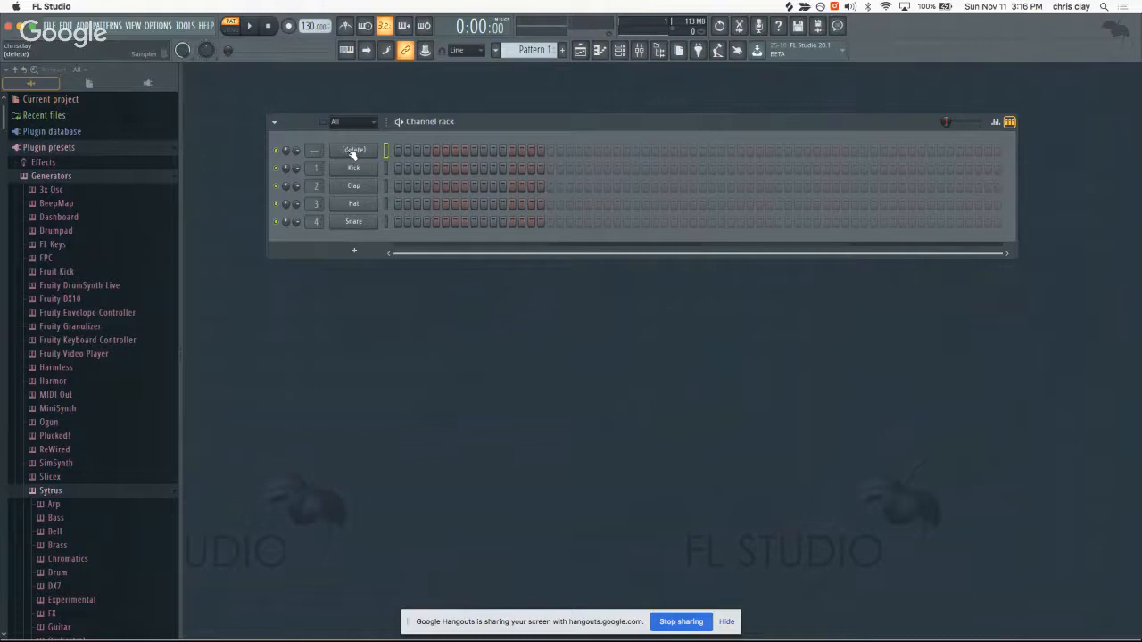
- Insert a Sytrus channel into the channel rack and move its plugin window clear of the channel names
{"action": "right_click", "coordinate": [361, 154]}
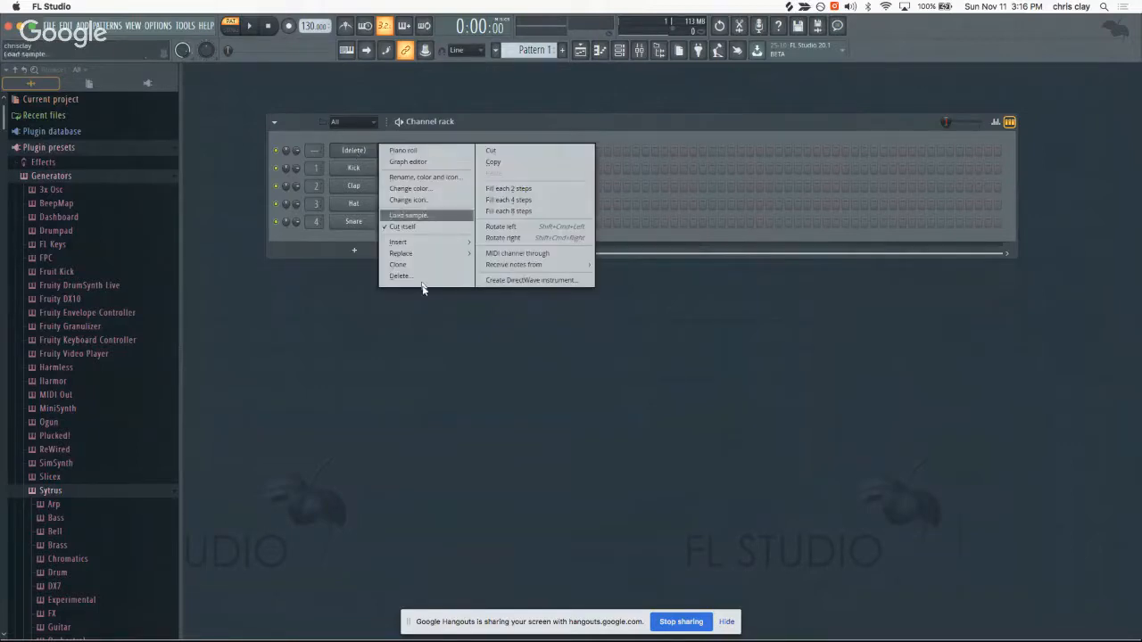
{"action": "mouse_move", "coordinate": [421, 253]}
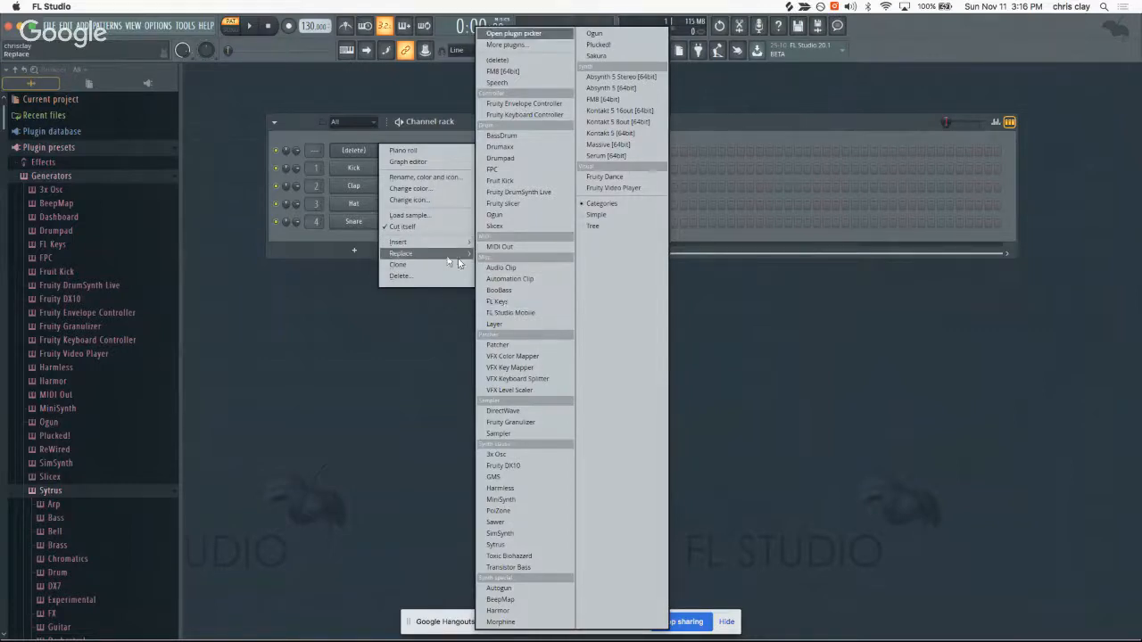
{"action": "left_click", "coordinate": [372, 483]}
{"action": "right_click", "coordinate": [354, 167]}
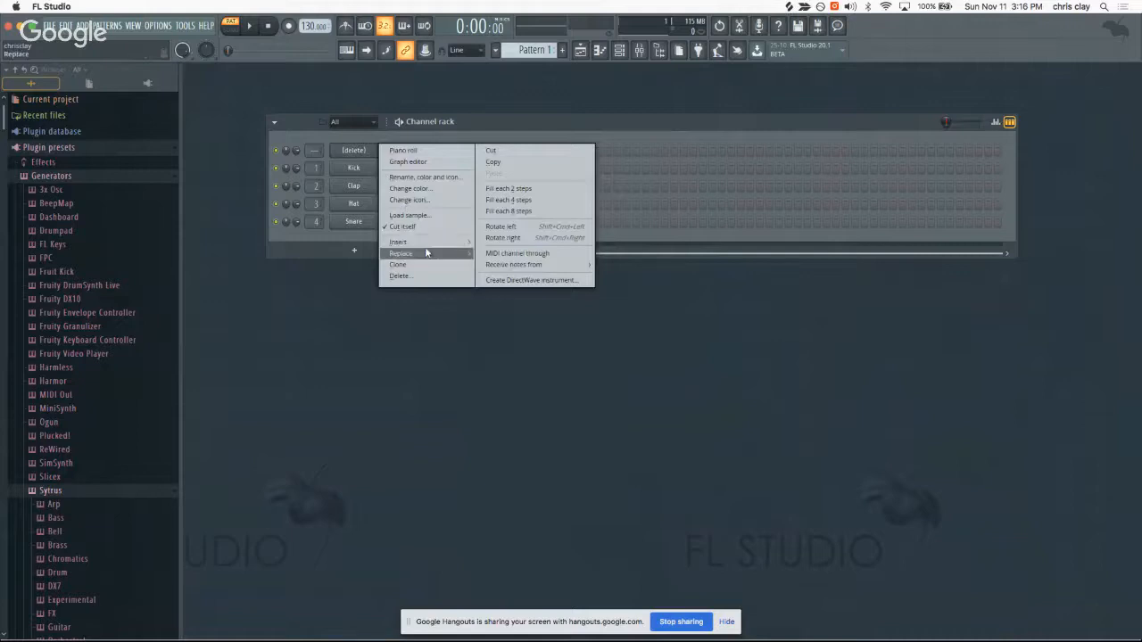
{"action": "mouse_move", "coordinate": [419, 242]}
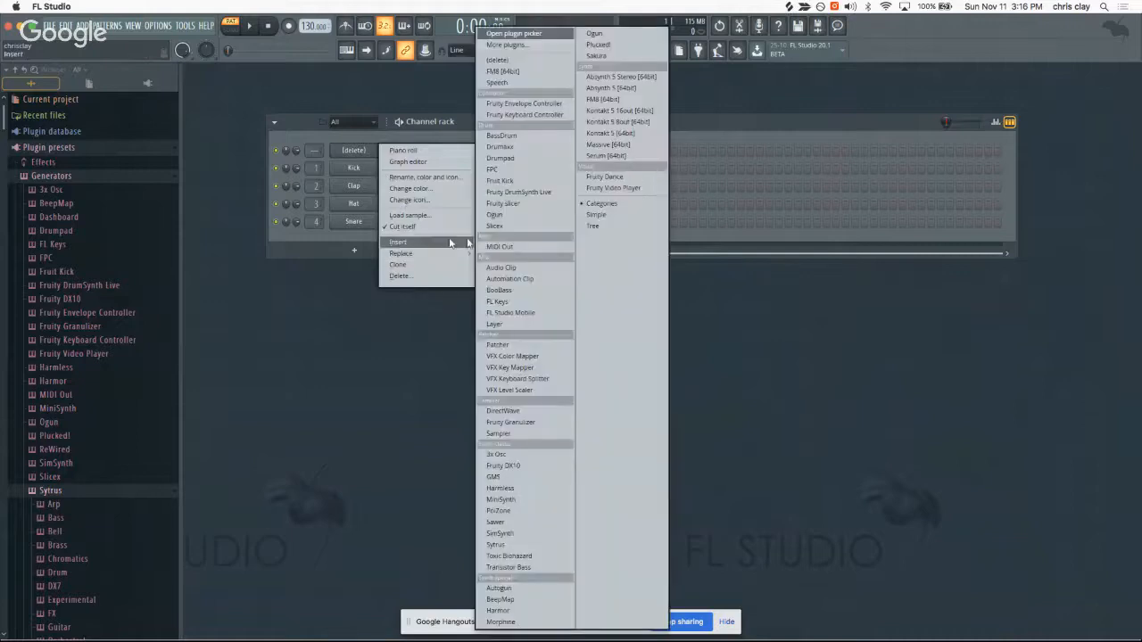
{"action": "left_click", "coordinate": [520, 545]}
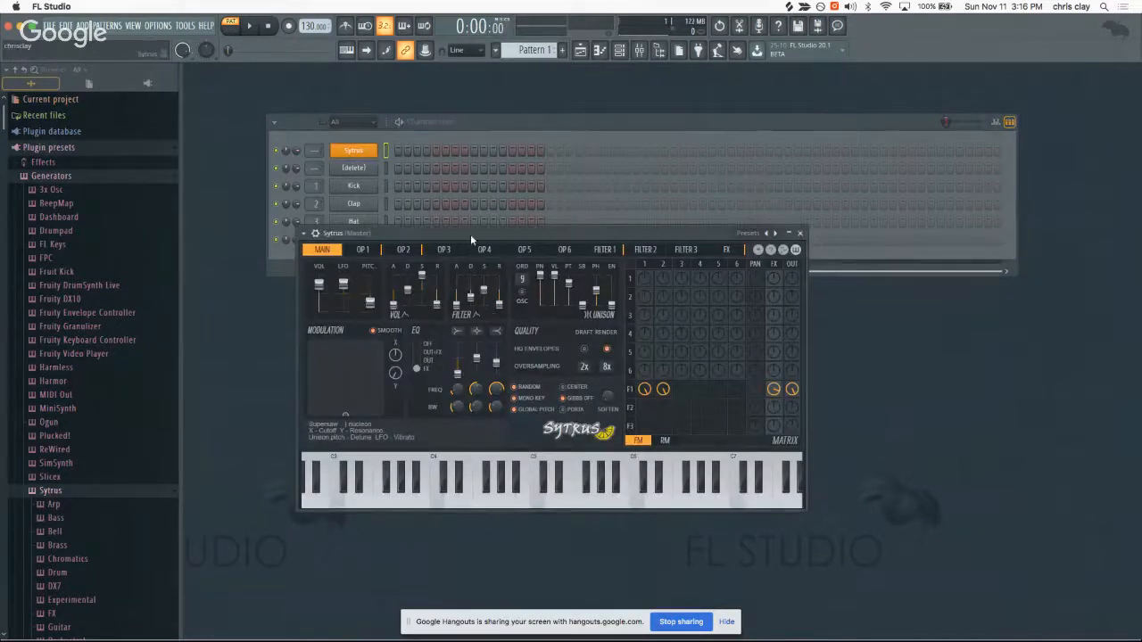
{"action": "left_click_drag", "start_coordinate": [471, 234], "coordinate": [622, 257]}
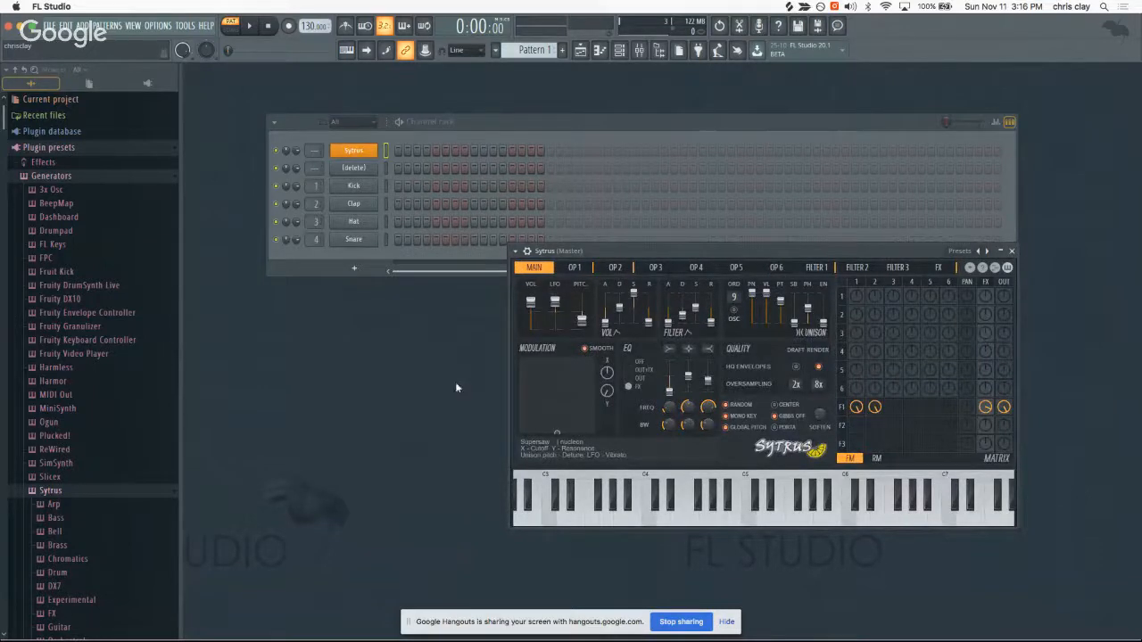
- Switch to Chrome to check the Hangouts live broadcast window and return to FL Studio
{"action": "mouse_move", "coordinate": [599, 625]}
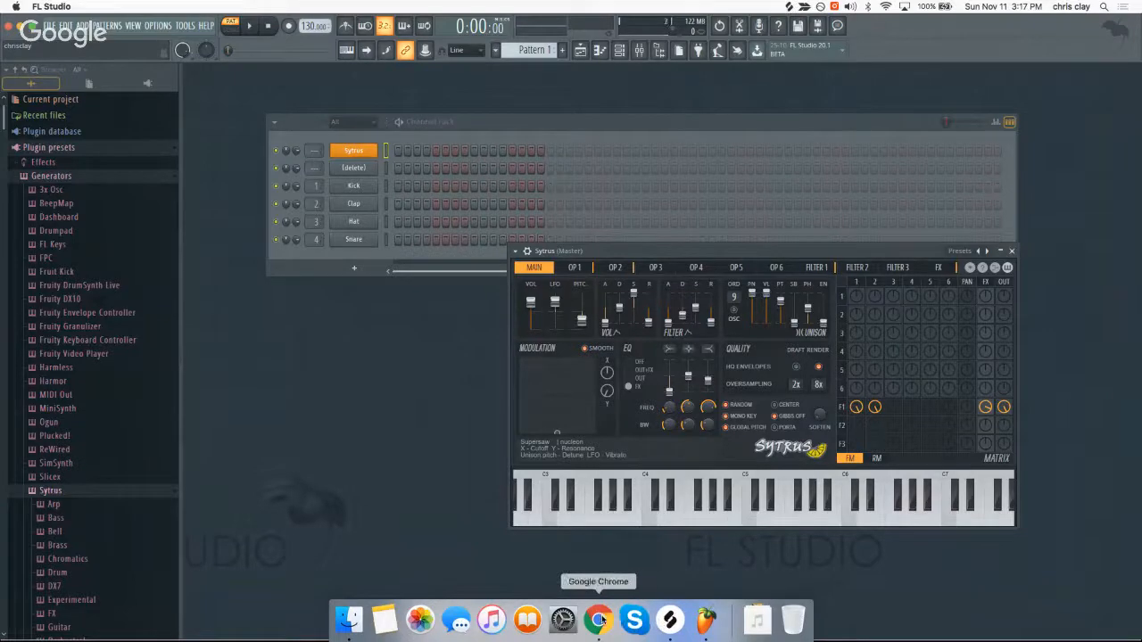
{"action": "left_click", "coordinate": [598, 619]}
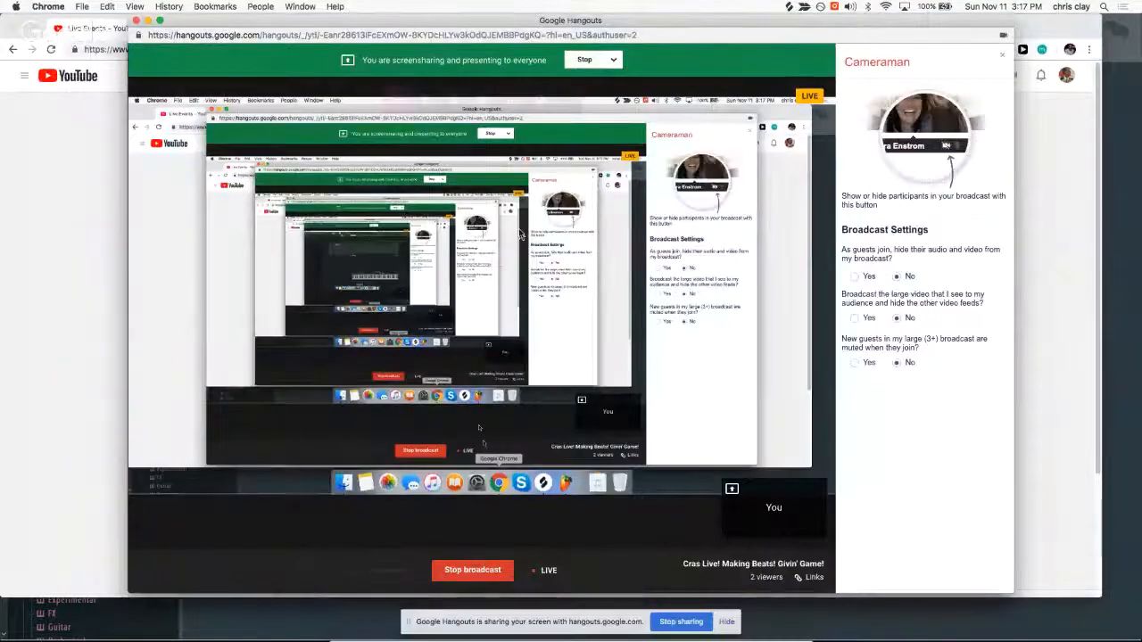
{"action": "left_click", "coordinate": [785, 616]}
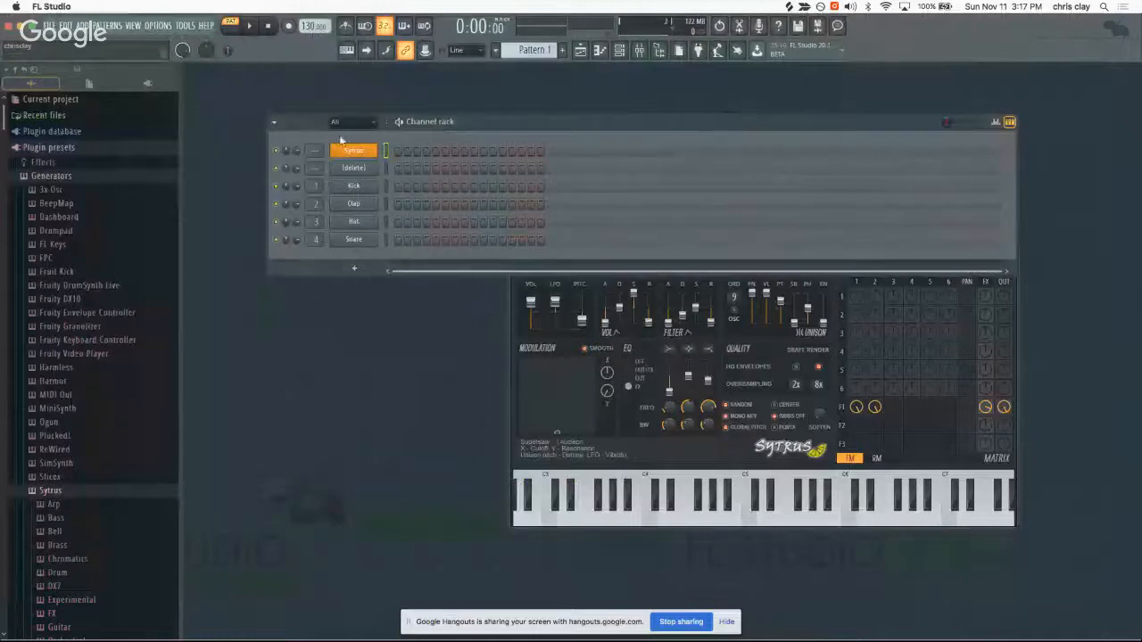
- Load the Grand piano preset from the Piano category in Sytrus
{"action": "left_click", "coordinate": [662, 449]}
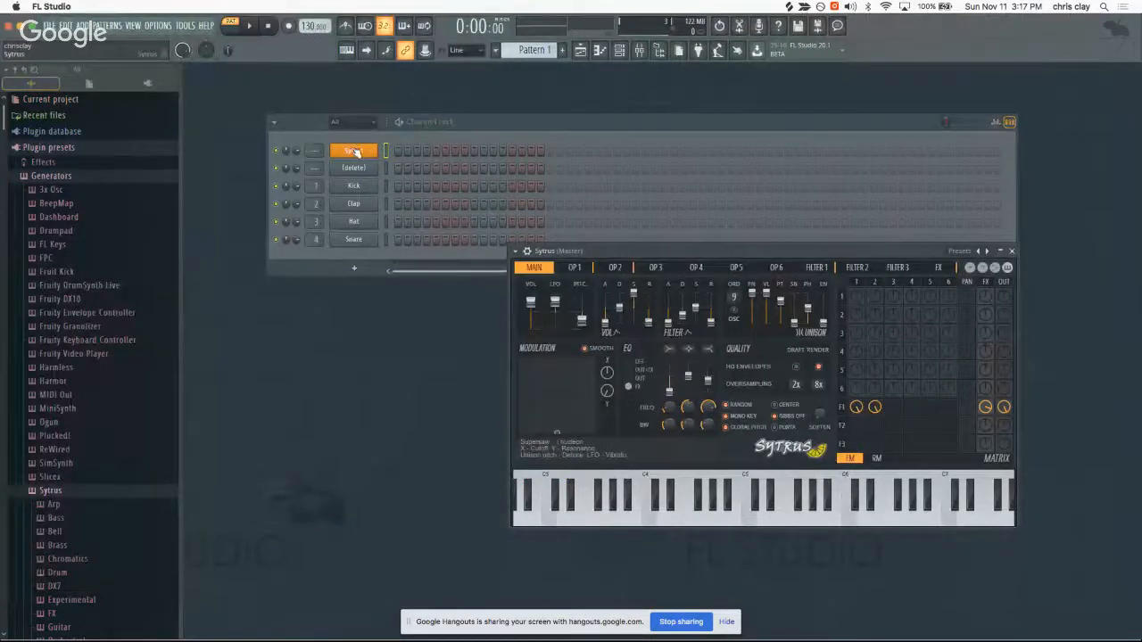
{"action": "left_click", "coordinate": [965, 252]}
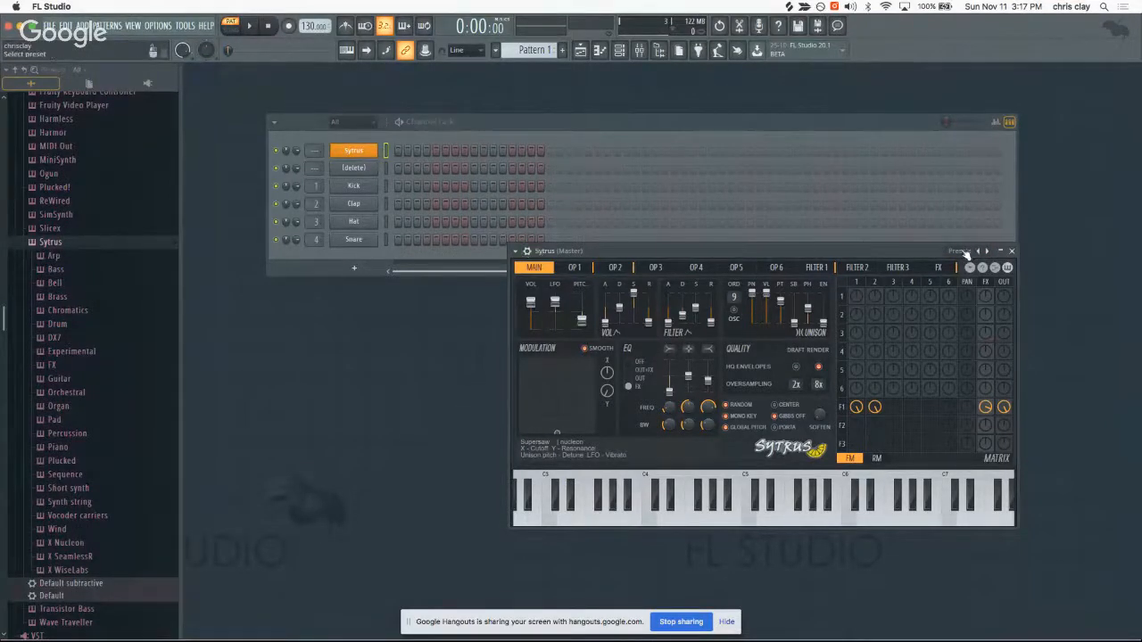
{"action": "left_click", "coordinate": [962, 252]}
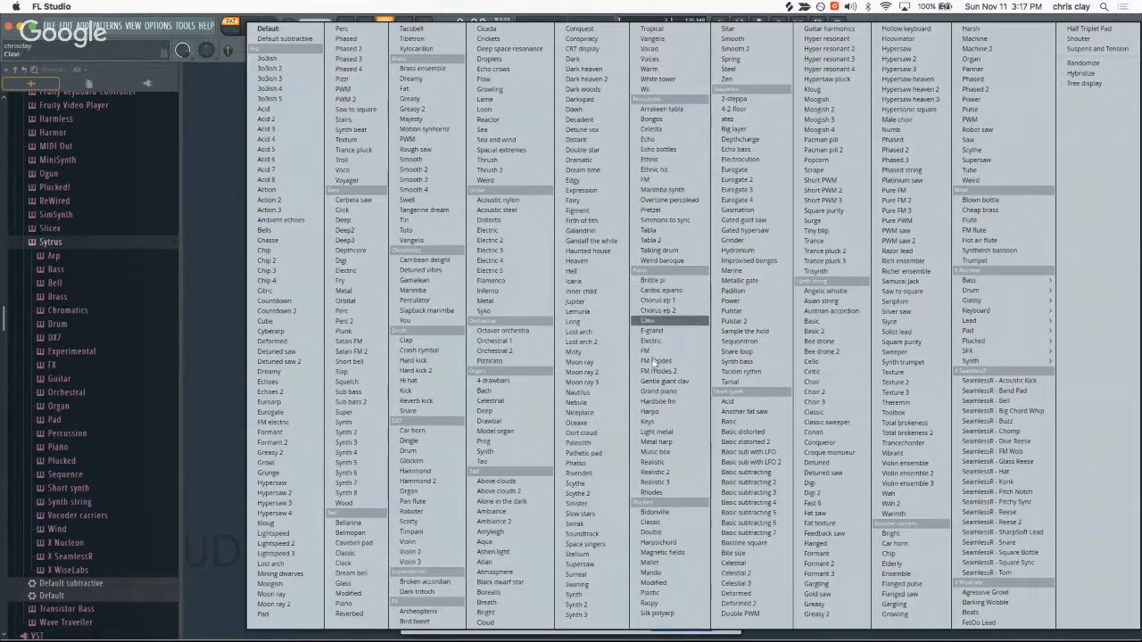
{"action": "left_click", "coordinate": [652, 394]}
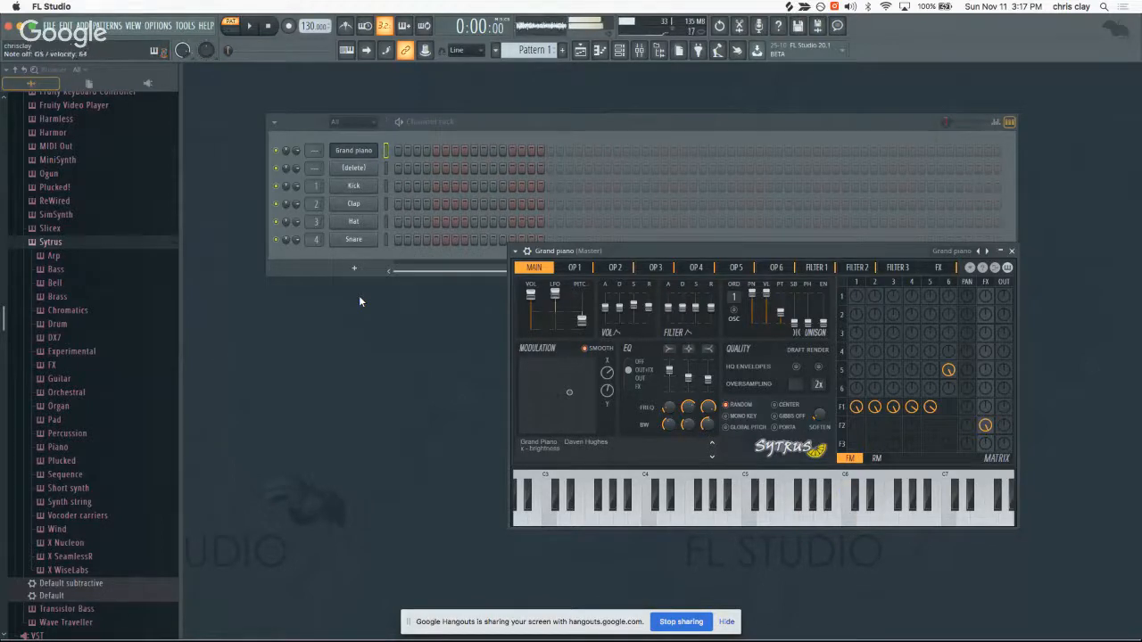
- Set the project tempo to 151 BPM with the tap tempo tool and close it
{"action": "right_click", "coordinate": [308, 26]}
{"action": "left_click", "coordinate": [426, 30]}
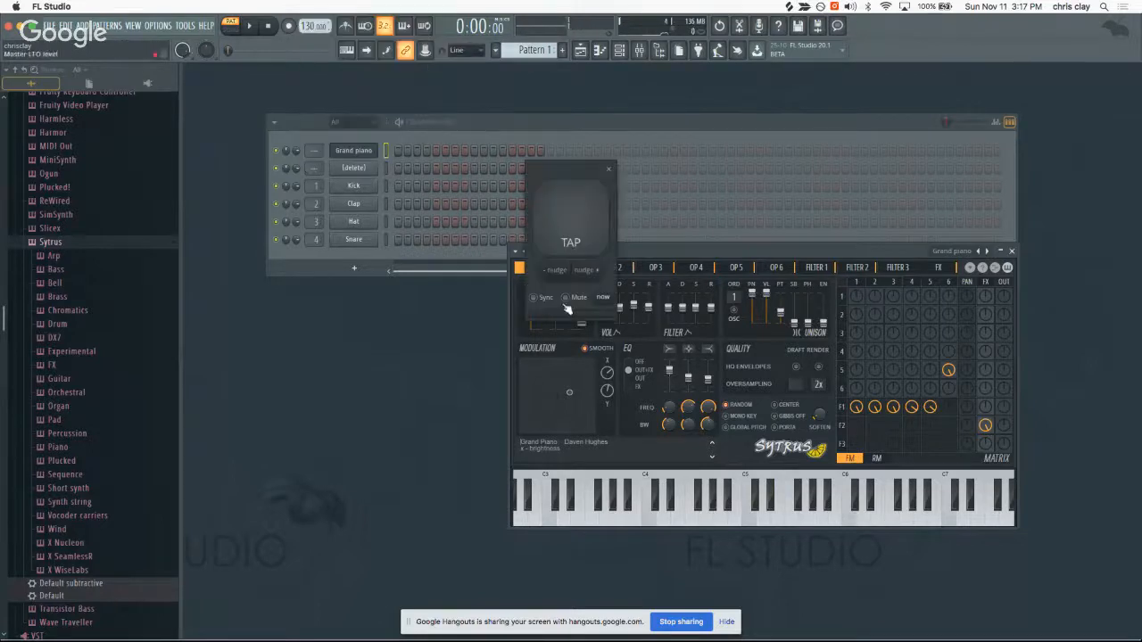
{"action": "left_click", "coordinate": [561, 233]}
{"action": "left_click", "coordinate": [563, 227]}
{"action": "left_click", "coordinate": [563, 227]}
{"action": "left_click", "coordinate": [563, 228]}
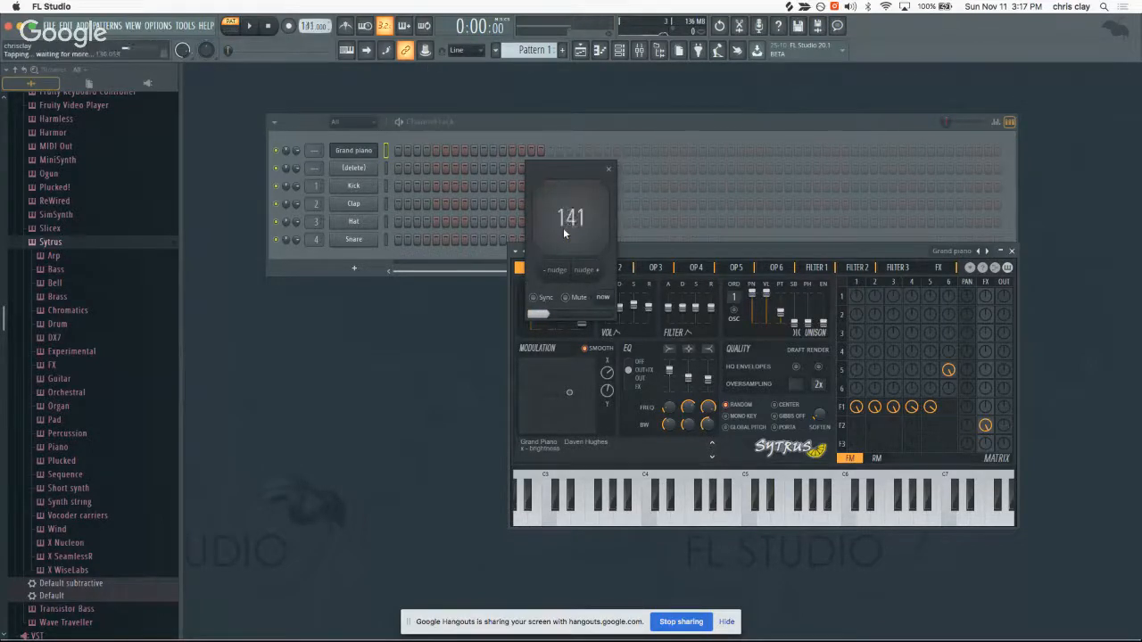
{"action": "left_click", "coordinate": [563, 228]}
{"action": "left_click", "coordinate": [563, 227]}
{"action": "left_click", "coordinate": [563, 227]}
{"action": "left_click", "coordinate": [563, 228]}
{"action": "left_click", "coordinate": [563, 227]}
{"action": "left_click", "coordinate": [563, 228]}
{"action": "left_click", "coordinate": [563, 228]}
{"action": "left_click", "coordinate": [563, 227]}
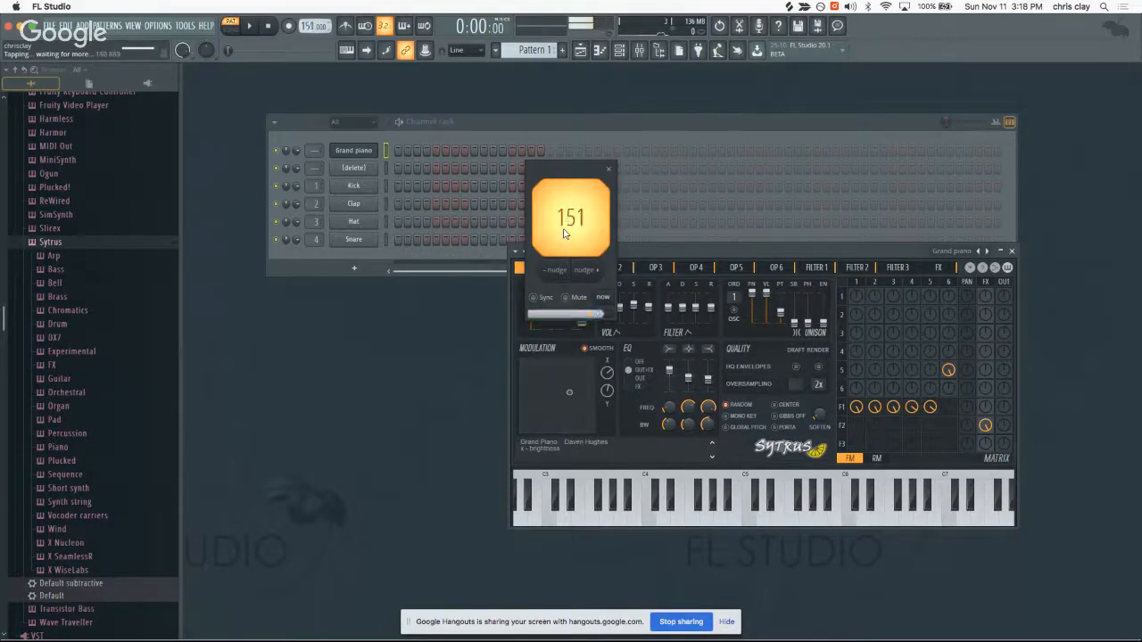
{"action": "left_click", "coordinate": [563, 229]}
{"action": "left_click", "coordinate": [607, 170]}
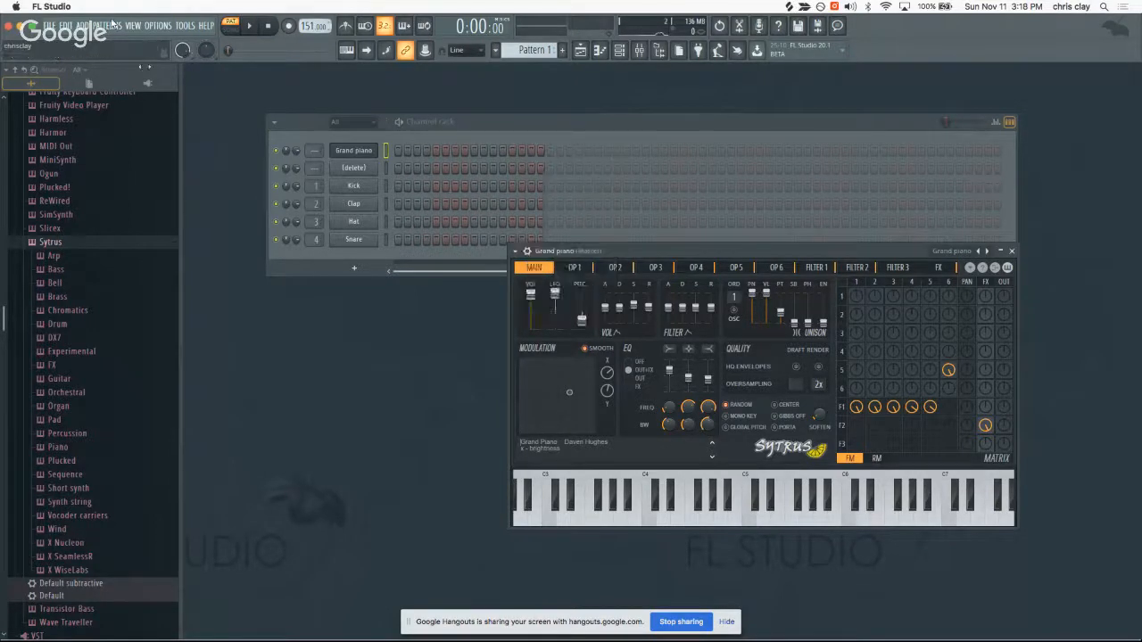
- Turn on the metronome and arm recording
{"action": "left_click", "coordinate": [344, 27]}
{"action": "left_click", "coordinate": [286, 29]}
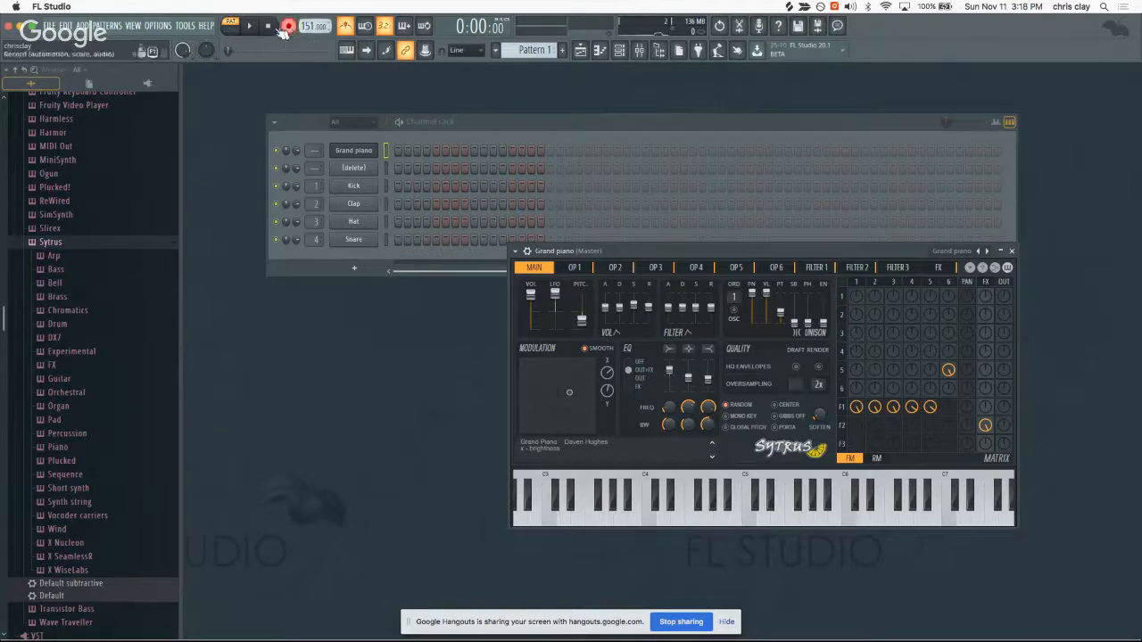
{"action": "left_click", "coordinate": [249, 26]}
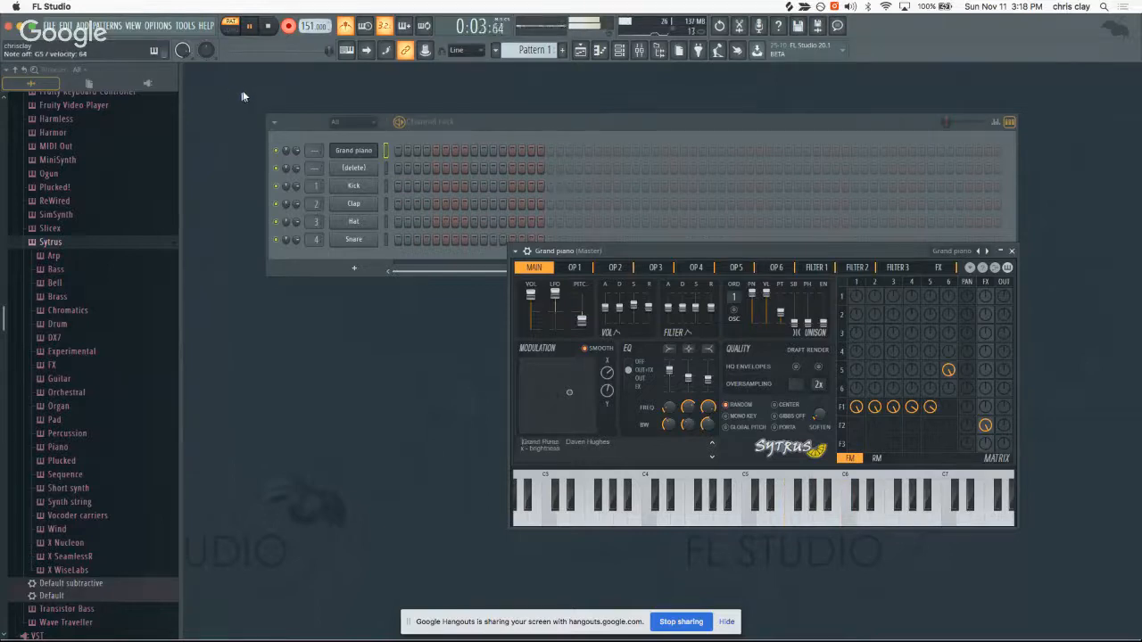
{"action": "left_click", "coordinate": [268, 26]}
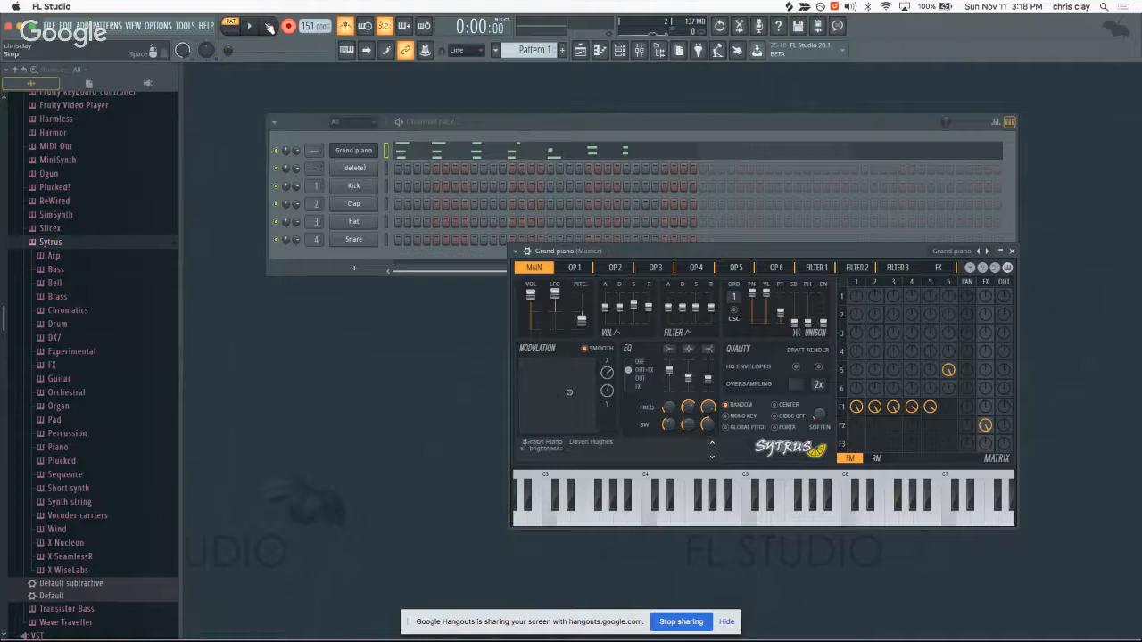
{"action": "key", "text": "super+z"}
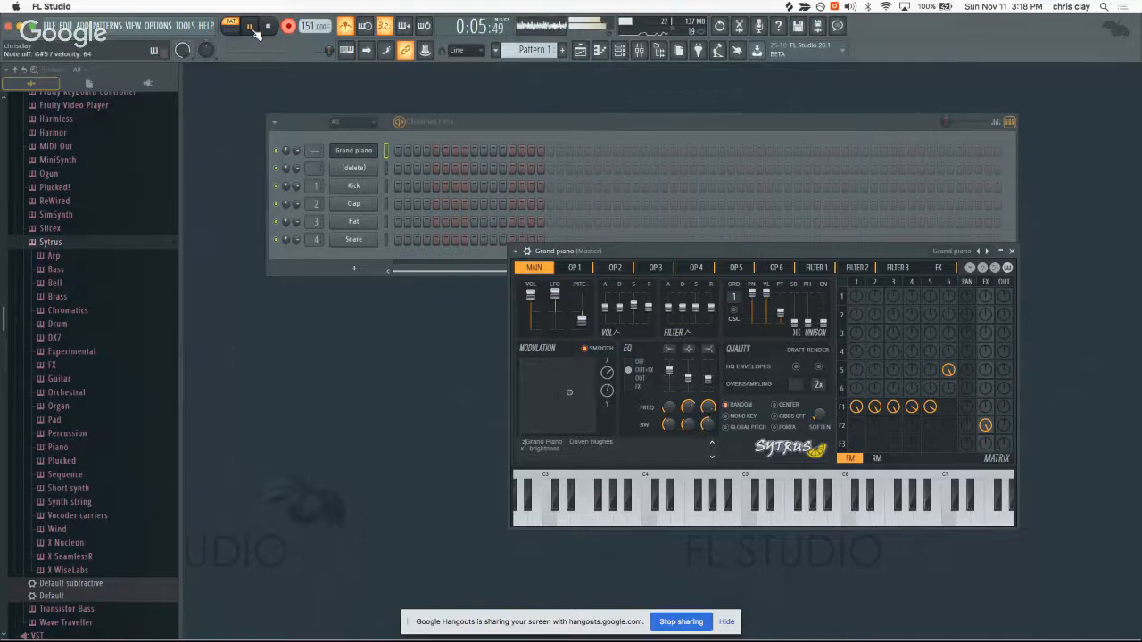
- Record a four-bar chord progression on the Grand piano channel, play it and open it in the piano roll
{"action": "left_click", "coordinate": [252, 27]}
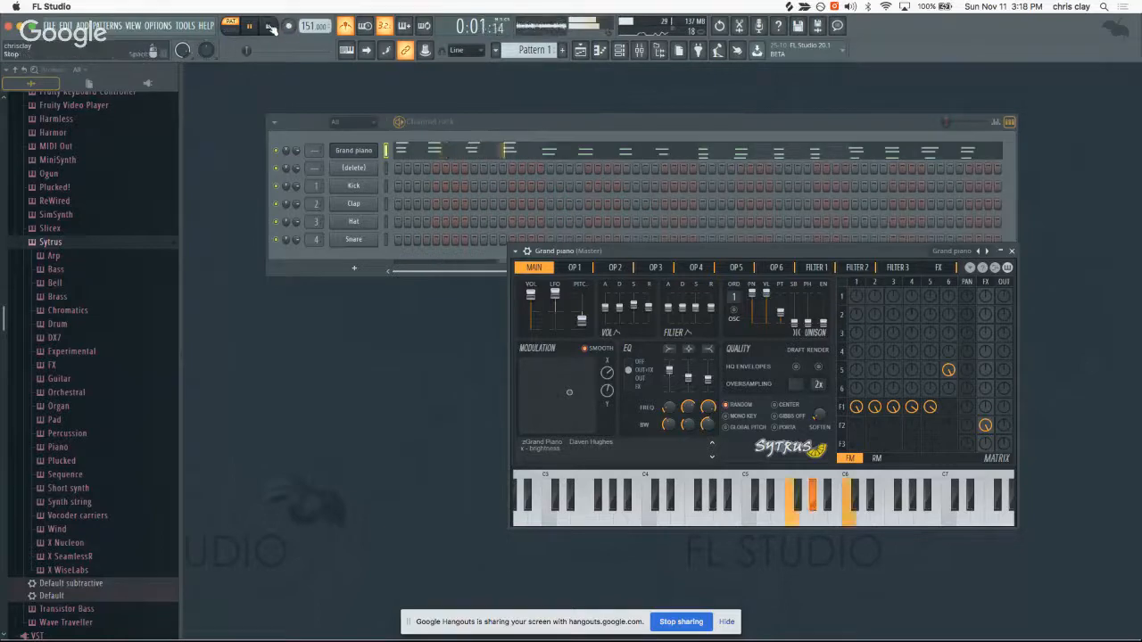
{"action": "left_click", "coordinate": [251, 26]}
{"action": "left_click", "coordinate": [471, 152]}
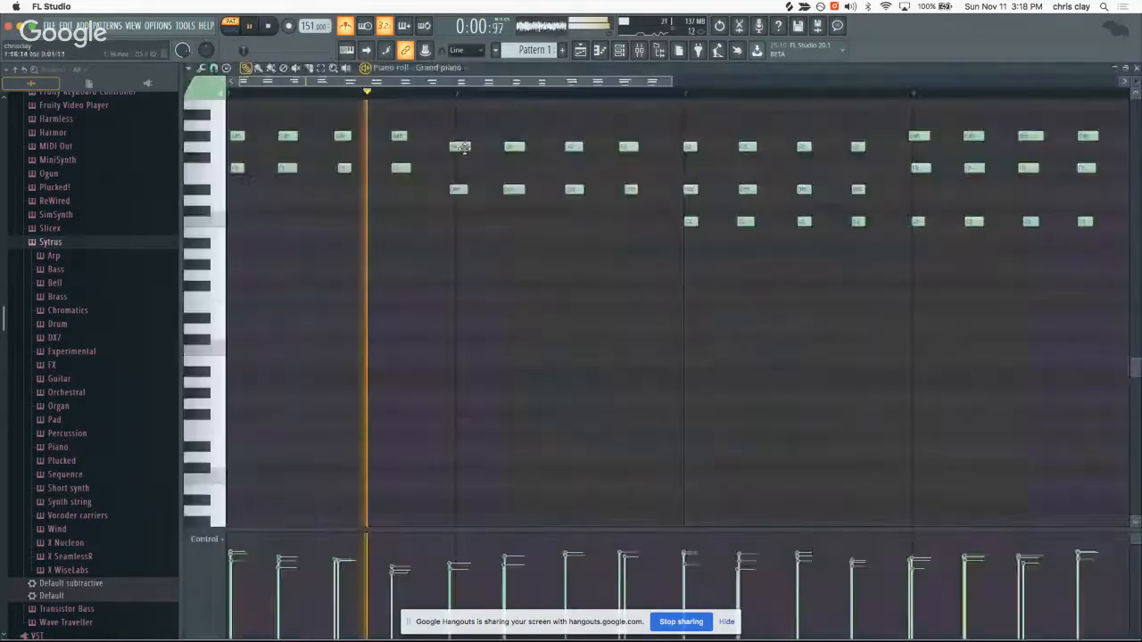
{"action": "left_click", "coordinate": [269, 27]}
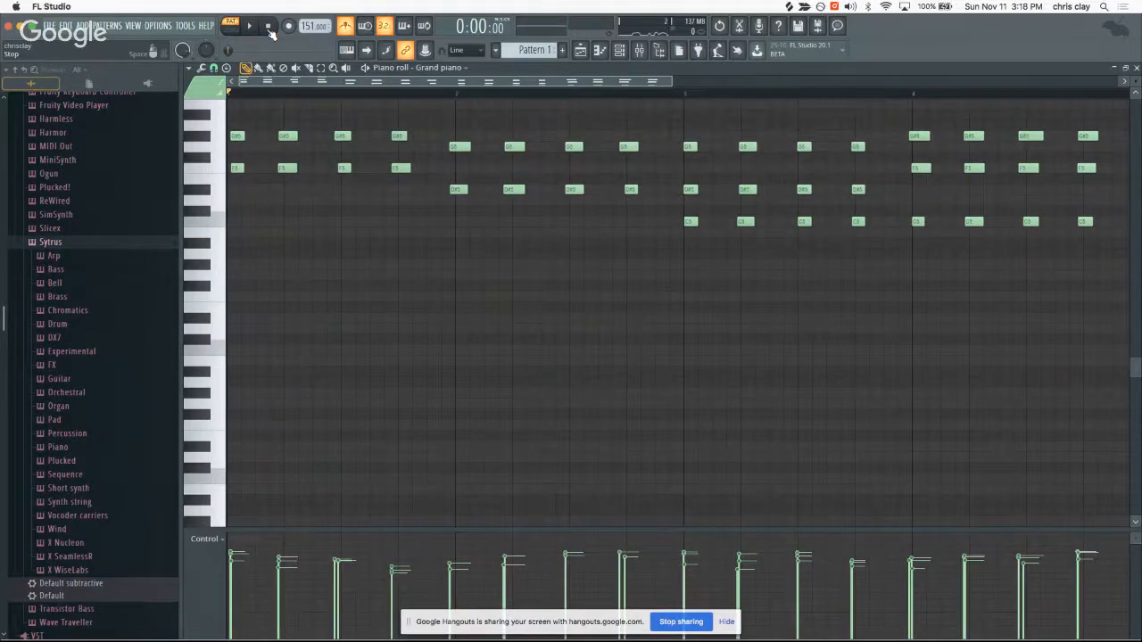
- Quantize the recorded Grand piano notes to the grid and play the pattern back
{"action": "key", "text": "ctrl+q"}
{"action": "key", "text": "space"}
{"action": "key", "text": "space"}
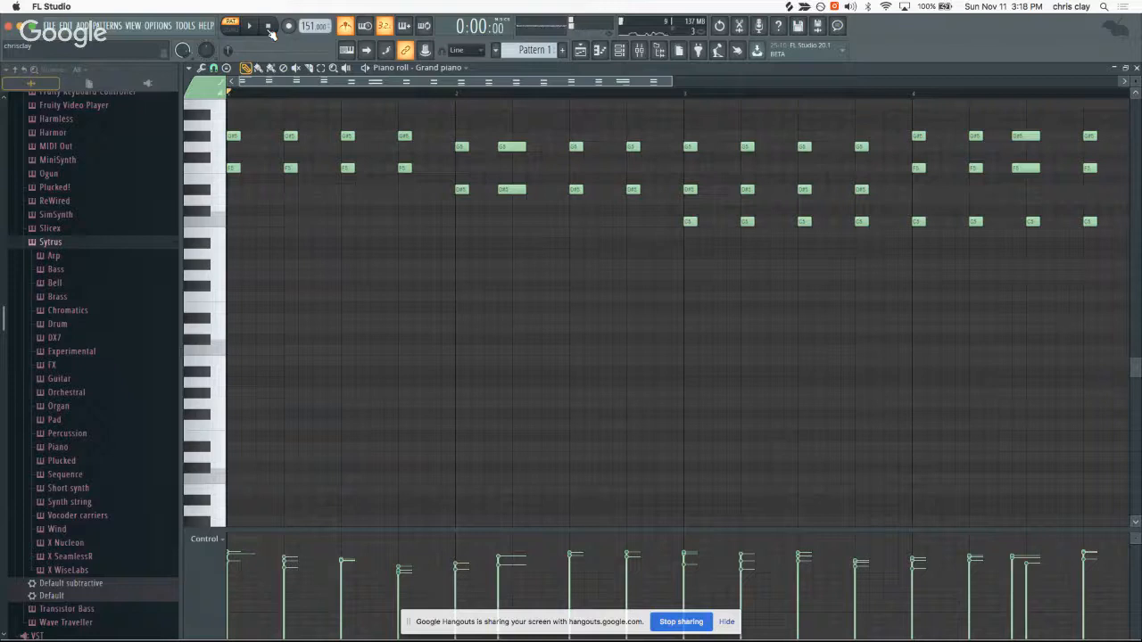
{"action": "key", "text": "space"}
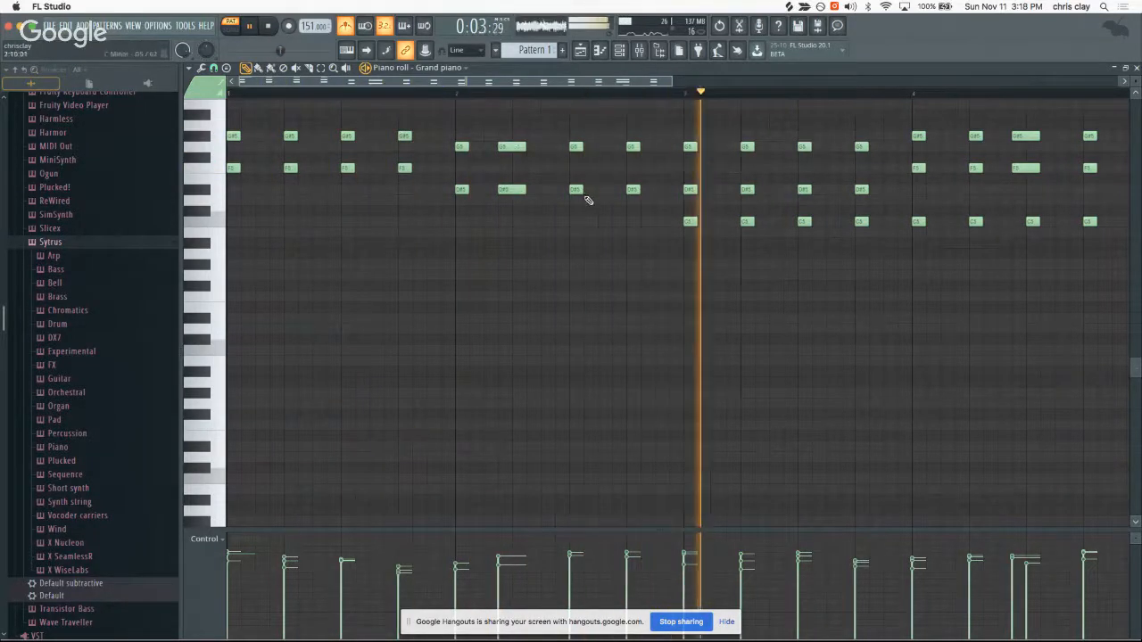
{"action": "key", "text": "space"}
- Move the long G5 and D#5 notes in bar 2 onto the second beat and play the pattern
{"action": "left_click_drag", "start_coordinate": [493, 100], "coordinate": [527, 202]}
{"action": "left_click_drag", "start_coordinate": [514, 189], "coordinate": [525, 190]}
{"action": "key", "text": "space"}
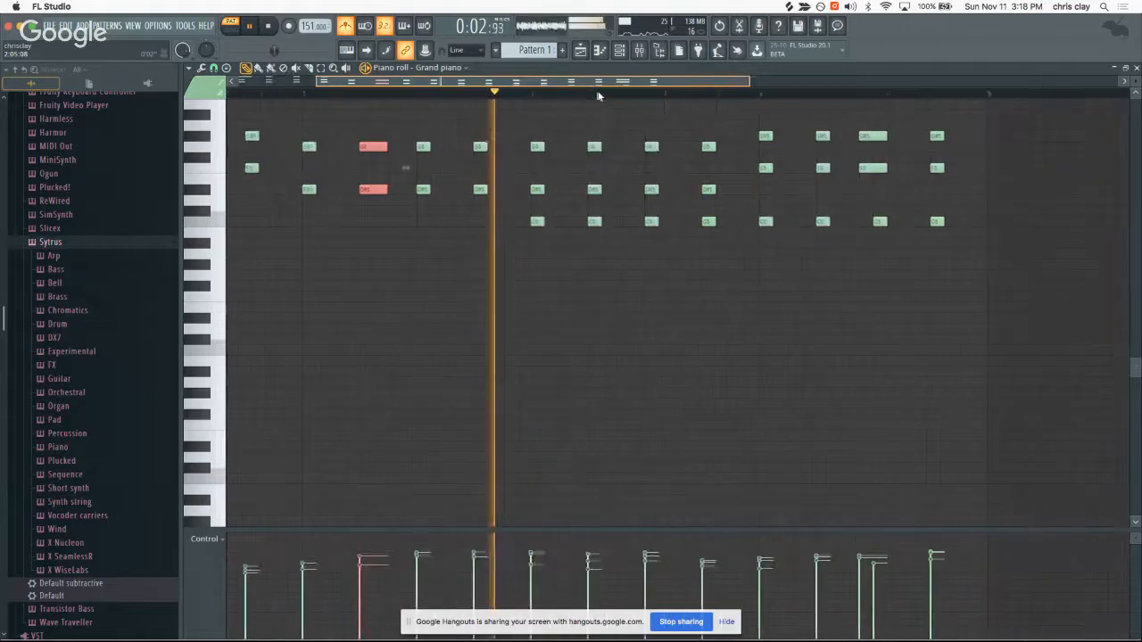
- Stop playback, move the long G#5 and F5 notes in bar 4 onto the third beat, and deselect them
{"action": "scroll", "coordinate": [641, 108], "scroll_direction": "down", "scroll_amount": 5}
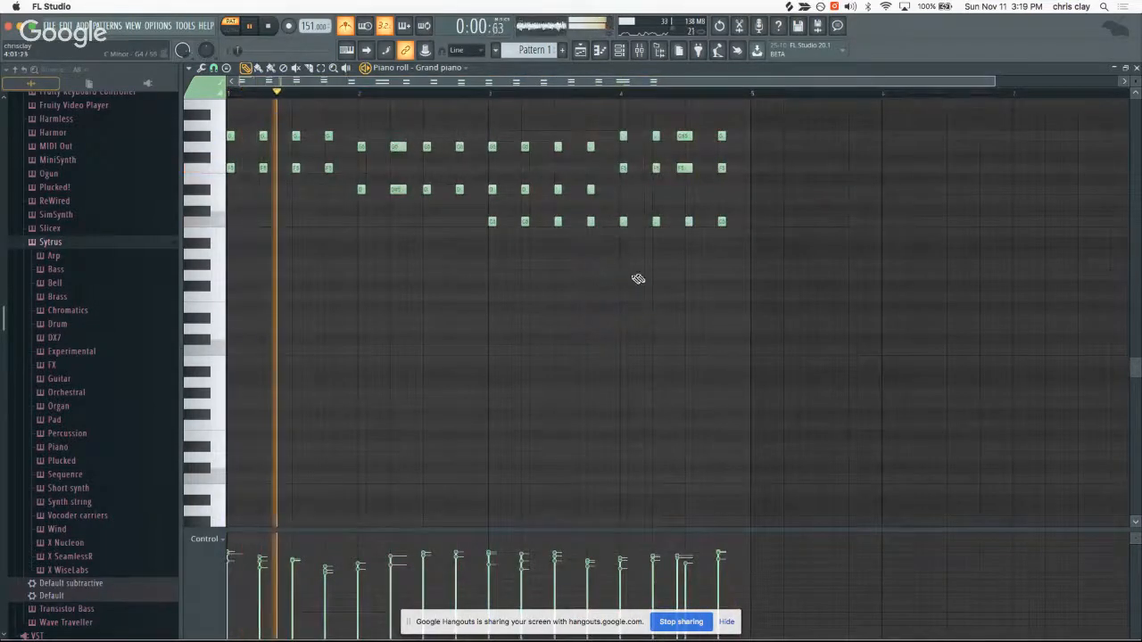
{"action": "key", "text": "space"}
{"action": "left_click_drag", "start_coordinate": [677, 122], "coordinate": [693, 169]}
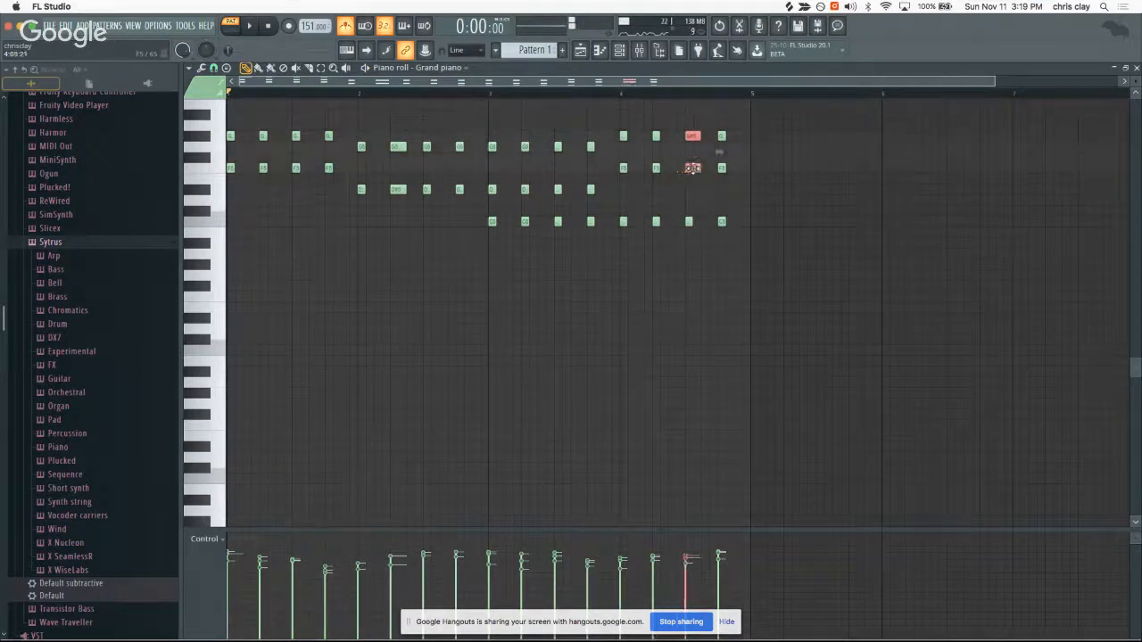
{"action": "left_click", "coordinate": [650, 299]}
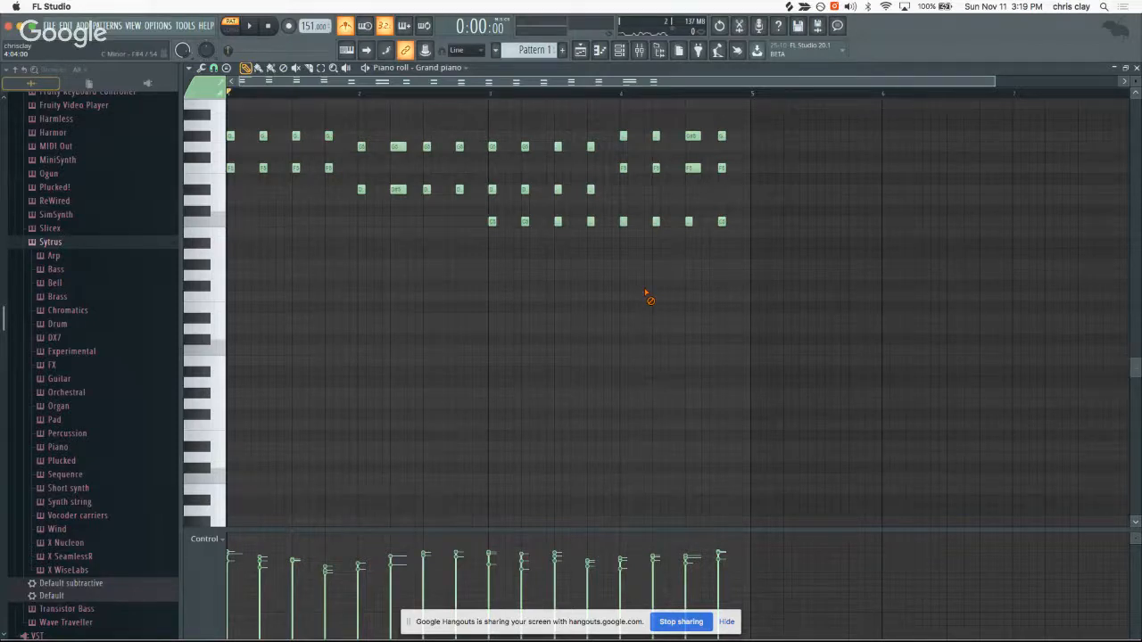
- Transpose the whole chord progression down seven semitones, play it back and close the piano roll
{"action": "scroll", "coordinate": [650, 299], "scroll_direction": "up", "scroll_amount": 3}
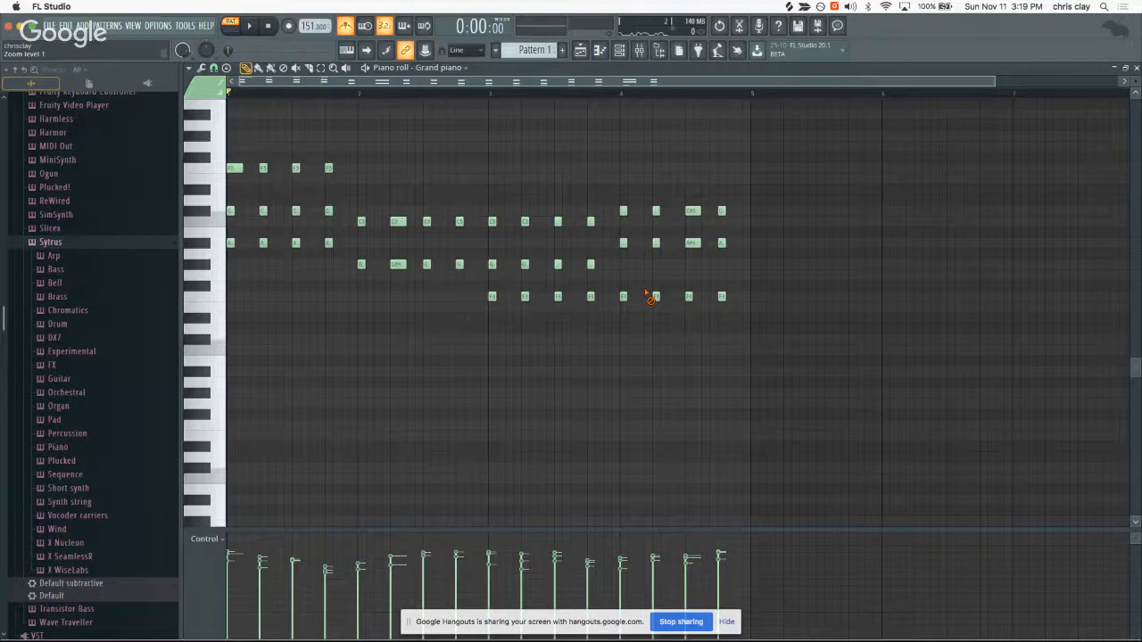
{"action": "key", "text": "space"}
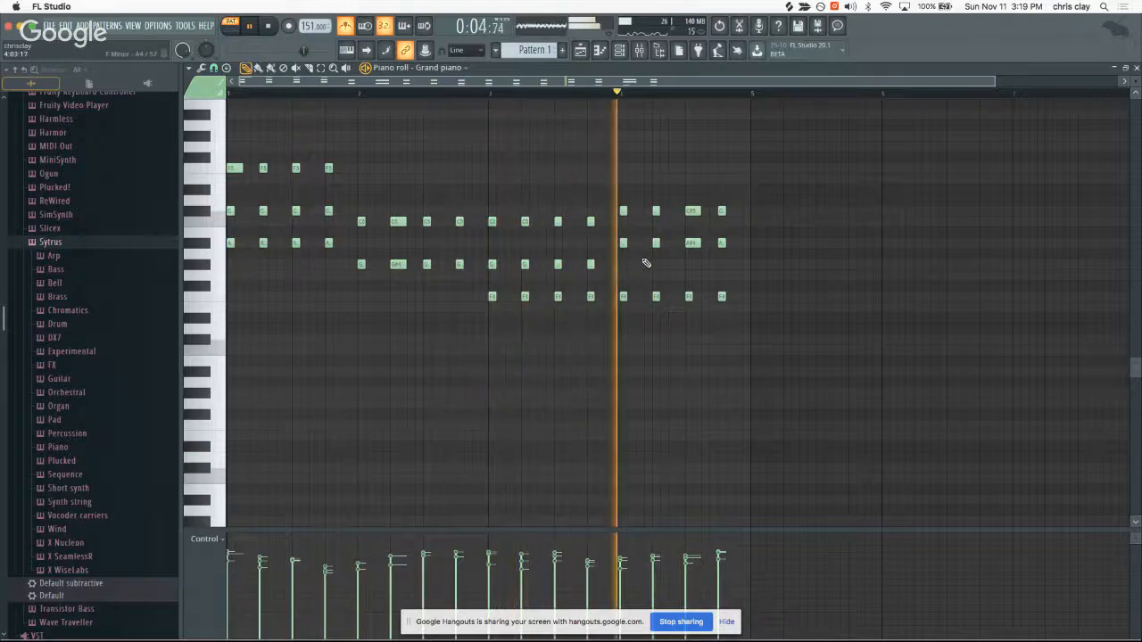
{"action": "left_click", "coordinate": [1136, 67]}
{"action": "key", "text": "space"}
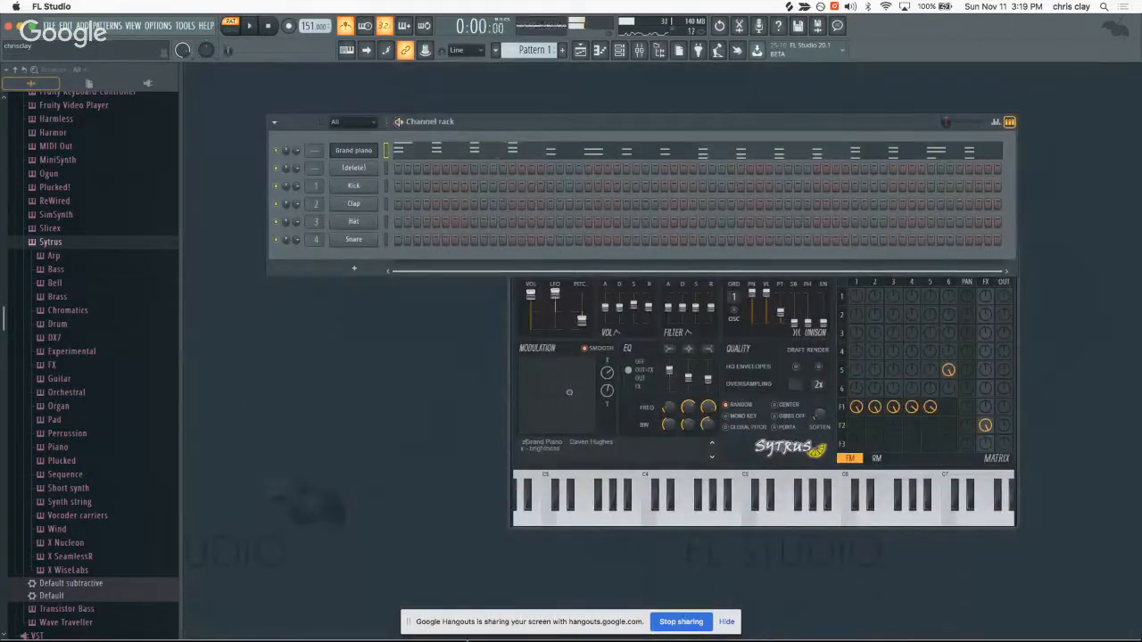
- Switch to Chrome to look at the live broadcast again and go back to FL Studio
{"action": "left_click", "coordinate": [598, 622]}
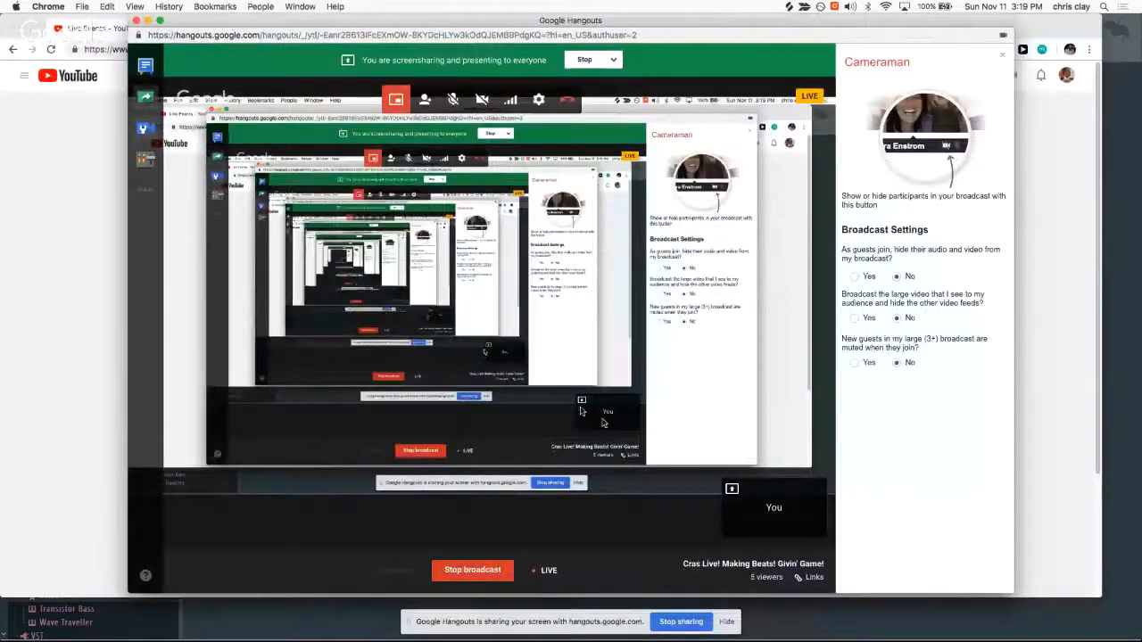
{"action": "left_click", "coordinate": [785, 626]}
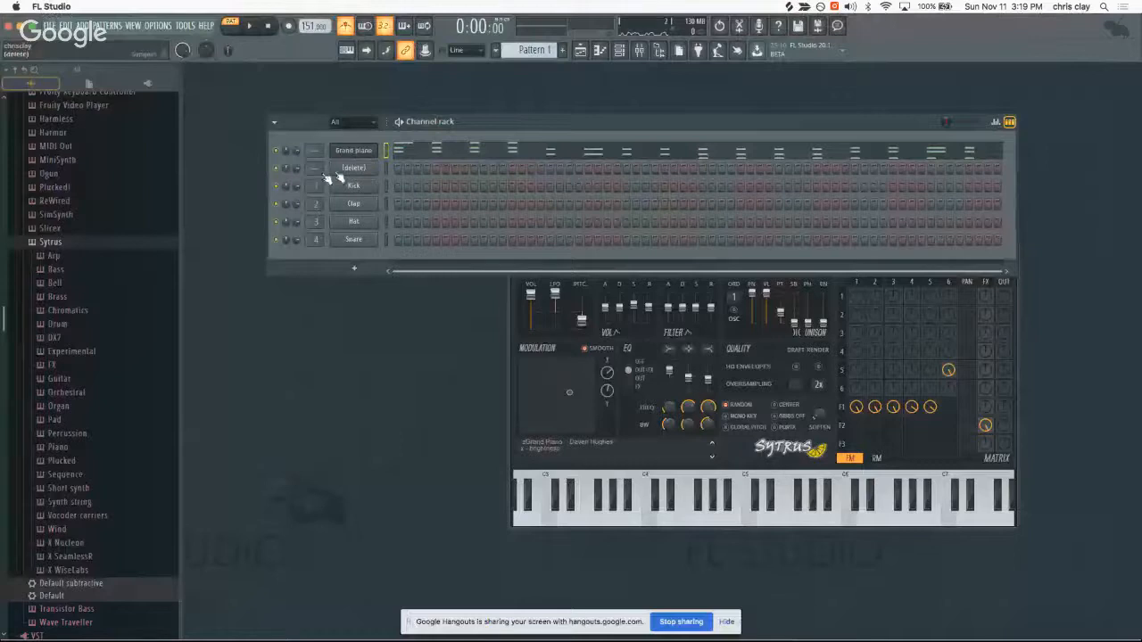
- Show the recent files in the browser and play Pattern 1 briefly
{"action": "scroll", "coordinate": [82, 250], "scroll_direction": "up", "scroll_amount": 8}
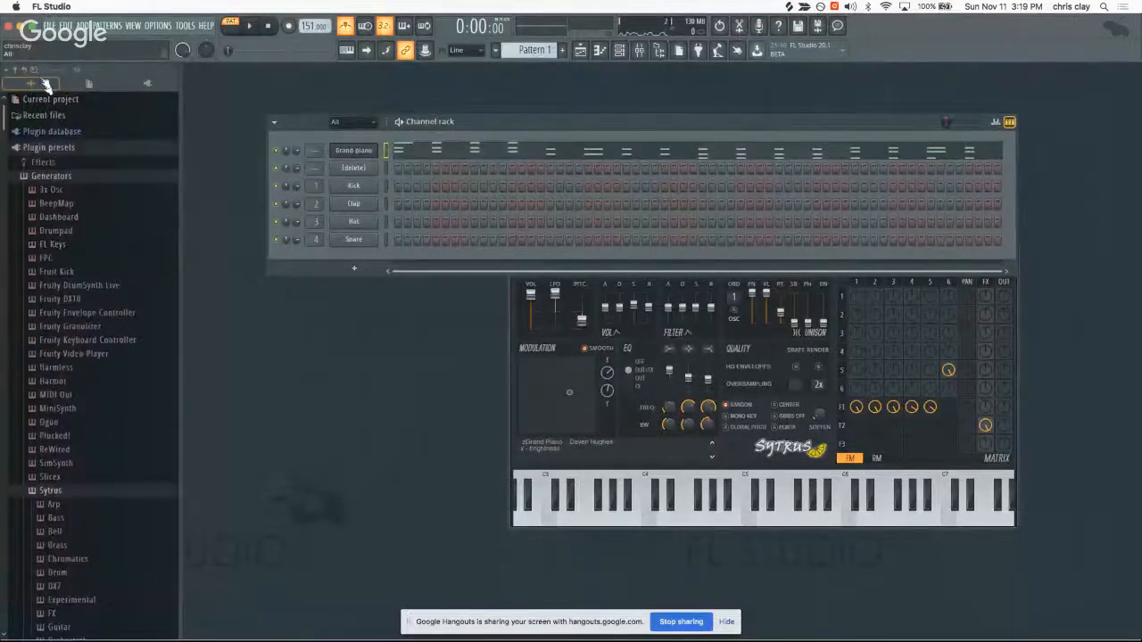
{"action": "left_click", "coordinate": [44, 116]}
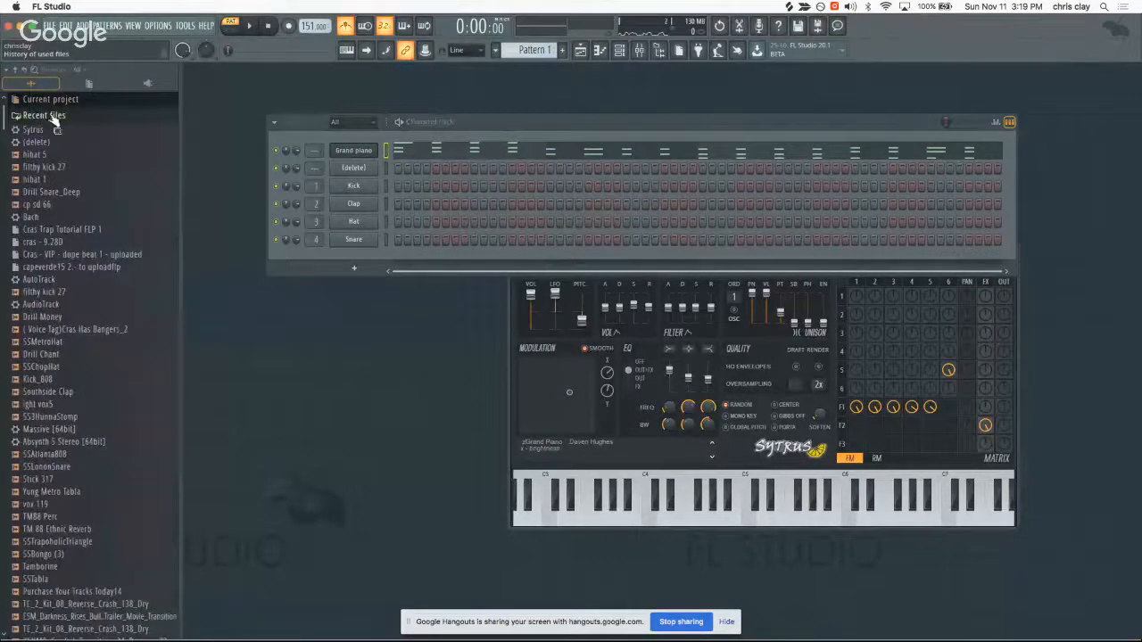
{"action": "key", "text": "space"}
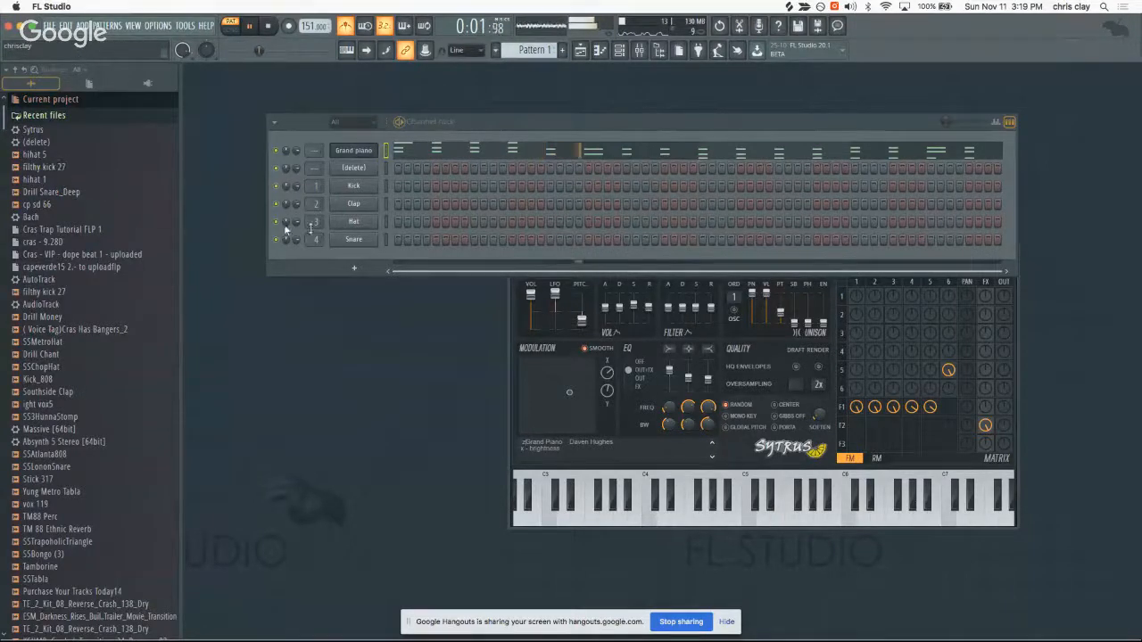
{"action": "key", "text": "space"}
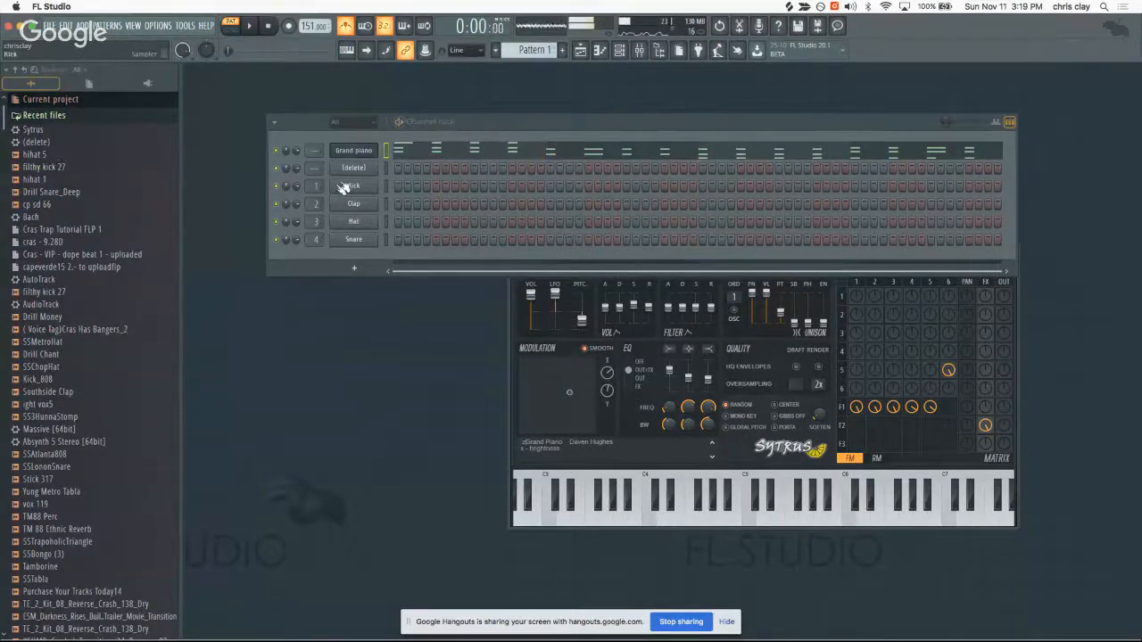
- Paste the Grand piano chords into the (delete) channel and replace that channel's instrument with Sytrus
{"action": "left_click", "coordinate": [386, 150]}
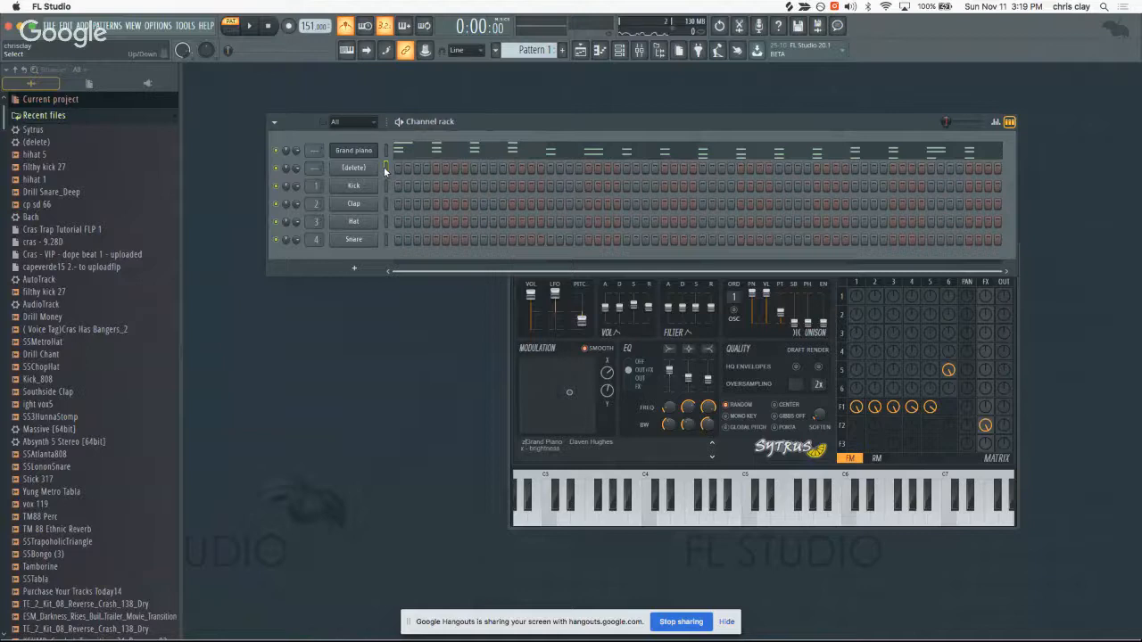
{"action": "key", "text": "super+v"}
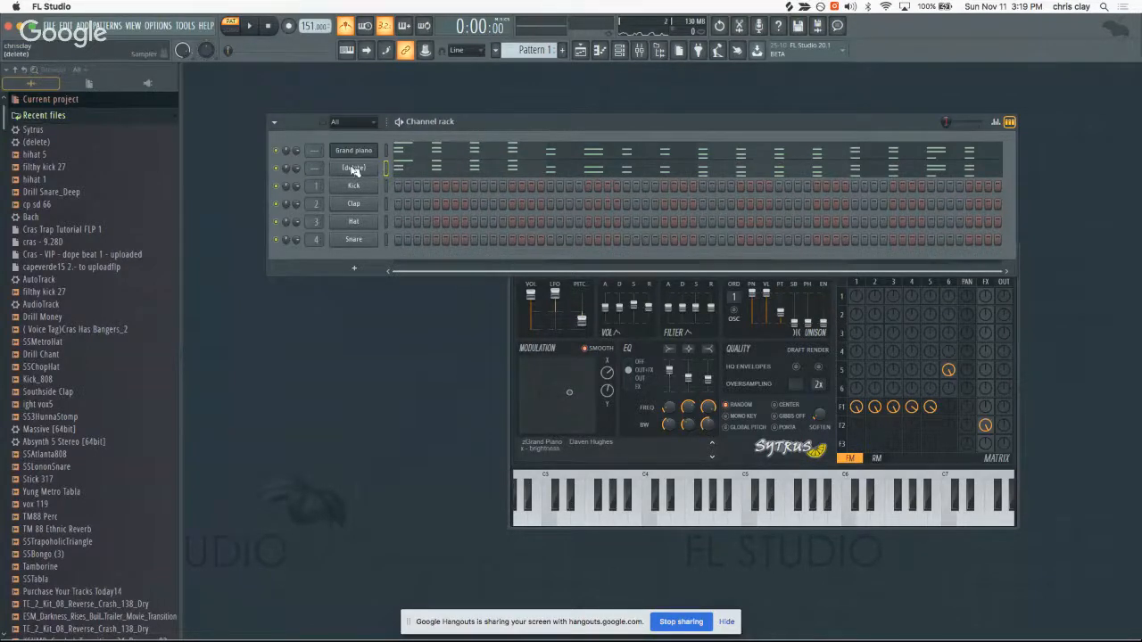
{"action": "right_click", "coordinate": [354, 170]}
{"action": "mouse_move", "coordinate": [405, 272]}
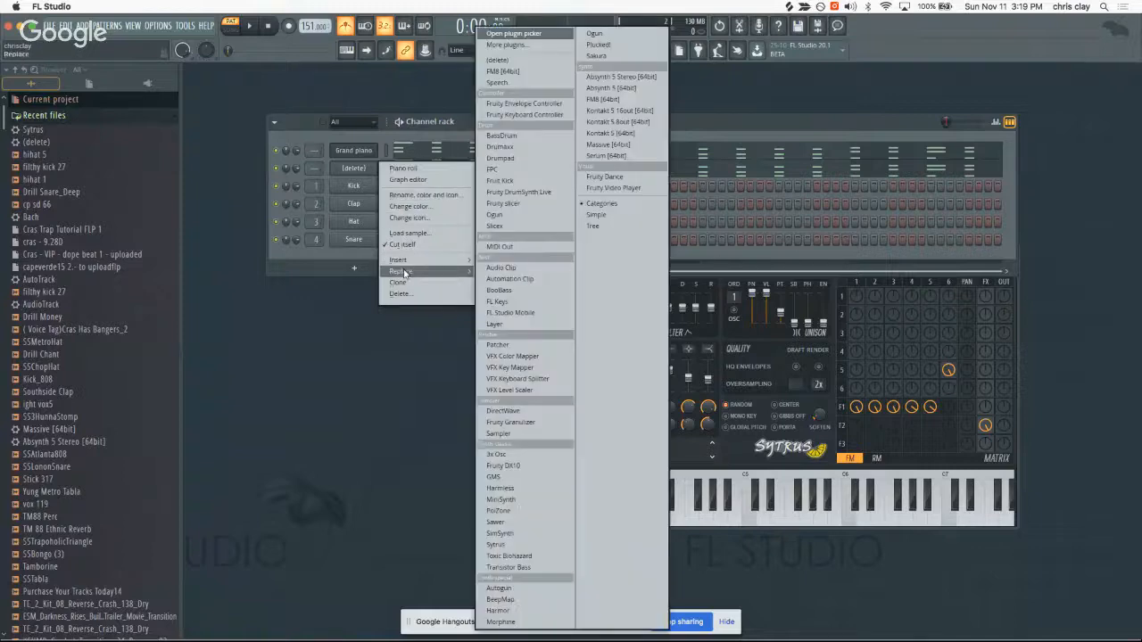
{"action": "left_click", "coordinate": [522, 544]}
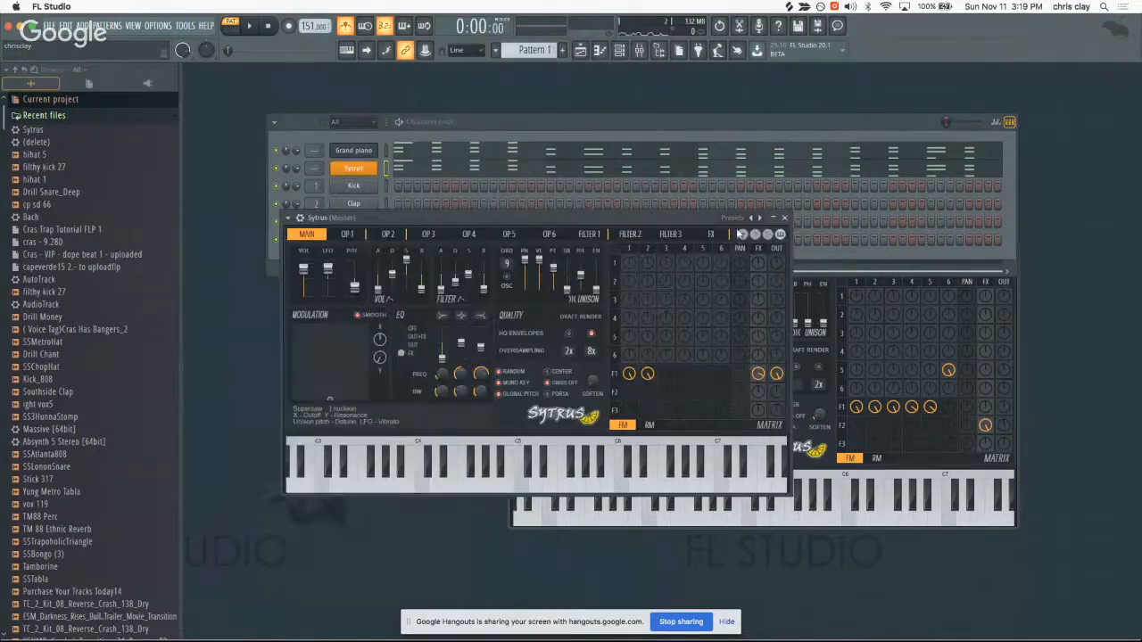
- Load the orchestral Pizzicato preset in the new Sytrus and set its channel volume to 61% during playback
{"action": "left_click", "coordinate": [741, 220]}
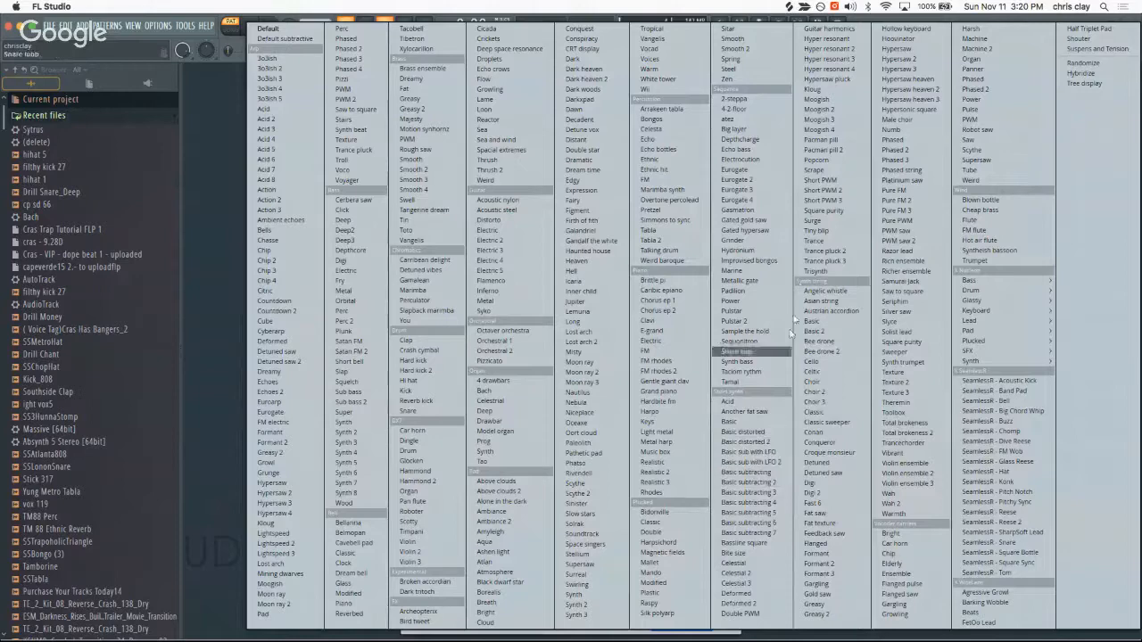
{"action": "left_click", "coordinate": [488, 363]}
{"action": "key", "text": "space"}
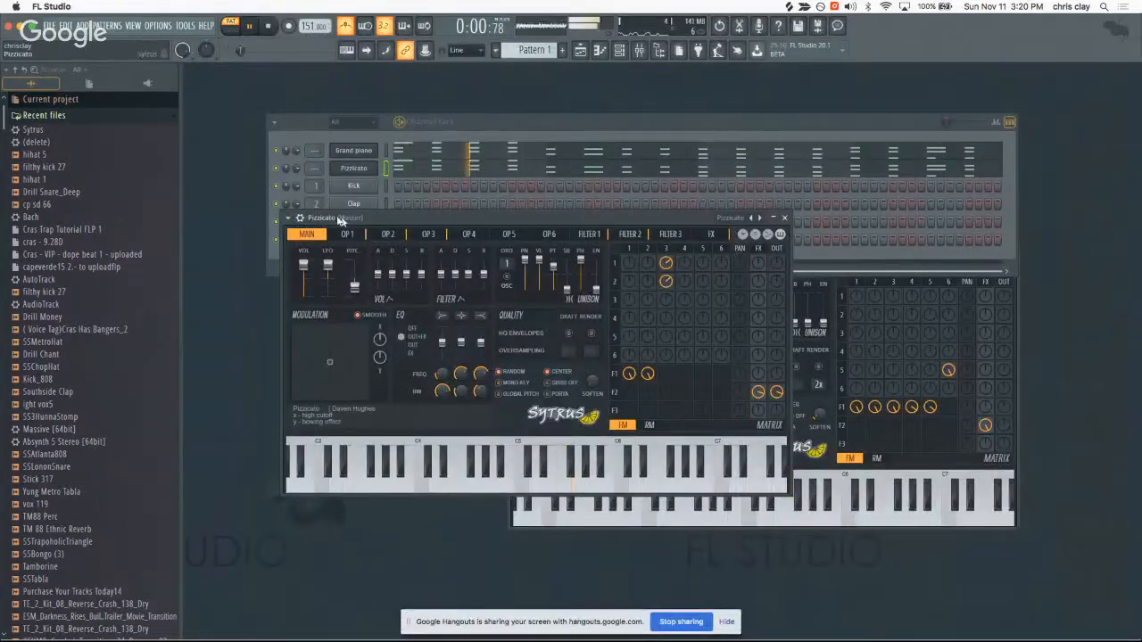
{"action": "left_click", "coordinate": [295, 172]}
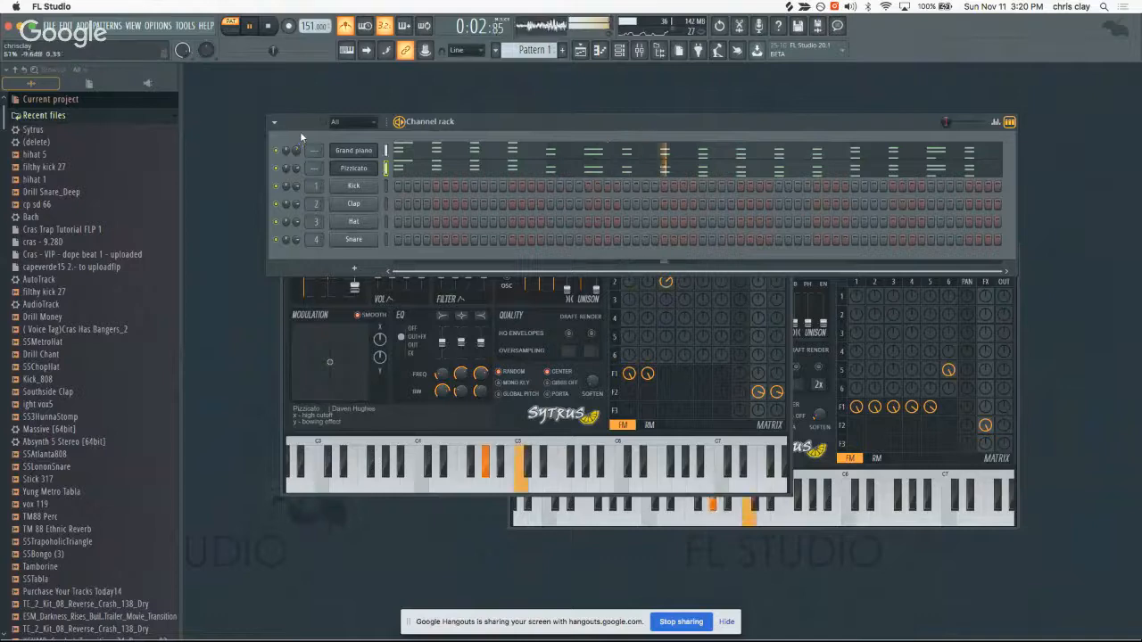
{"action": "key", "text": "space"}
- Replace the Kick channel with Sytrus and load the Cavebell pad preset from the Bell category
{"action": "right_click", "coordinate": [378, 184]}
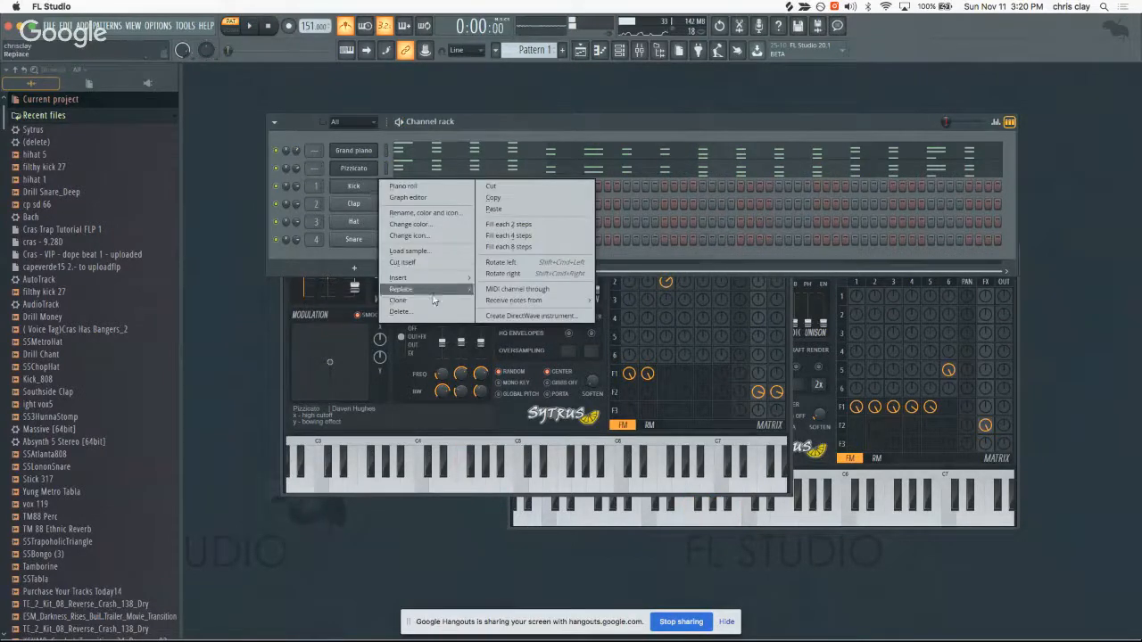
{"action": "mouse_move", "coordinate": [432, 295]}
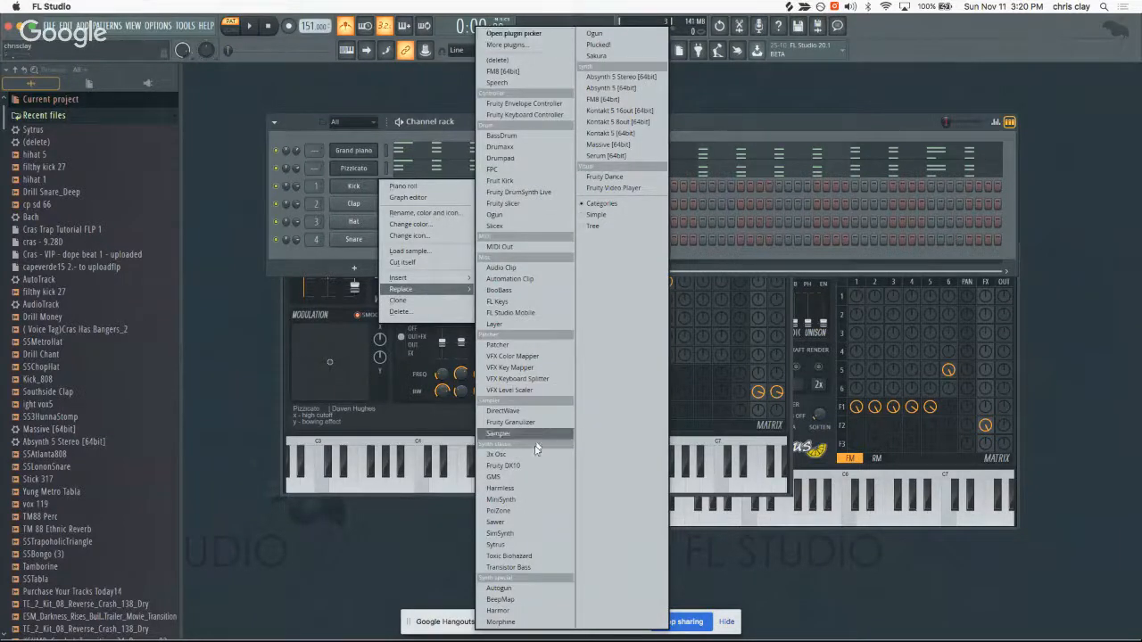
{"action": "left_click", "coordinate": [521, 545]}
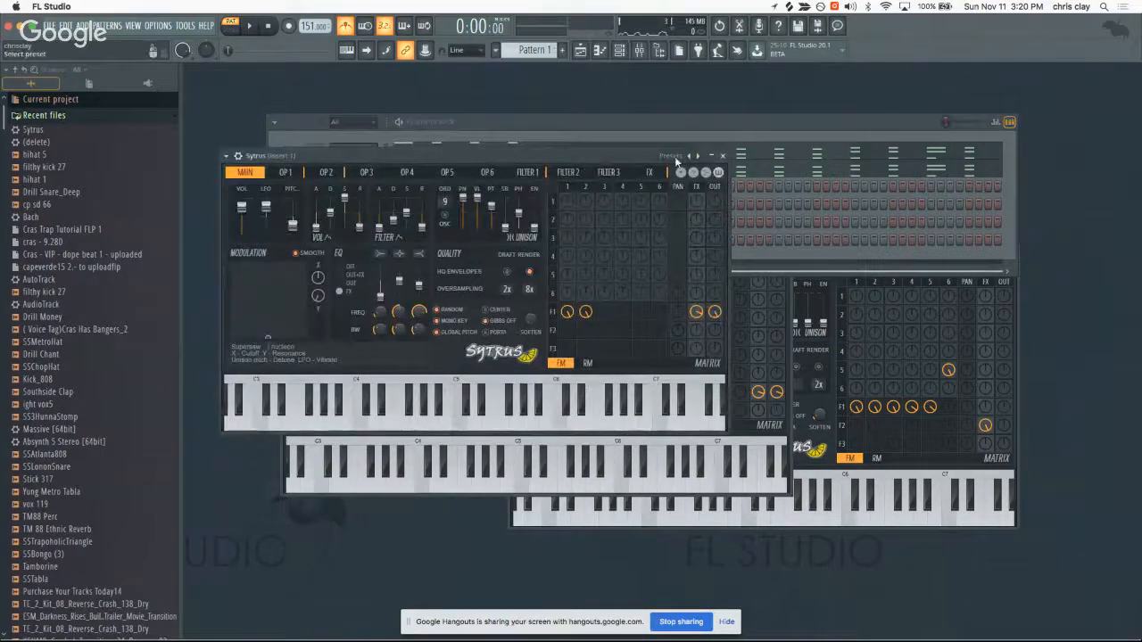
{"action": "left_click", "coordinate": [677, 158]}
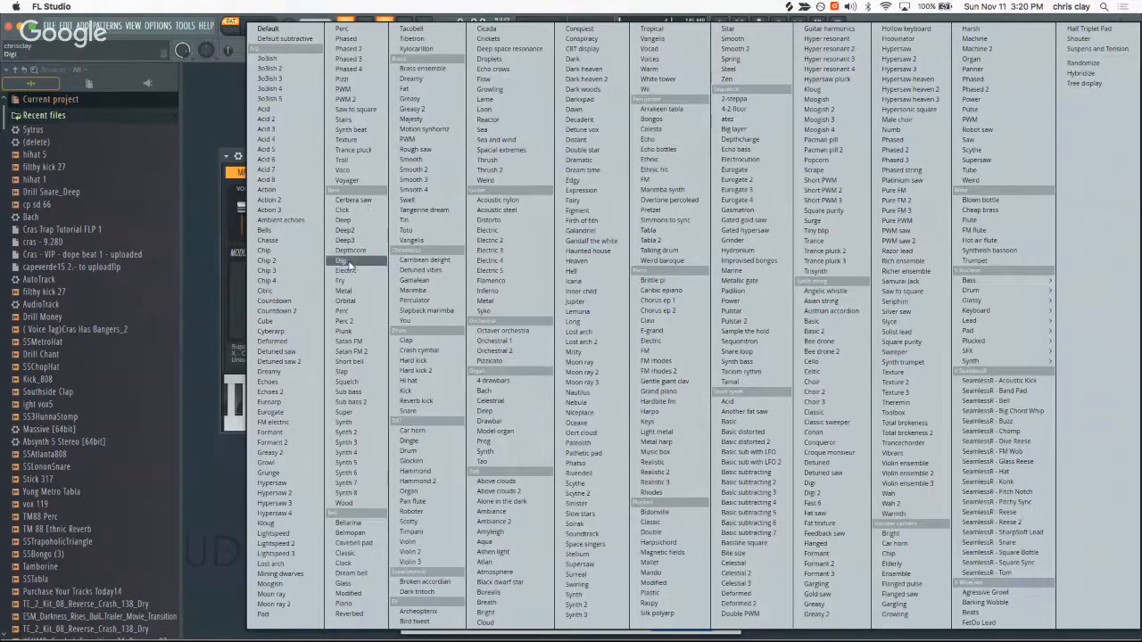
{"action": "left_click", "coordinate": [355, 544]}
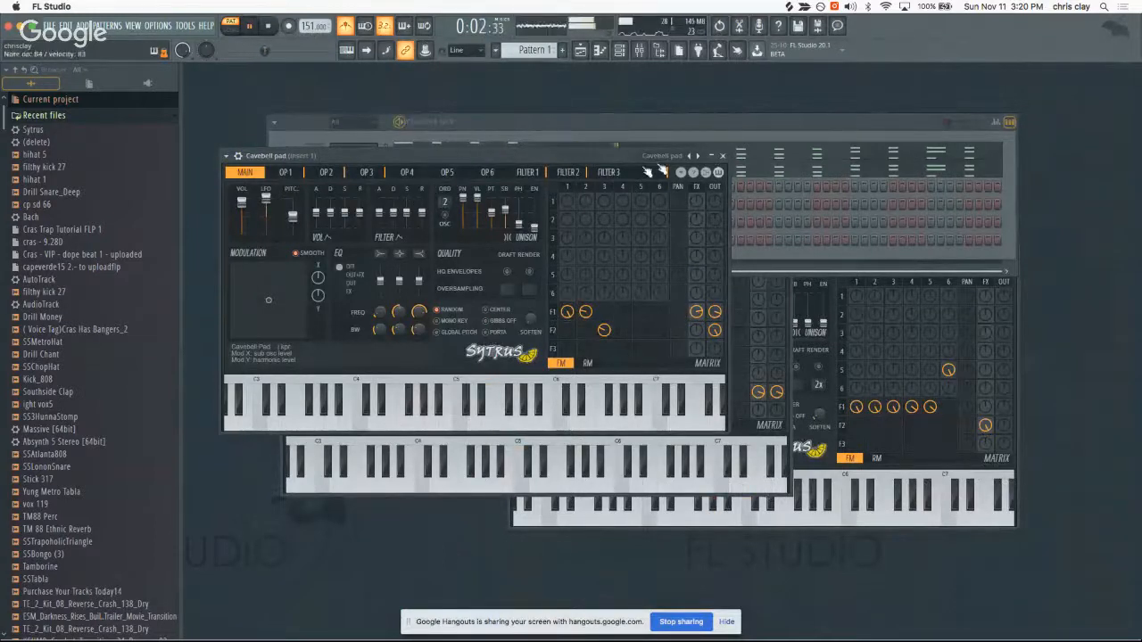
- Audition the neighbouring bell presets over the playing pattern and settle on Dream bell
{"action": "left_click", "coordinate": [699, 157]}
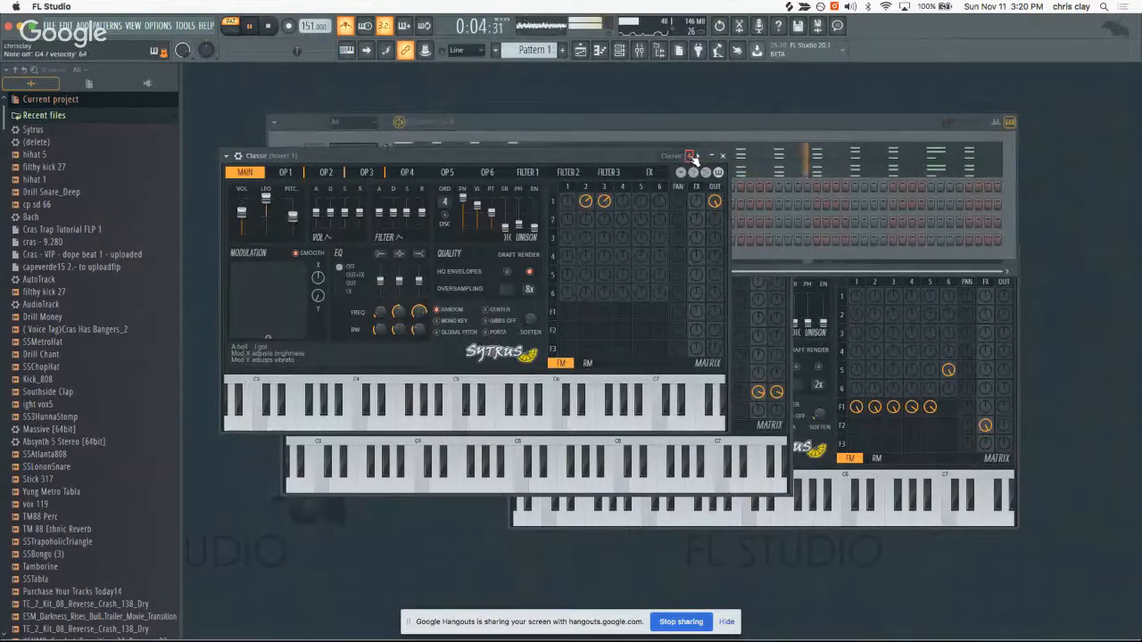
{"action": "left_click", "coordinate": [690, 157]}
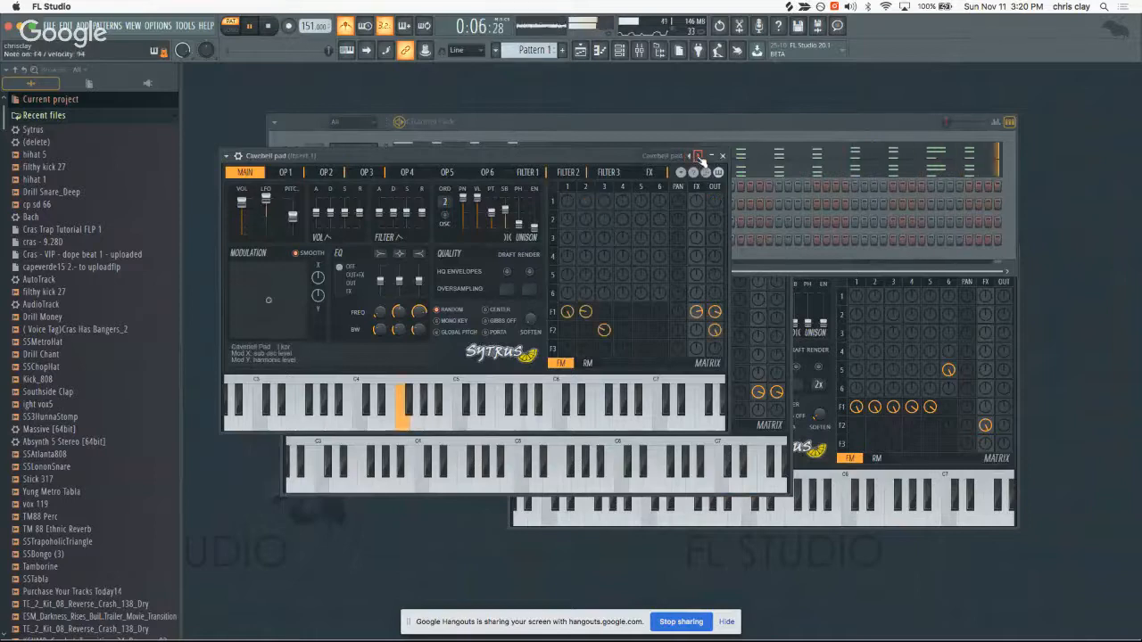
{"action": "left_click", "coordinate": [699, 157]}
{"action": "left_click", "coordinate": [698, 157]}
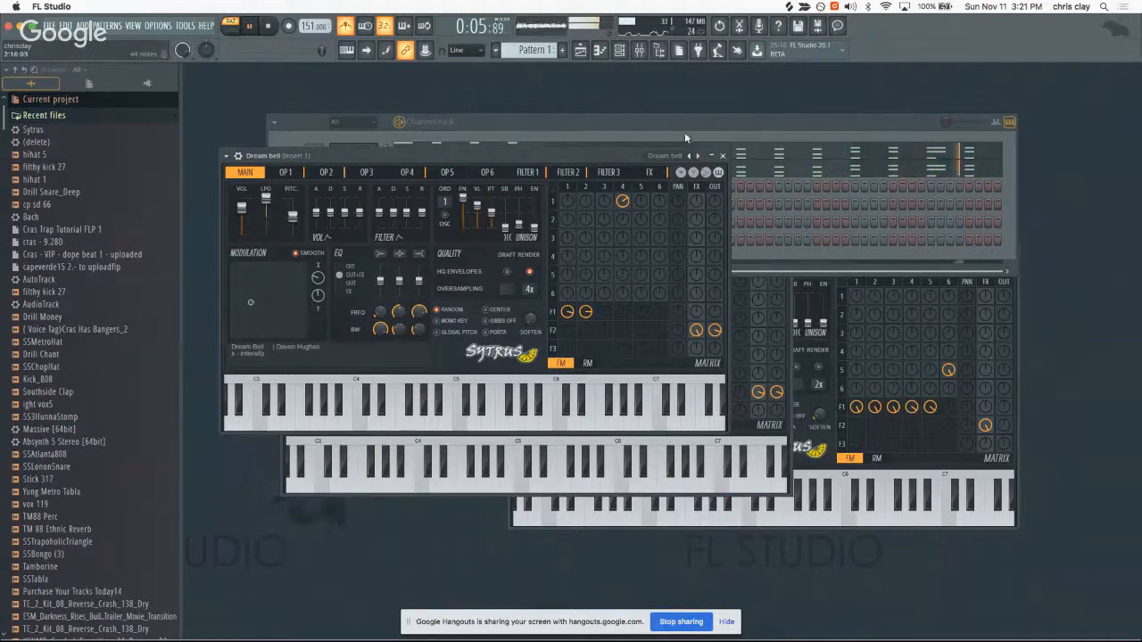
- Record a Dream bell melody over the four-bar chord pattern and stop playback
{"action": "left_click", "coordinate": [683, 126]}
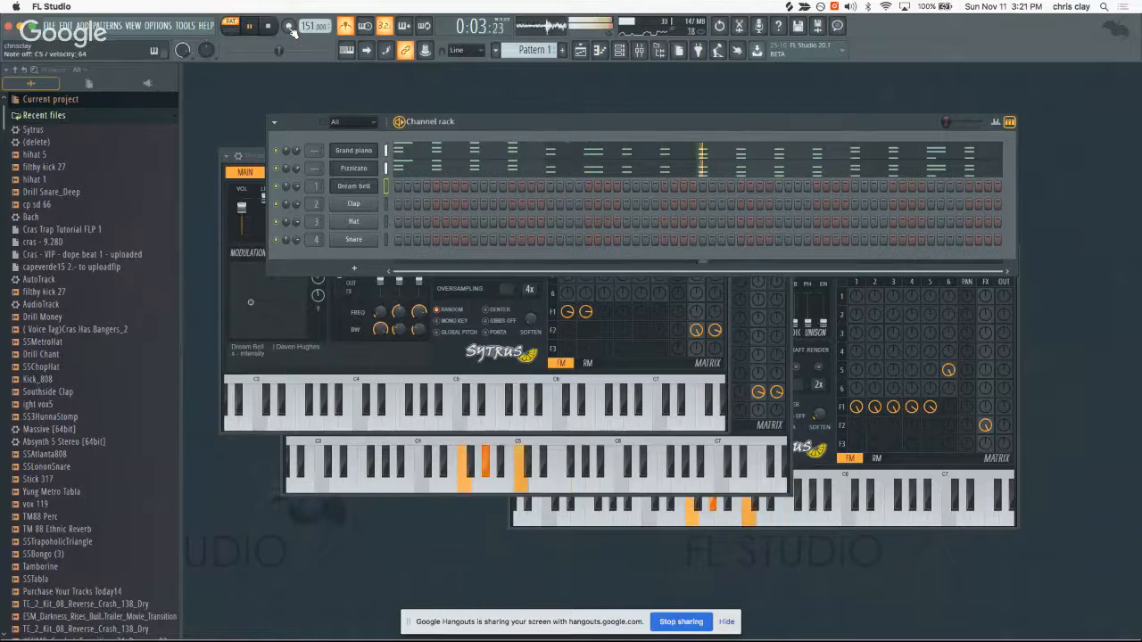
{"action": "key", "text": "space"}
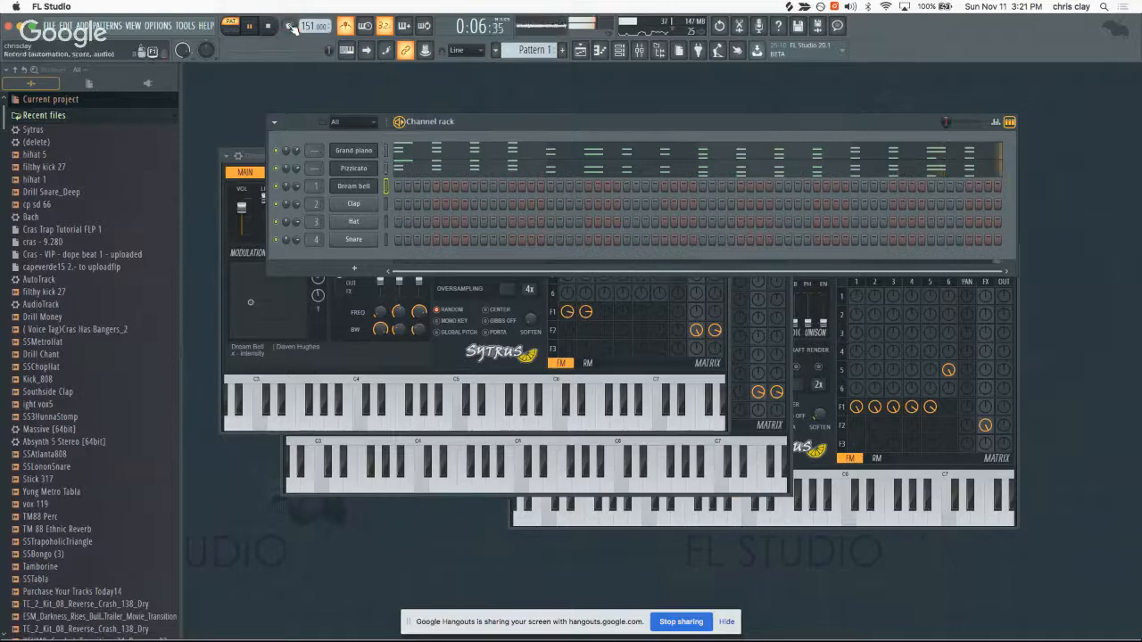
{"action": "left_click", "coordinate": [269, 26]}
- Quantize the recorded Dream bell notes in the piano roll using the default template
{"action": "left_click", "coordinate": [406, 185]}
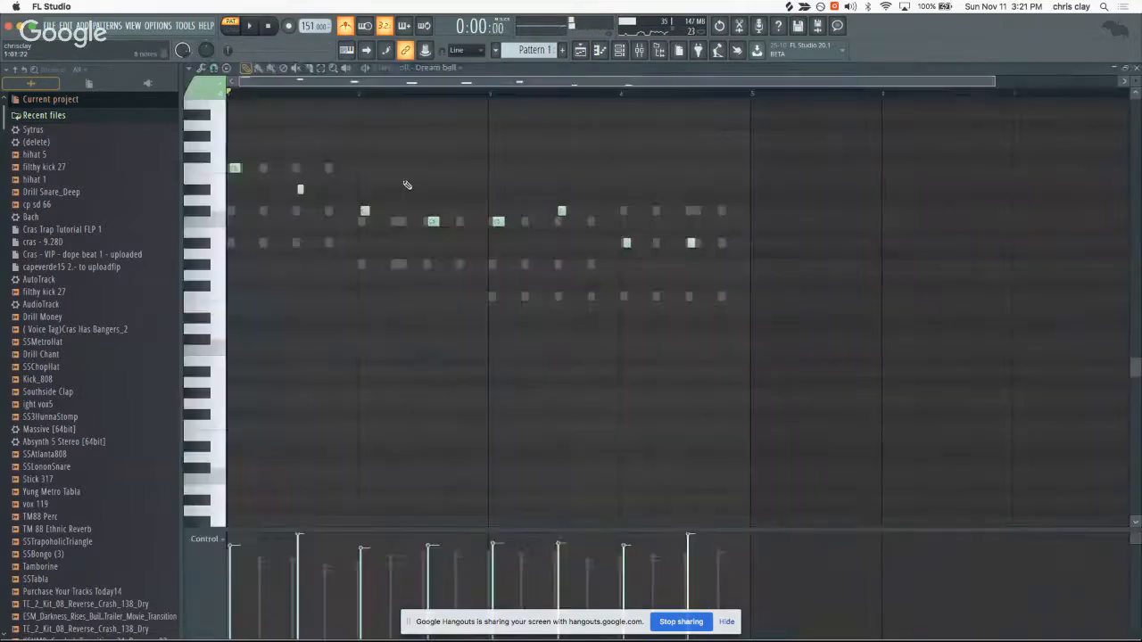
{"action": "key", "text": "alt+q"}
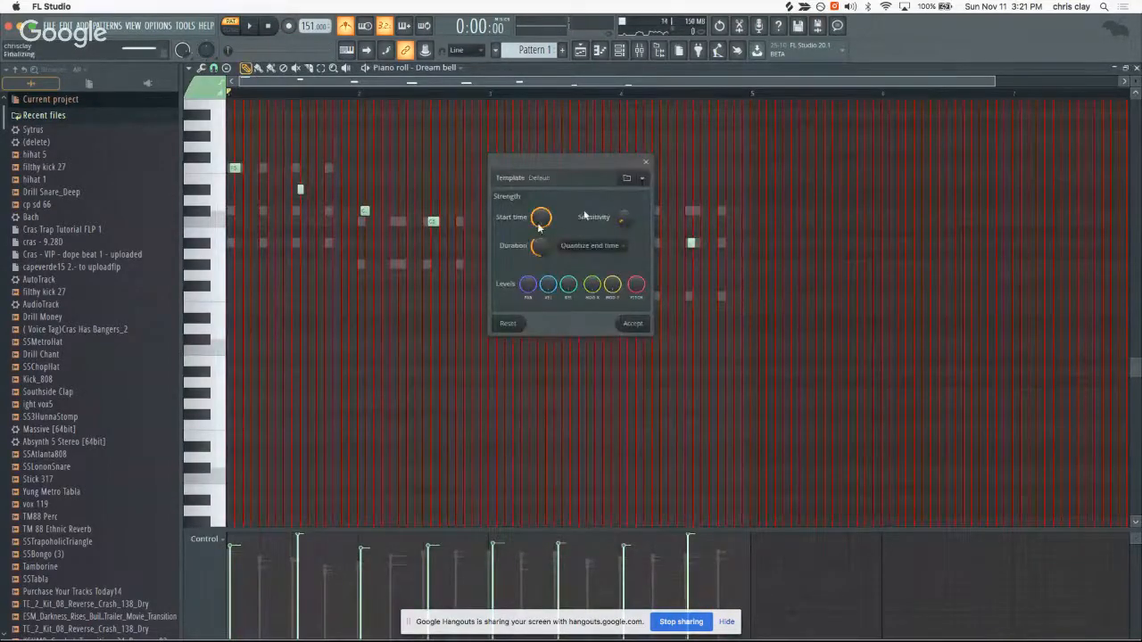
{"action": "left_click", "coordinate": [647, 164]}
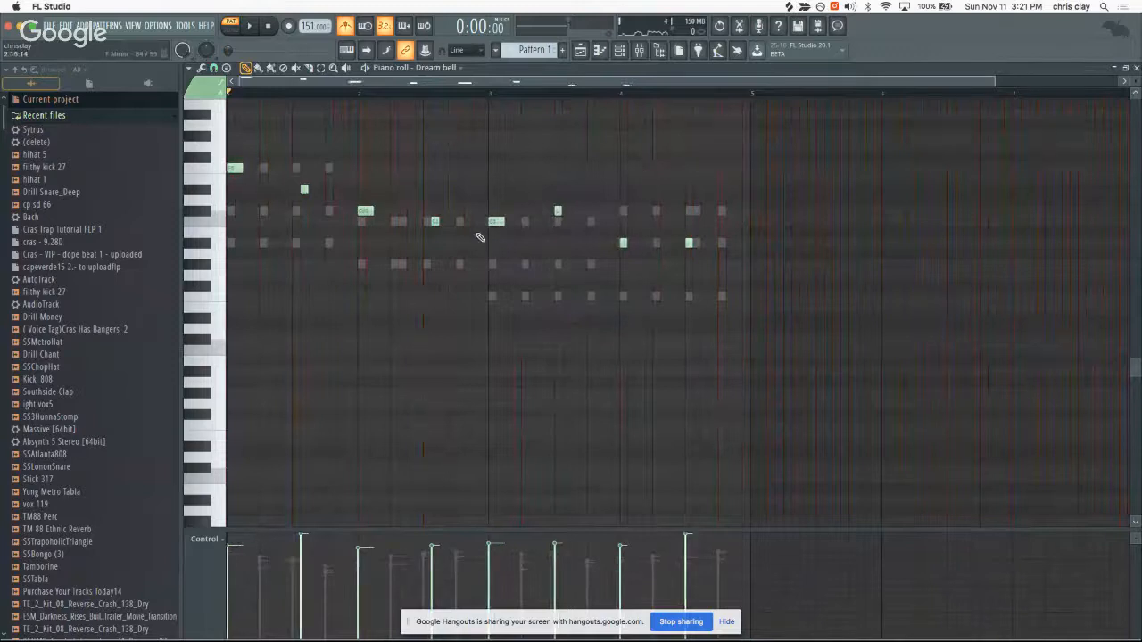
- Move the second melody notes of bars 1 and 2 onto the third beat, play the pattern and close the piano roll
{"action": "left_click_drag", "start_coordinate": [435, 220], "coordinate": [429, 221]}
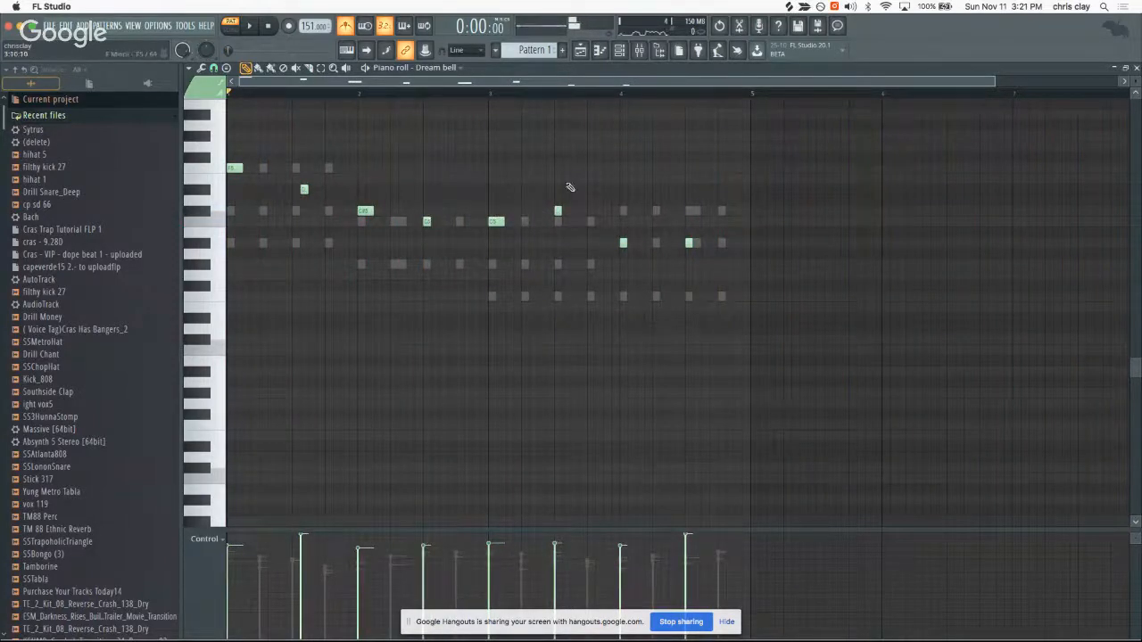
{"action": "key", "text": "space"}
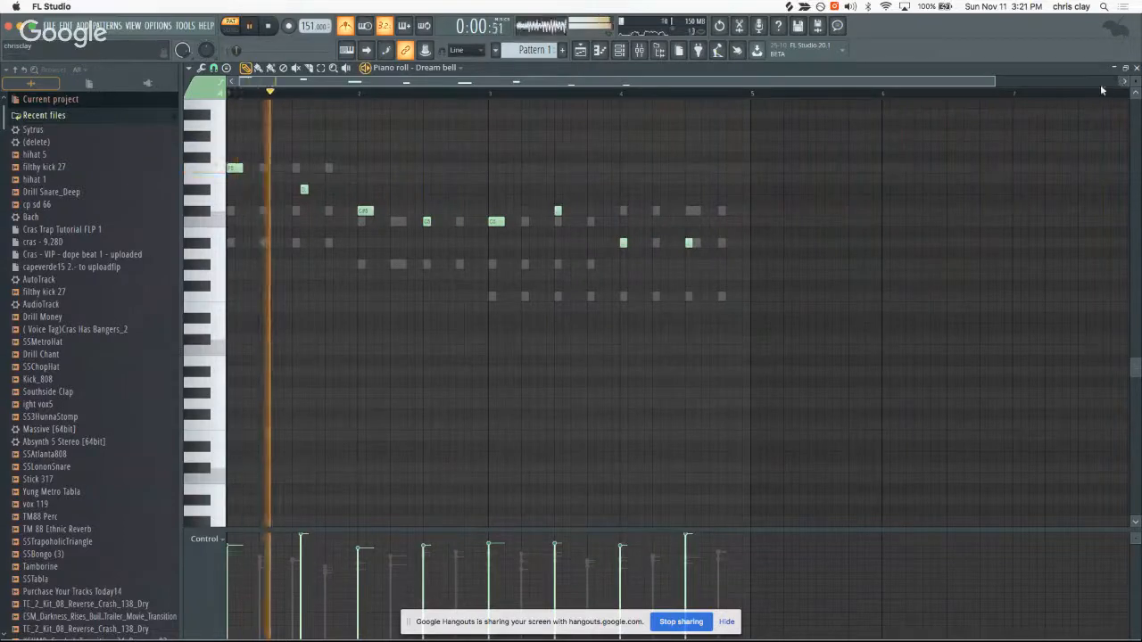
{"action": "key", "text": "space"}
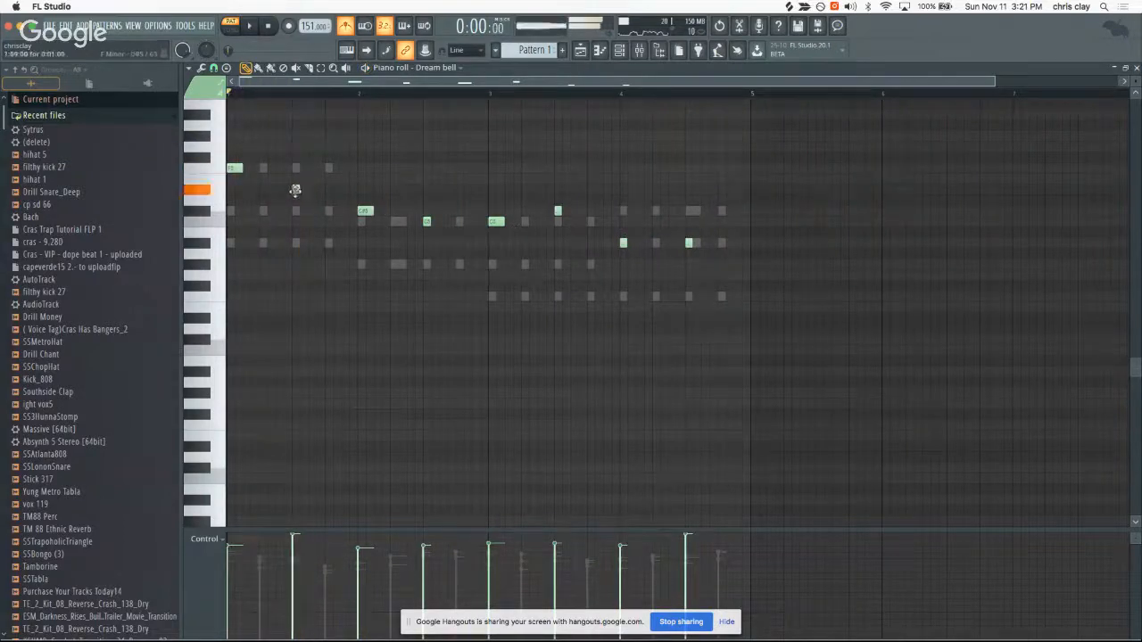
{"action": "key", "text": "space"}
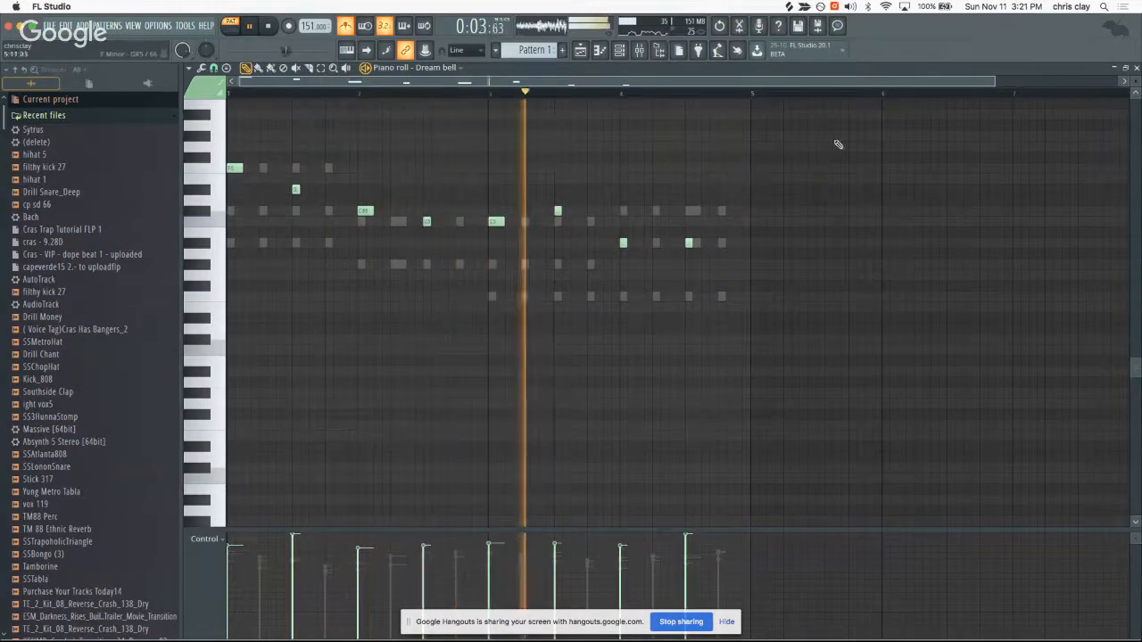
{"action": "left_click", "coordinate": [1137, 69]}
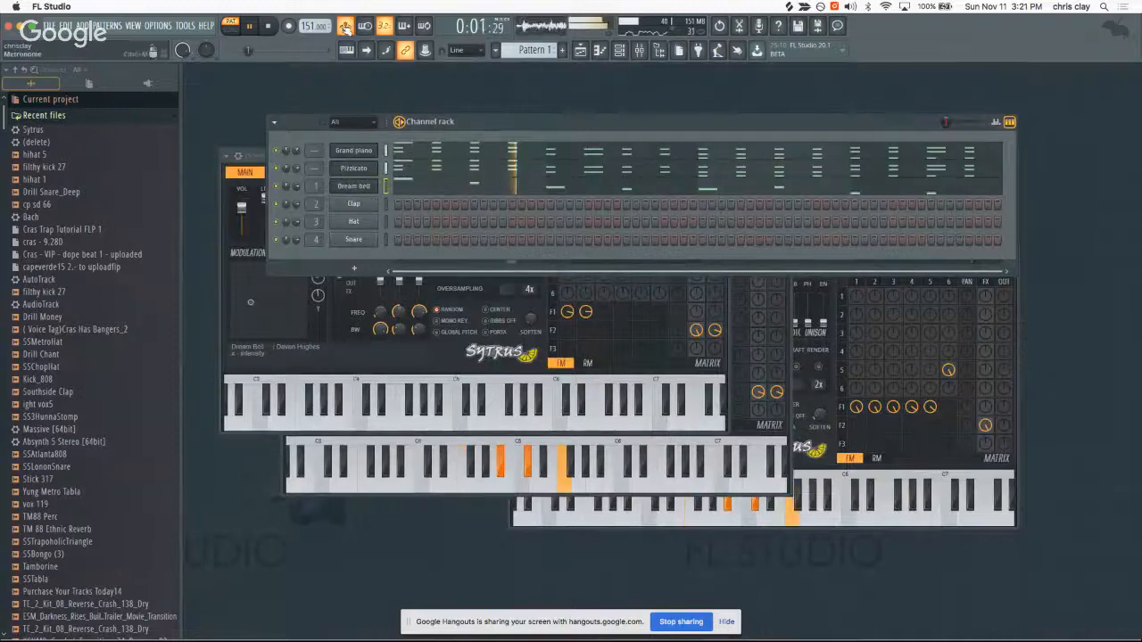
- Stop playback and replace the Clap channel with a Sytrus instrument
{"action": "left_click_drag", "start_coordinate": [483, 119], "coordinate": [493, 90]}
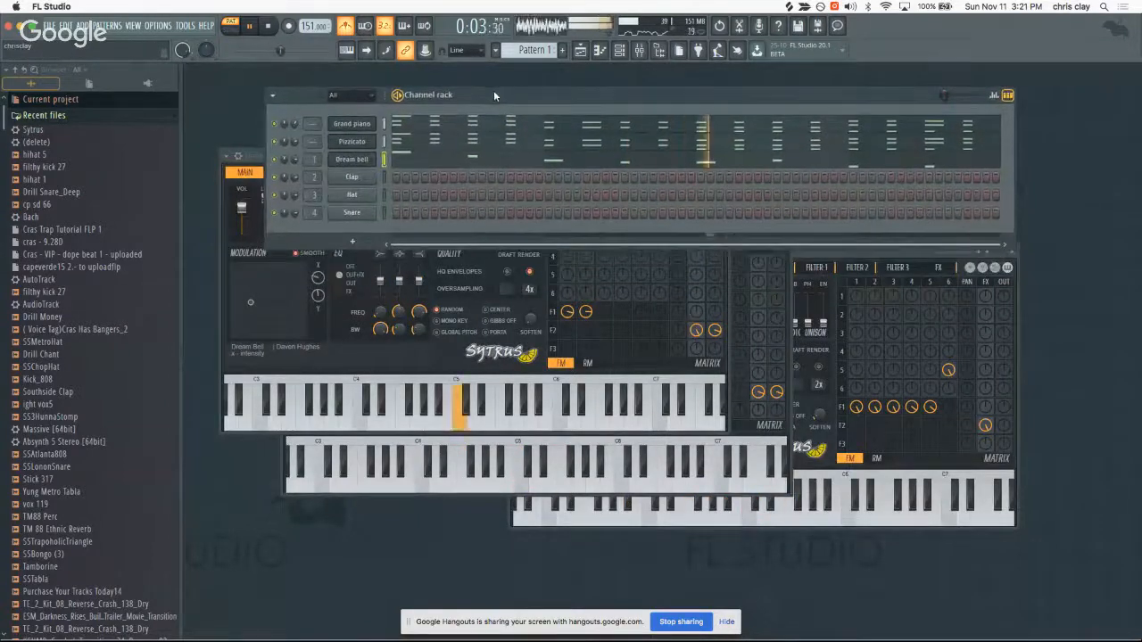
{"action": "left_click", "coordinate": [269, 26]}
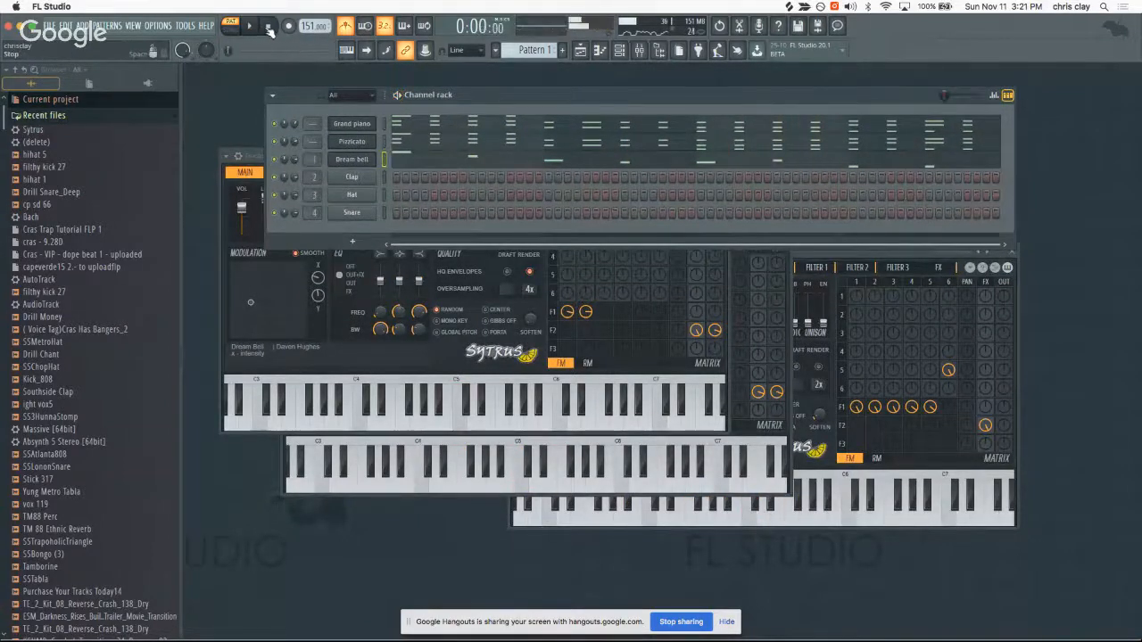
{"action": "right_click", "coordinate": [352, 179]}
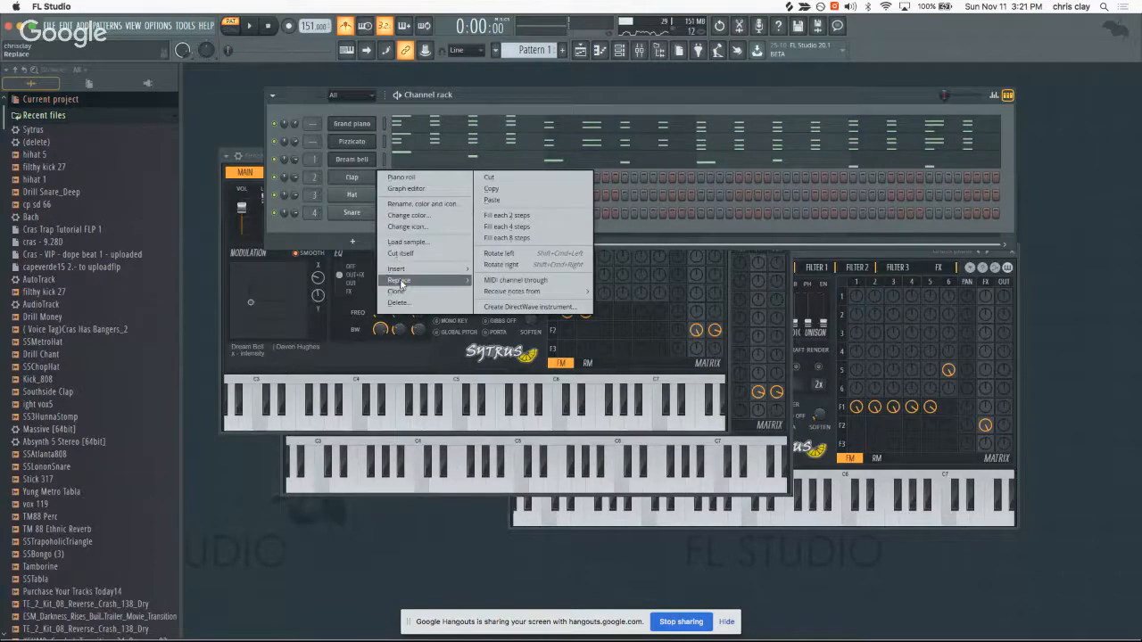
{"action": "mouse_move", "coordinate": [400, 284]}
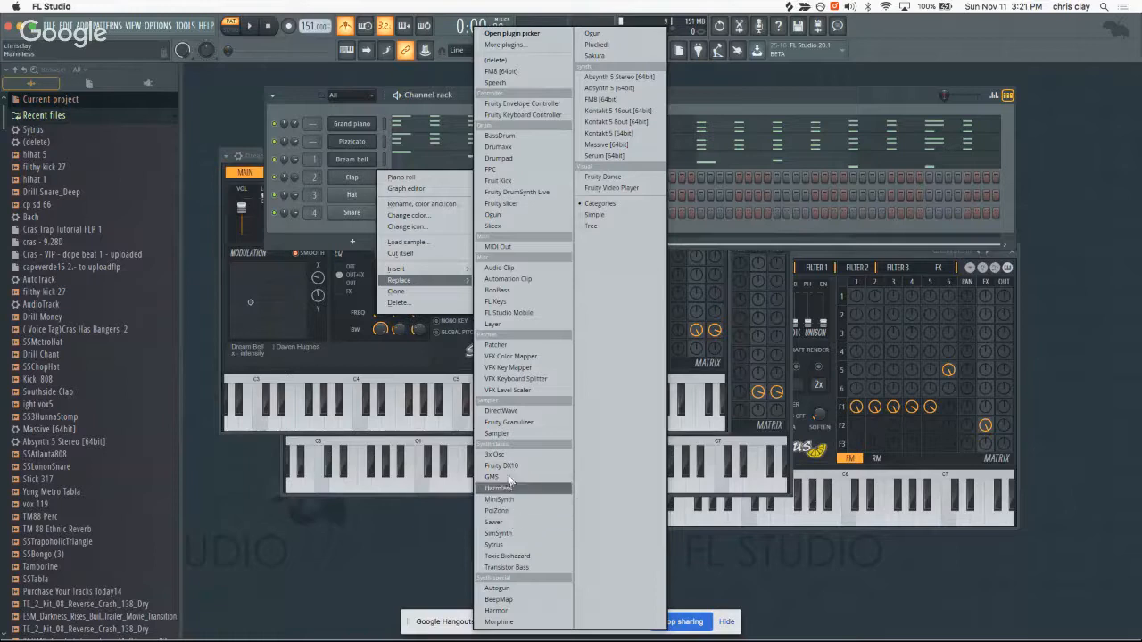
{"action": "left_click", "coordinate": [495, 545]}
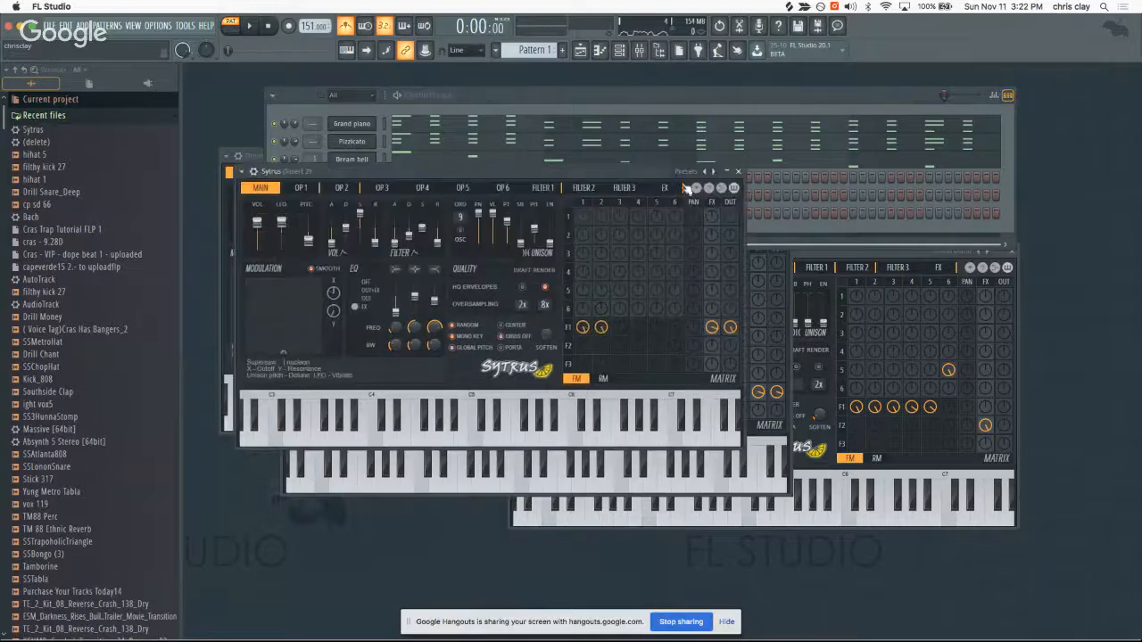
- Load the Digi preset in the new Sytrus, audition the following presets over the playing pattern and settle on Fat texture
{"action": "left_click", "coordinate": [690, 173]}
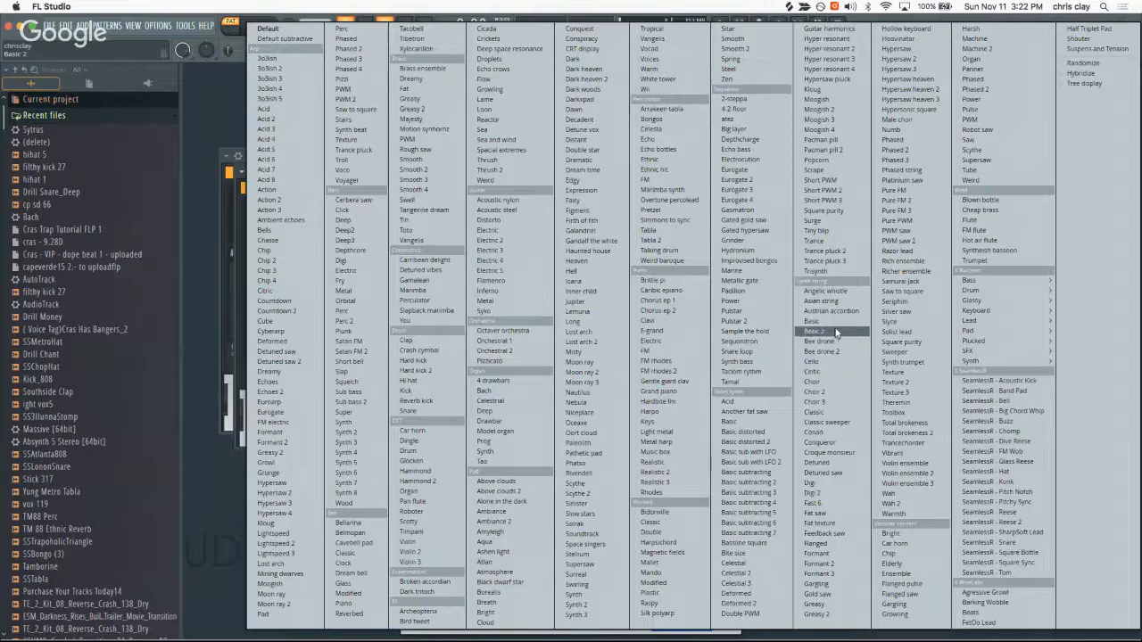
{"action": "left_click", "coordinate": [829, 487]}
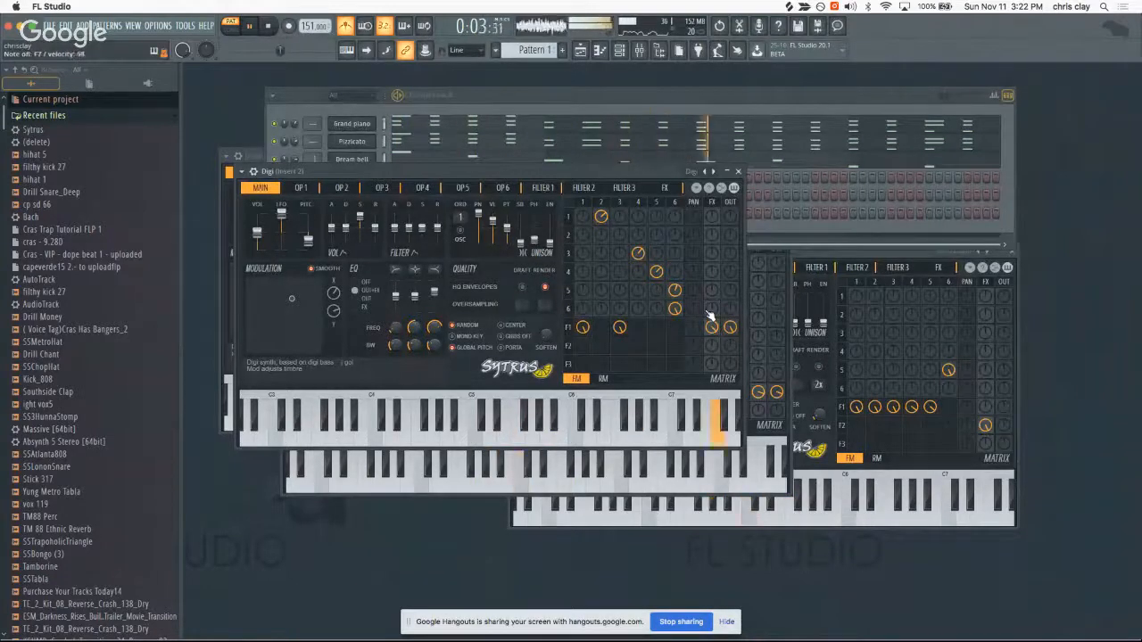
{"action": "left_click", "coordinate": [715, 171]}
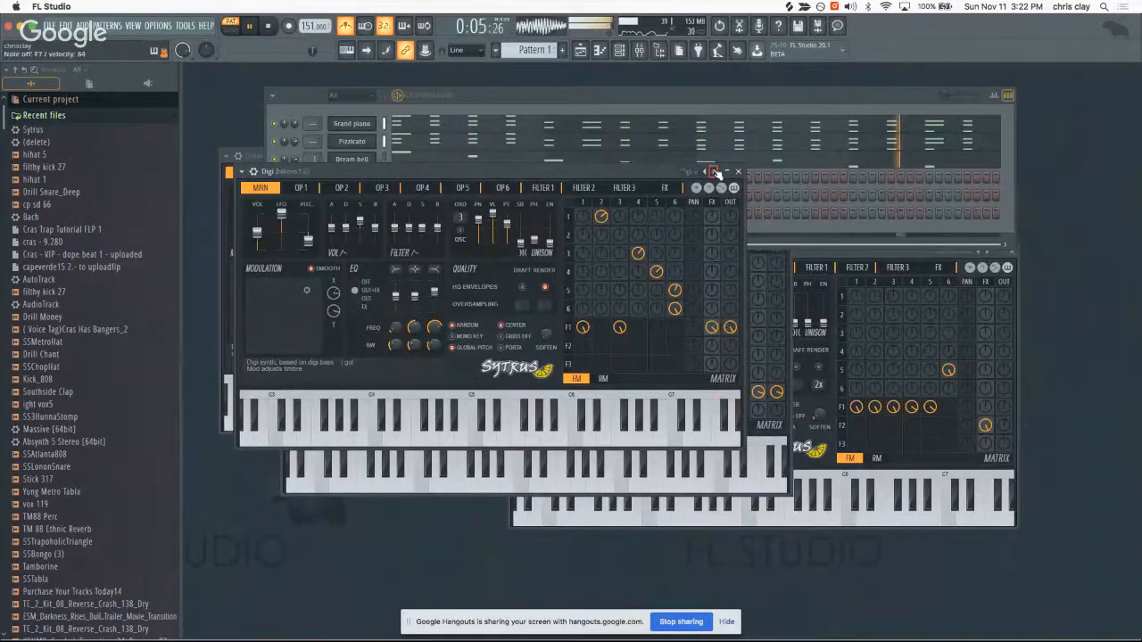
{"action": "left_click", "coordinate": [715, 171]}
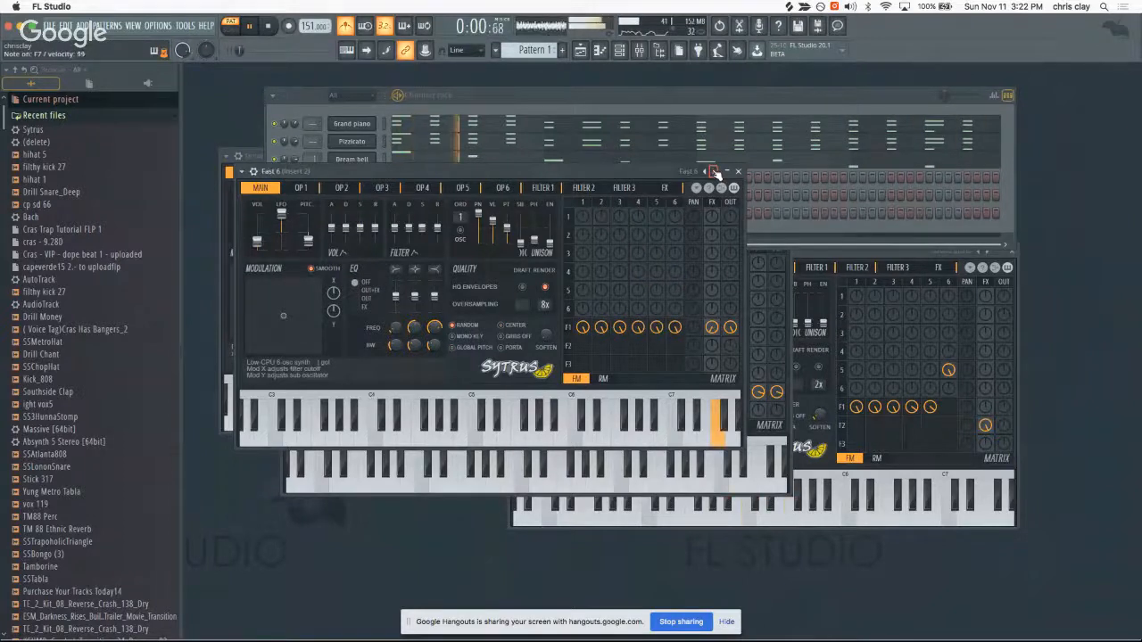
{"action": "left_click", "coordinate": [715, 171]}
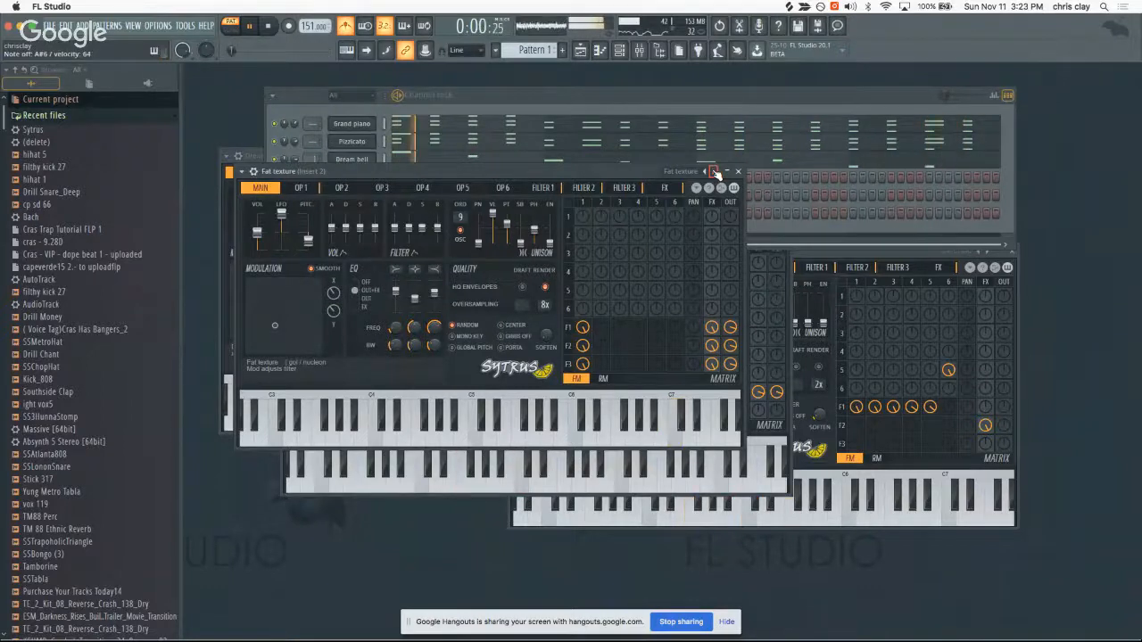
- Record a sustained Fat texture melody across the four-bar pattern and stop playback
{"action": "left_click", "coordinate": [706, 114]}
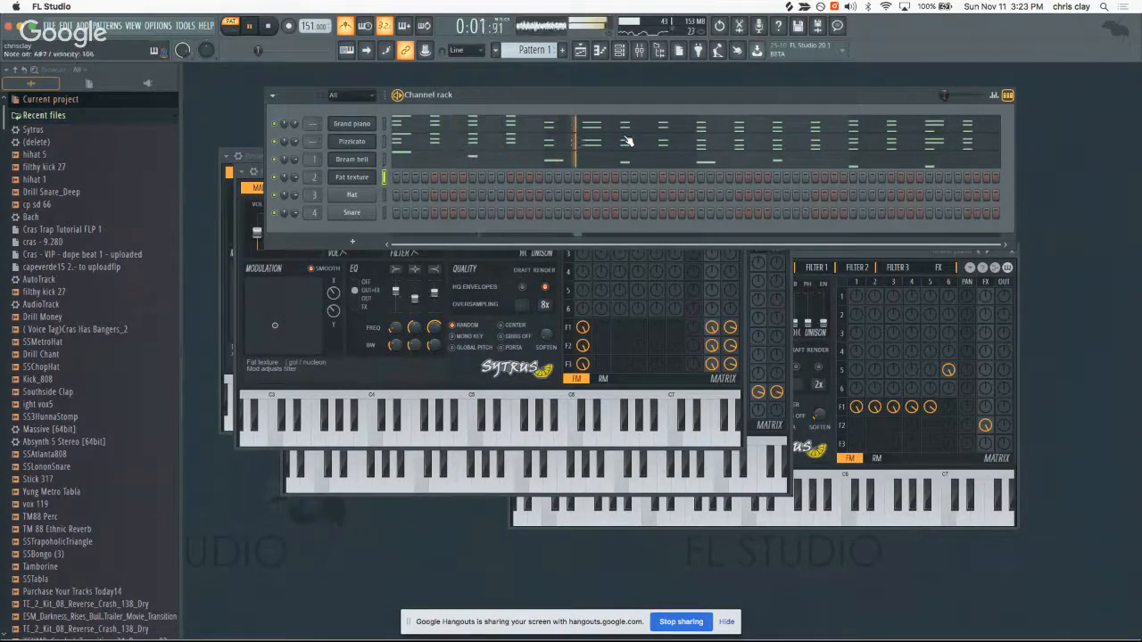
{"action": "left_click", "coordinate": [269, 26]}
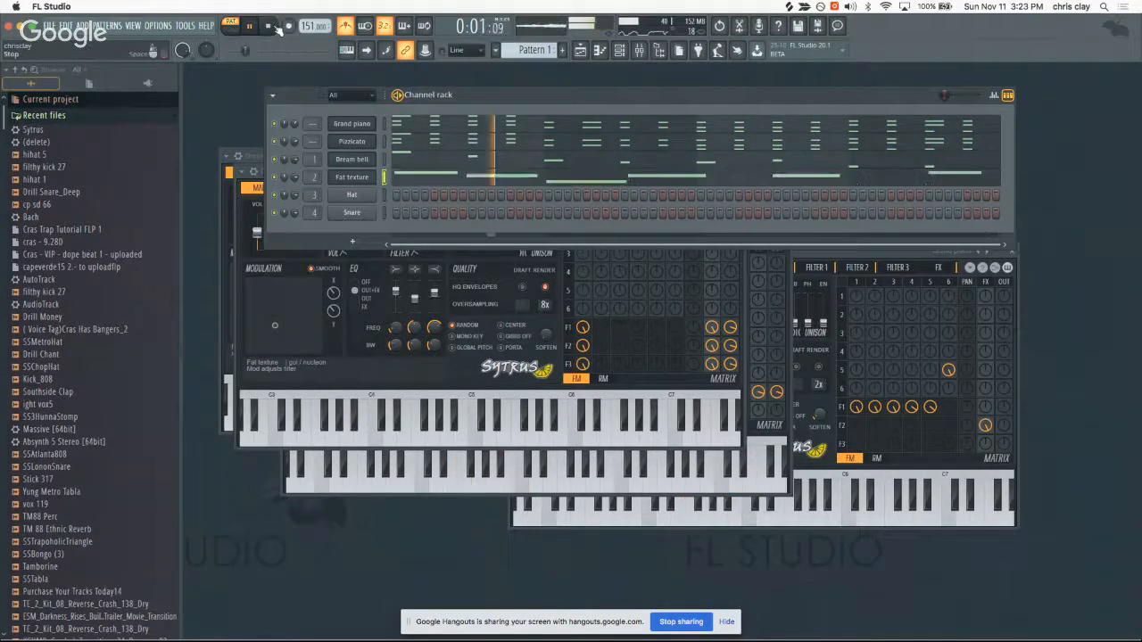
- Quantize the recorded Fat texture notes and transpose them down one octave in the piano roll
{"action": "key", "text": "space"}
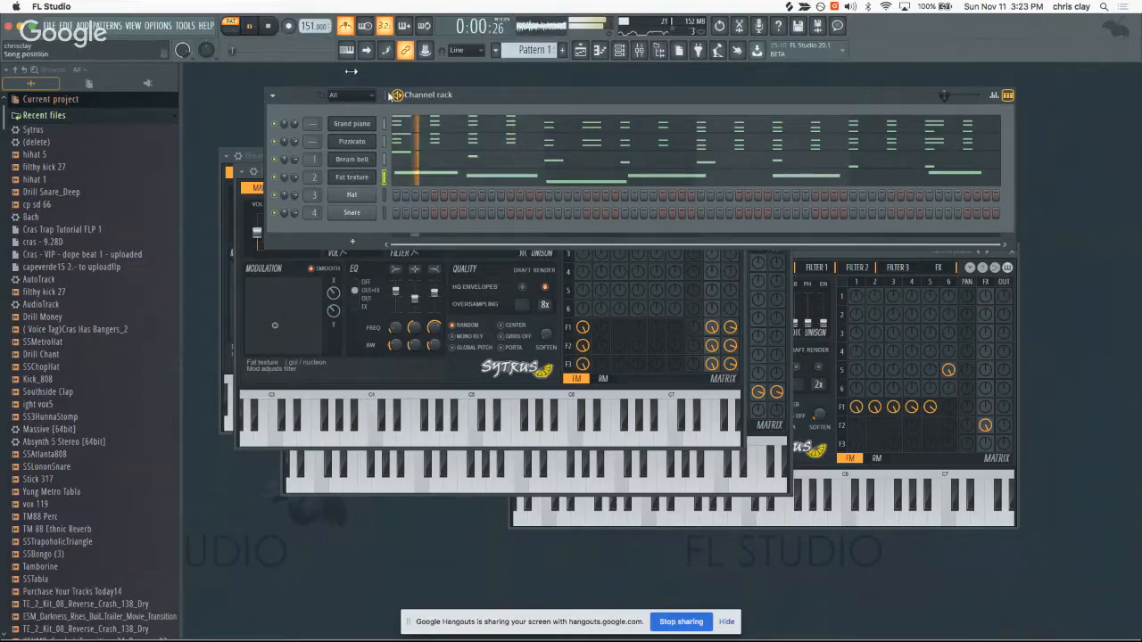
{"action": "left_click", "coordinate": [466, 174]}
{"action": "scroll", "coordinate": [486, 228], "scroll_direction": "up", "scroll_amount": 10}
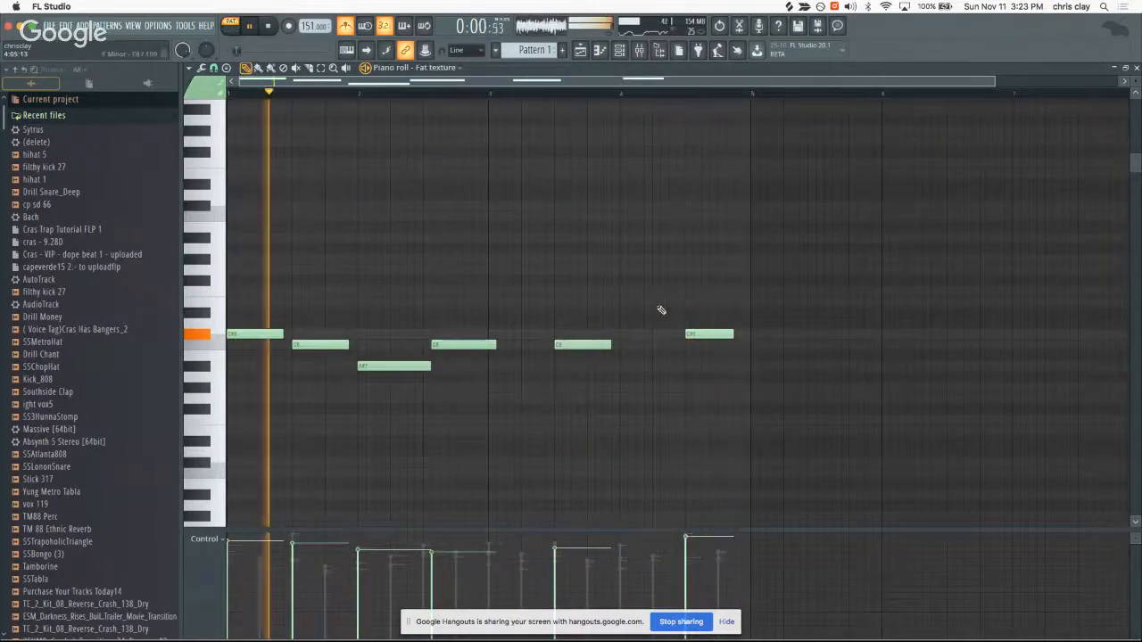
{"action": "scroll", "coordinate": [661, 310], "scroll_direction": "up", "scroll_amount": 4}
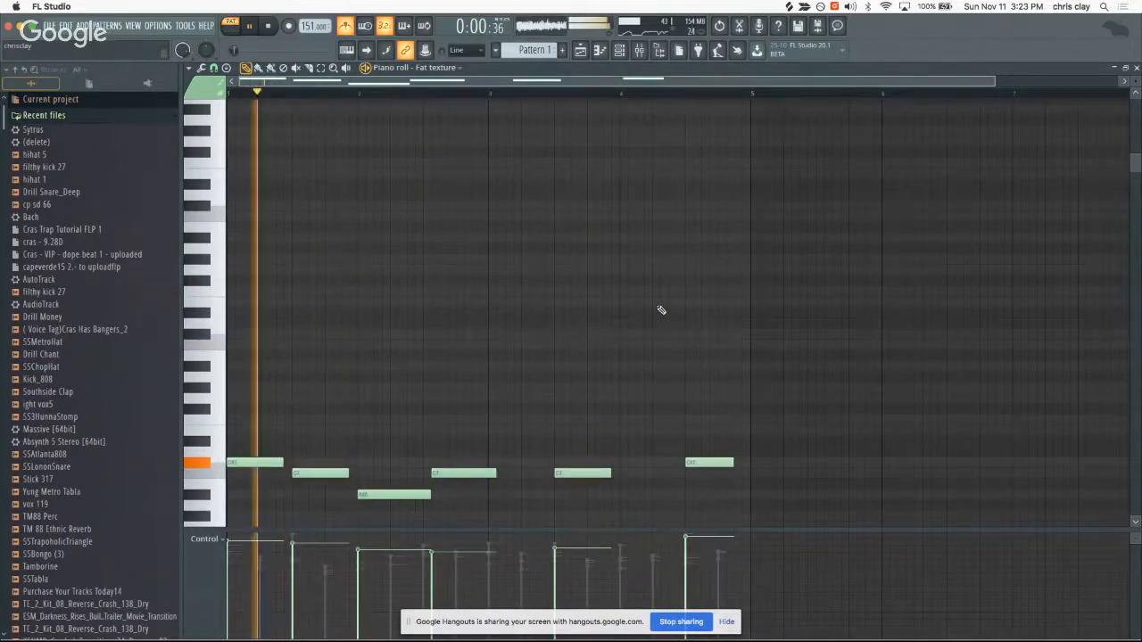
{"action": "left_click", "coordinate": [1136, 69]}
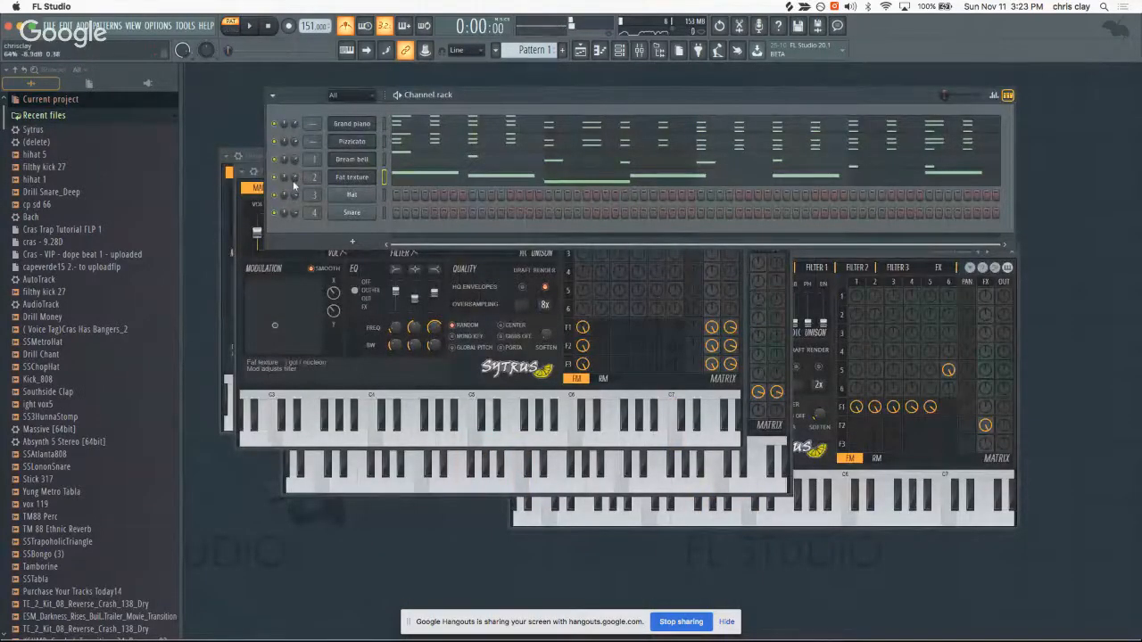
- Lower the Fat texture channel's volume to 64%, switch off the metronome and replay the pattern
{"action": "key", "text": "space"}
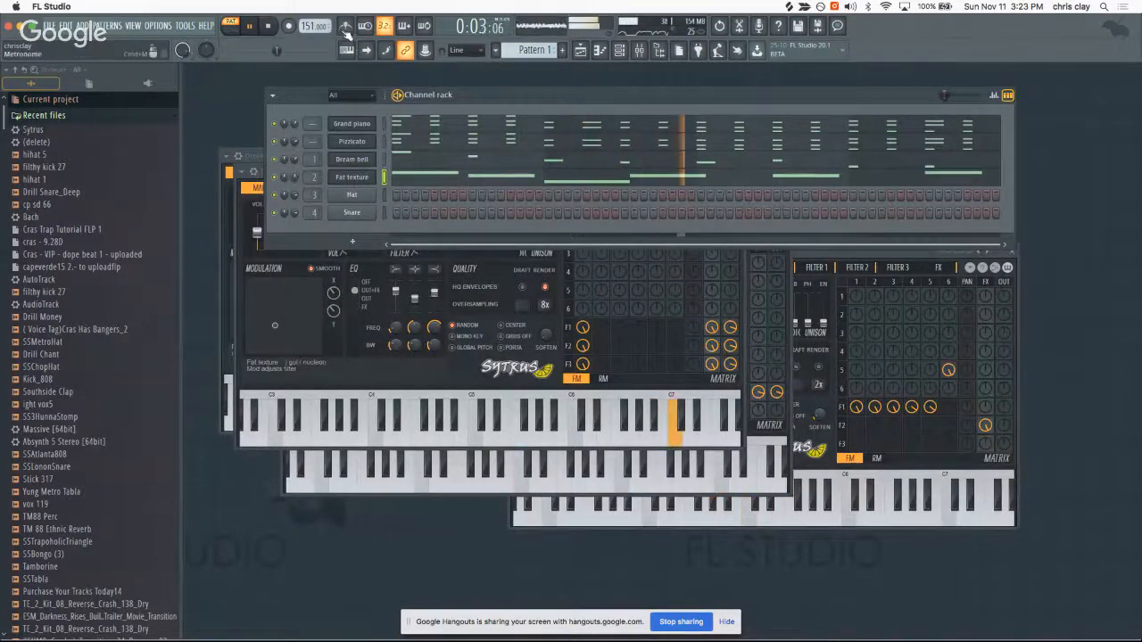
{"action": "key", "text": "space"}
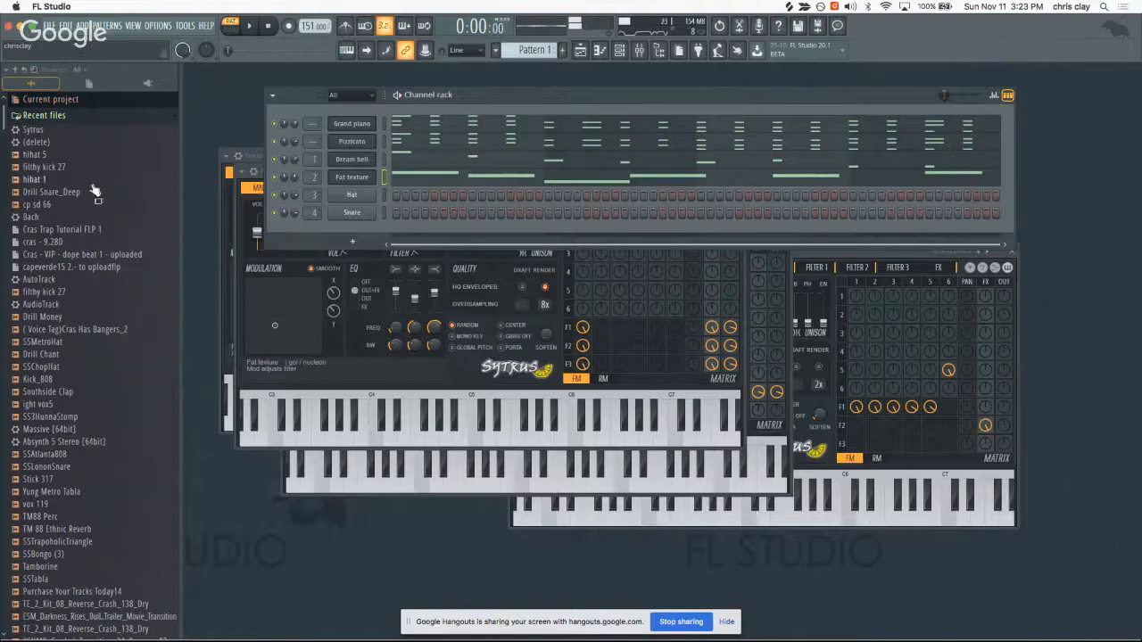
{"action": "key", "text": "space"}
- Load hihat 5 onto the Hat channel, fill each 4 steps and add extra hits, including steps 2 and 3 of bar 3
{"action": "left_click_drag", "start_coordinate": [46, 157], "coordinate": [348, 195]}
{"action": "right_click", "coordinate": [373, 191]}
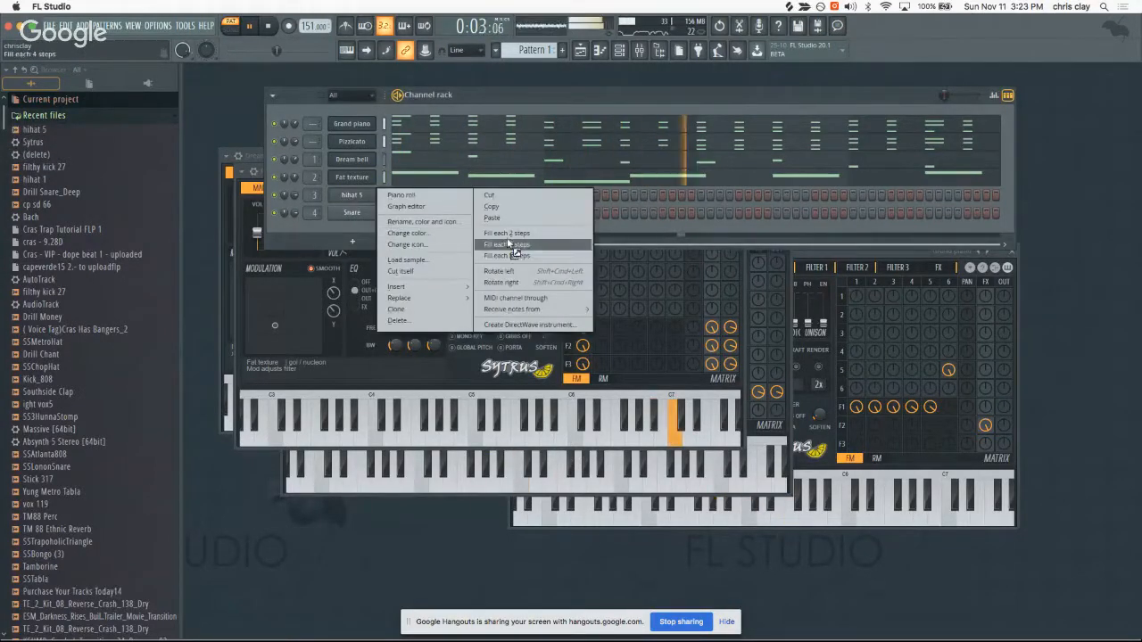
{"action": "left_click", "coordinate": [506, 235]}
{"action": "right_click", "coordinate": [354, 198]}
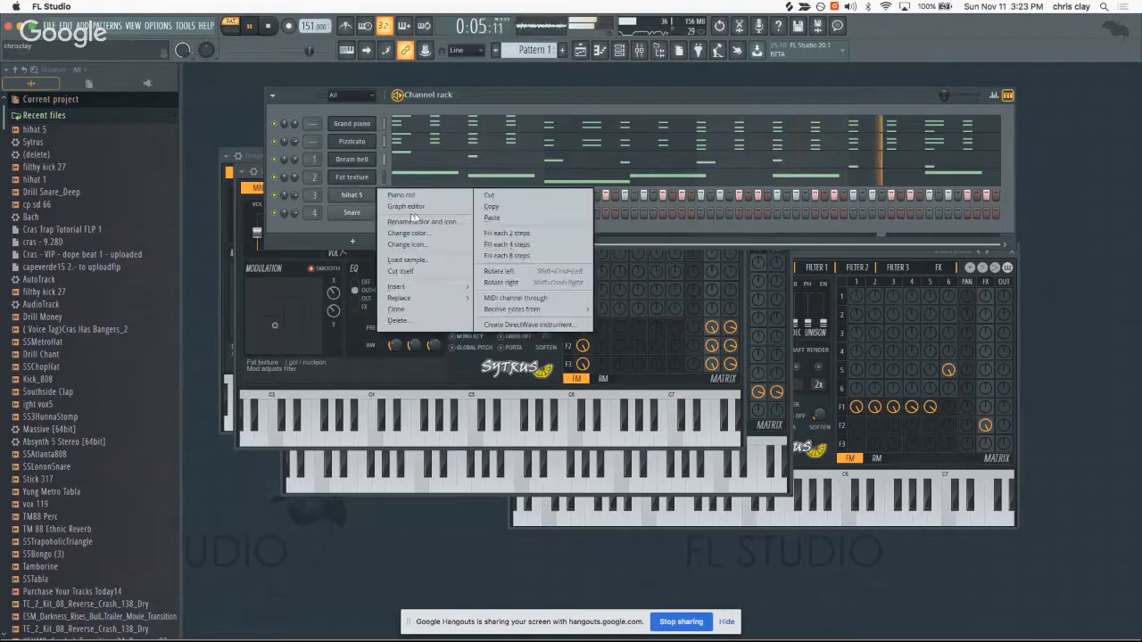
{"action": "left_click", "coordinate": [506, 243]}
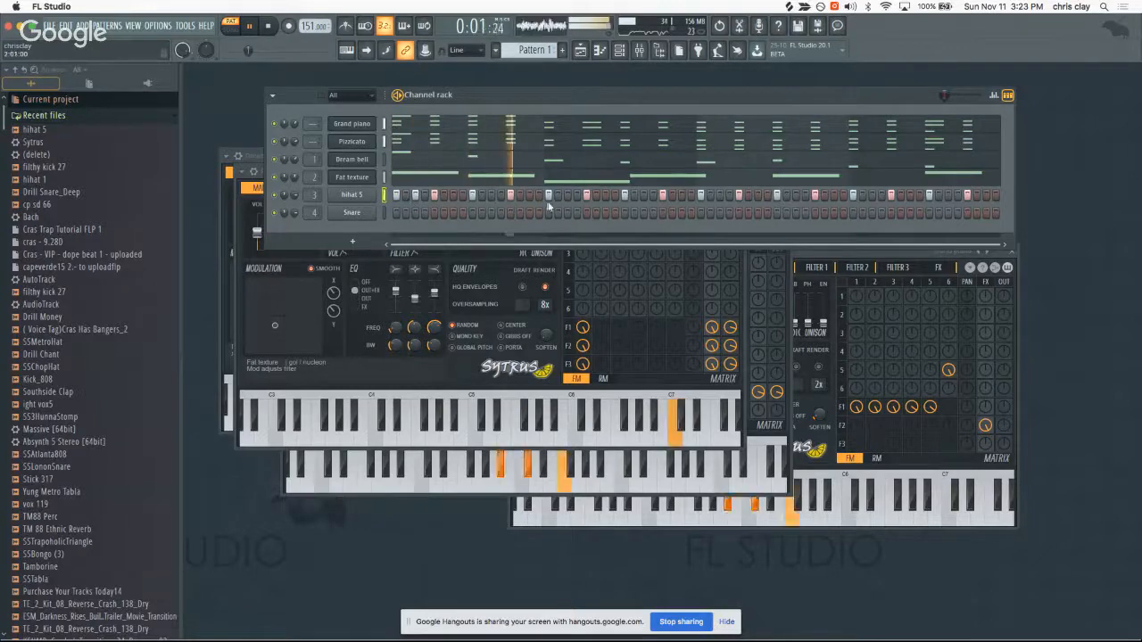
{"action": "left_click", "coordinate": [710, 195]}
{"action": "left_click", "coordinate": [720, 197]}
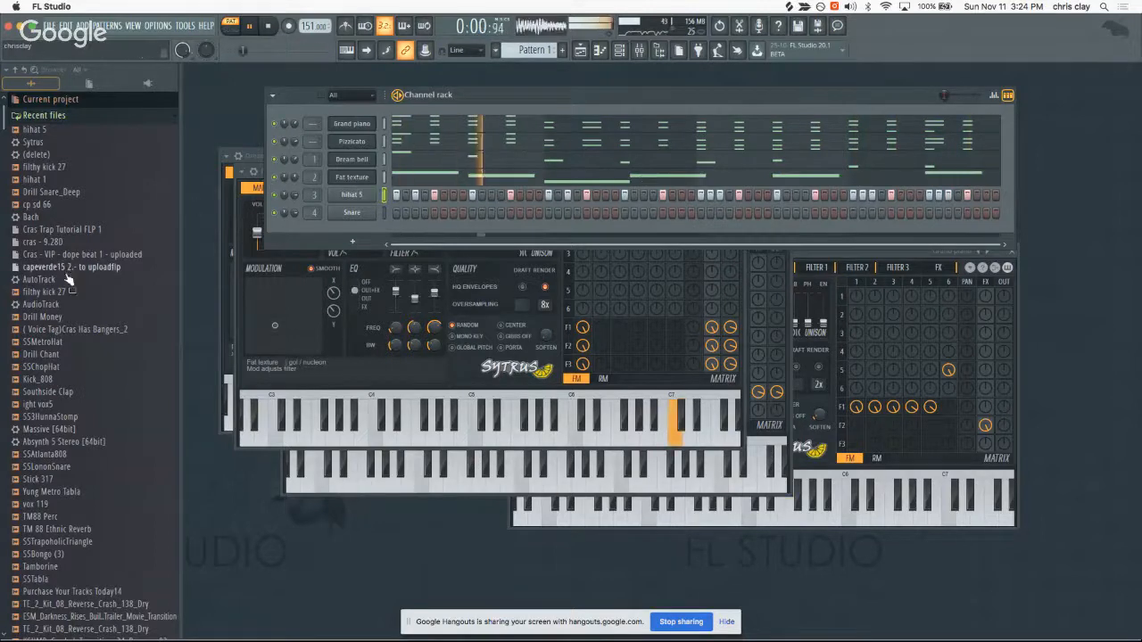
- Load cp sd 66 onto the Snare channel and place hits on steps 3, 9 and 15 of bar 1
{"action": "left_click_drag", "start_coordinate": [66, 192], "coordinate": [361, 215]}
{"action": "left_click", "coordinate": [56, 206]}
{"action": "left_click", "coordinate": [415, 214]}
{"action": "left_click", "coordinate": [454, 215]}
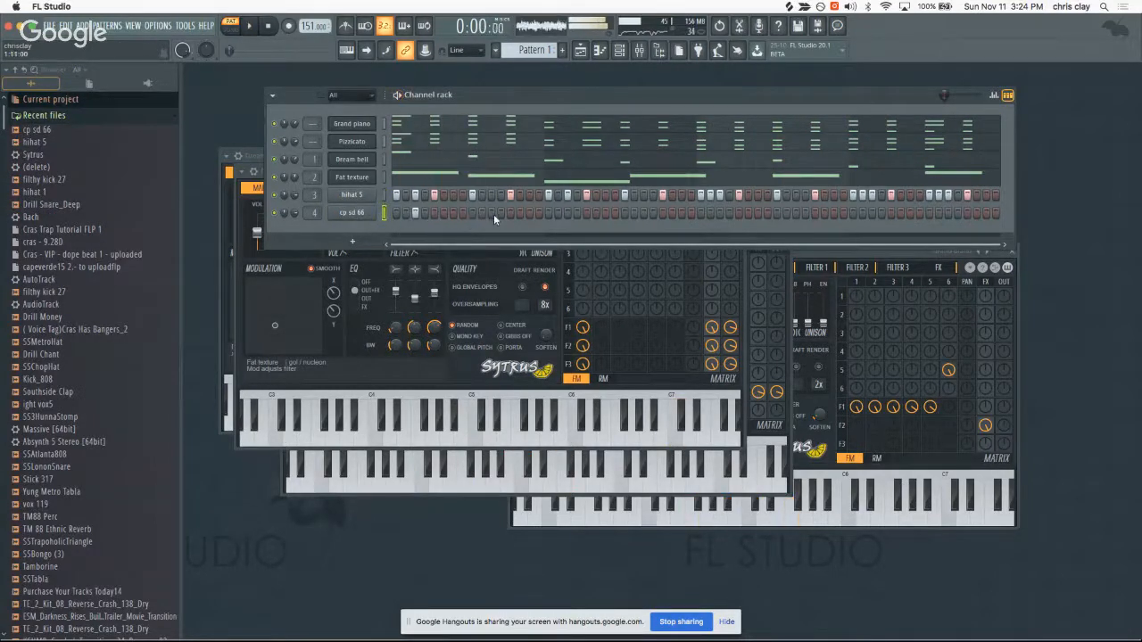
{"action": "left_click", "coordinate": [473, 214]}
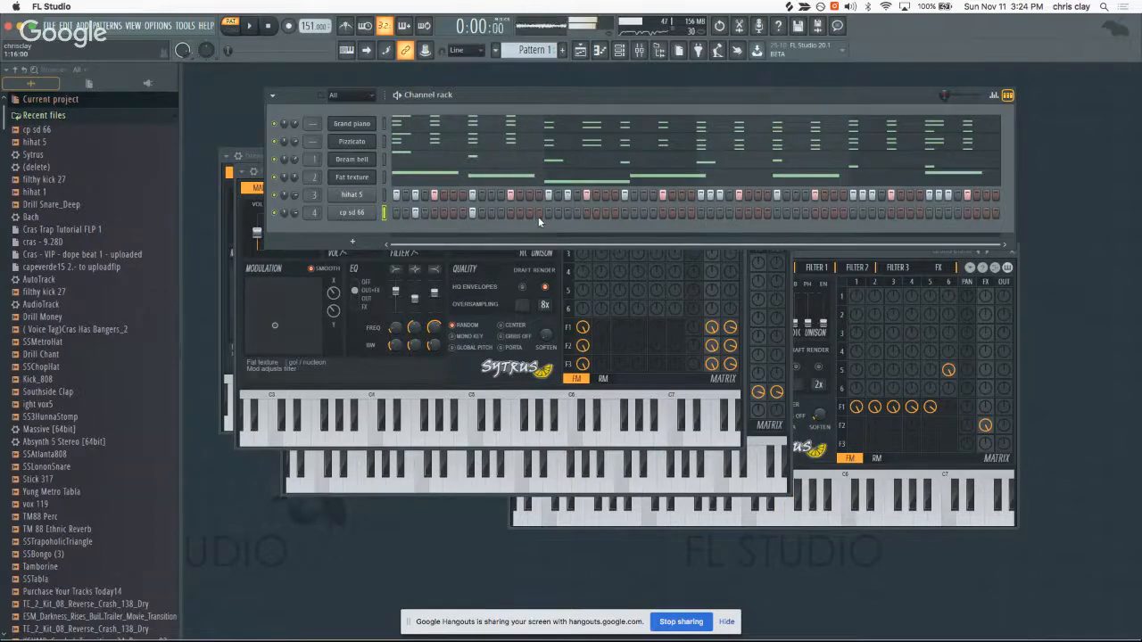
{"action": "left_click", "coordinate": [529, 214]}
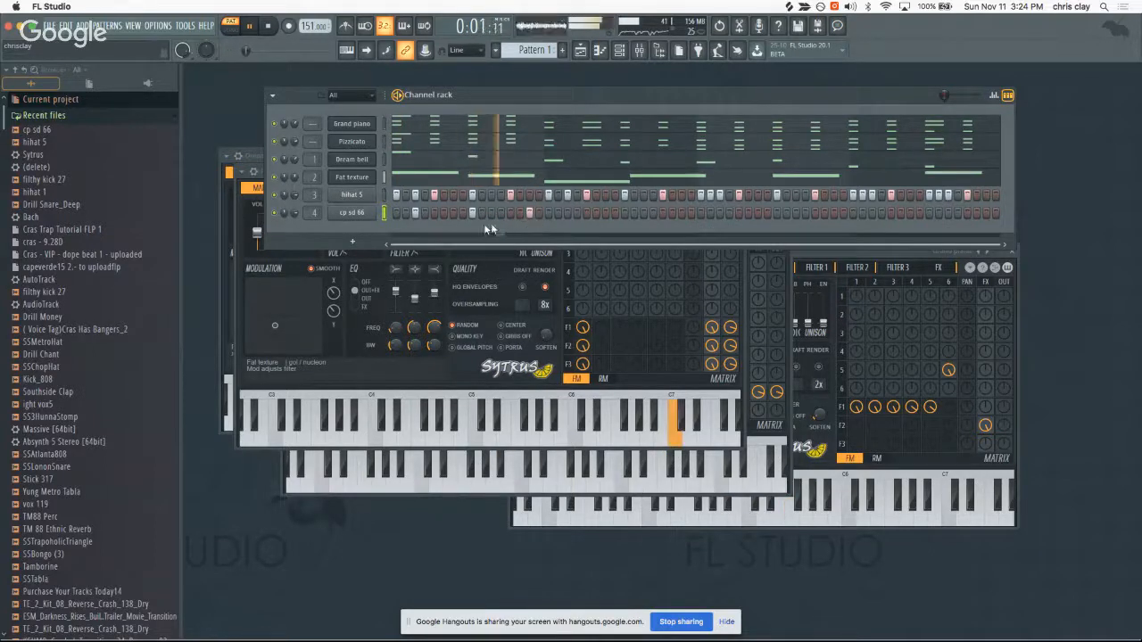
- Repeat the cp sd 66 hits on steps 3, 9 and 15 of bars 2, 3 and 4
{"action": "left_click", "coordinate": [625, 215]}
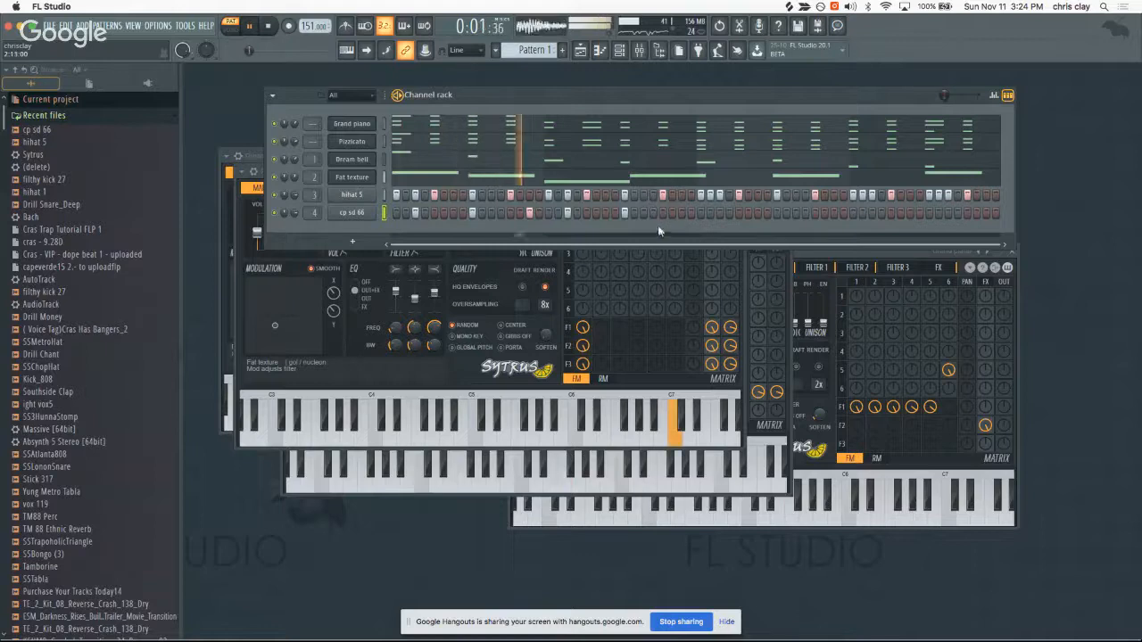
{"action": "left_click", "coordinate": [681, 214]}
{"action": "left_click", "coordinate": [719, 215]}
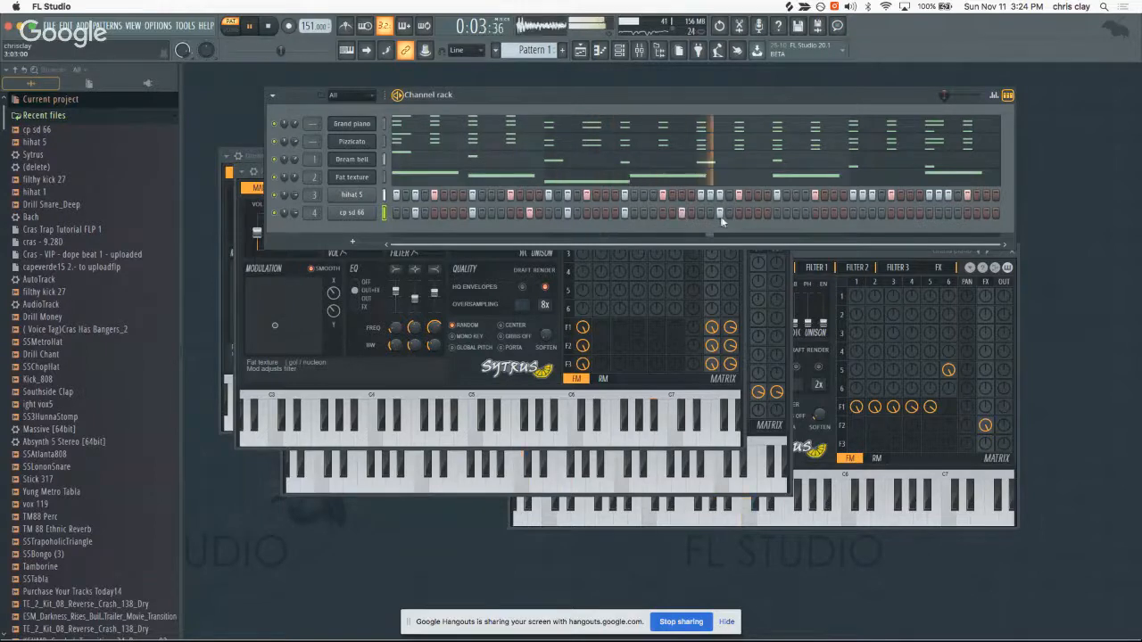
{"action": "left_click", "coordinate": [834, 214]}
{"action": "left_click", "coordinate": [871, 214]}
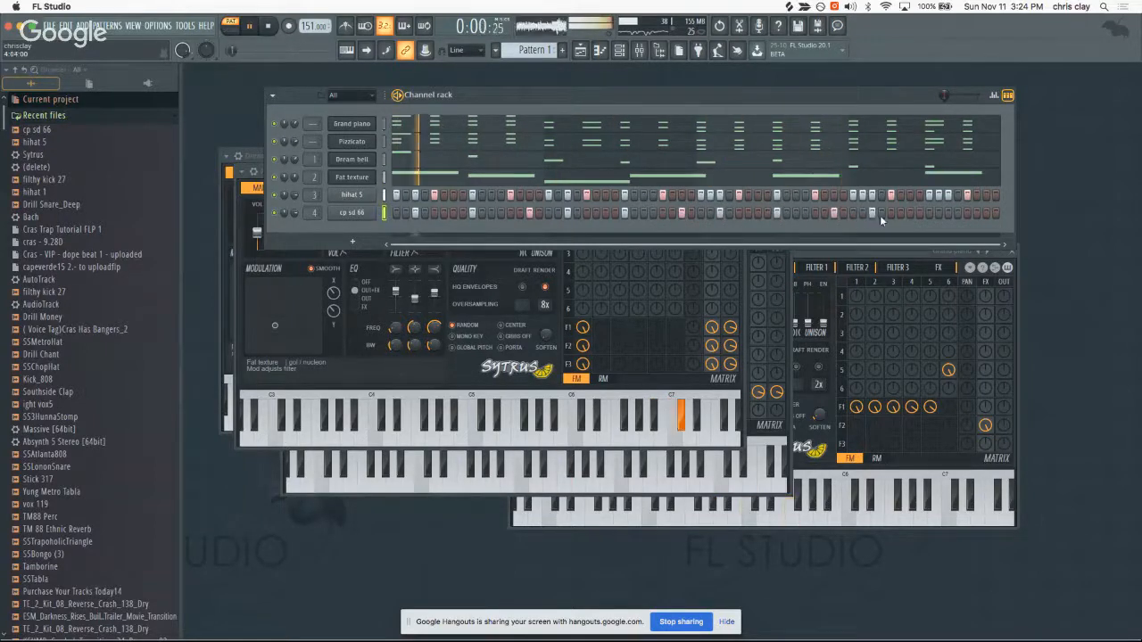
{"action": "left_click", "coordinate": [911, 215]}
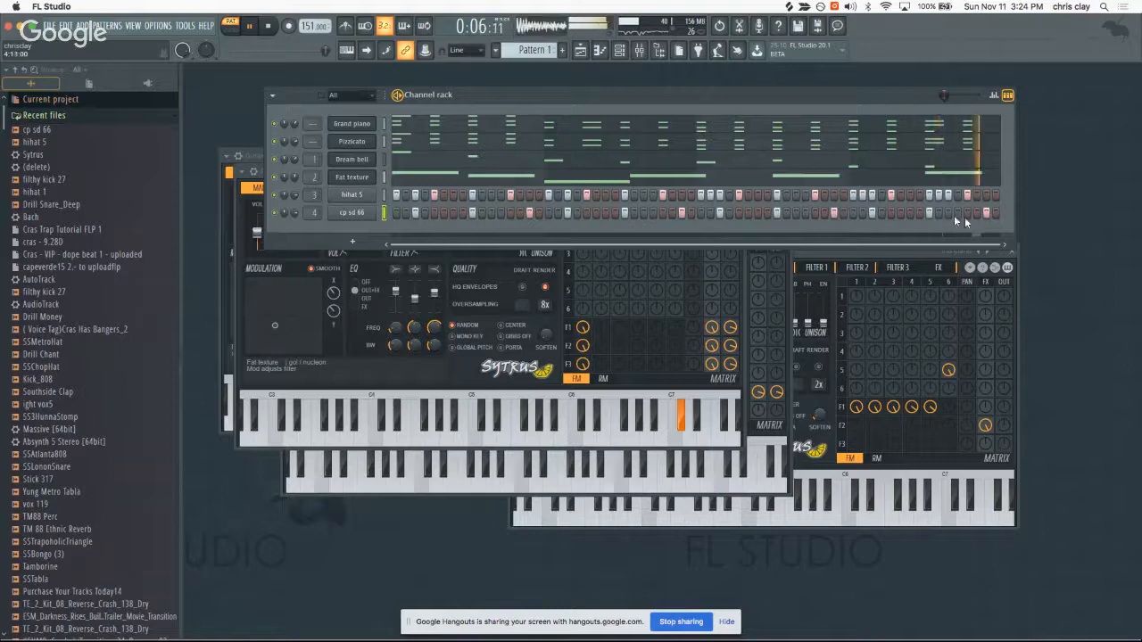
- Lower the Dream bell channel's volume to 51% and replay the pattern
{"action": "key", "text": "space"}
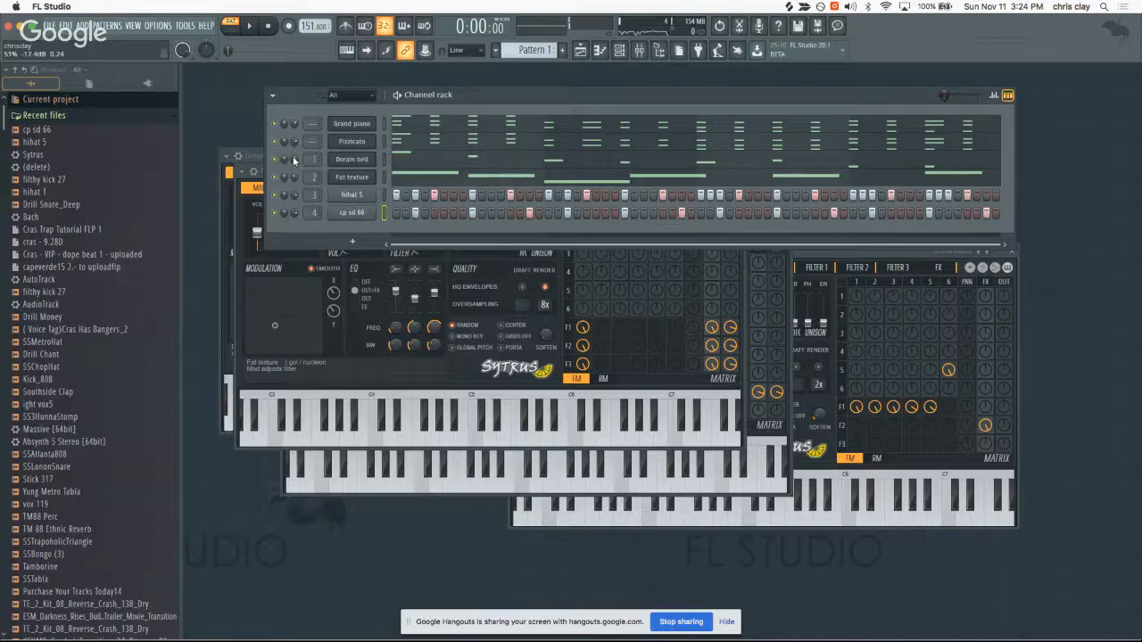
{"action": "key", "text": "space"}
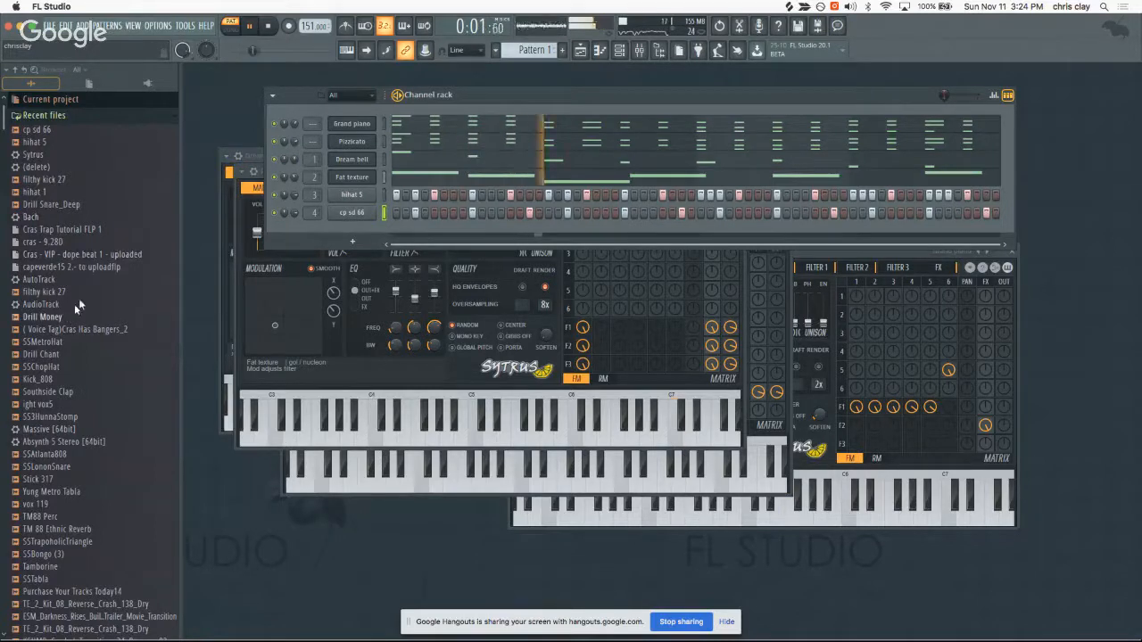
- Add Drill Snare_Deep as a new channel and place a hit on step 9 of every bar
{"action": "left_click_drag", "start_coordinate": [72, 207], "coordinate": [469, 232]}
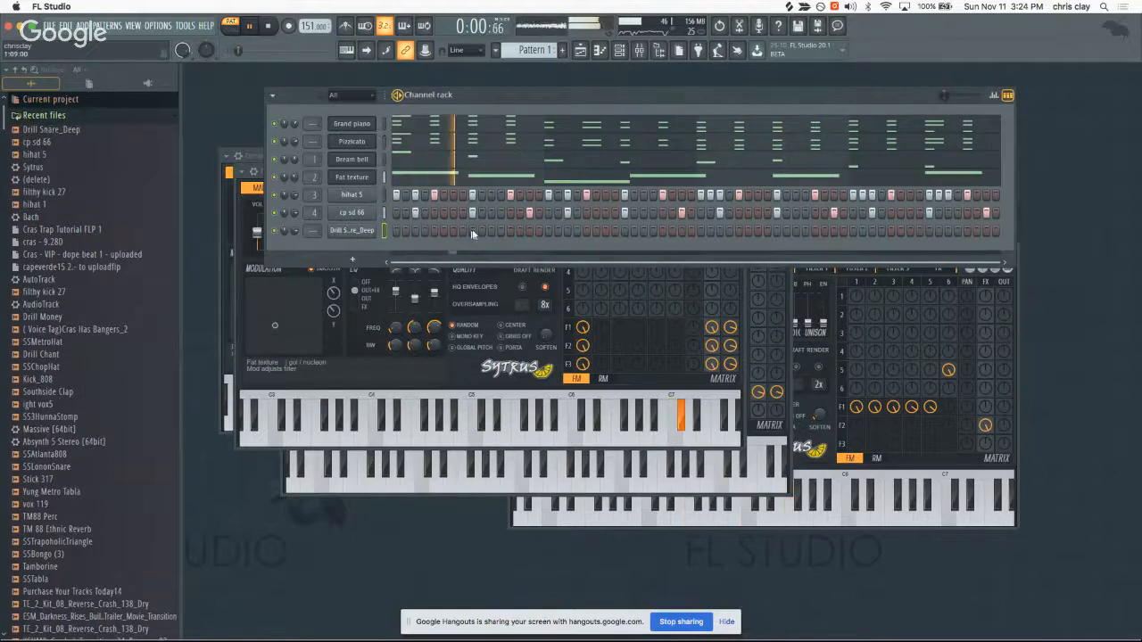
{"action": "left_click", "coordinate": [633, 231]}
{"action": "key", "text": "space"}
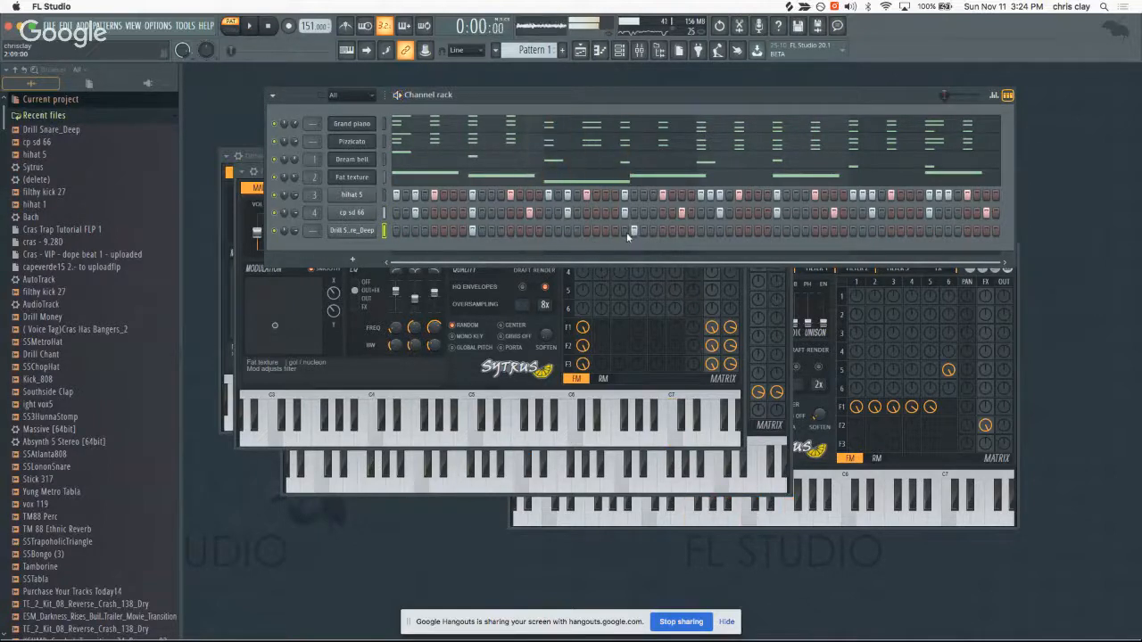
{"action": "key", "text": "space"}
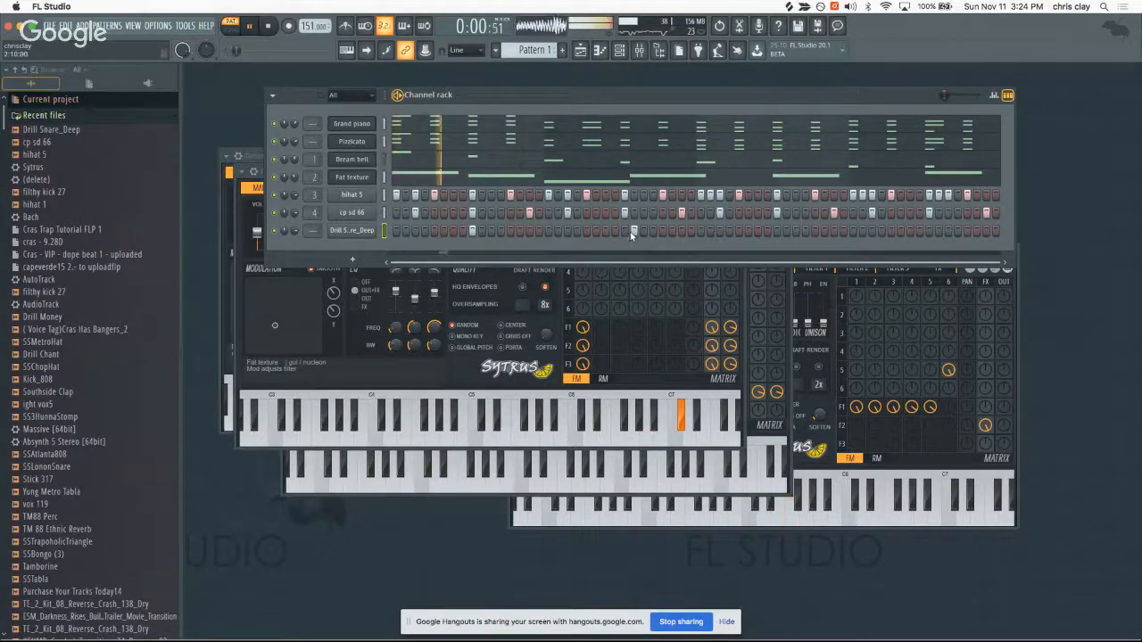
{"action": "left_click", "coordinate": [777, 232]}
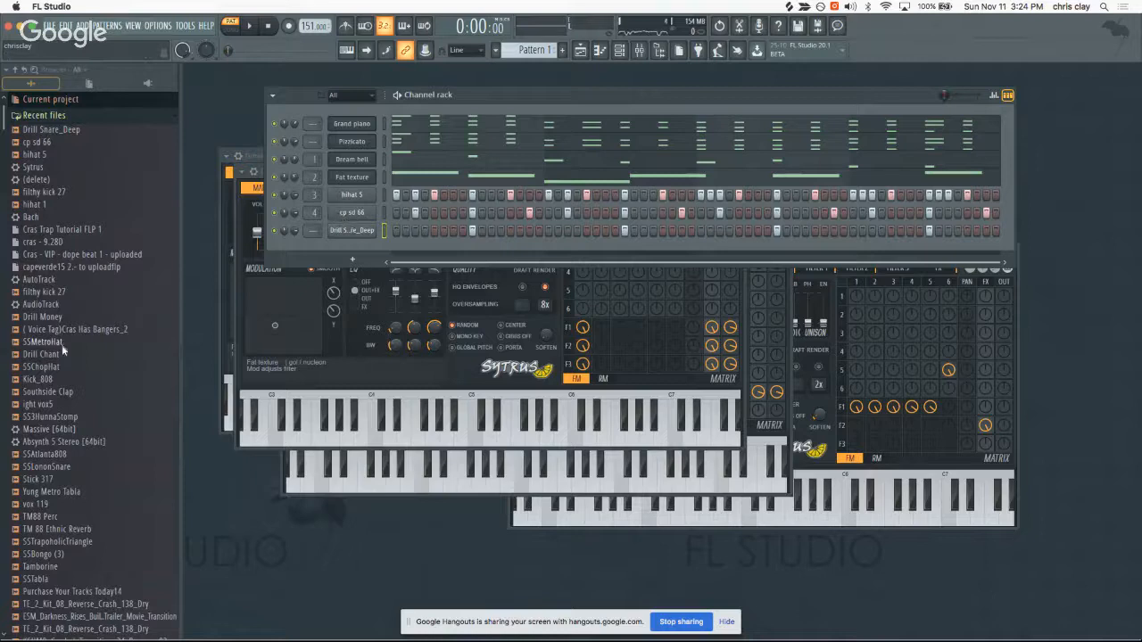
- Add SSChopHat as a new channel and place a hit on step 1 of every bar
{"action": "left_click_drag", "start_coordinate": [69, 362], "coordinate": [374, 253]}
{"action": "key", "text": "space"}
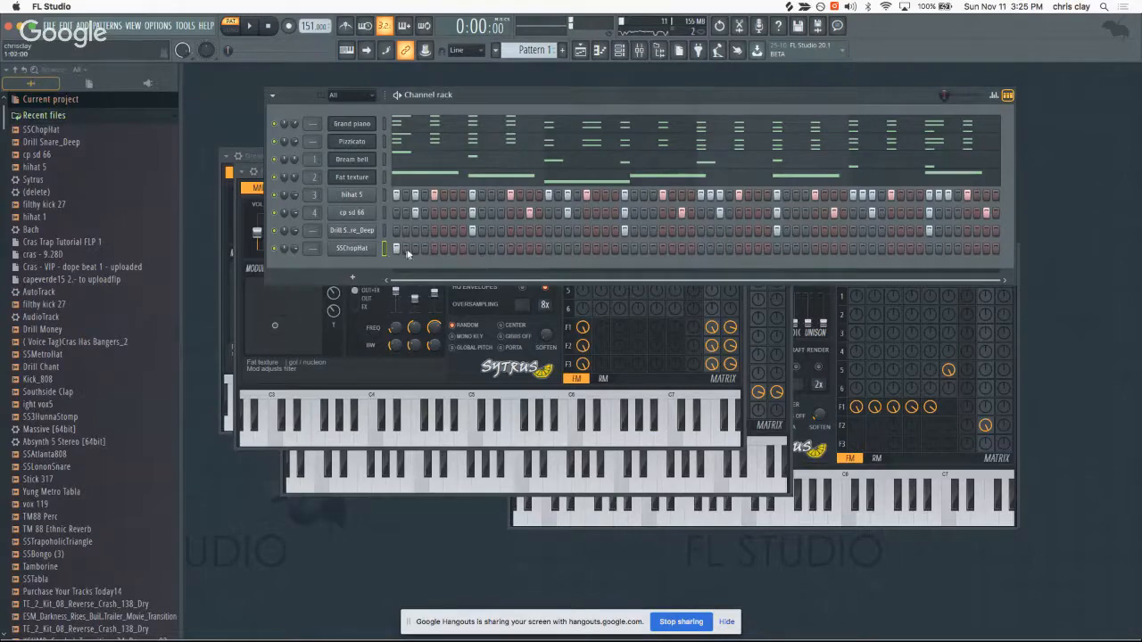
{"action": "key", "text": "space"}
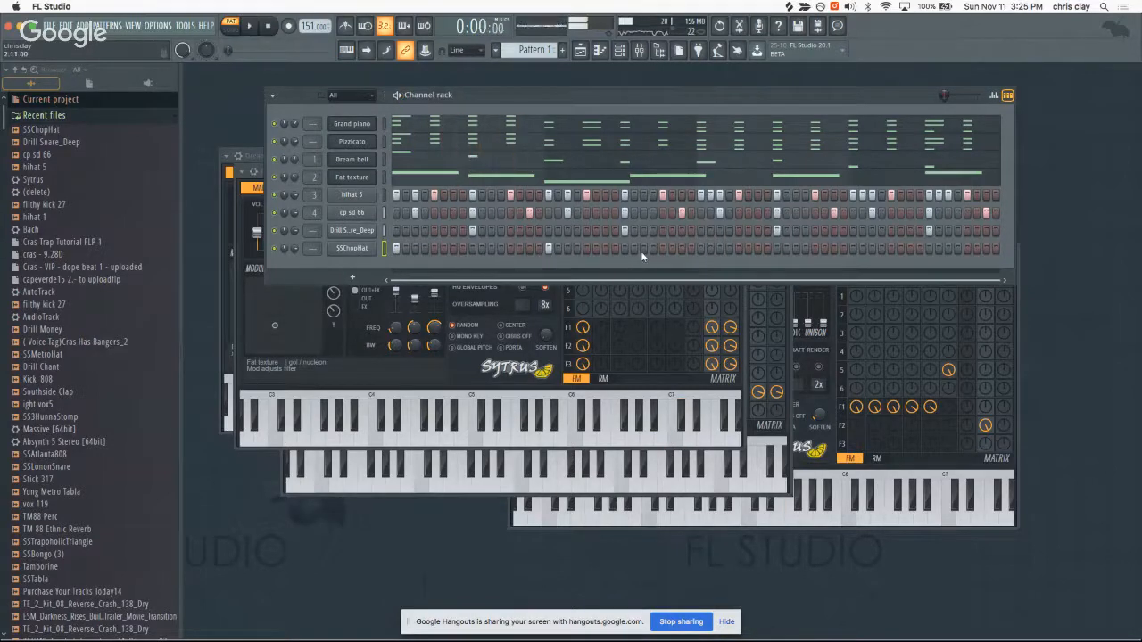
{"action": "key", "text": "space"}
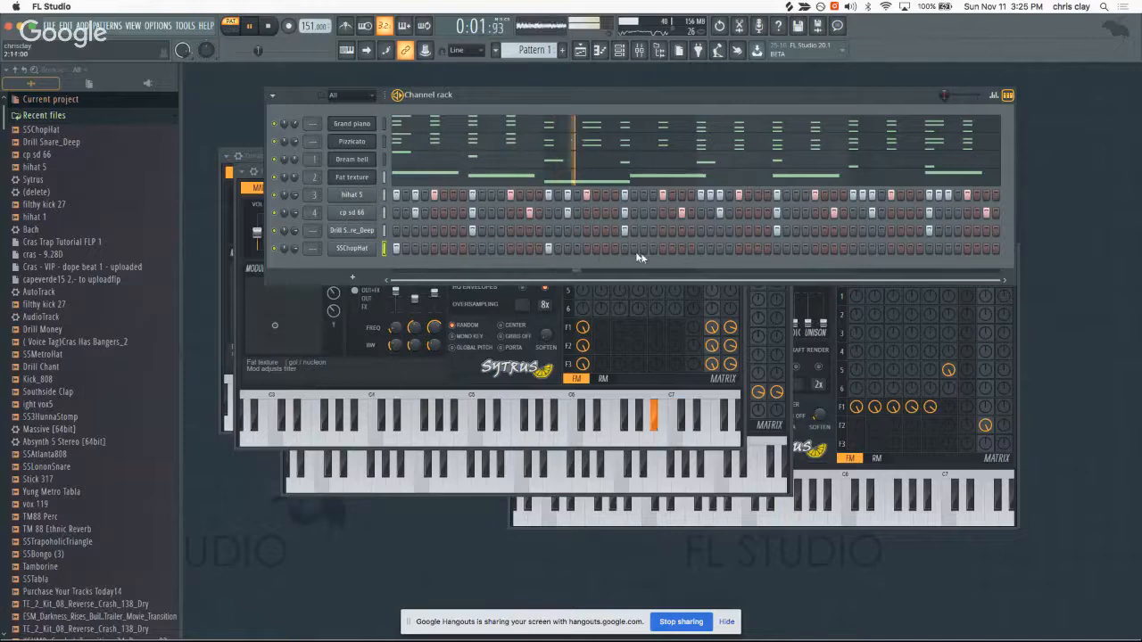
{"action": "left_click", "coordinate": [701, 249]}
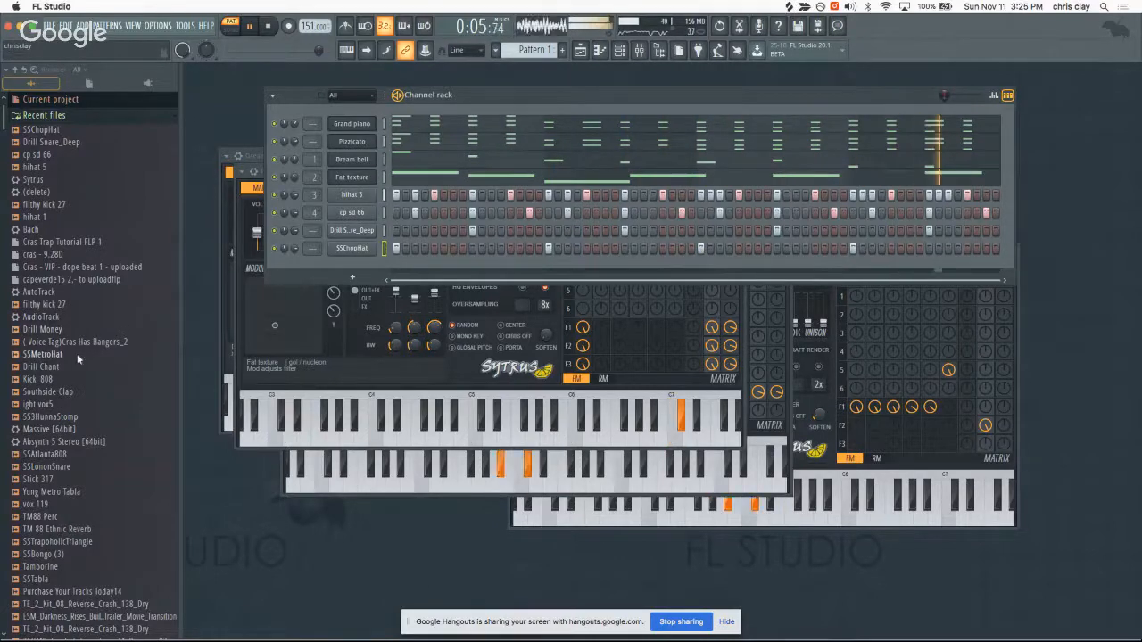
- Add Drill Chant as a new channel and place hits on step 13 of bars 2 and 4
{"action": "left_click_drag", "start_coordinate": [72, 367], "coordinate": [236, 298]}
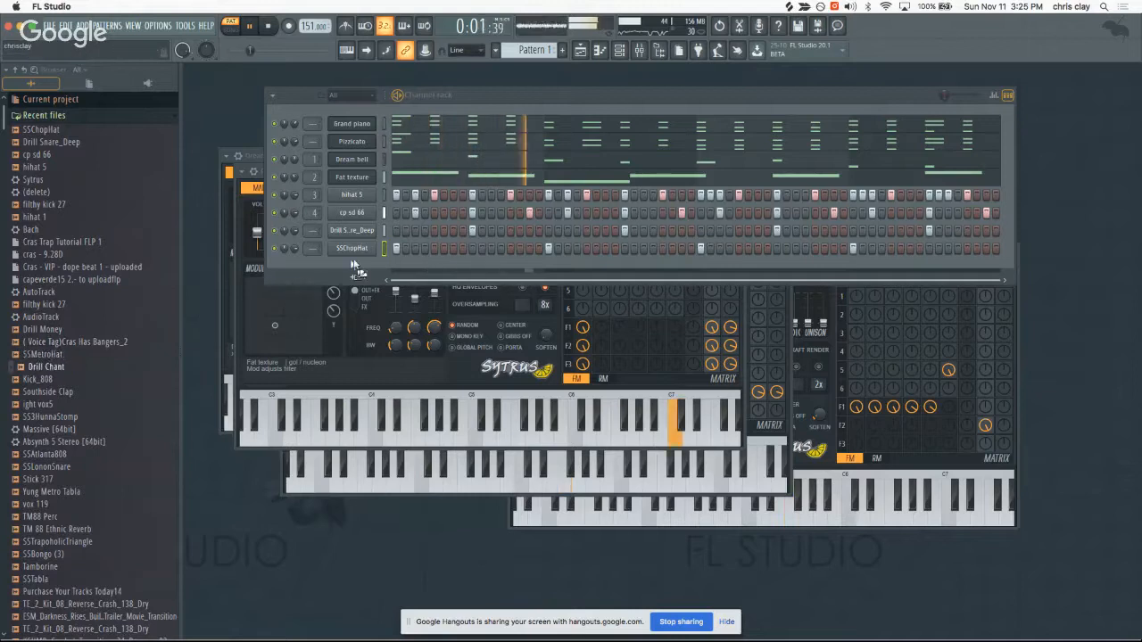
{"action": "left_click_drag", "start_coordinate": [354, 265], "coordinate": [357, 266]}
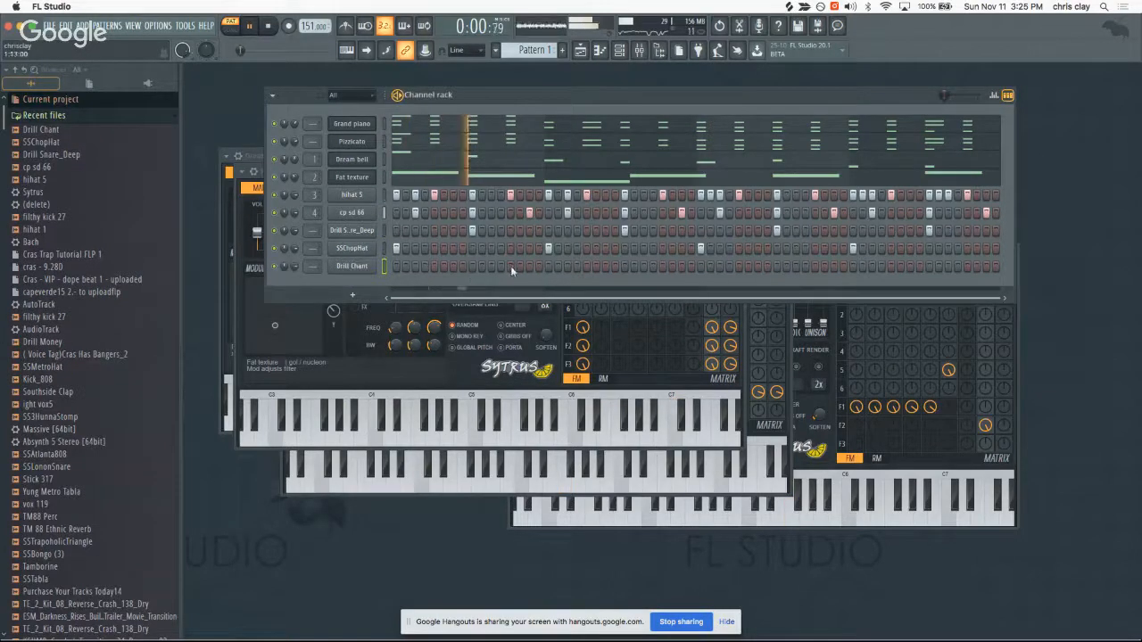
{"action": "left_click", "coordinate": [662, 266]}
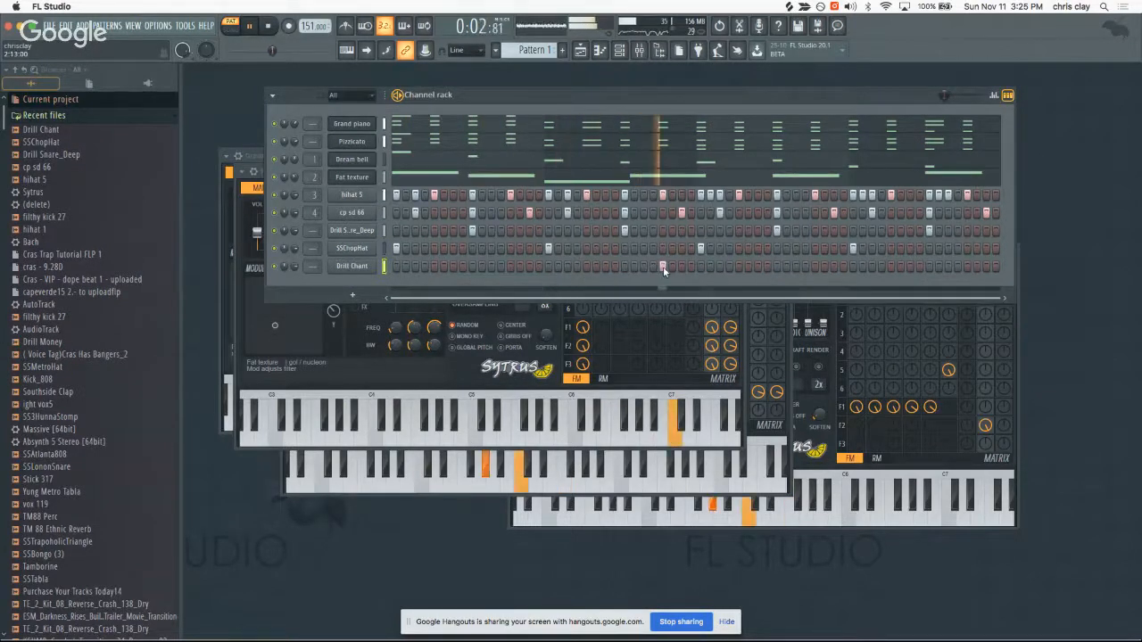
{"action": "key", "text": "space"}
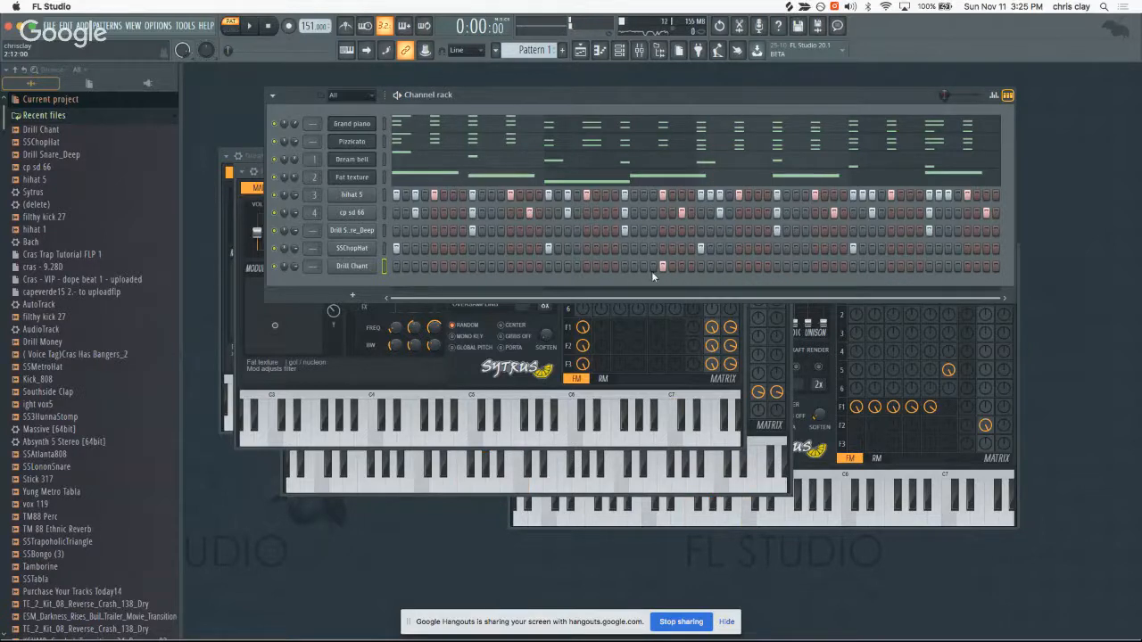
{"action": "key", "text": "space"}
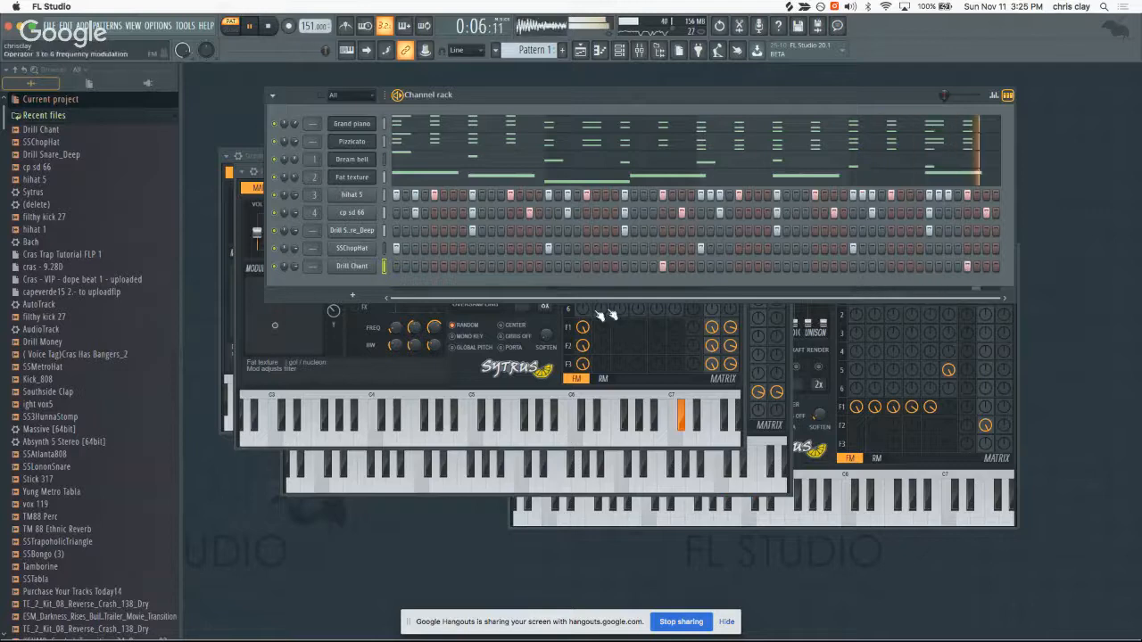
- Add Southside Clap as a new channel with hits on bar 2 step 3, bar 3 step 15 and bar 4 step 3
{"action": "key", "text": "space"}
{"action": "key", "text": "space"}
{"action": "left_click_drag", "start_coordinate": [69, 388], "coordinate": [344, 279]}
{"action": "key", "text": "space"}
{"action": "left_click_drag", "start_coordinate": [557, 284], "coordinate": [568, 285]}
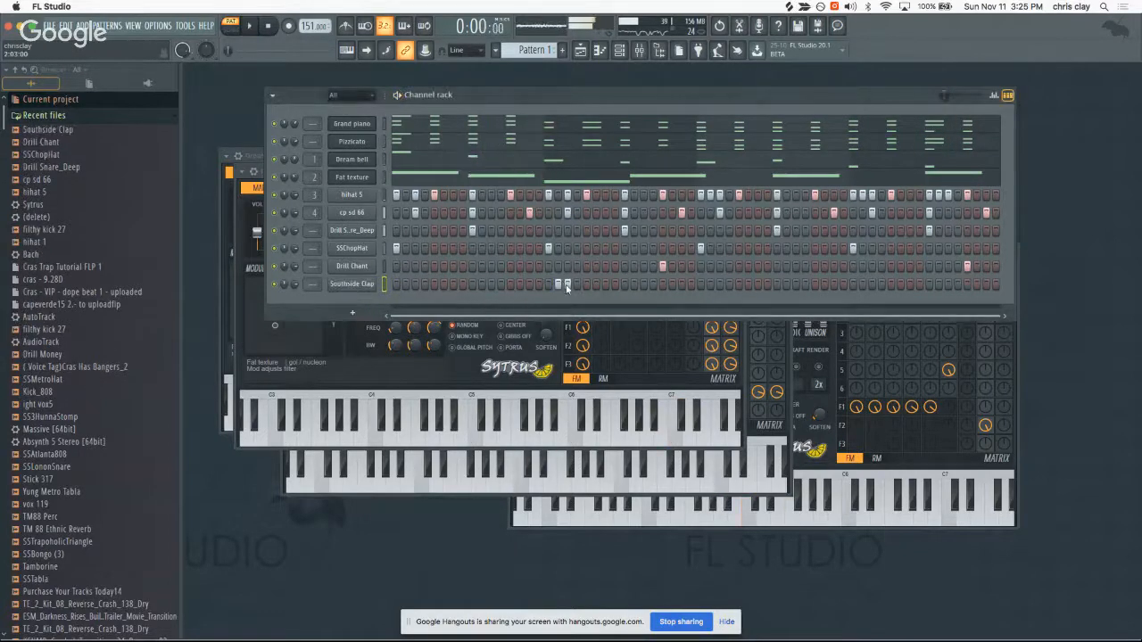
{"action": "key", "text": "space"}
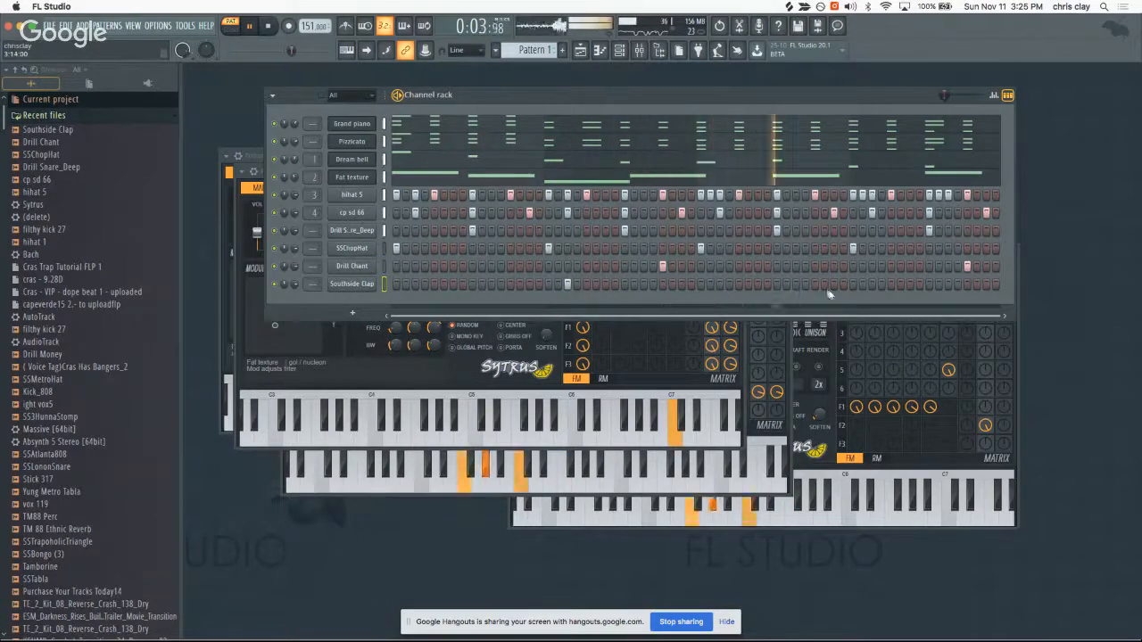
{"action": "left_click", "coordinate": [872, 284]}
{"action": "key", "text": "space"}
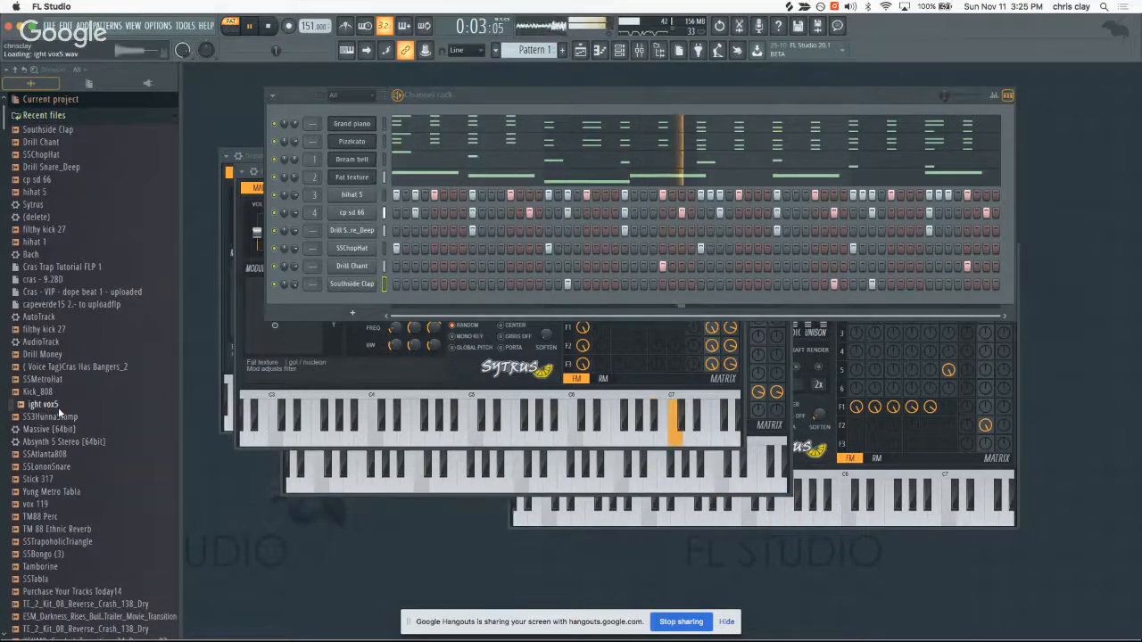
- Add ight vox5 as a new channel with hits on bar 1 step 9 and bar 4 step 13
{"action": "left_click_drag", "start_coordinate": [58, 406], "coordinate": [342, 297]}
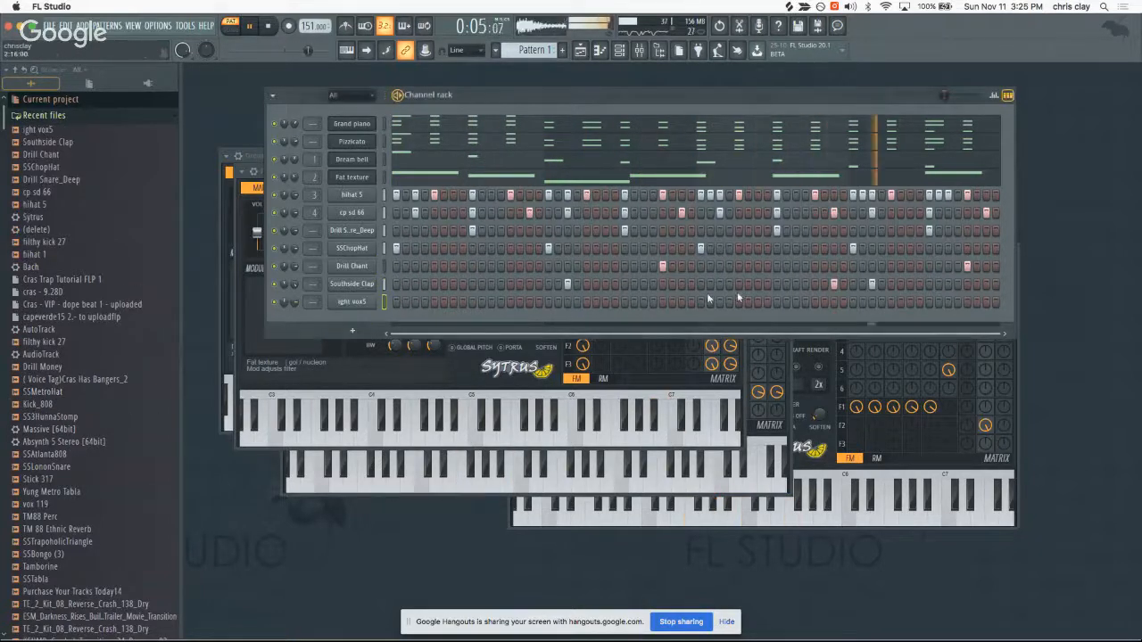
{"action": "left_click", "coordinate": [968, 301]}
{"action": "left_click", "coordinate": [473, 302]}
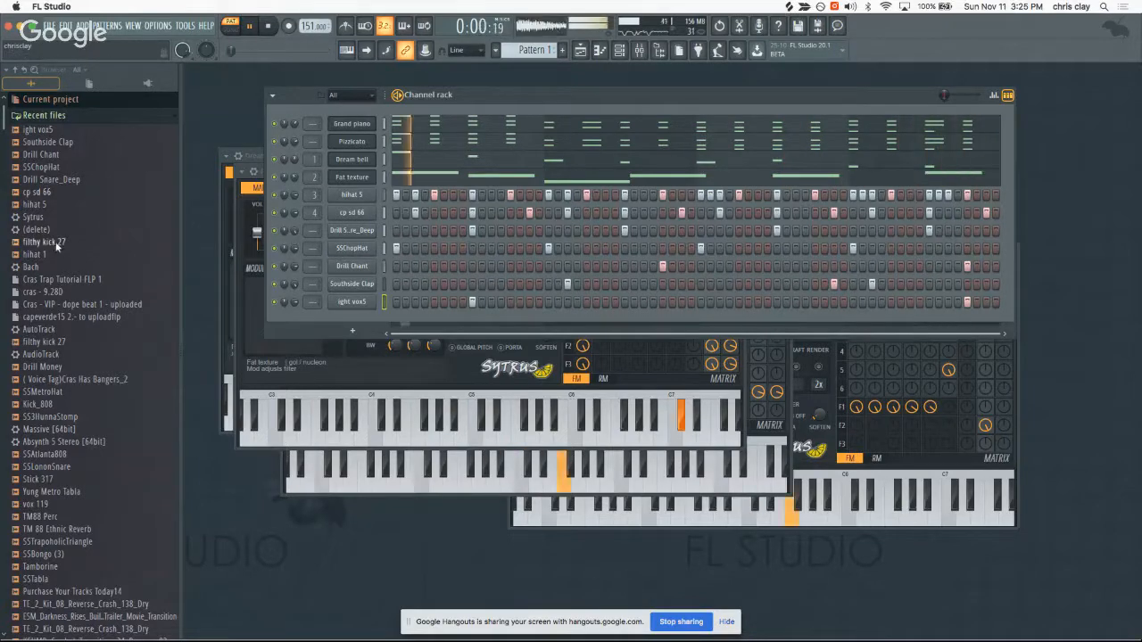
- Add filthy kick 27 as a new channel with hits on steps 1 and 13 of bar 1 and steps 3 and 5 of bar 2
{"action": "left_click_drag", "start_coordinate": [55, 242], "coordinate": [396, 318]}
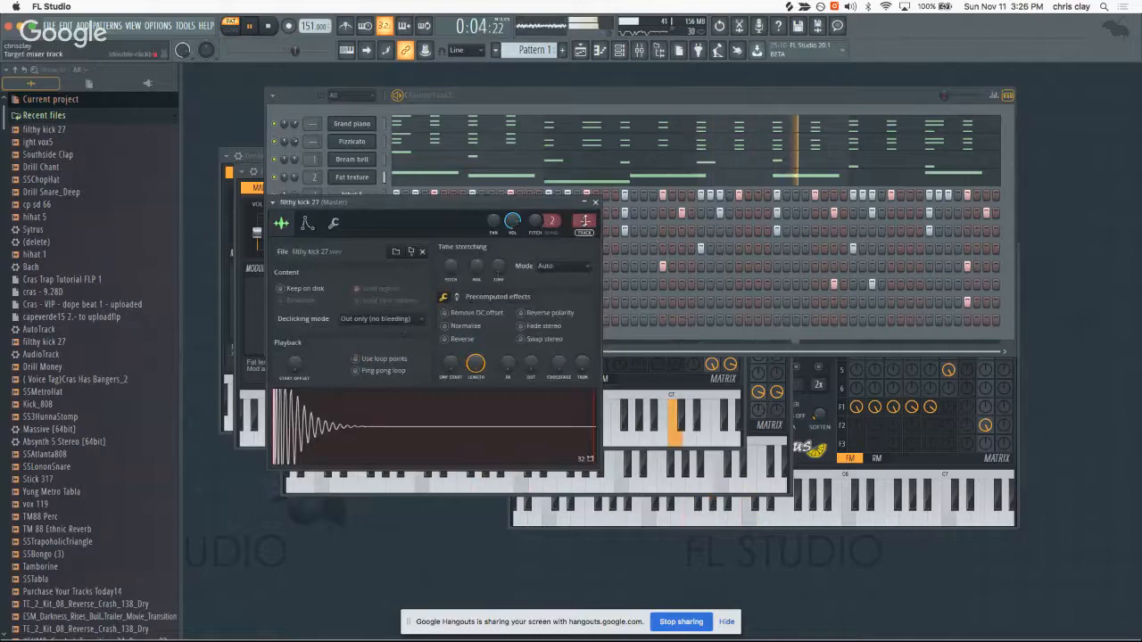
{"action": "left_click", "coordinate": [596, 202]}
{"action": "left_click", "coordinate": [510, 320]}
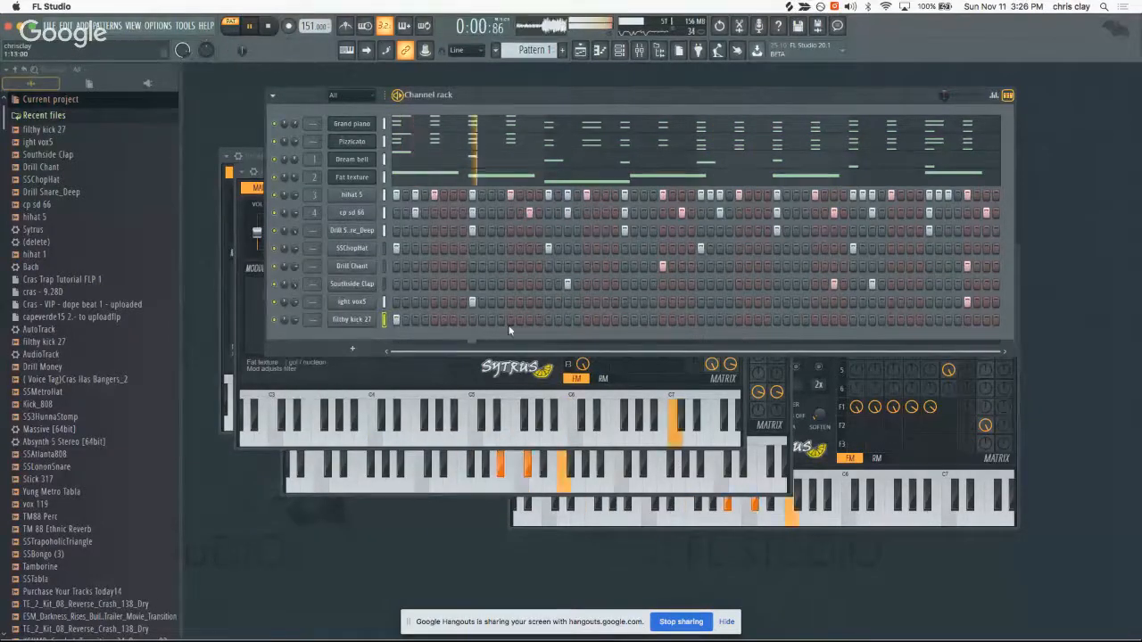
{"action": "left_click", "coordinate": [567, 319]}
{"action": "left_click", "coordinate": [587, 319]}
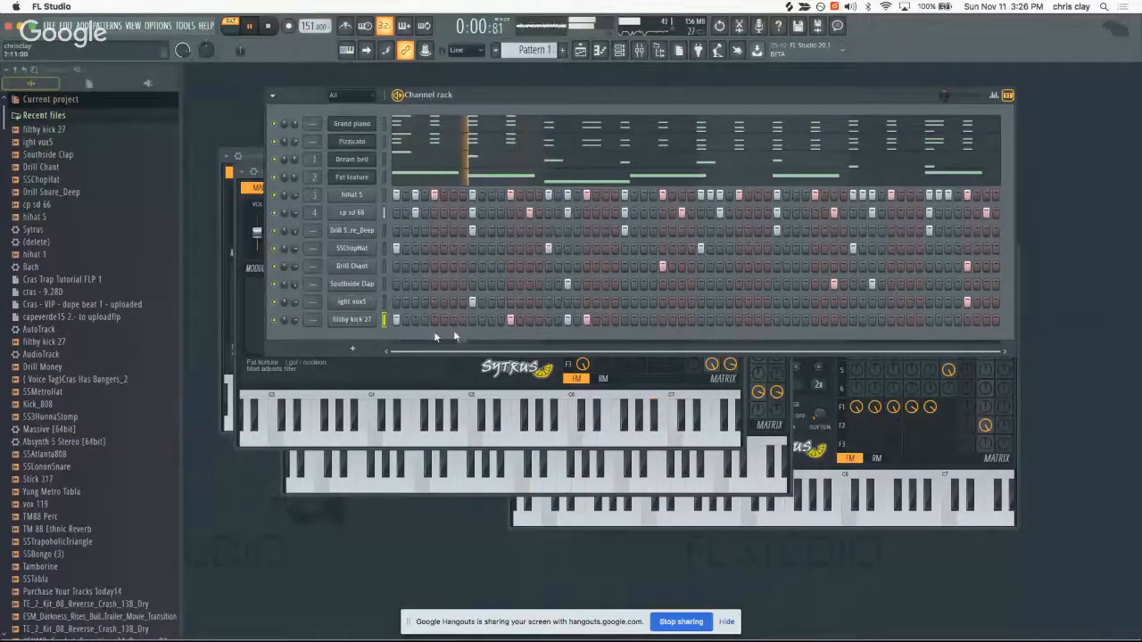
- Place filthy kick 27 hits on steps 1 and 13 of bar 3 and steps 5, 11 and 15 of bar 4
{"action": "left_click", "coordinate": [701, 319]}
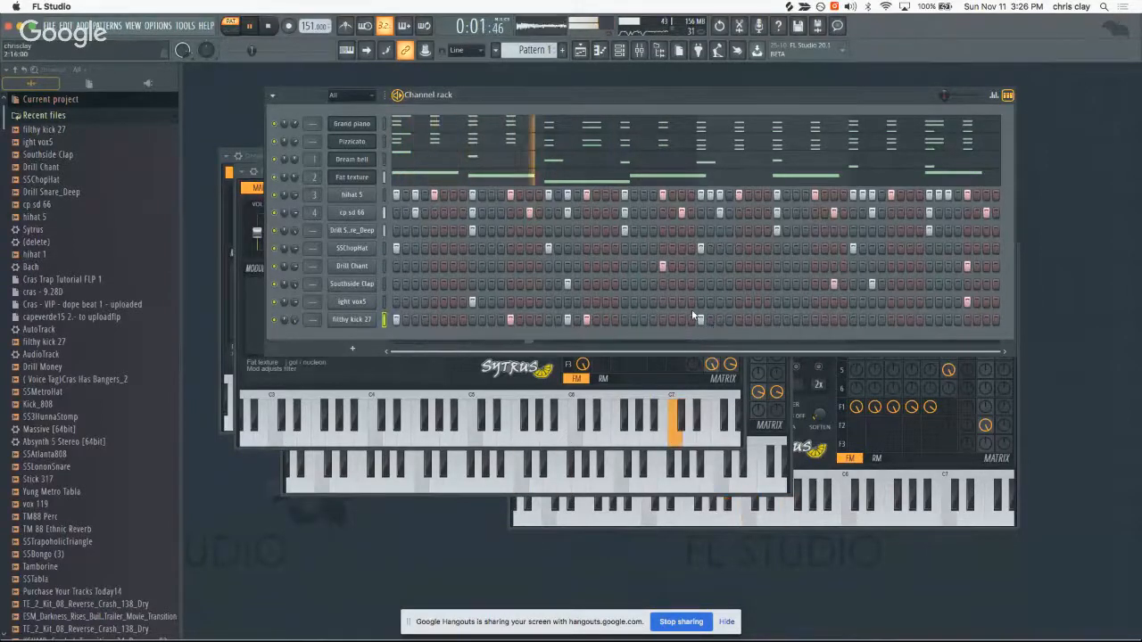
{"action": "key", "text": "space"}
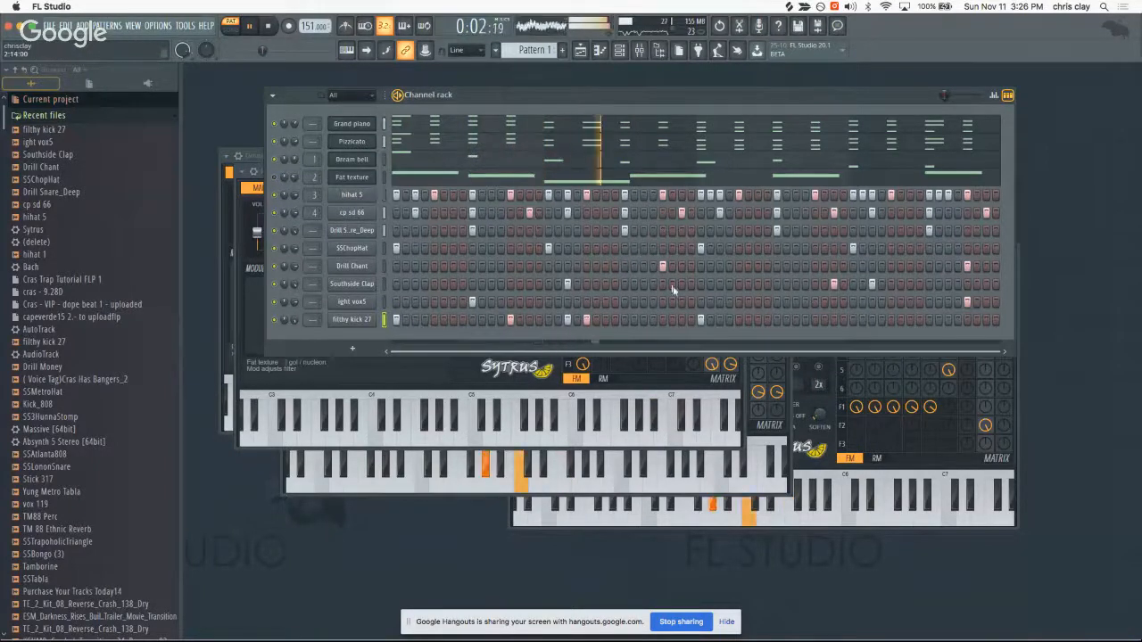
{"action": "left_click", "coordinate": [797, 321]}
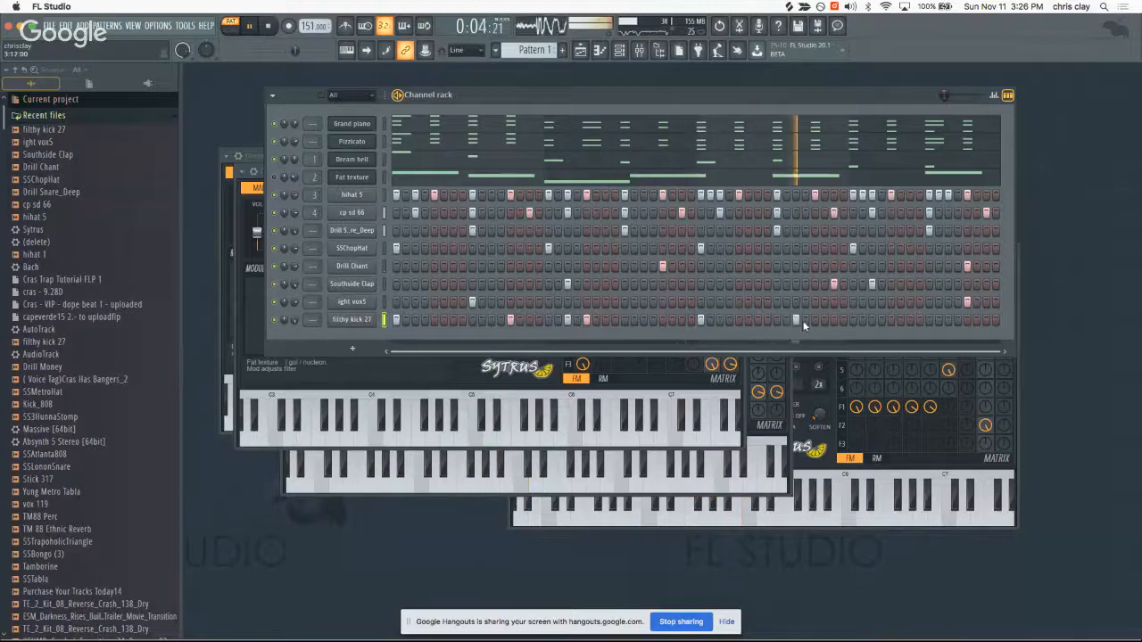
{"action": "key", "text": "space"}
{"action": "left_click", "coordinate": [816, 319]}
{"action": "key", "text": "space"}
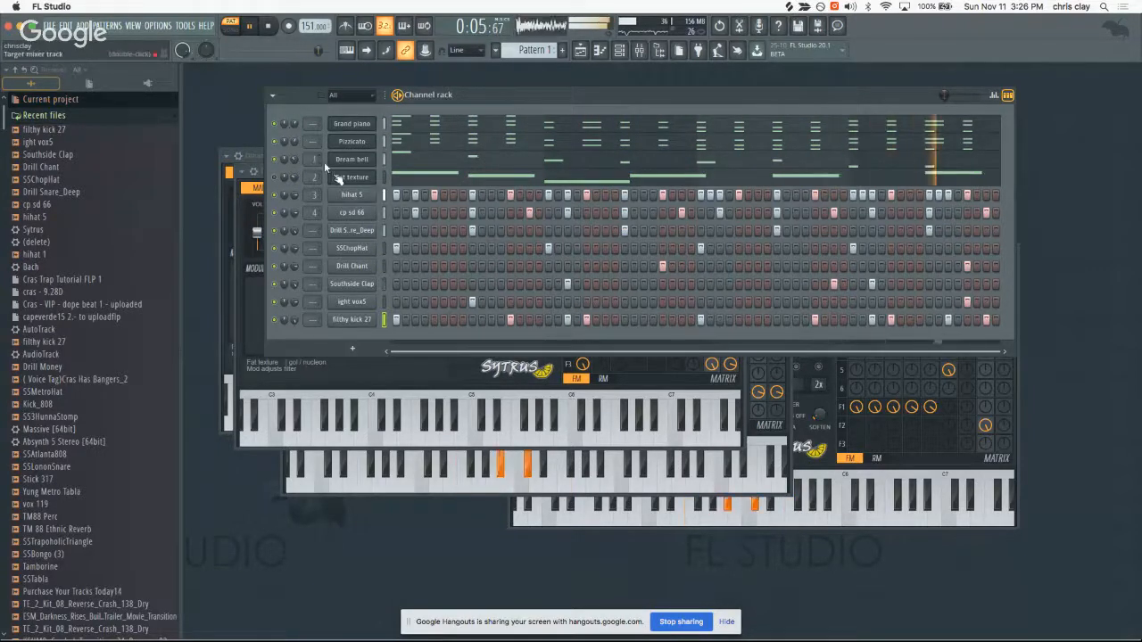
- Try a kick hit on bar 1 step 3, and replay the pattern with different channels muted to compare the layers
{"action": "left_click", "coordinate": [415, 319]}
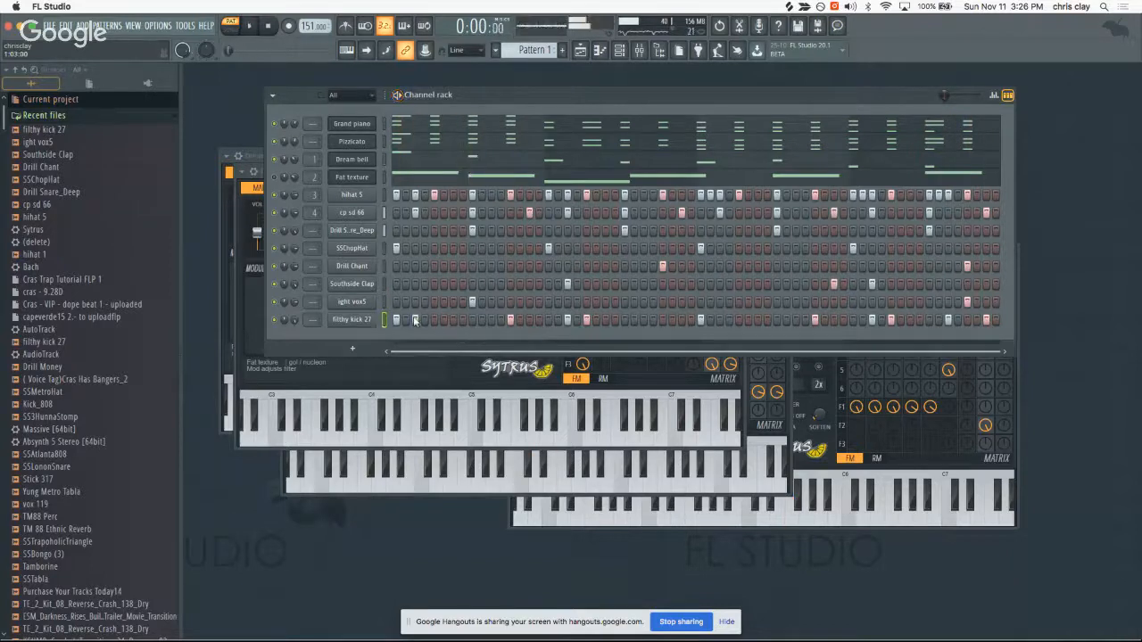
{"action": "left_click", "coordinate": [414, 317]}
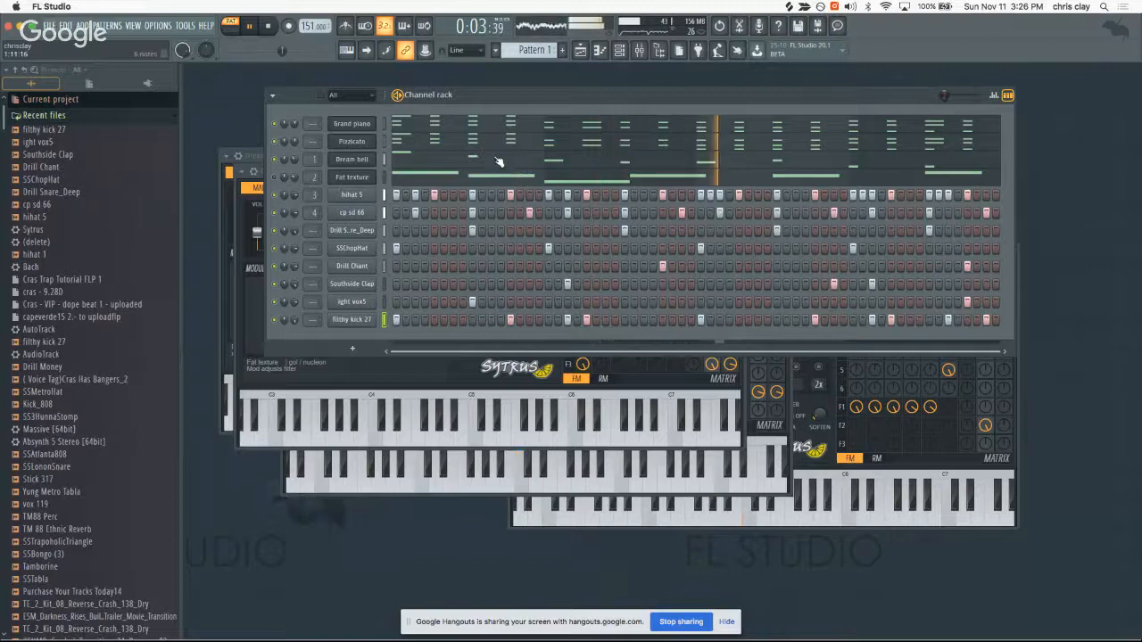
{"action": "key", "text": "space"}
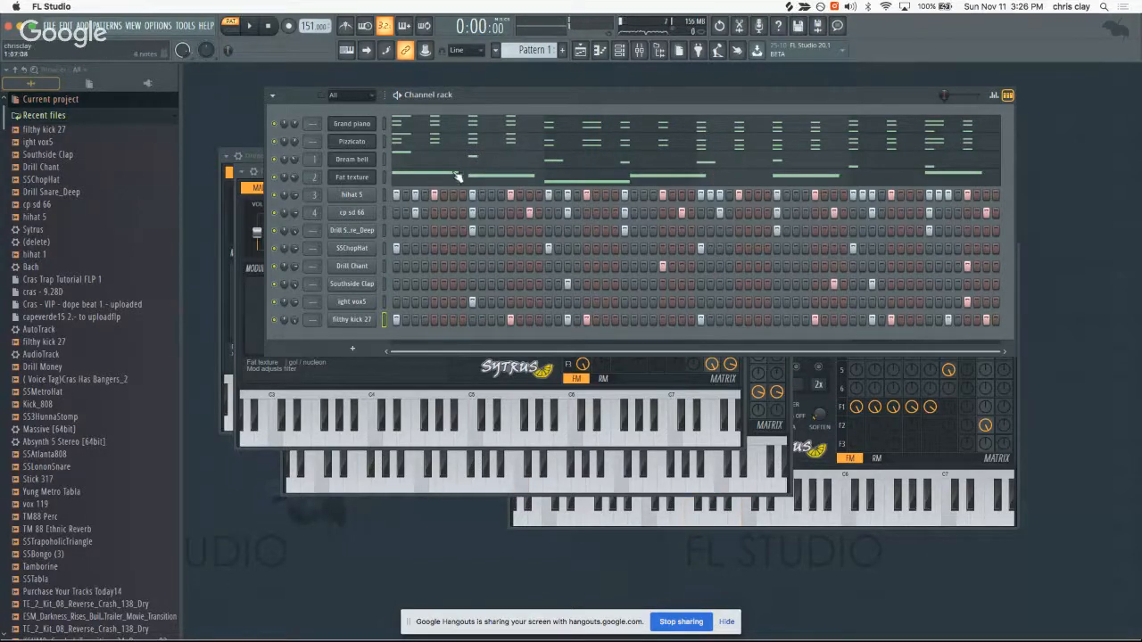
{"action": "key", "text": "space"}
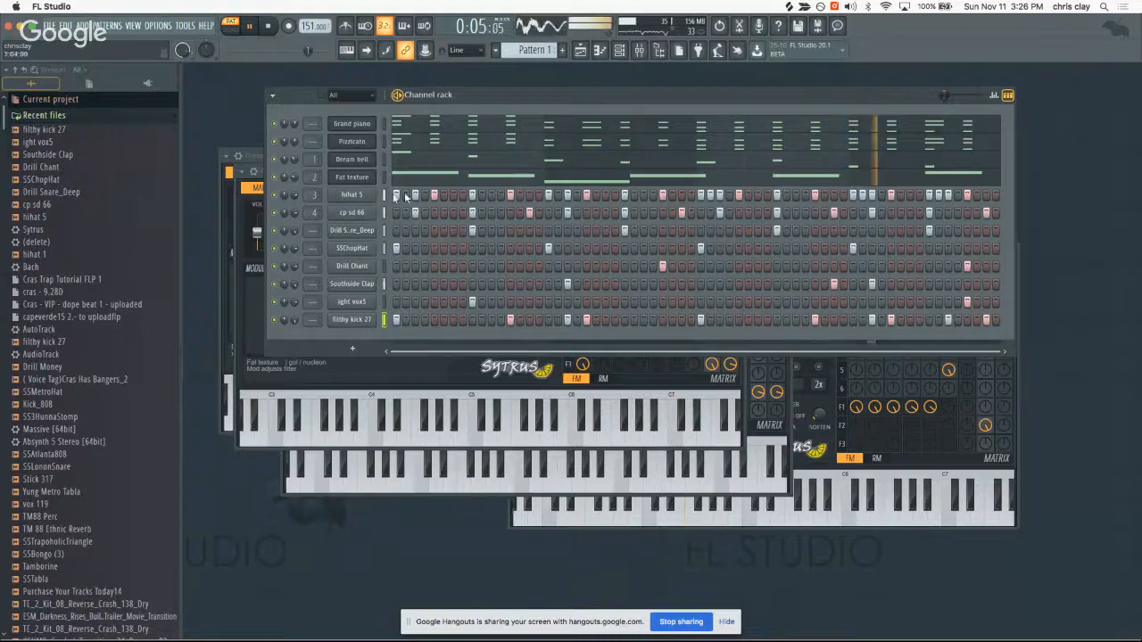
{"action": "key", "text": "space"}
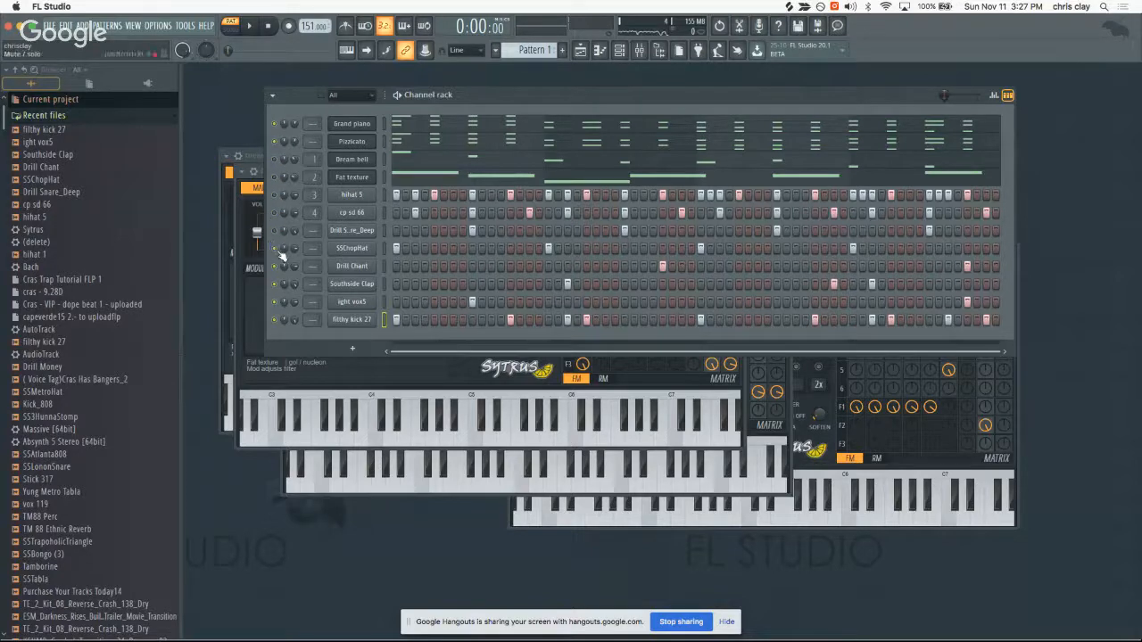
{"action": "key", "text": "space"}
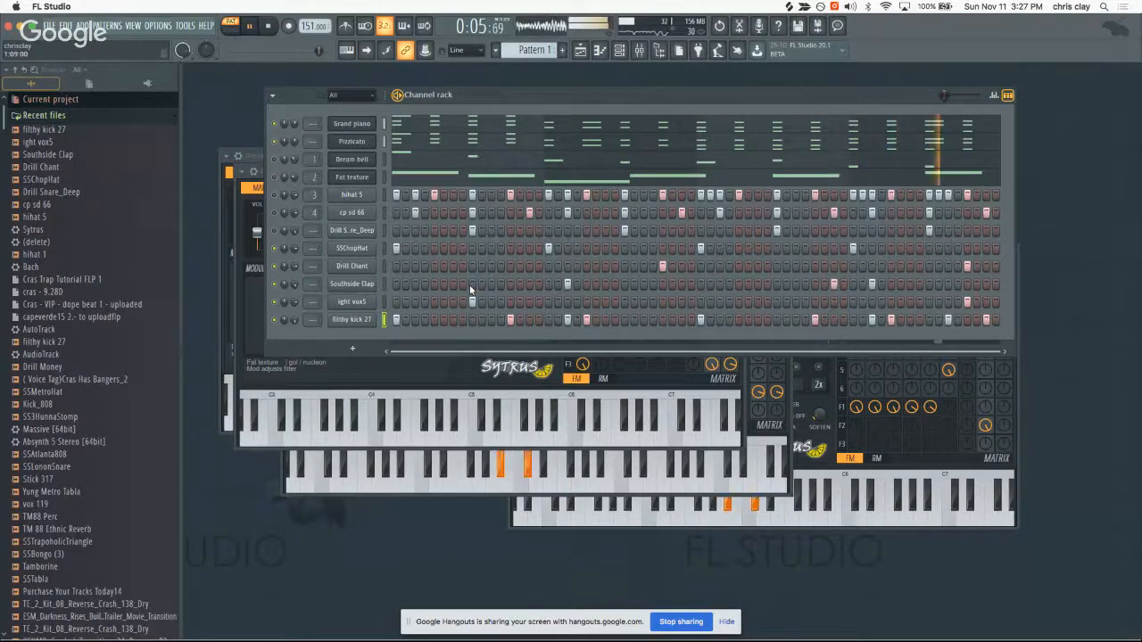
{"action": "key", "text": "space"}
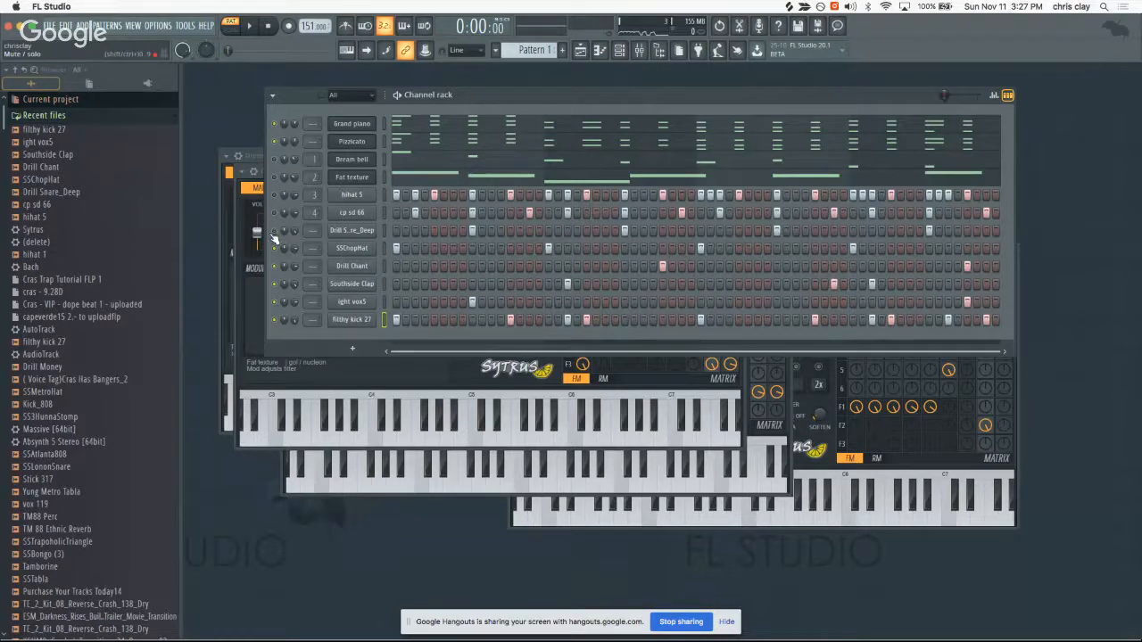
- Add a cp sd 66 hit on step 7 of bar 4 and lower its velocity
{"action": "key", "text": "space"}
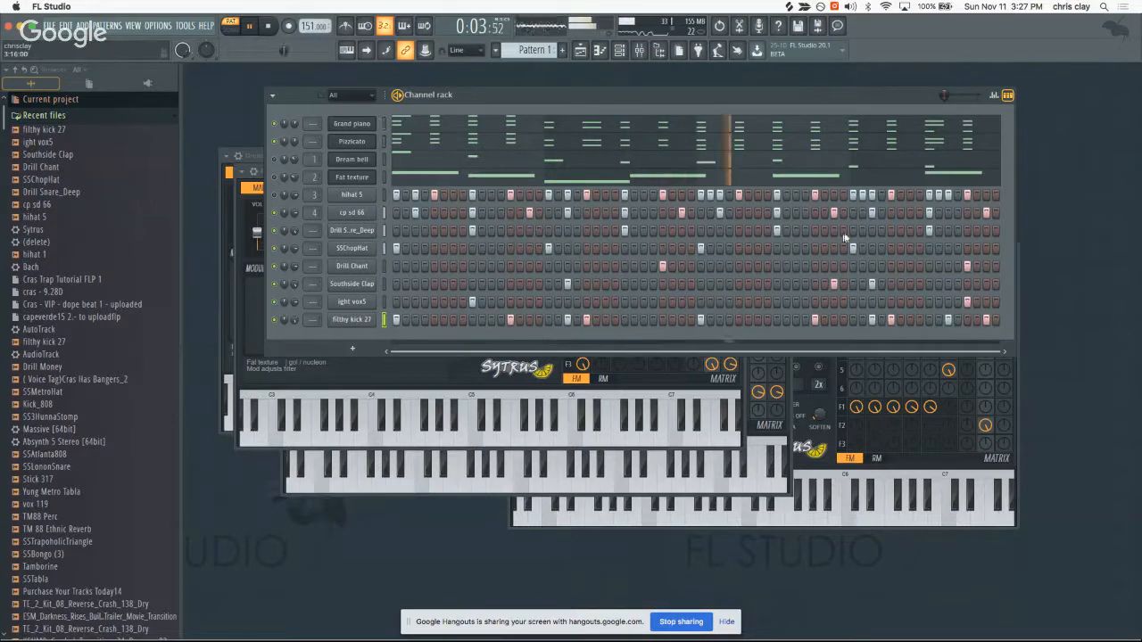
{"action": "left_click", "coordinate": [909, 214]}
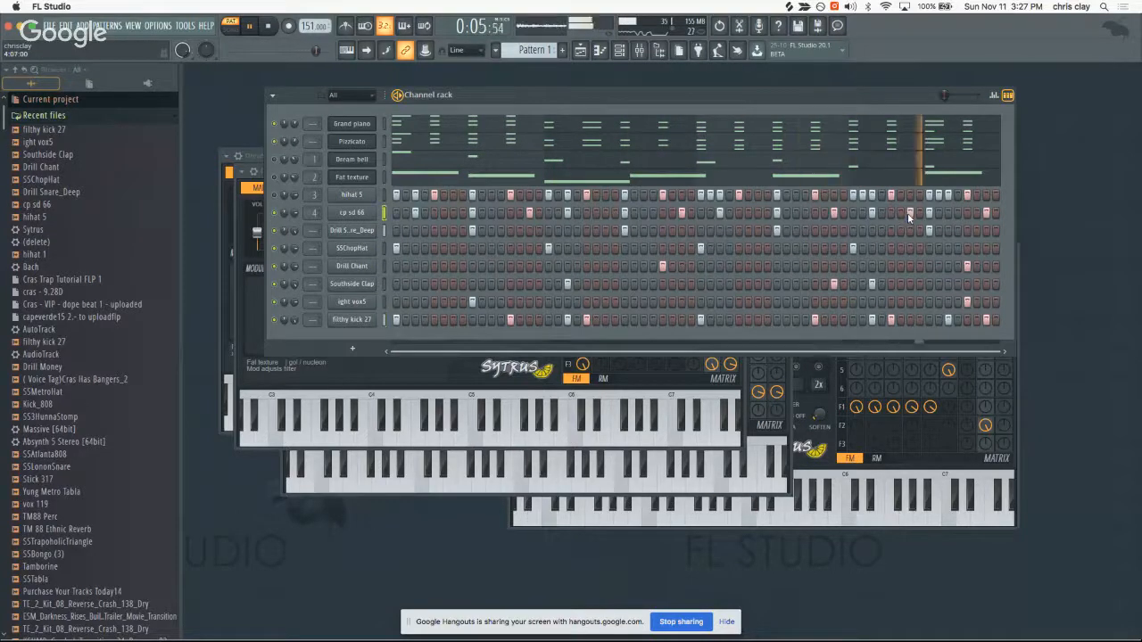
{"action": "left_click", "coordinate": [994, 95]}
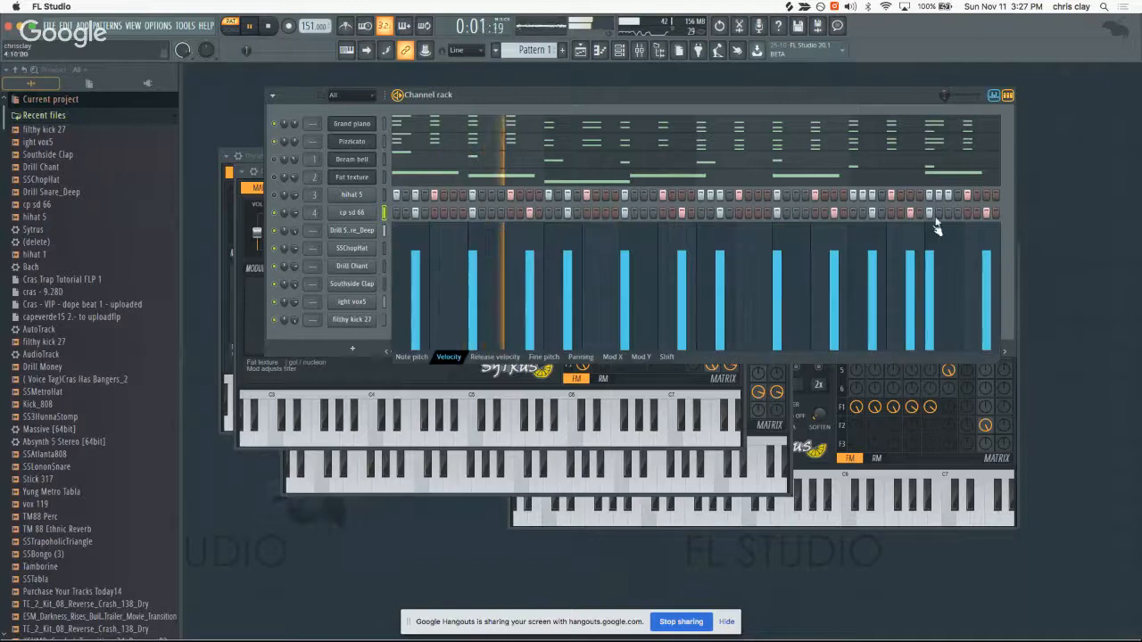
{"action": "left_click", "coordinate": [909, 312]}
{"action": "key", "text": "space"}
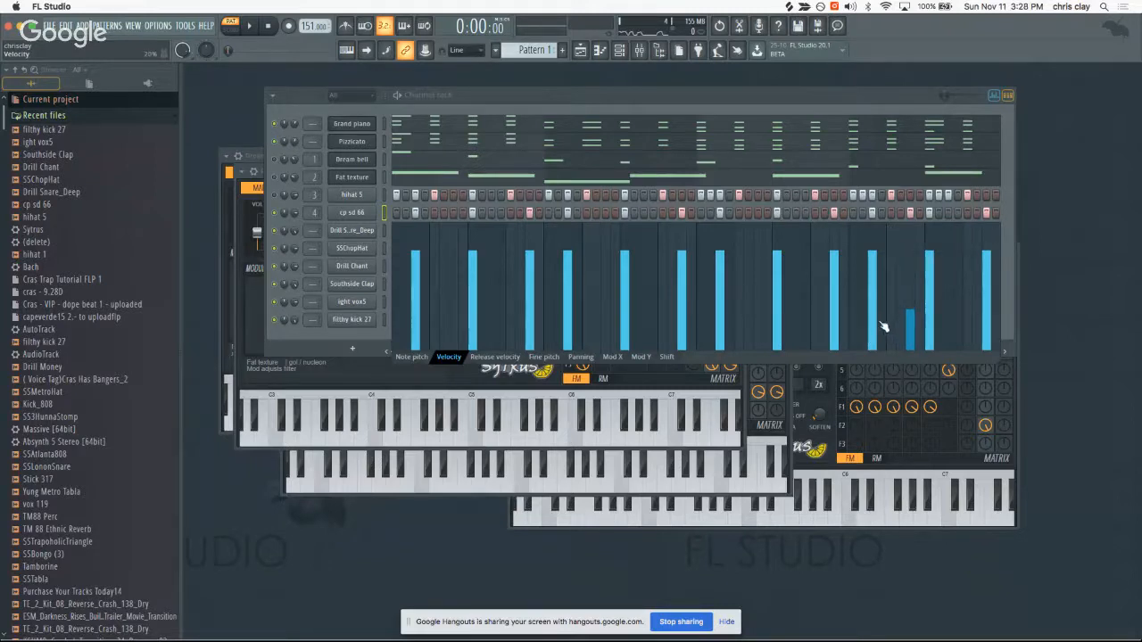
- Raise the cp sd 66 velocities to maximum, but reduce bar 4 step 7 to about 41% and slightly reduce bar 1 step 3
{"action": "left_click_drag", "start_coordinate": [996, 233], "coordinate": [537, 199]}
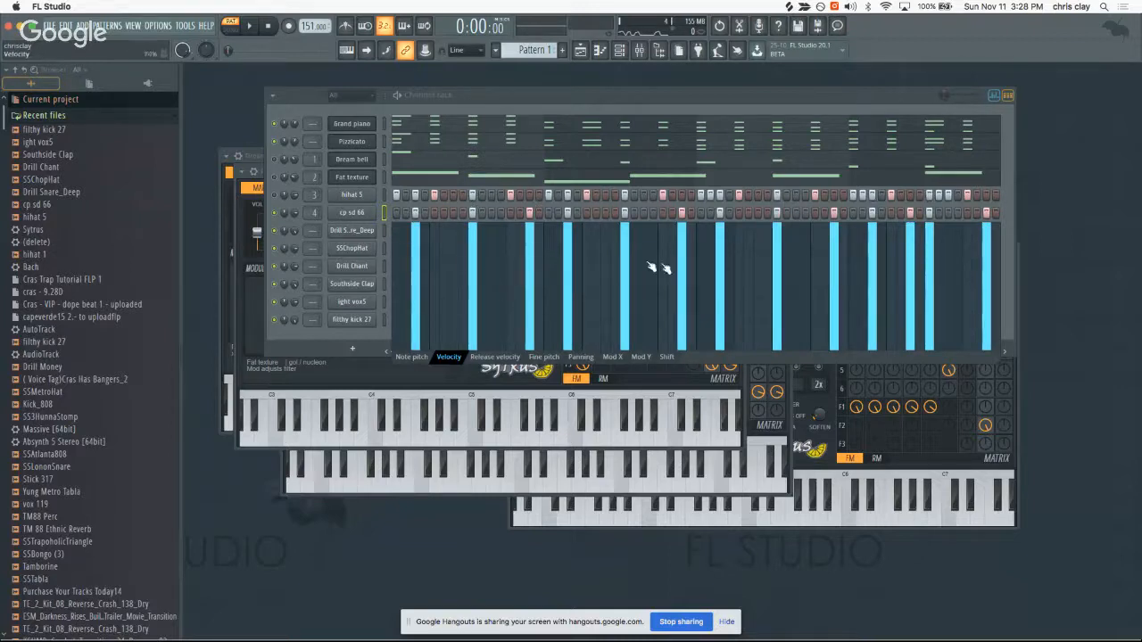
{"action": "left_click", "coordinate": [910, 285]}
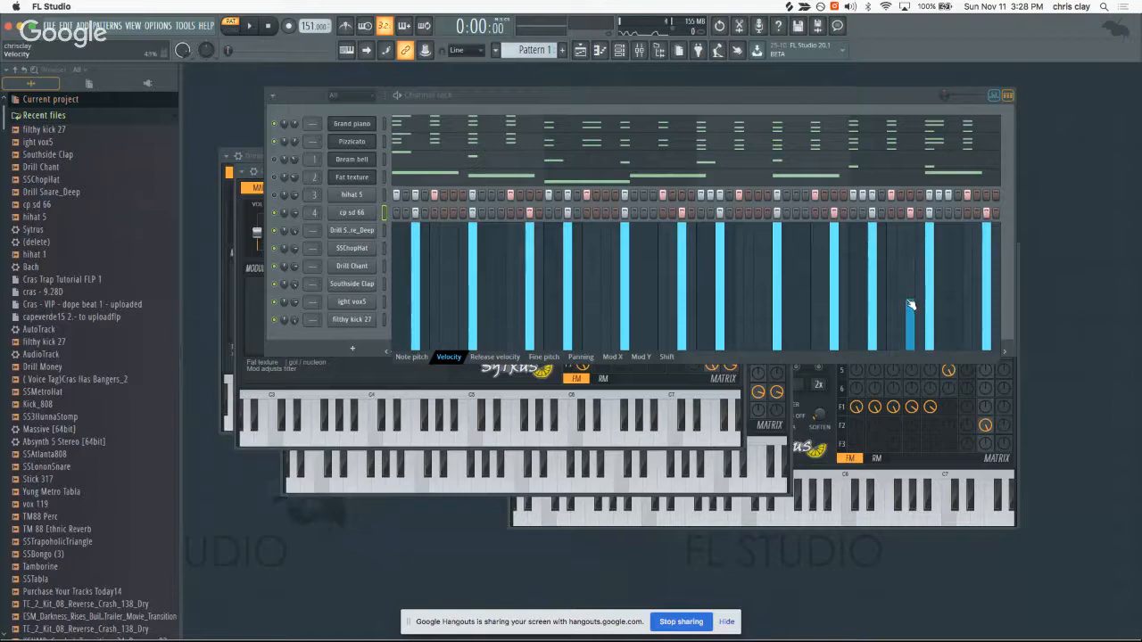
{"action": "key", "text": "space"}
{"action": "left_click", "coordinate": [425, 256]}
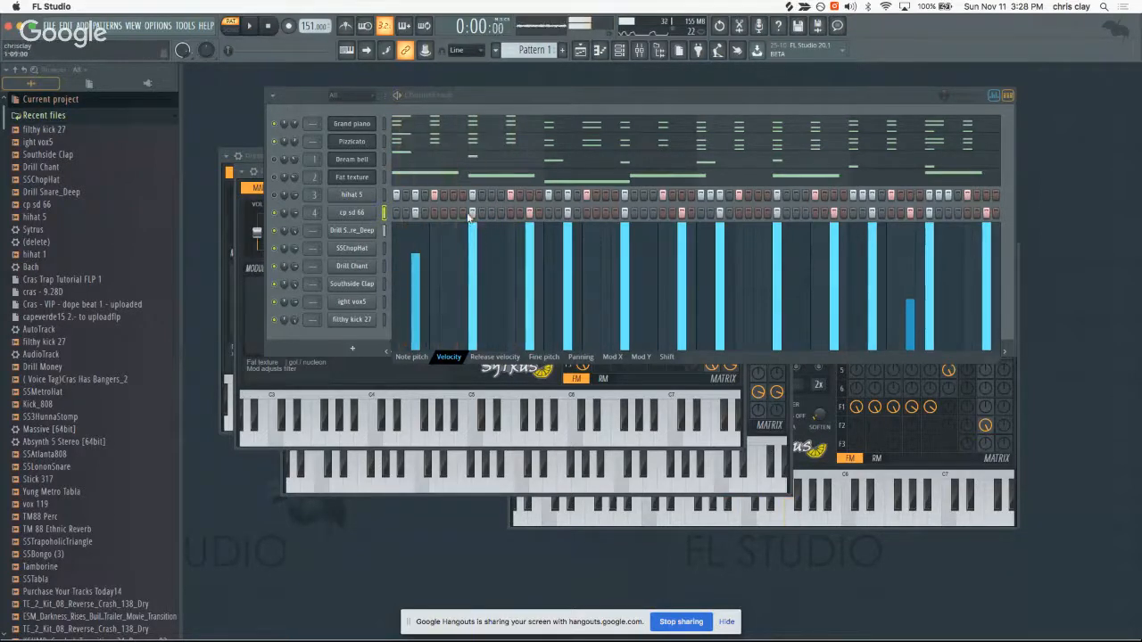
- Lower the cp sd 66 velocities in bar 1 to about 64% on step 15 and about 60% on step 3, and replay the pattern
{"action": "key", "text": "space"}
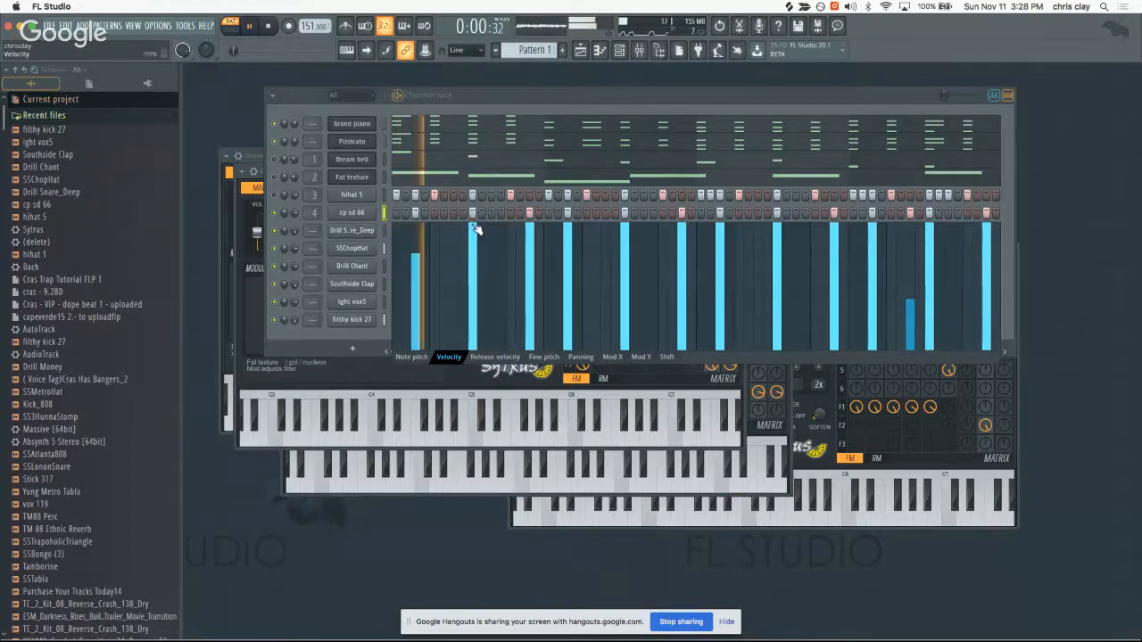
{"action": "left_click", "coordinate": [533, 269]}
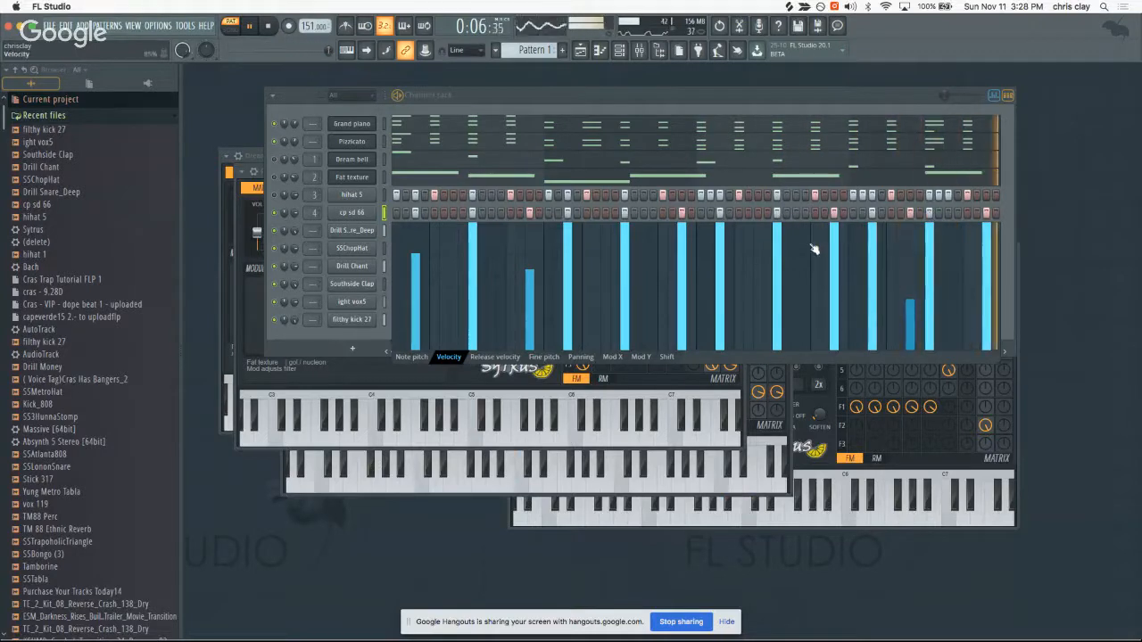
{"action": "left_click", "coordinate": [422, 274]}
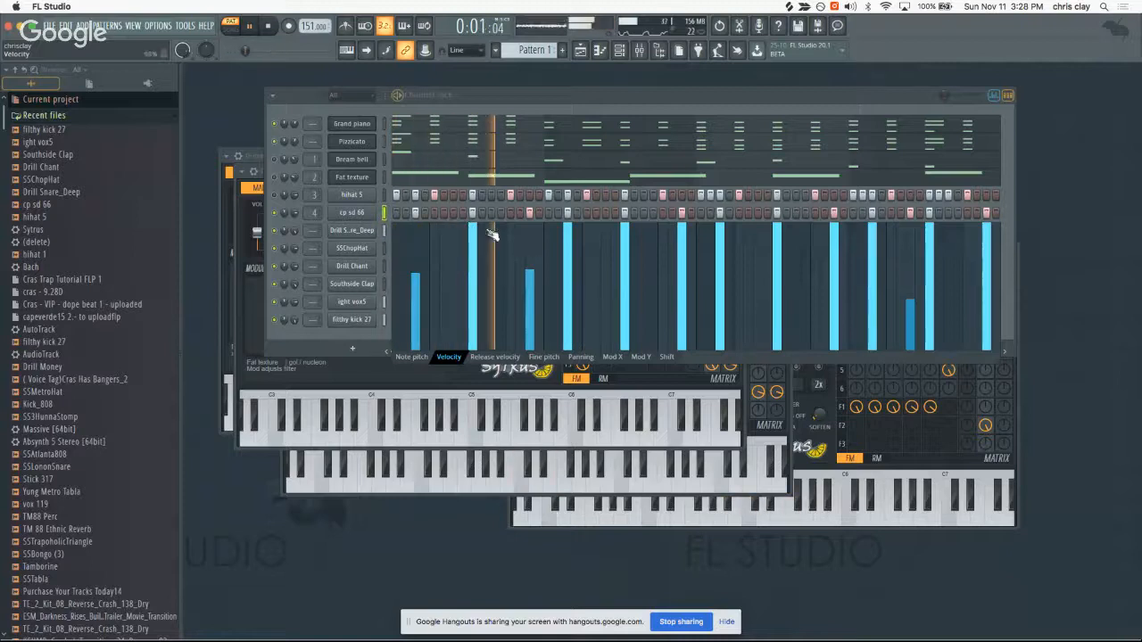
{"action": "key", "text": "space"}
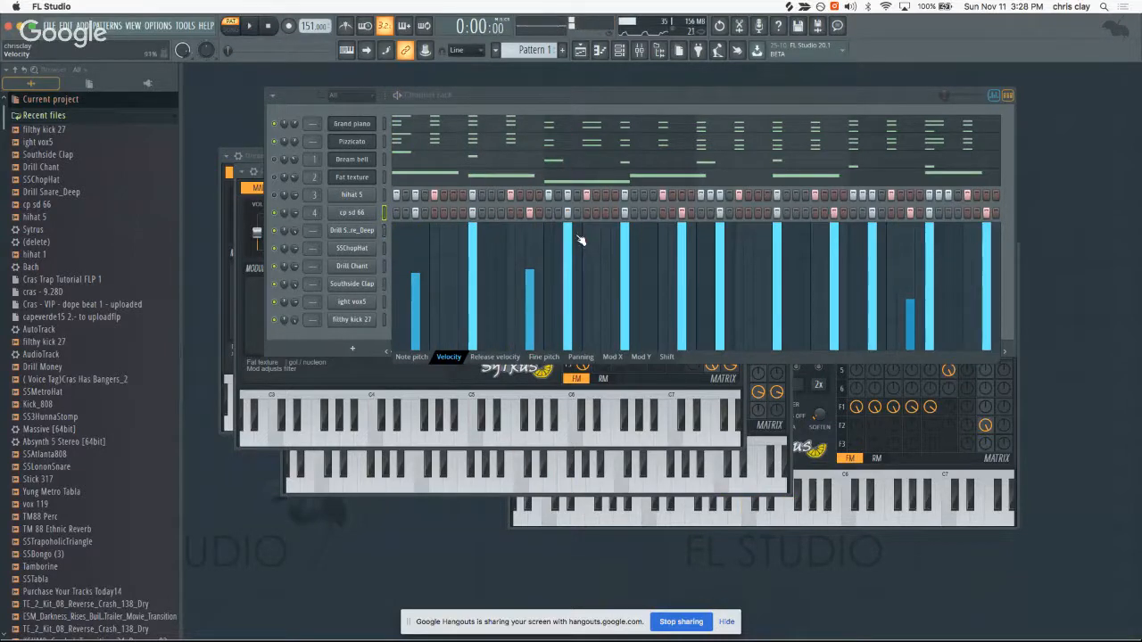
{"action": "key", "text": "space"}
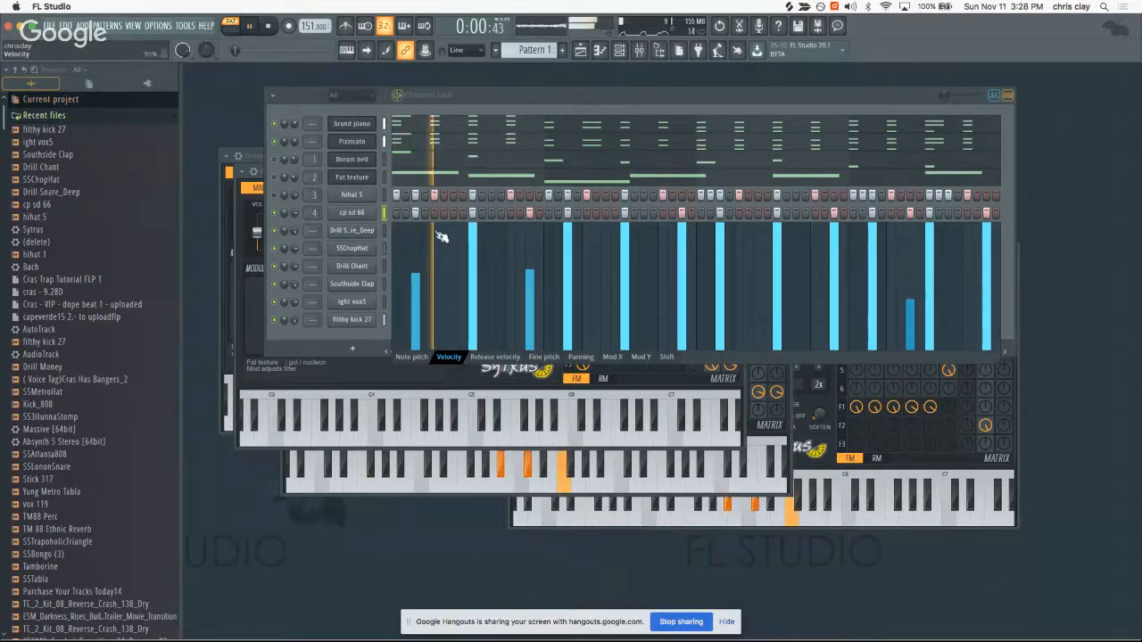
- Lower the cp sd 66 velocities on steps 3 and 15 of bars 2, 3 and 4 to varying levels between about 58% and 74%
{"action": "left_click", "coordinate": [565, 256]}
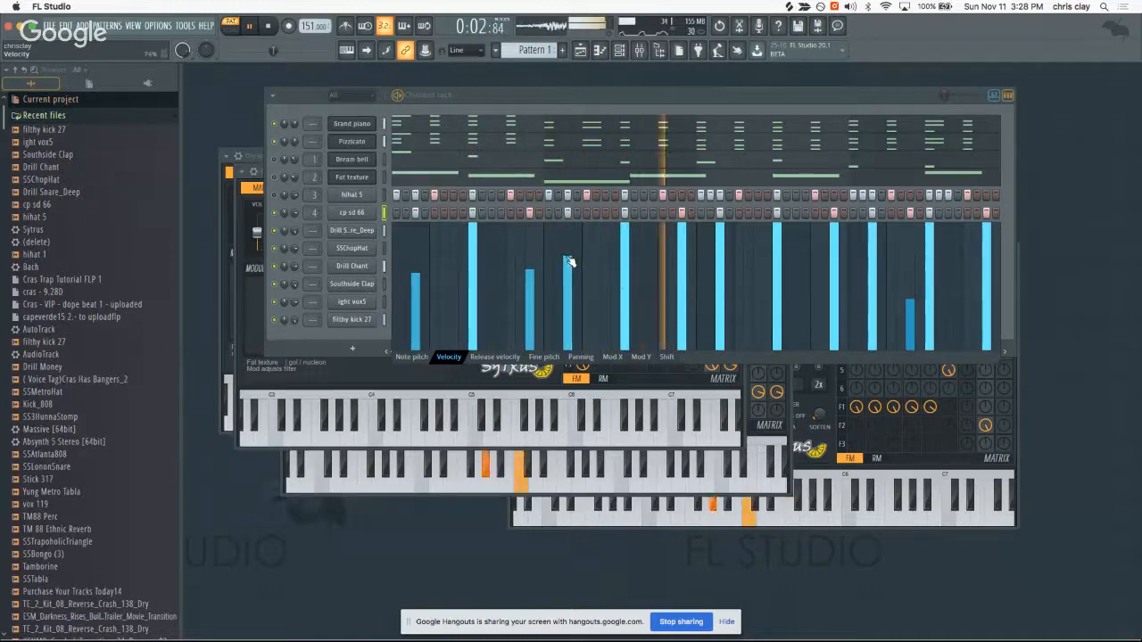
{"action": "left_click", "coordinate": [834, 273]}
{"action": "left_click", "coordinate": [872, 262]}
{"action": "left_click", "coordinate": [986, 256]}
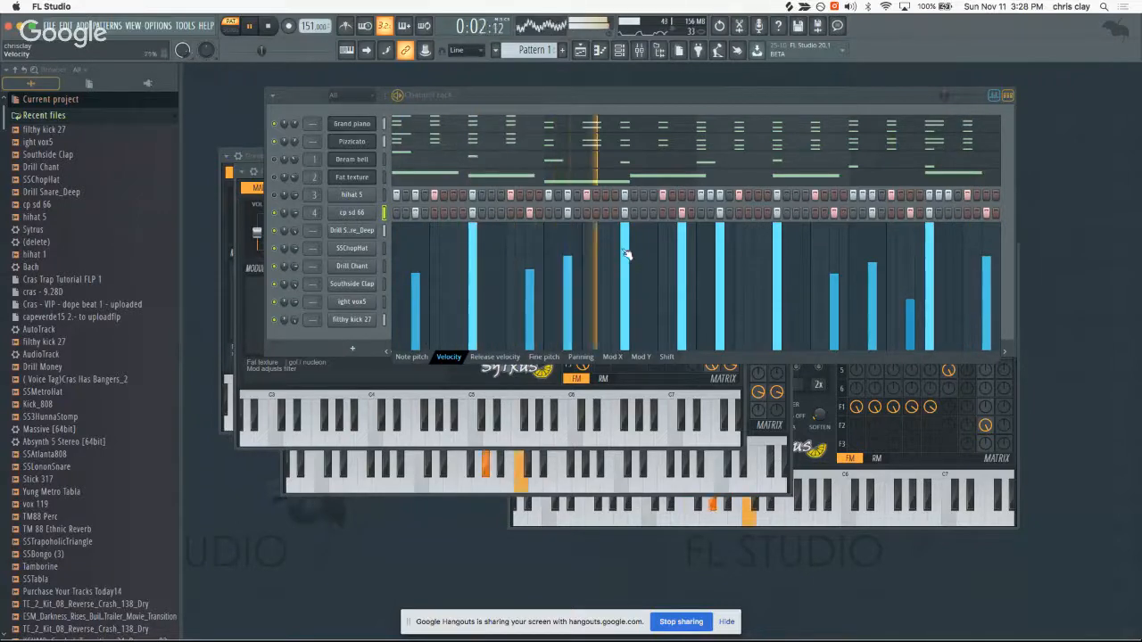
{"action": "left_click", "coordinate": [683, 261]}
{"action": "left_click", "coordinate": [720, 275]}
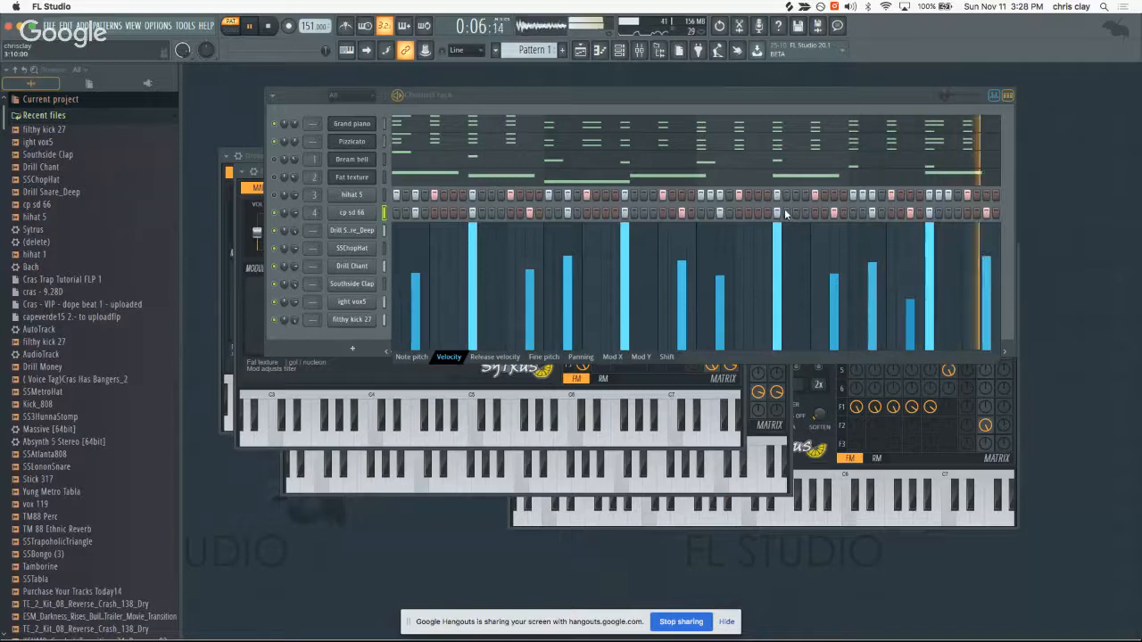
{"action": "key", "text": "space"}
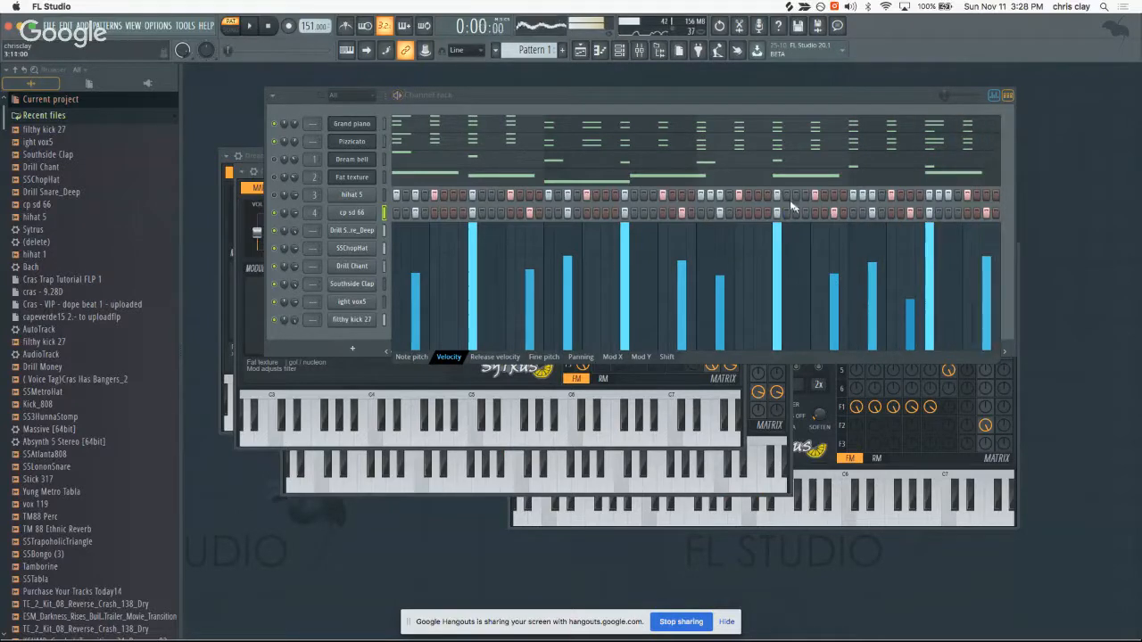
- Display the filthy kick 27 velocities and raise all of its hits to 100%
{"action": "left_click", "coordinate": [996, 93]}
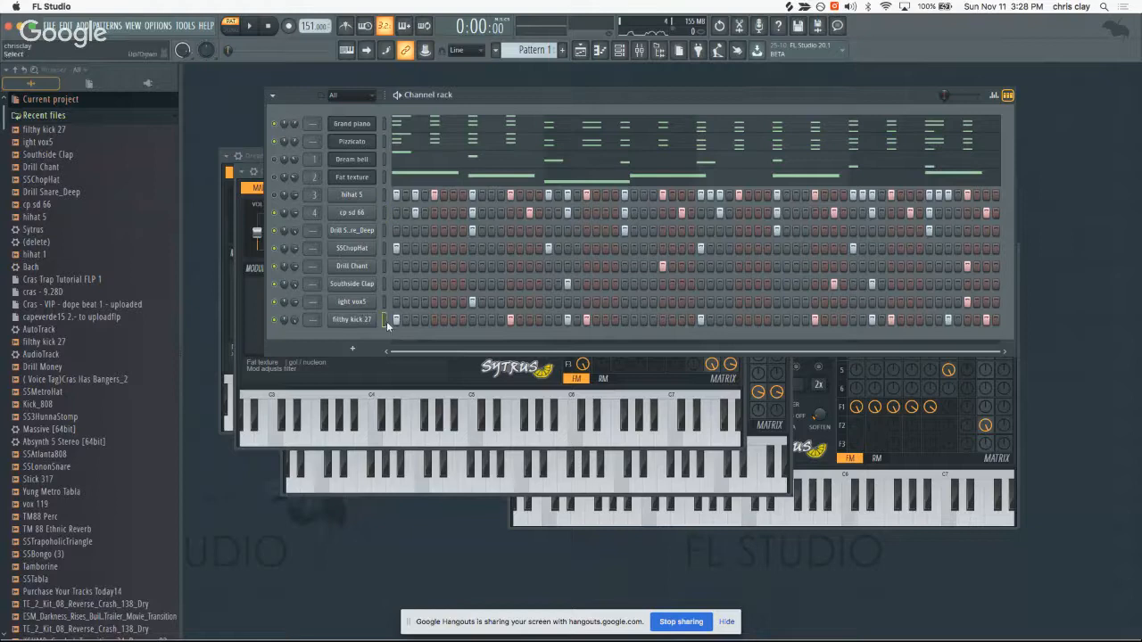
{"action": "left_click", "coordinate": [993, 97]}
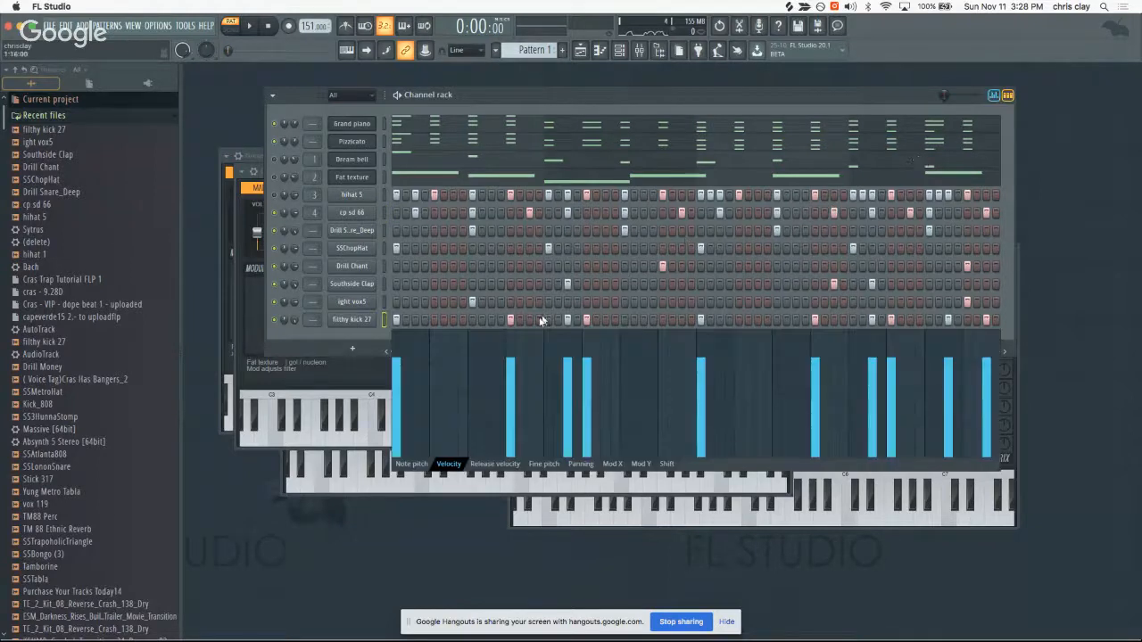
{"action": "mouse_move", "coordinate": [396, 337]}
{"action": "left_mouse_down"}
{"action": "mouse_move", "coordinate": [785, 299]}
{"action": "mouse_move", "coordinate": [1014, 301]}
{"action": "left_mouse_up"}
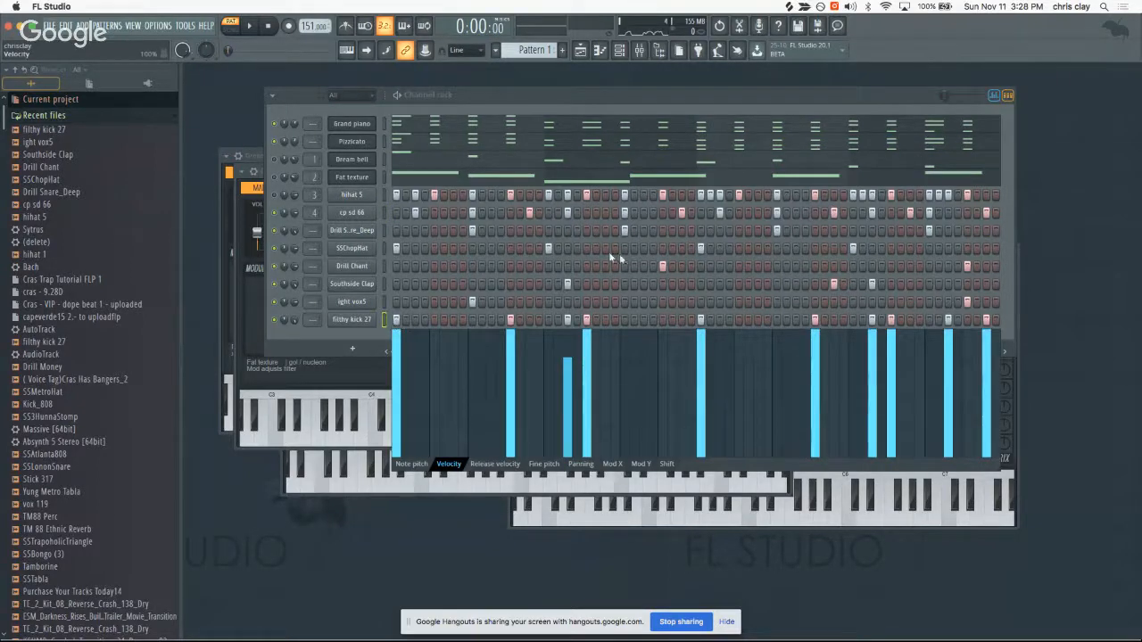
{"action": "left_click", "coordinate": [568, 337]}
- Lower the filthy kick 27 velocities on bar 2 step 5 and bar 4 step 3 to about 71%, and close the velocity graph
{"action": "key", "text": "space"}
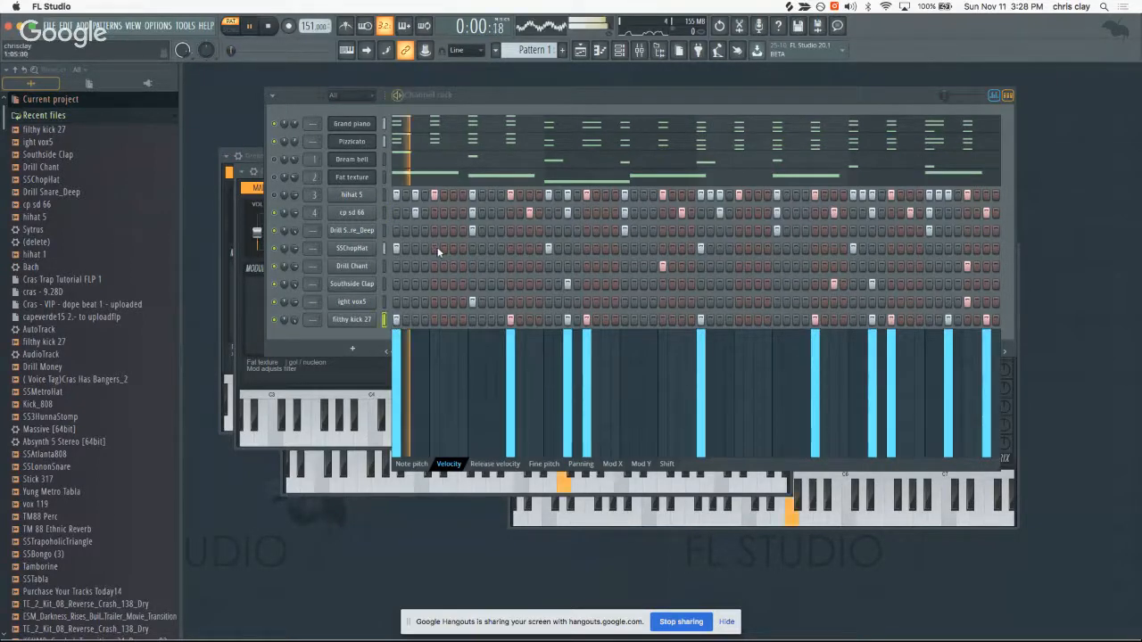
{"action": "left_click", "coordinate": [586, 367]}
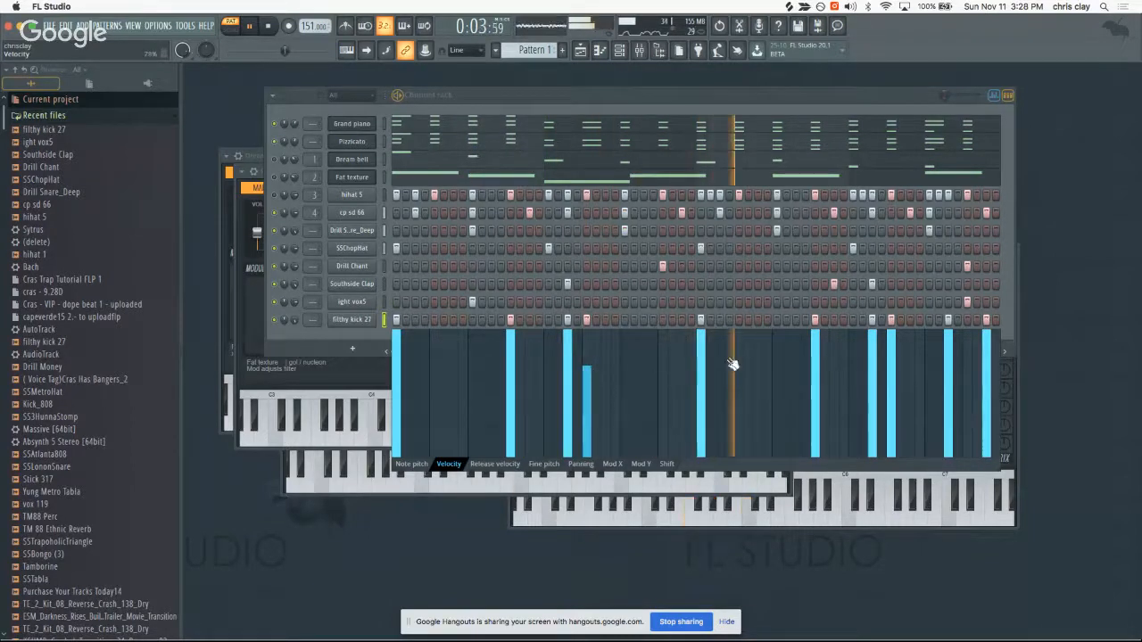
{"action": "left_click", "coordinate": [872, 365]}
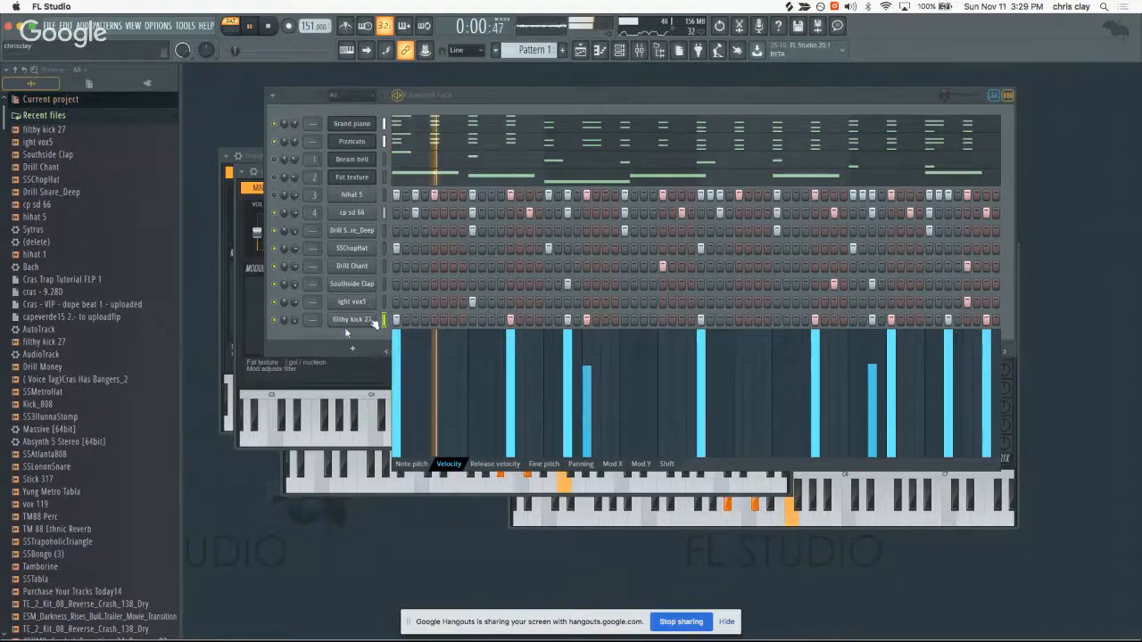
{"action": "left_click", "coordinate": [995, 96]}
{"action": "key", "text": "space"}
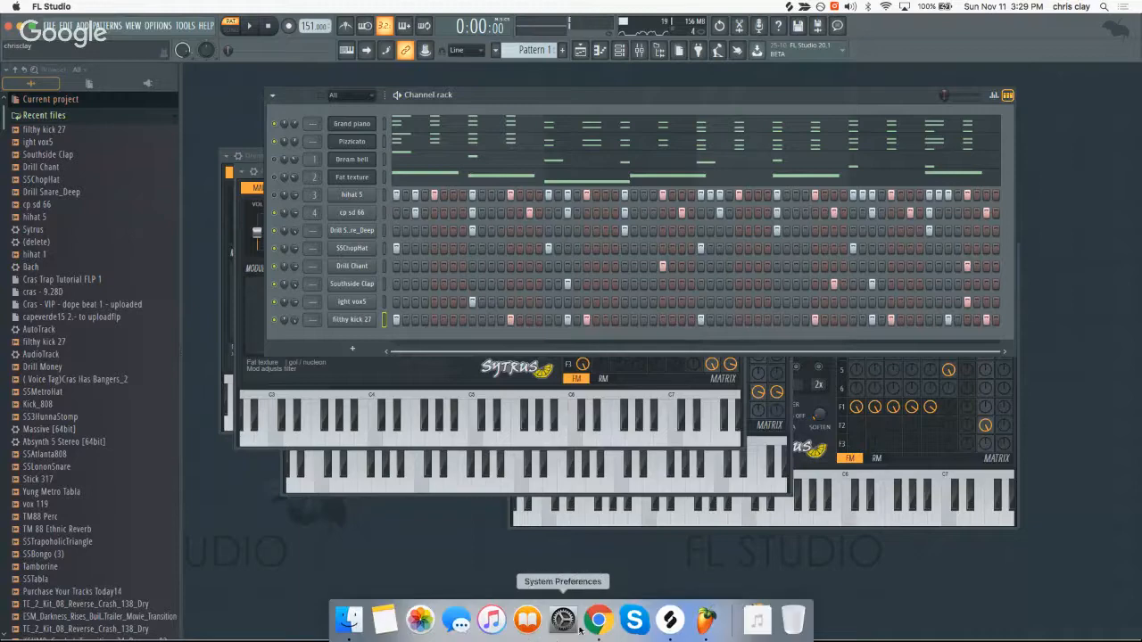
- Check the live broadcast in the Google Hangouts window in Chrome, and switch back to FL Studio
{"action": "left_click", "coordinate": [599, 626]}
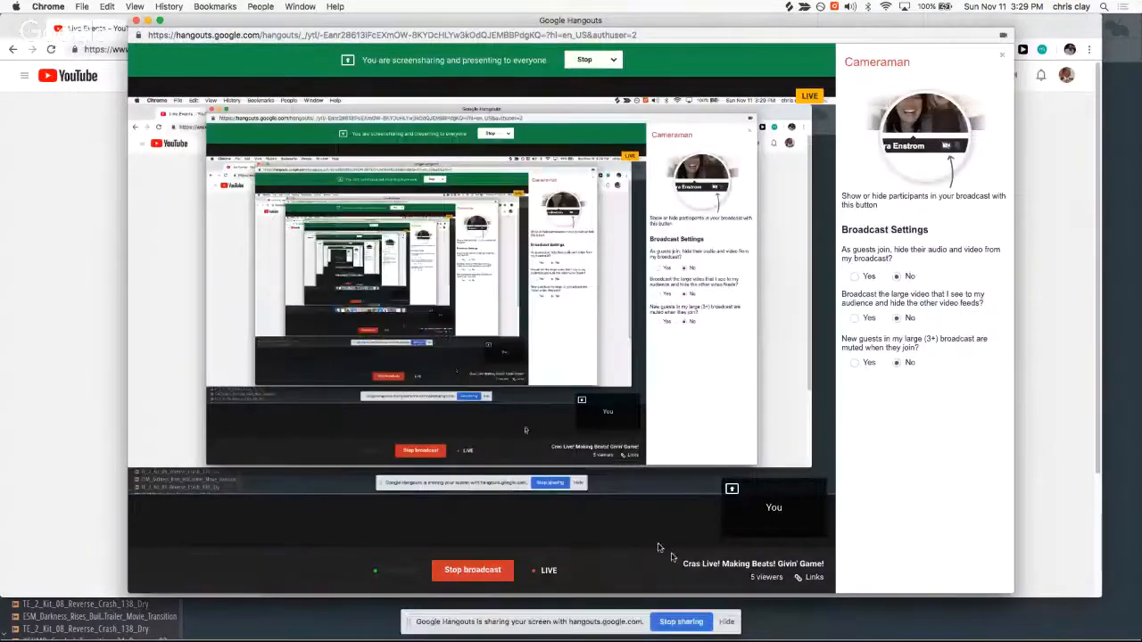
{"action": "key", "text": "super+Tab"}
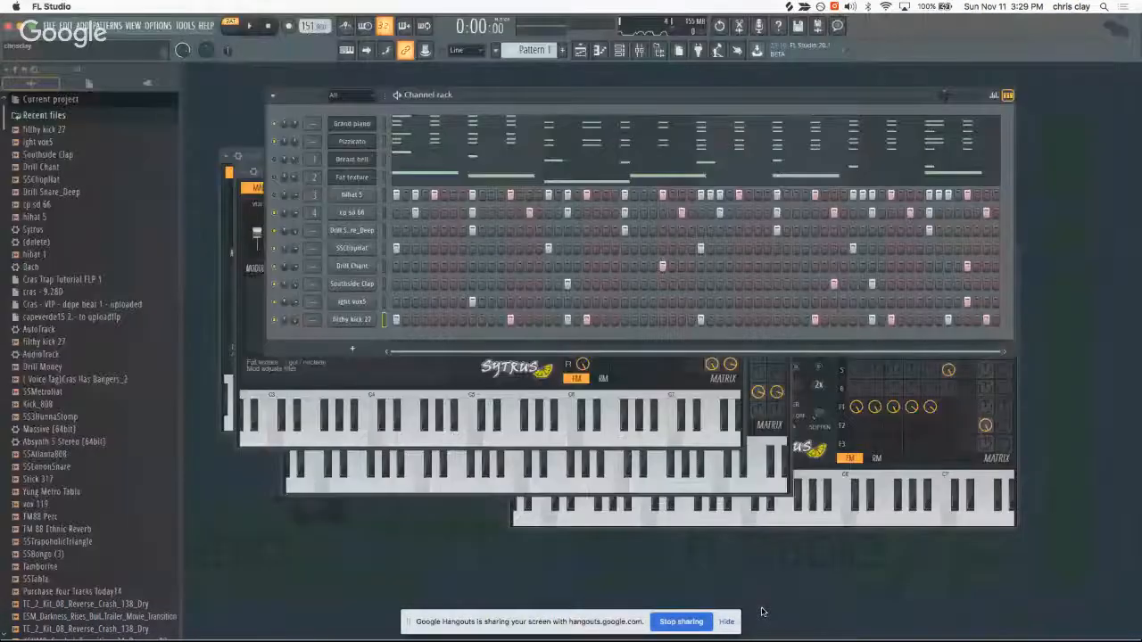
- Add a Southside Clap hit on bar 3 step 3 and lower its velocity to about 37%
{"action": "key", "text": "space"}
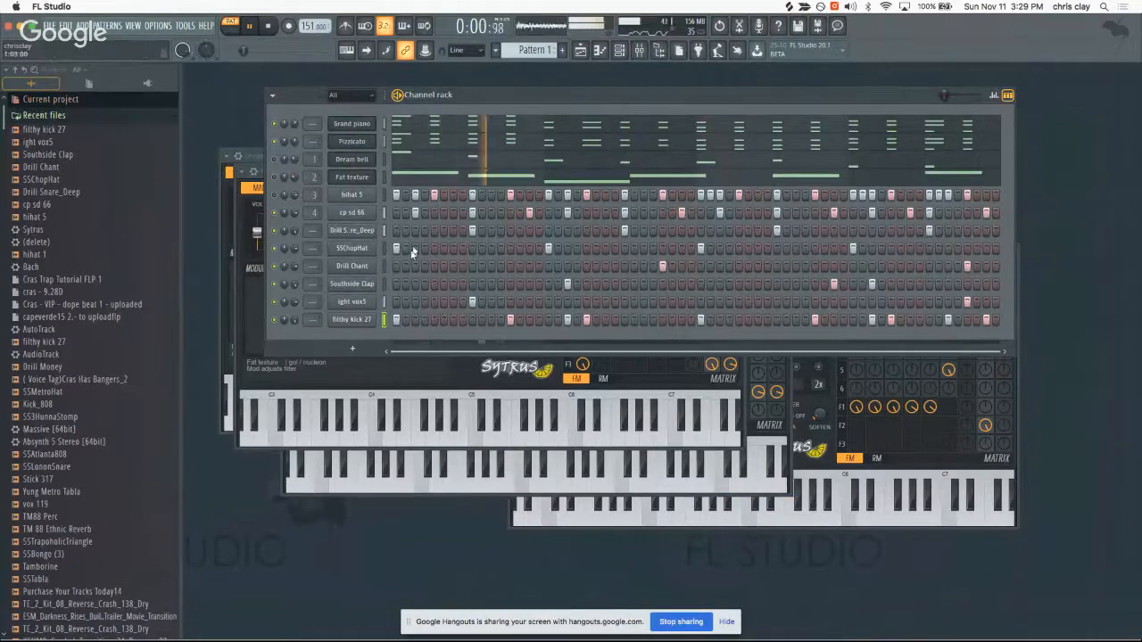
{"action": "left_click", "coordinate": [720, 284]}
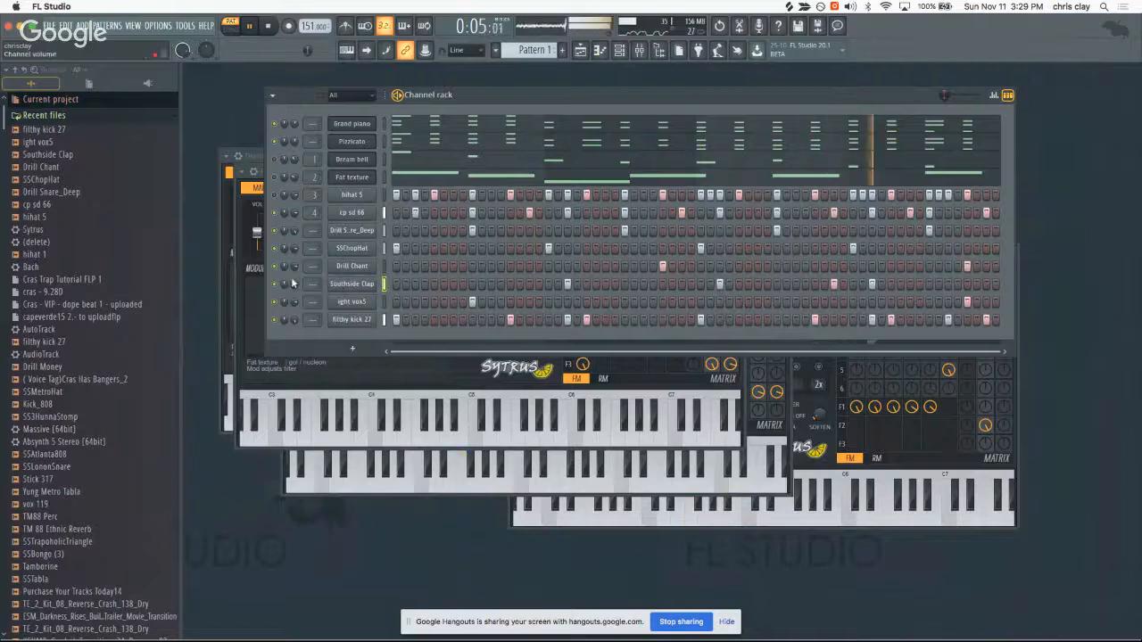
{"action": "left_click", "coordinate": [994, 95]}
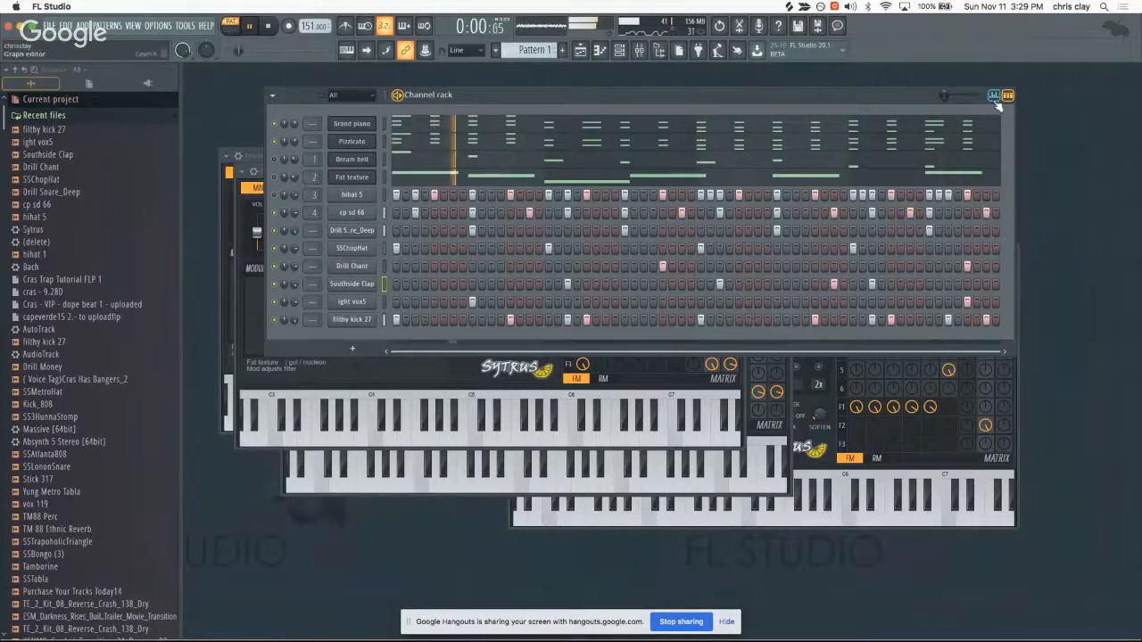
{"action": "left_click_drag", "start_coordinate": [719, 328], "coordinate": [720, 375]}
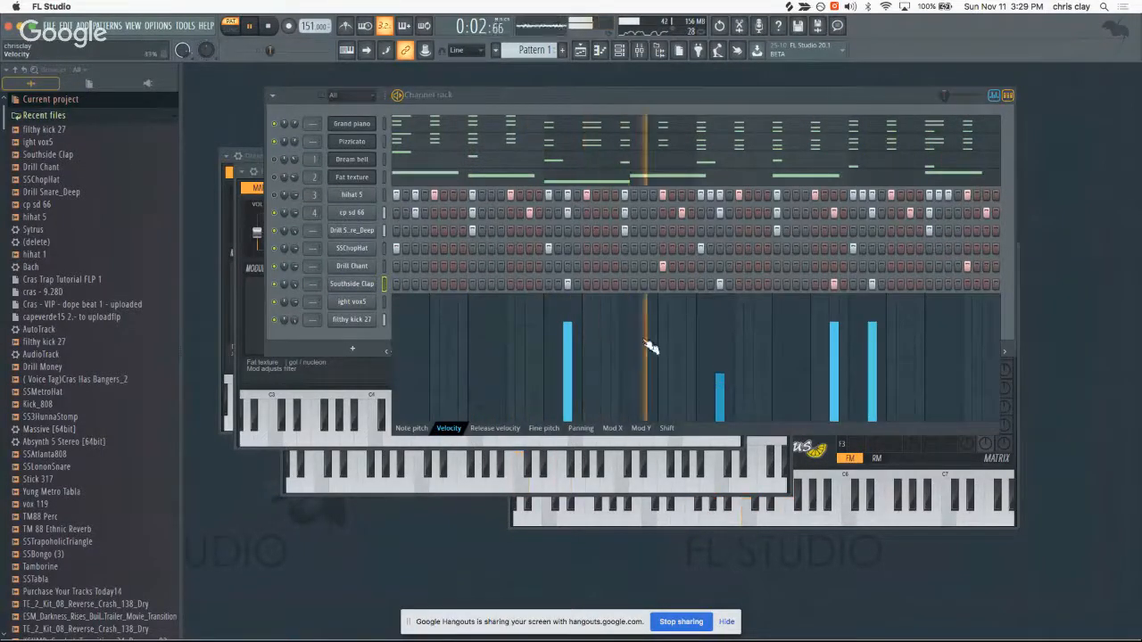
{"action": "key", "text": "space"}
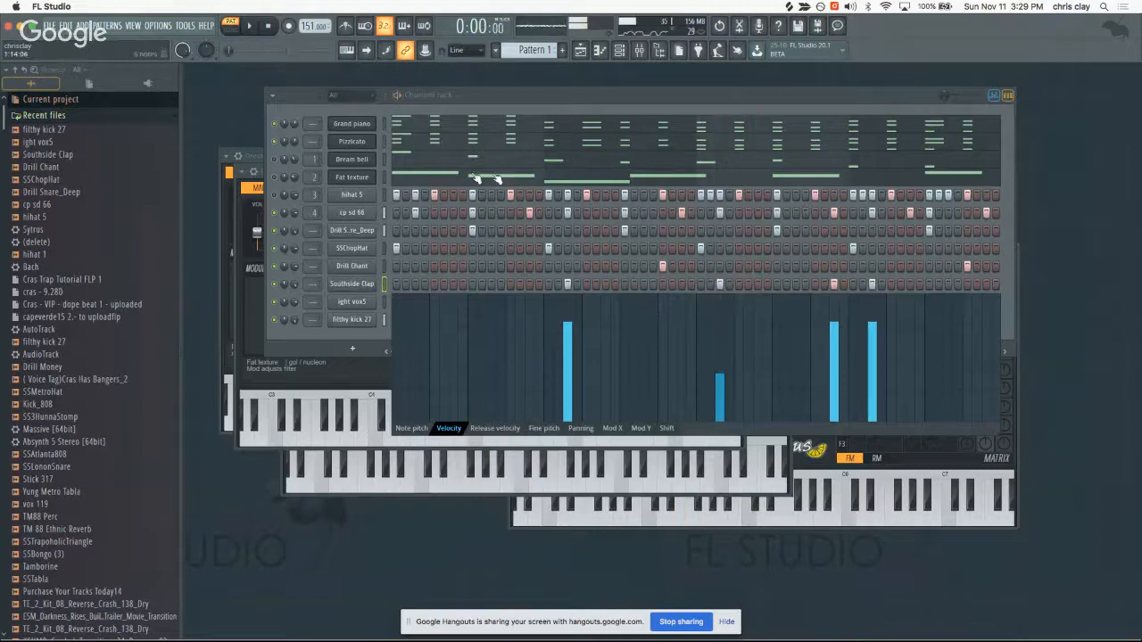
- Unmute the Dream bell and Fat texture channels and play the pattern briefly
{"action": "left_click", "coordinate": [274, 160]}
{"action": "left_click", "coordinate": [274, 177]}
{"action": "key", "text": "space"}
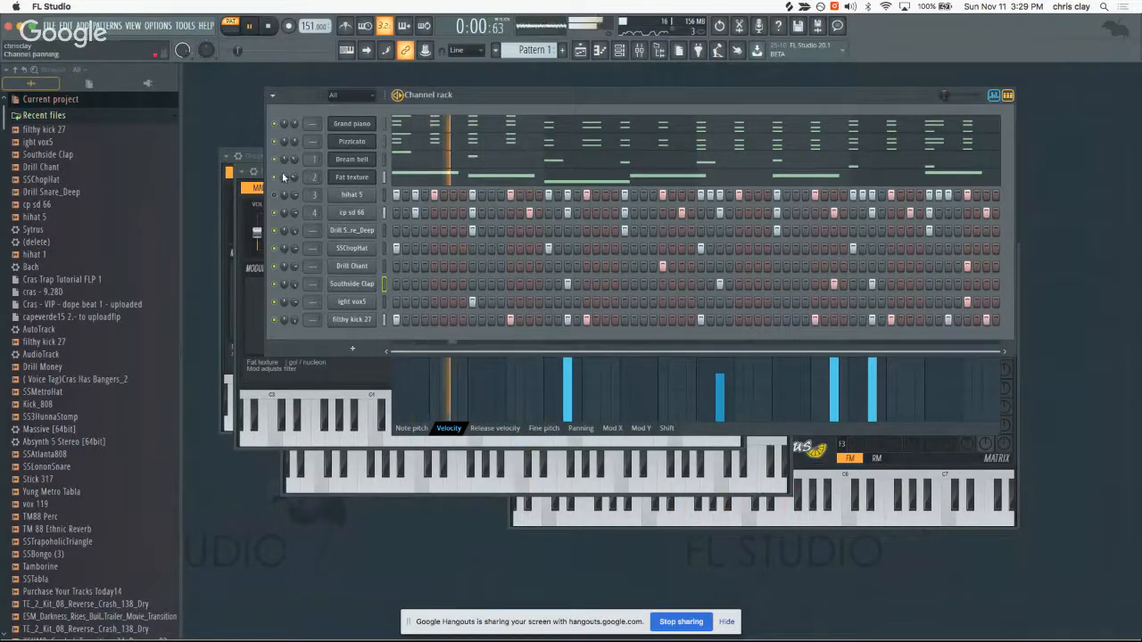
{"action": "key", "text": "space"}
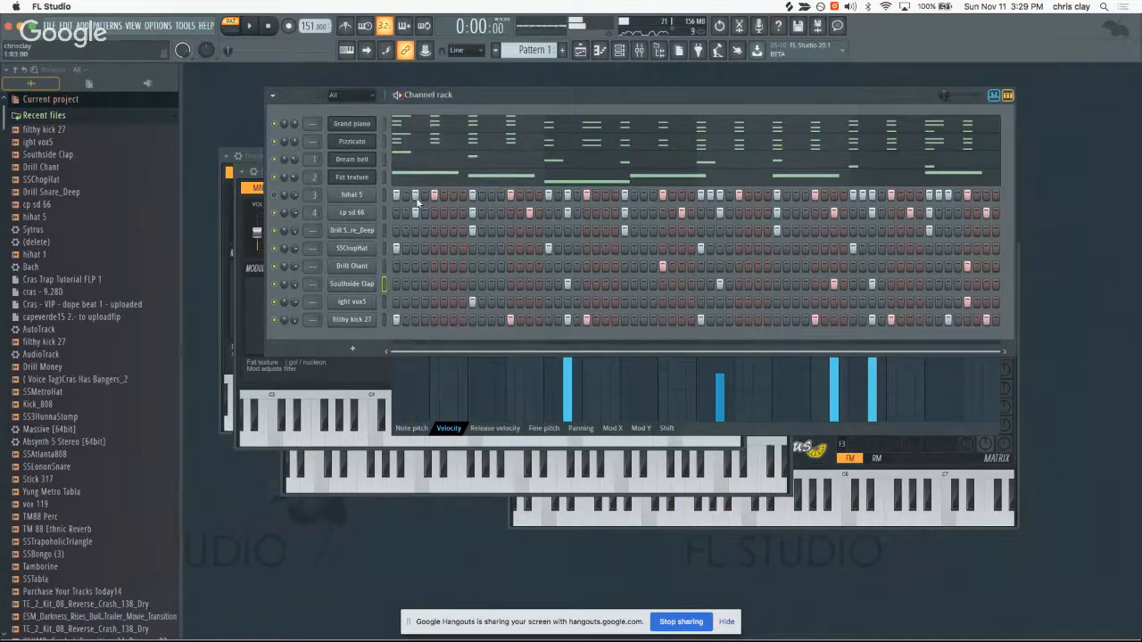
- Select all channels and route the unassigned ones to mixer tracks 5 to 12
{"action": "left_click", "coordinate": [382, 141]}
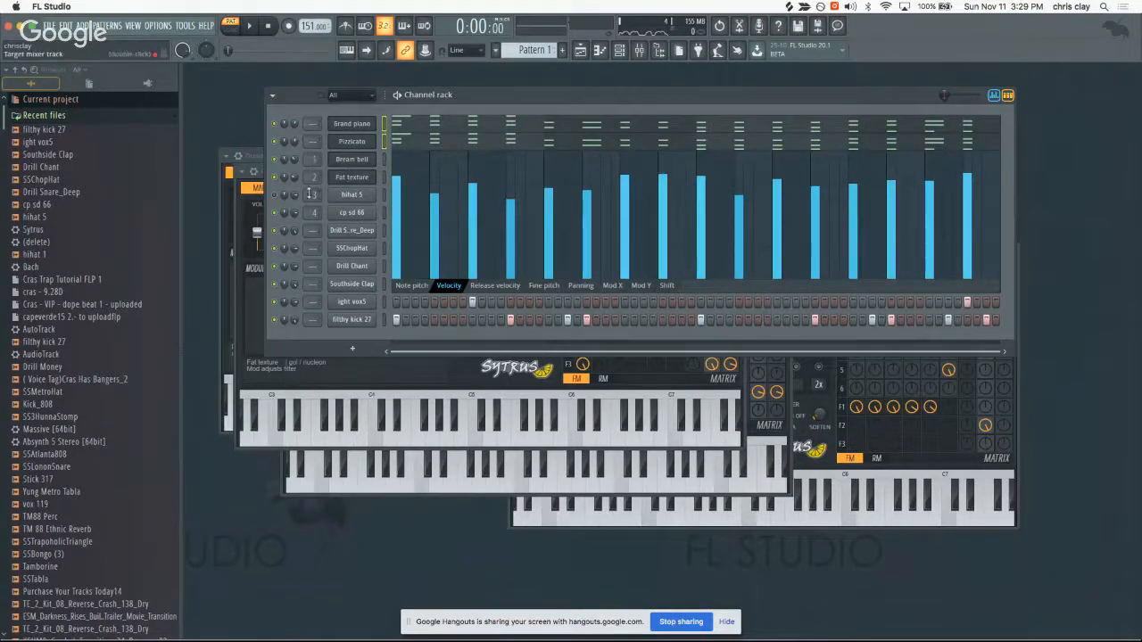
{"action": "double_click", "coordinate": [384, 142]}
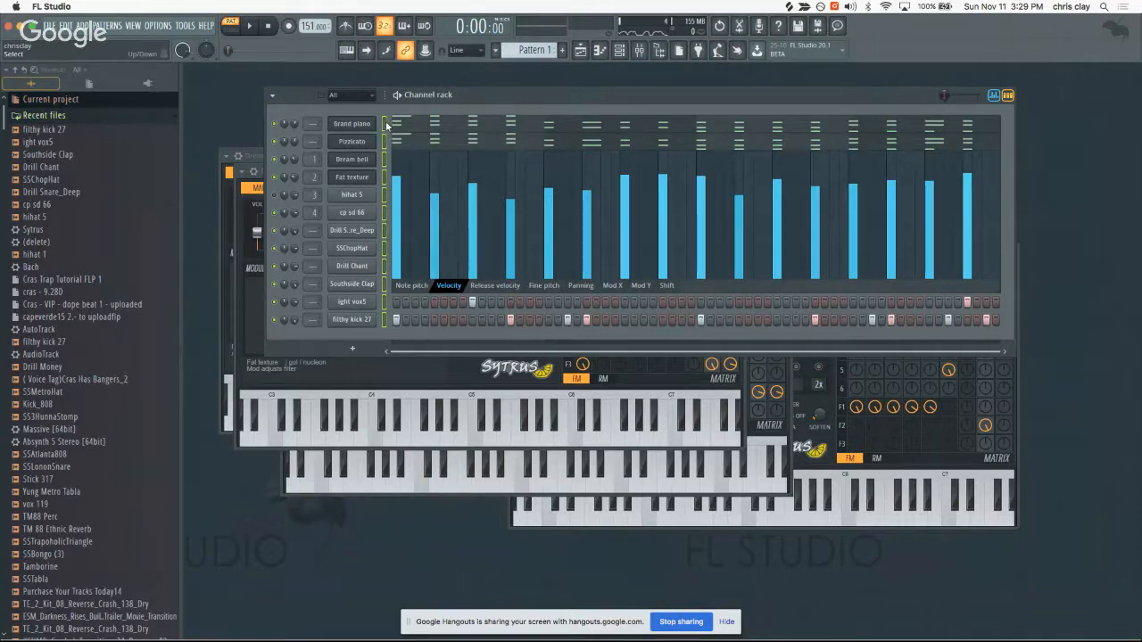
{"action": "double_click", "coordinate": [385, 124]}
{"action": "left_click", "coordinate": [385, 125]}
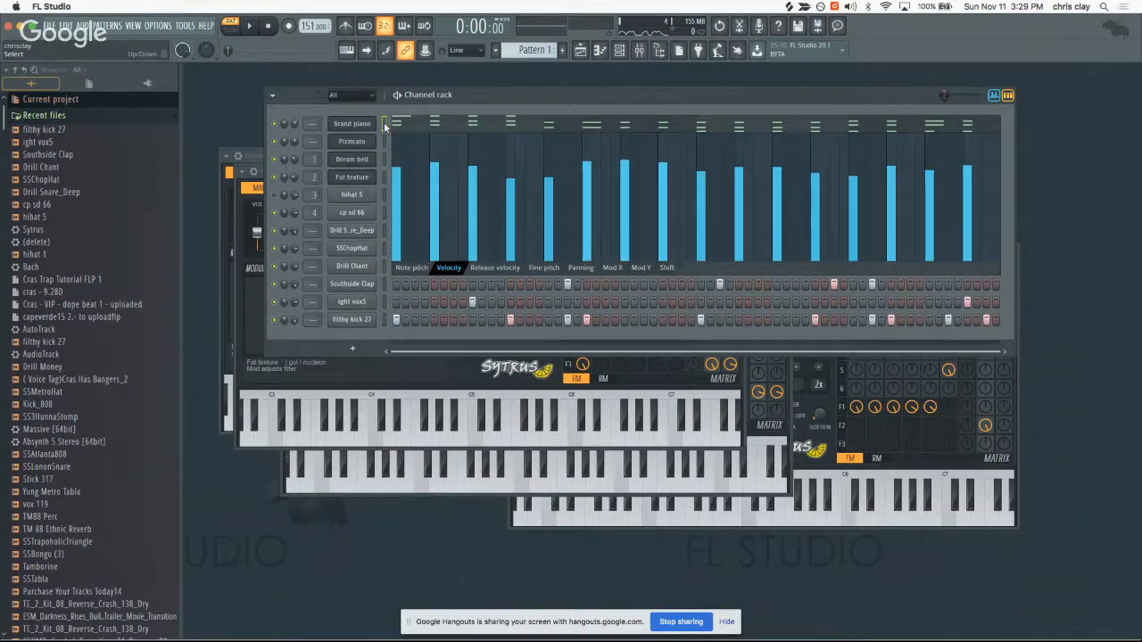
{"action": "double_click", "coordinate": [385, 126]}
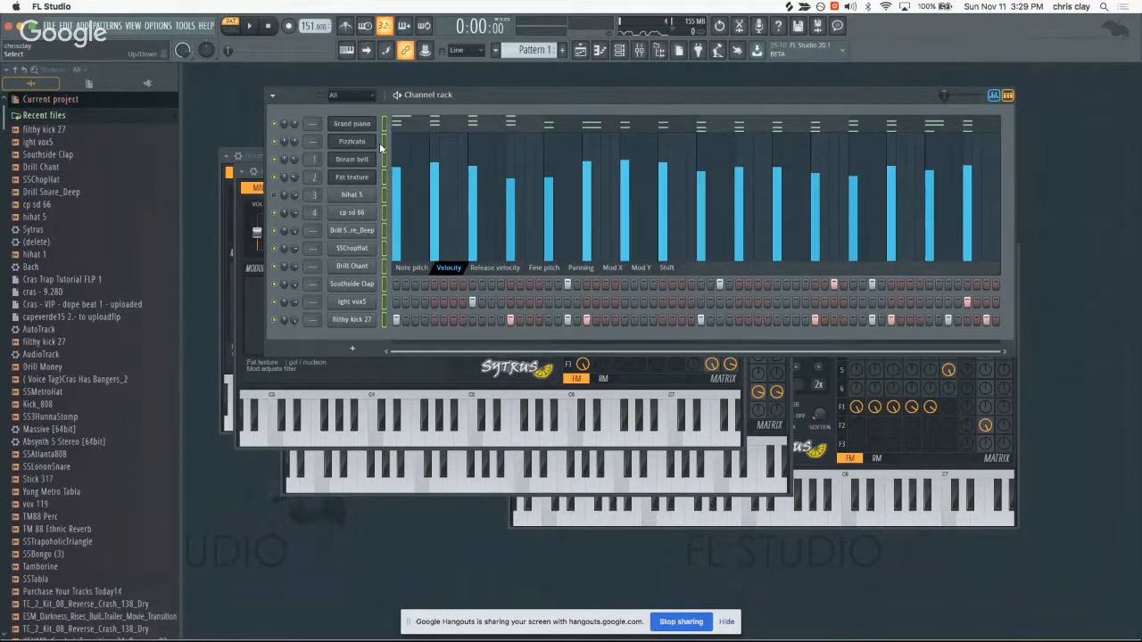
{"action": "key", "text": "super+l"}
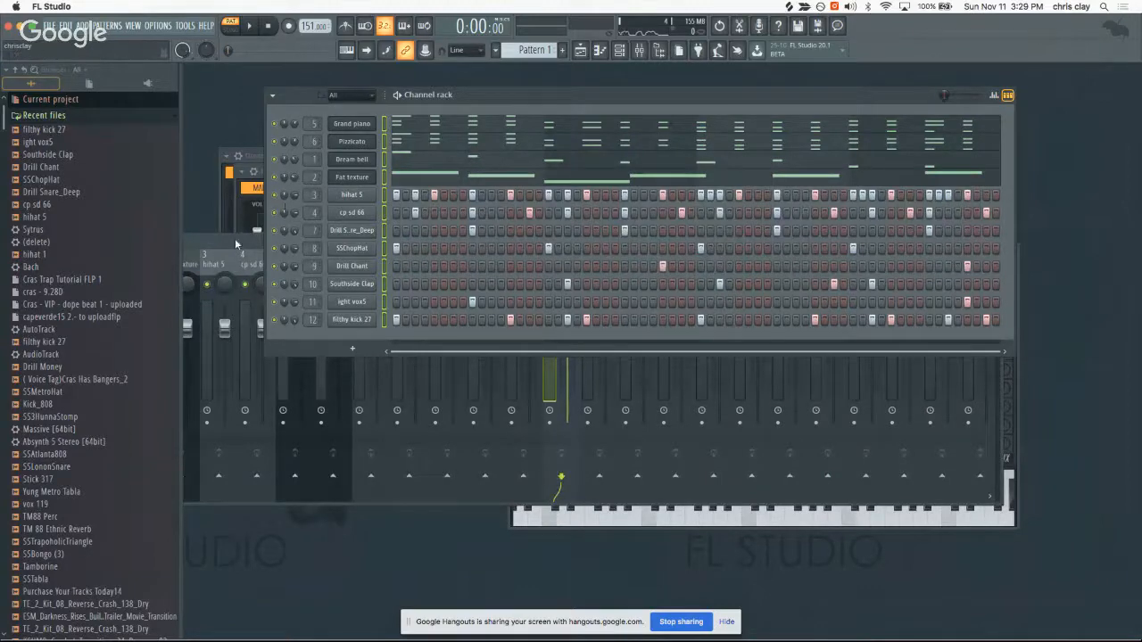
- Reposition the mixer window so the Master and all the routed channel tracks are in view
{"action": "key", "text": "space"}
{"action": "left_click_drag", "start_coordinate": [235, 238], "coordinate": [307, 222]}
{"action": "left_click_drag", "start_coordinate": [362, 208], "coordinate": [540, 203]}
{"action": "key", "text": "space"}
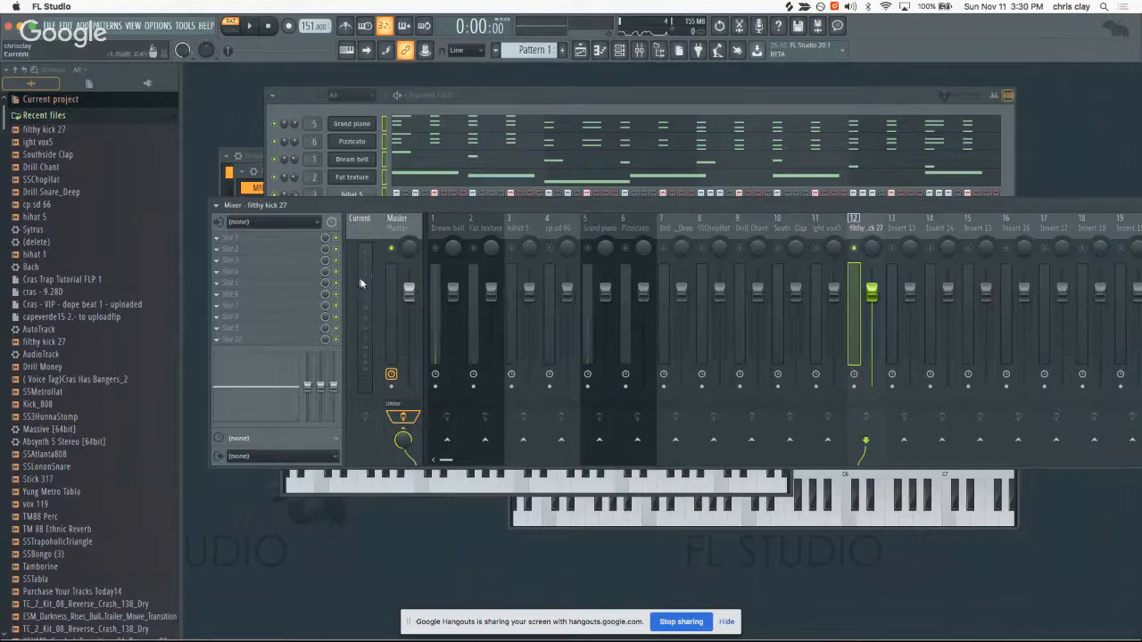
- Slightly lower the filthy kick 27 mixer fader during playback, and bring the channel rack to the front to replay the pattern
{"action": "key", "text": "space"}
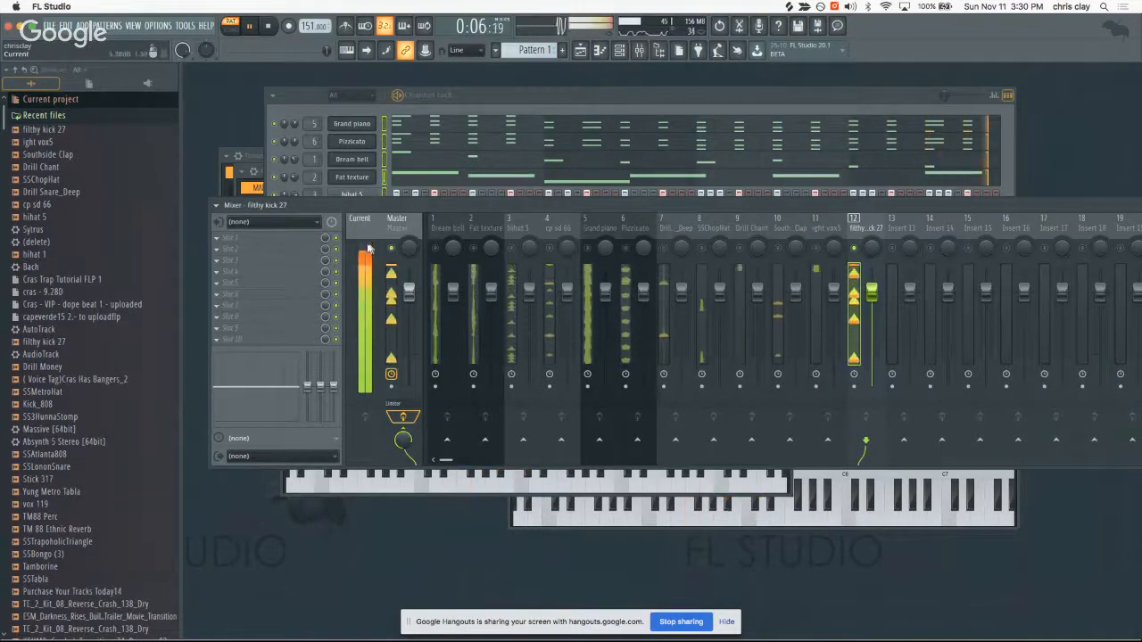
{"action": "mouse_move", "coordinate": [870, 291]}
{"action": "left_mouse_down"}
{"action": "mouse_move", "coordinate": [879, 330]}
{"action": "mouse_move", "coordinate": [885, 307]}
{"action": "left_mouse_up"}
{"action": "key", "text": "space"}
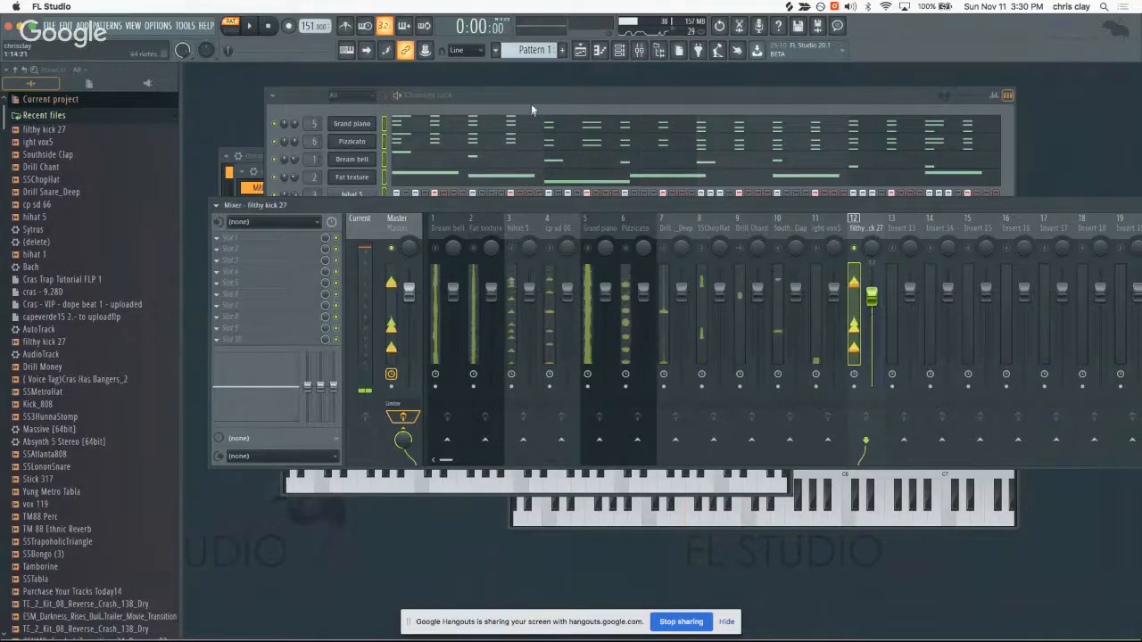
{"action": "left_click", "coordinate": [530, 103]}
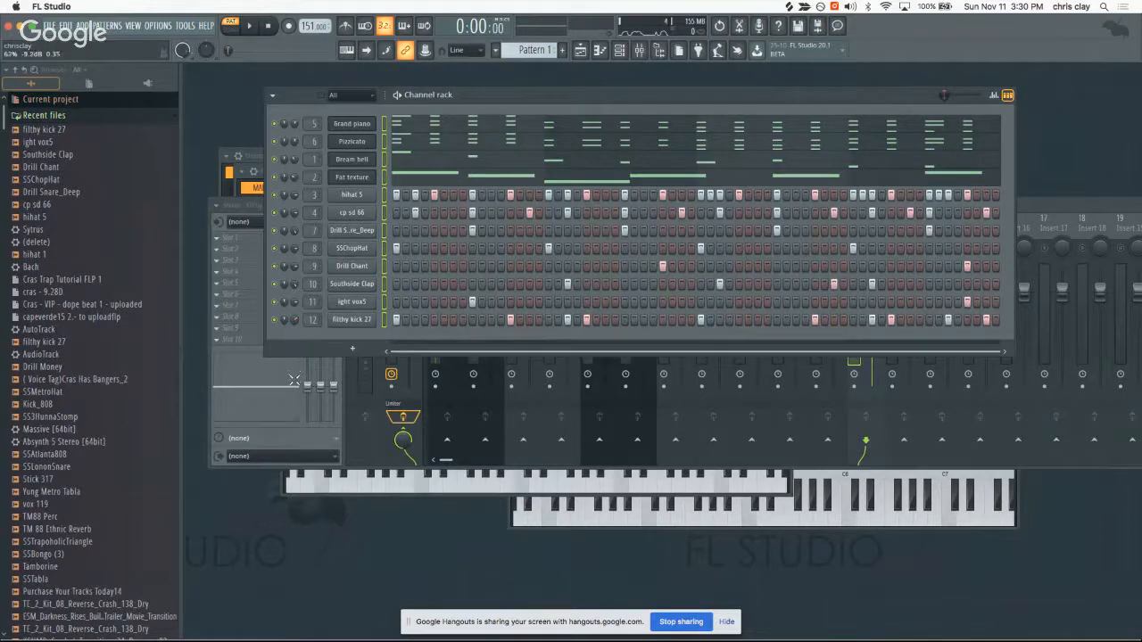
{"action": "key", "text": "space"}
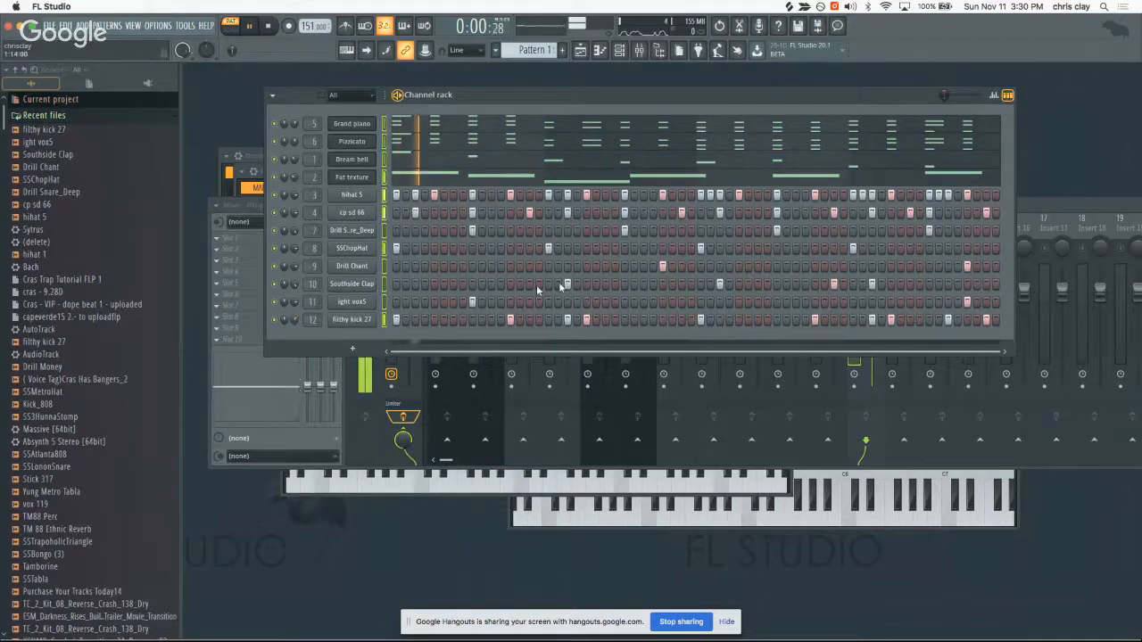
- Set the filthy kick 27 mixer fader to about -1.4 dB and bypass the Fruity Limiter on the Master track
{"action": "left_click", "coordinate": [1031, 202]}
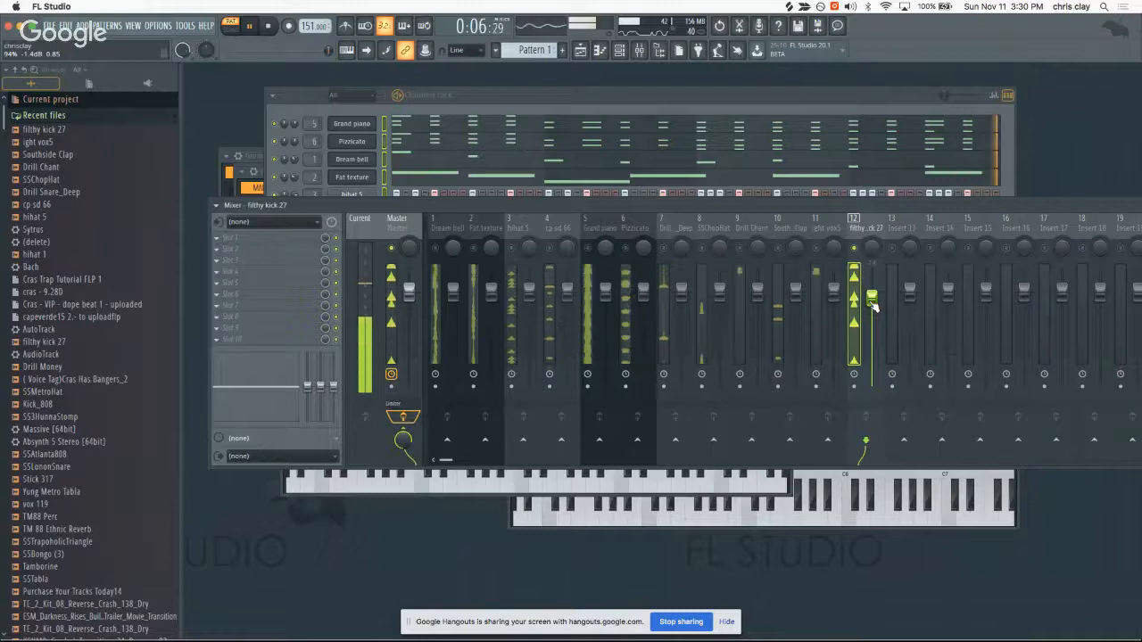
{"action": "left_click", "coordinate": [406, 233]}
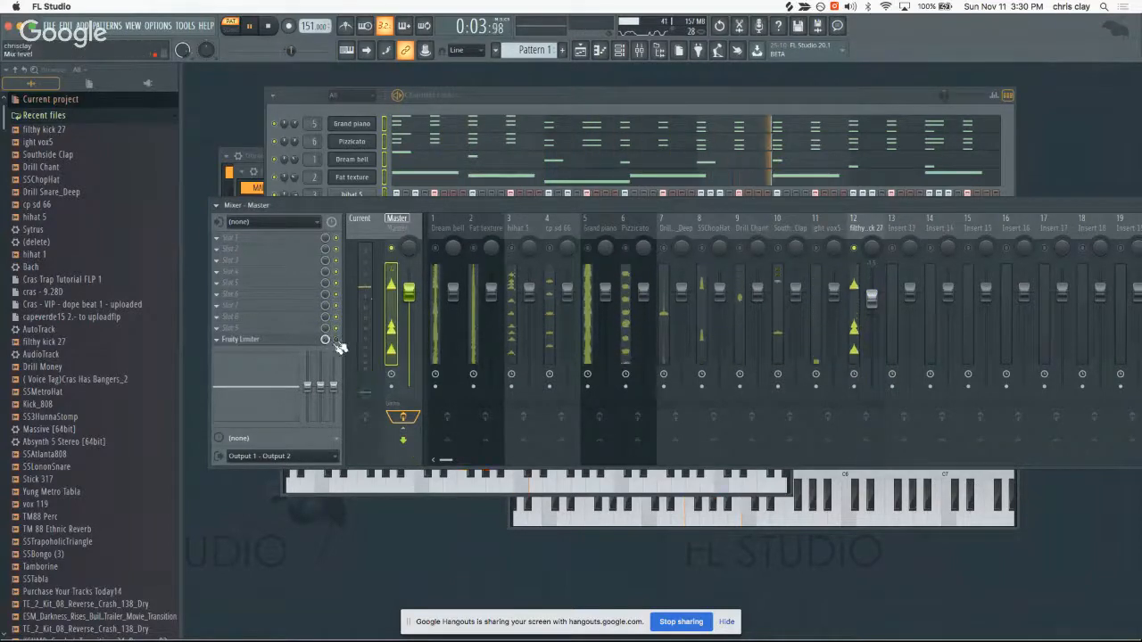
{"action": "left_click", "coordinate": [859, 228]}
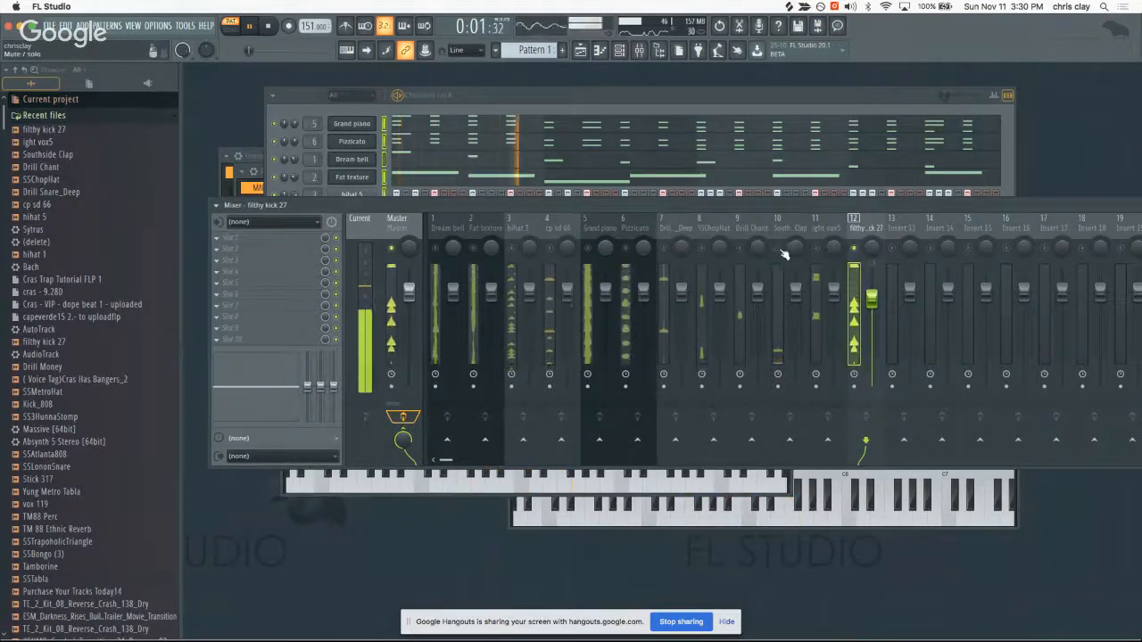
- Unmute the Southside Clap and Drill Snare_Deep mixer tracks and lower both faders to sit under the kick
{"action": "mouse_move", "coordinate": [791, 299]}
{"action": "left_mouse_down"}
{"action": "mouse_move", "coordinate": [783, 330]}
{"action": "mouse_move", "coordinate": [795, 306]}
{"action": "mouse_move", "coordinate": [795, 319]}
{"action": "left_mouse_up"}
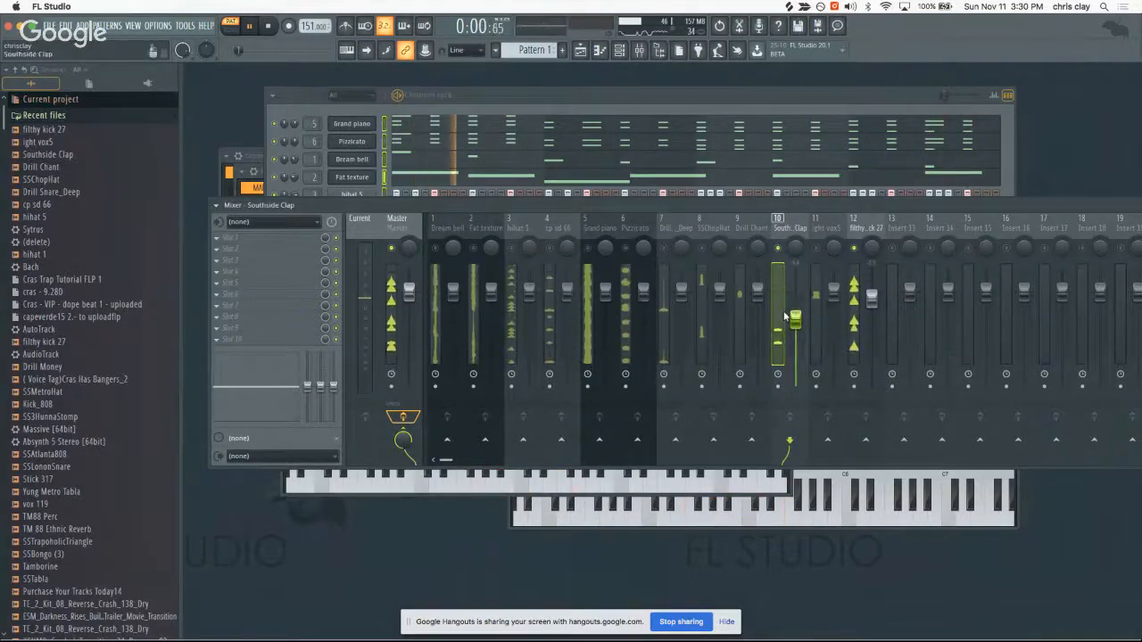
{"action": "left_click_drag", "start_coordinate": [682, 289], "coordinate": [681, 298]}
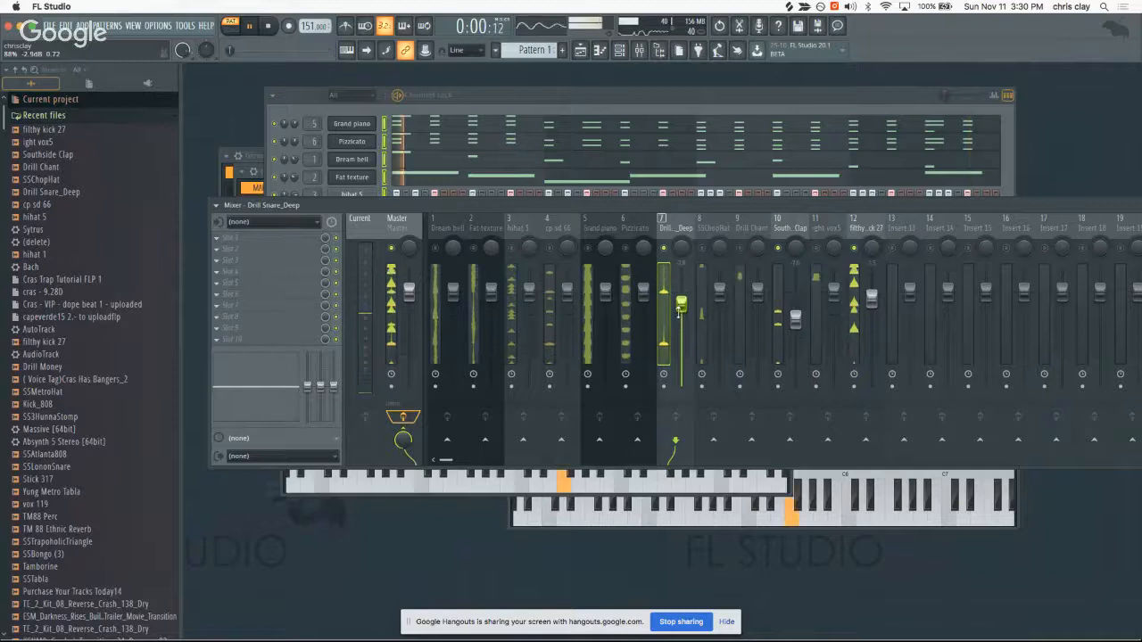
{"action": "left_click_drag", "start_coordinate": [673, 322], "coordinate": [670, 328]}
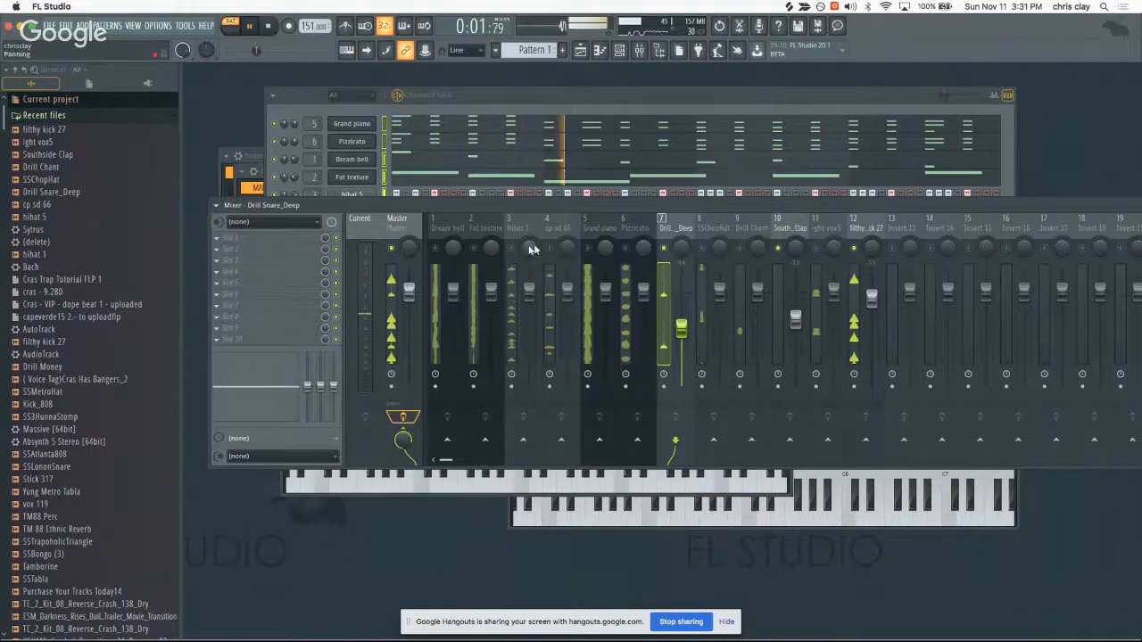
- Unmute the hihat 5 and cp sd 66 mixer tracks and lower their faders, with cp sd 66 at about -6.4 dB
{"action": "left_click", "coordinate": [530, 291]}
{"action": "left_click_drag", "start_coordinate": [529, 363], "coordinate": [521, 378]}
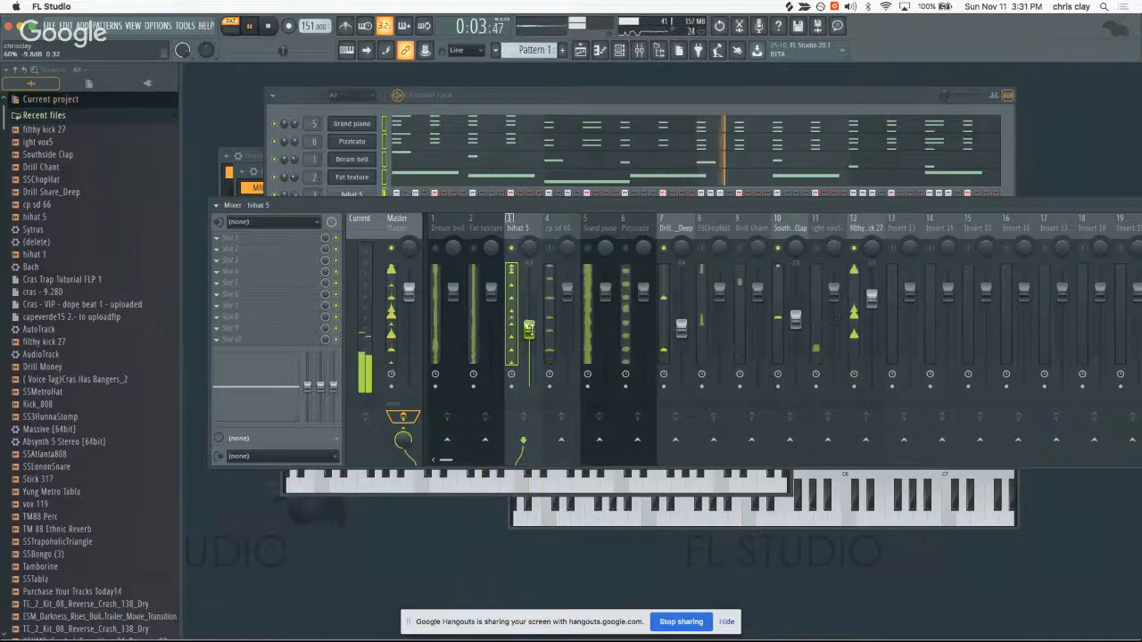
{"action": "left_click_drag", "start_coordinate": [531, 330], "coordinate": [531, 327]}
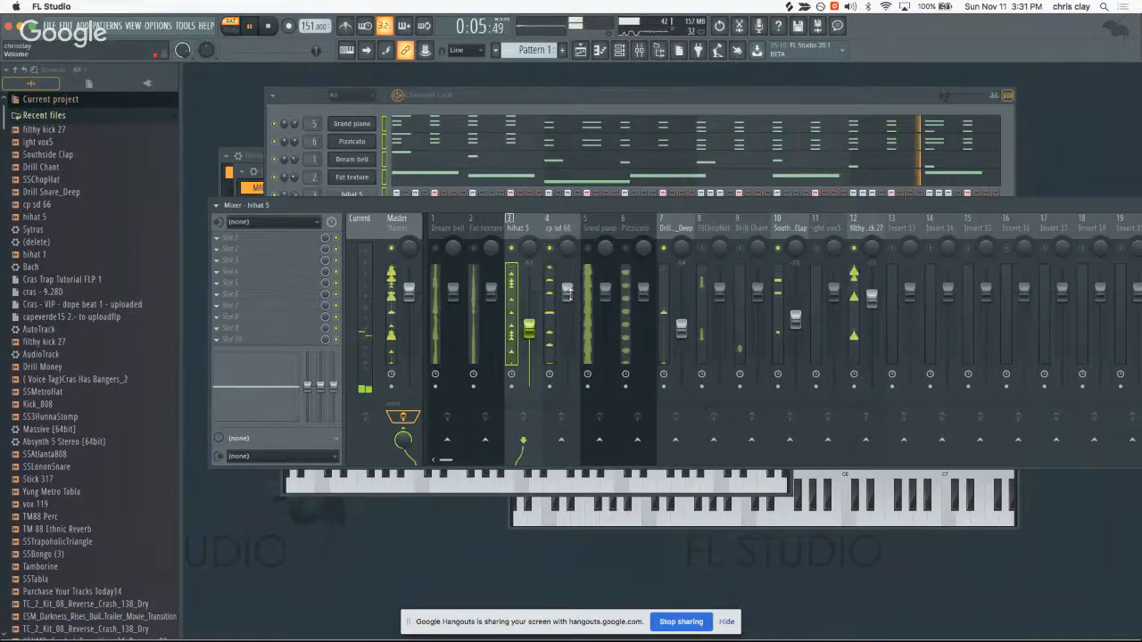
{"action": "left_click_drag", "start_coordinate": [568, 291], "coordinate": [569, 310]}
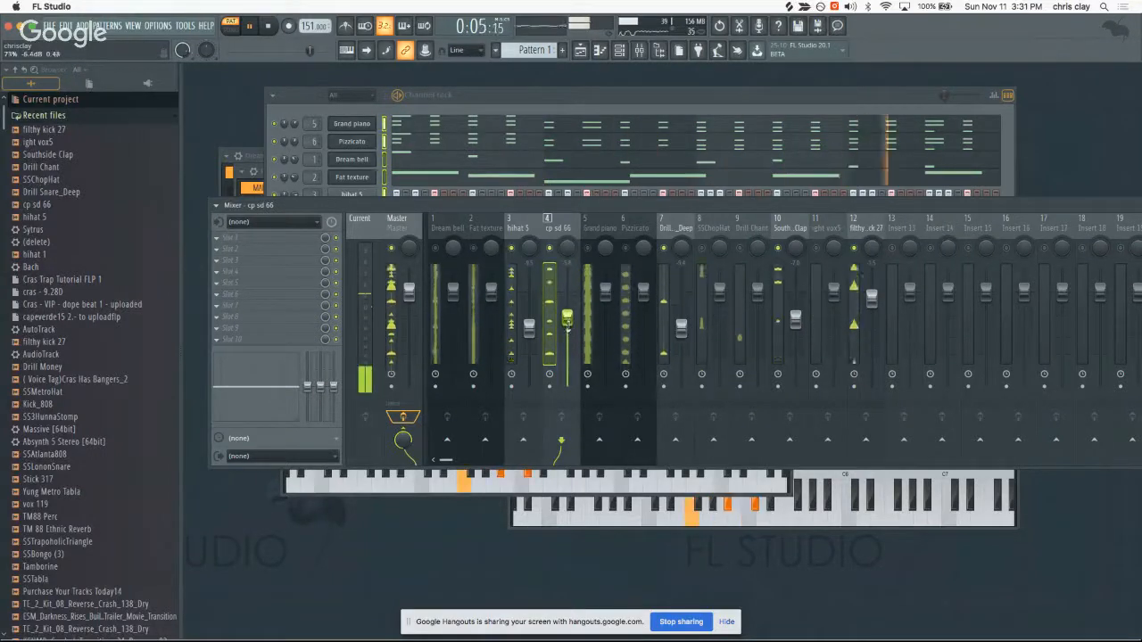
- Lower the mixer faders of Pizzicato to about -4.2 dB and SSChopHat to about -6.8 dB, plus those of Drill Chant and ight vox5
{"action": "left_click", "coordinate": [629, 258]}
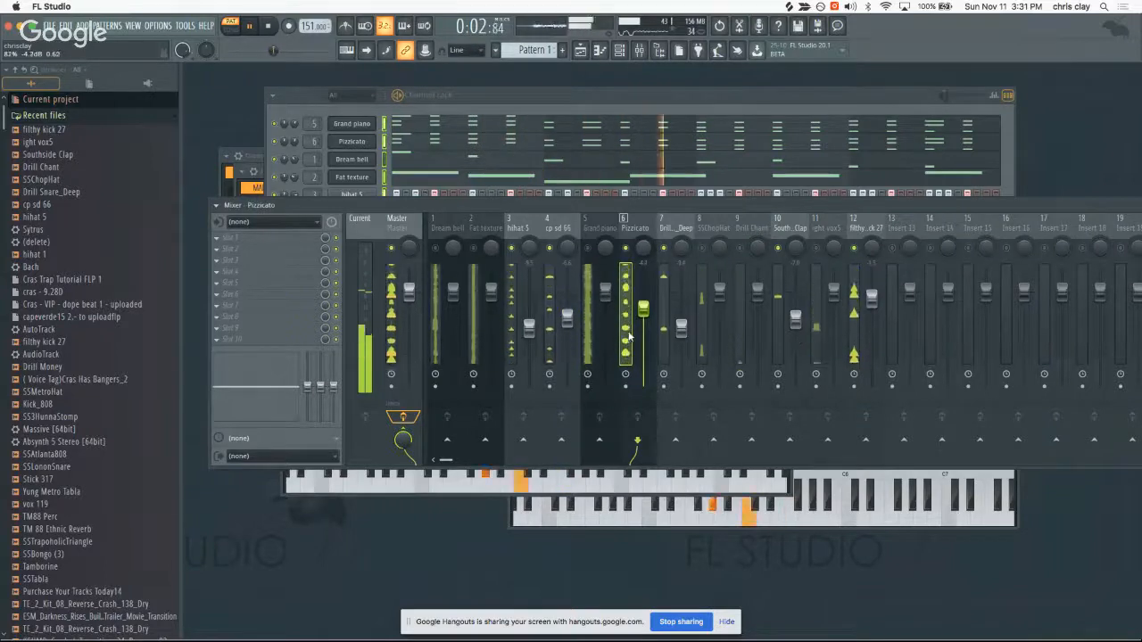
{"action": "left_click", "coordinate": [629, 249]}
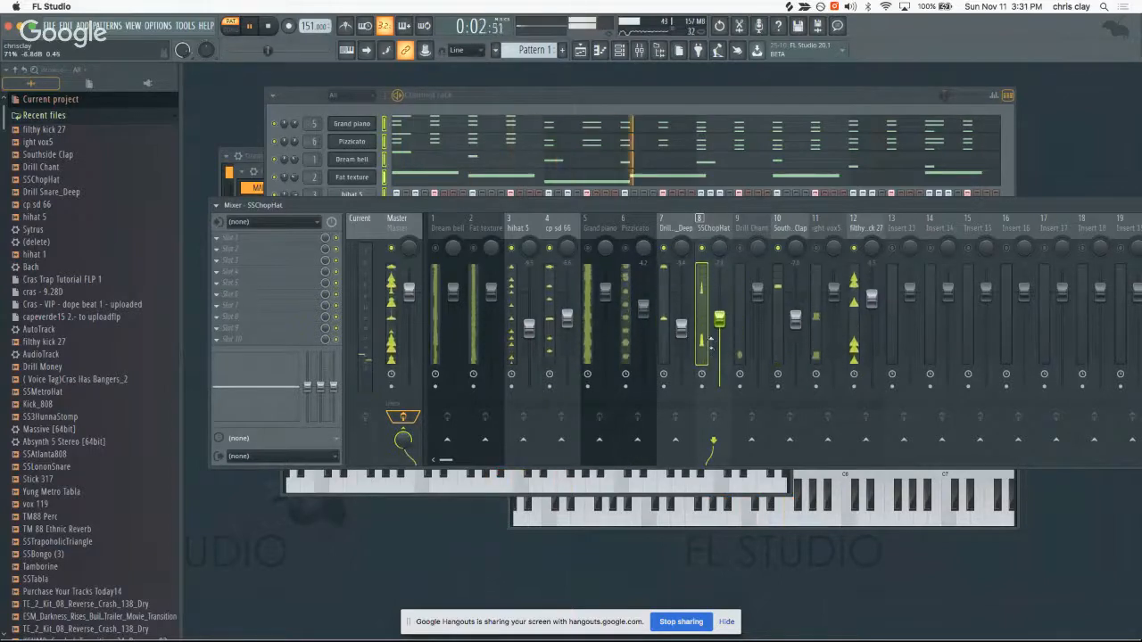
{"action": "left_click", "coordinate": [741, 249]}
{"action": "left_click_drag", "start_coordinate": [751, 286], "coordinate": [751, 347]}
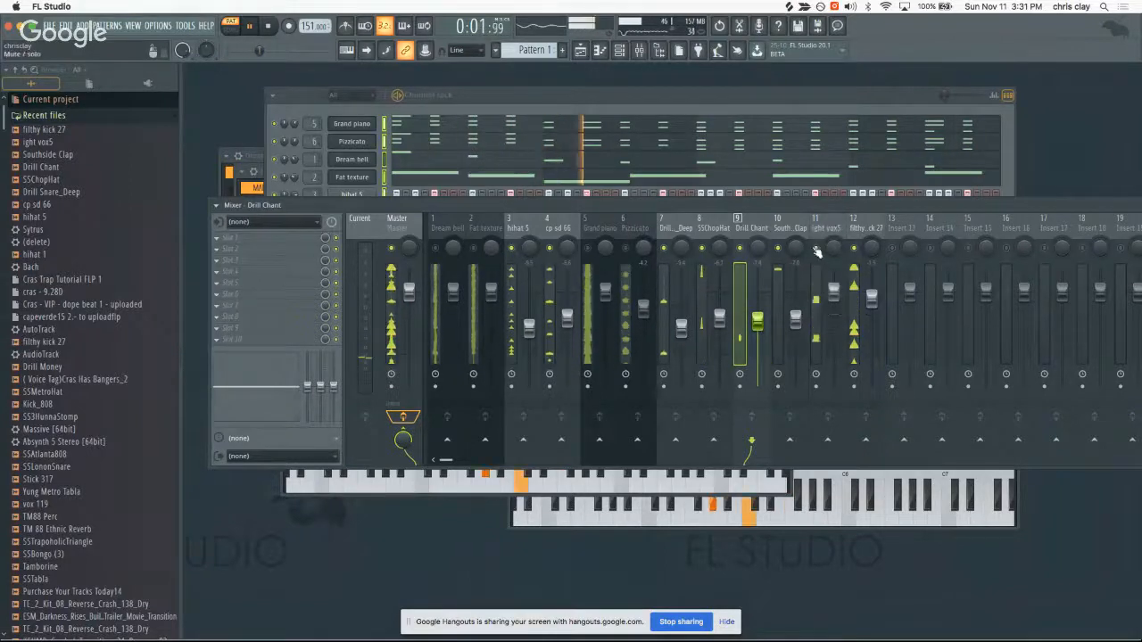
{"action": "left_click_drag", "start_coordinate": [833, 293], "coordinate": [822, 339]}
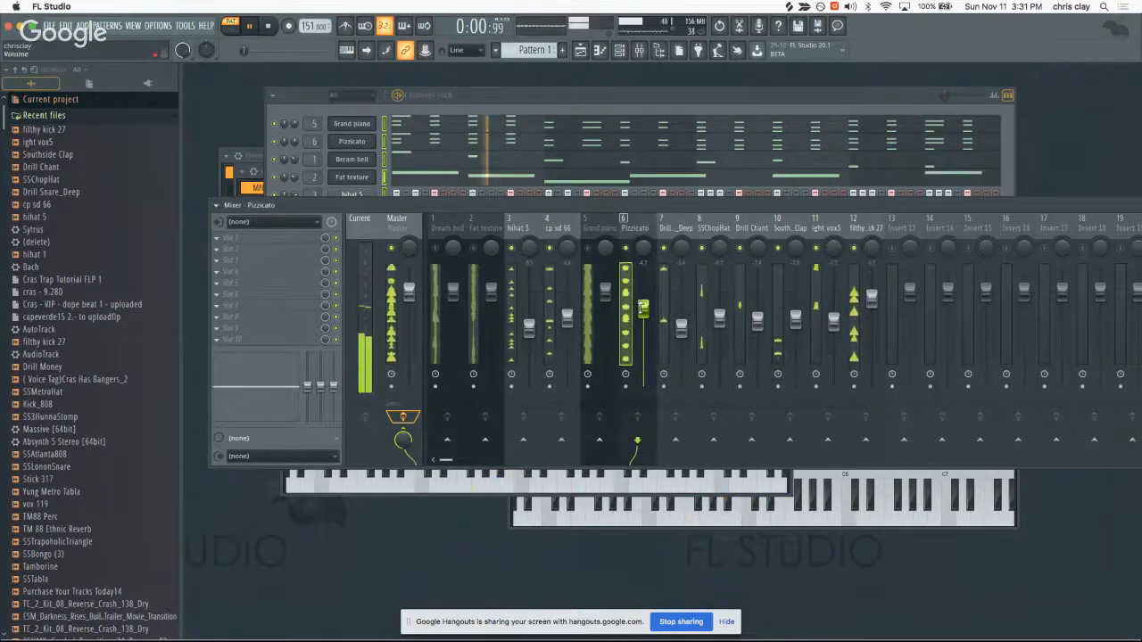
- Add Fruity Reverb 2 to the Pizzicato mixer track with default settings and lower its fader to about -6.4 dB
{"action": "left_click", "coordinate": [626, 93]}
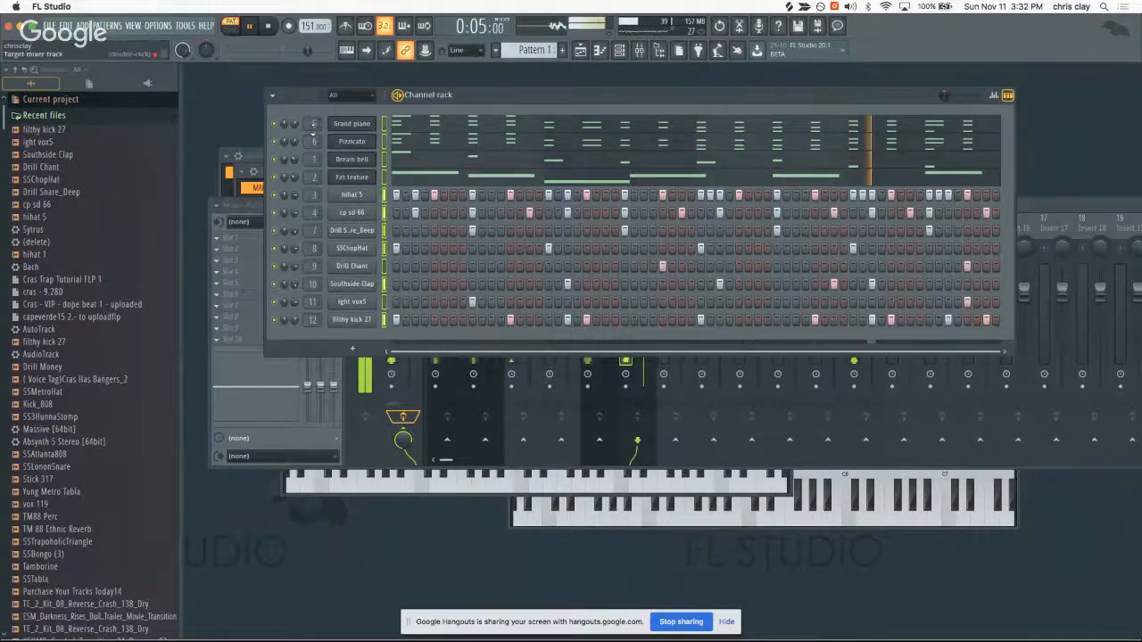
{"action": "left_click", "coordinate": [312, 141]}
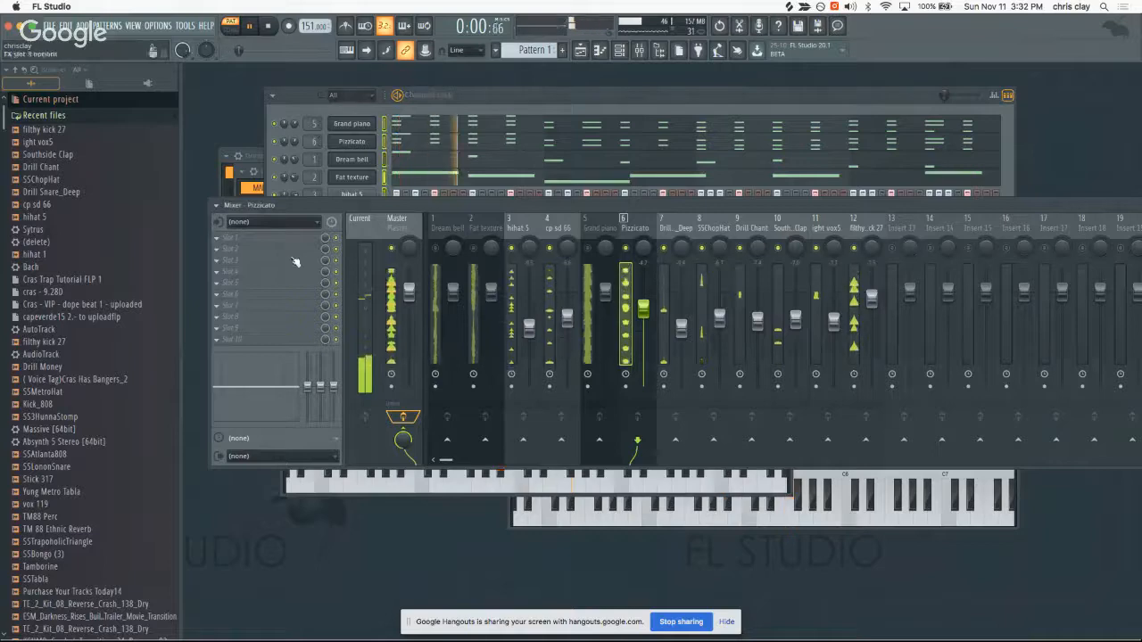
{"action": "left_click", "coordinate": [297, 226]}
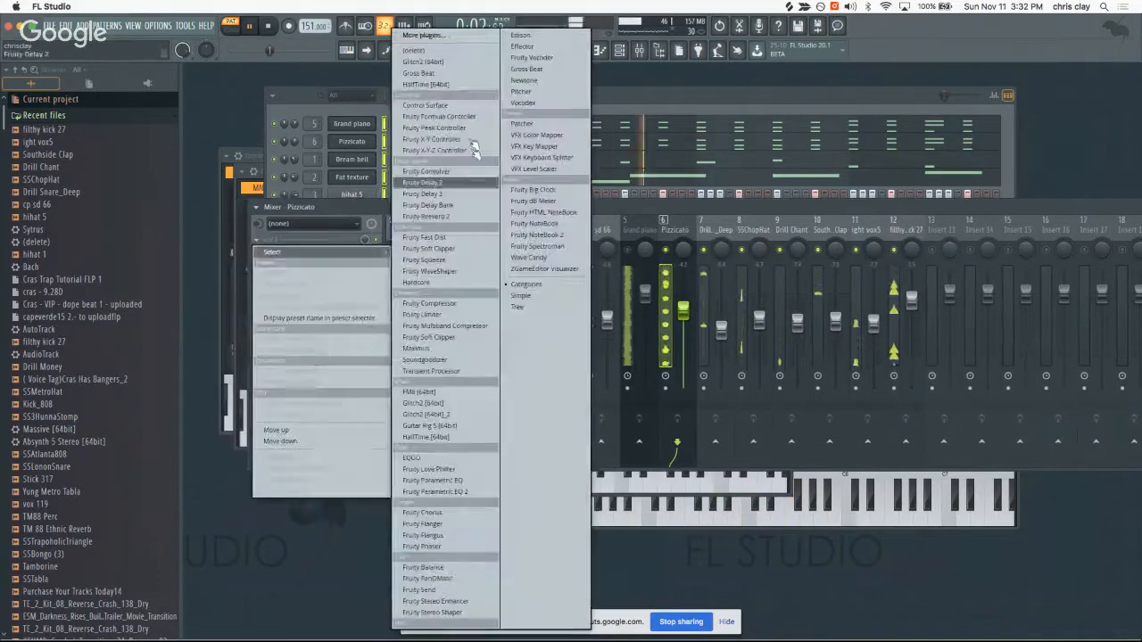
{"action": "left_click", "coordinate": [435, 217]}
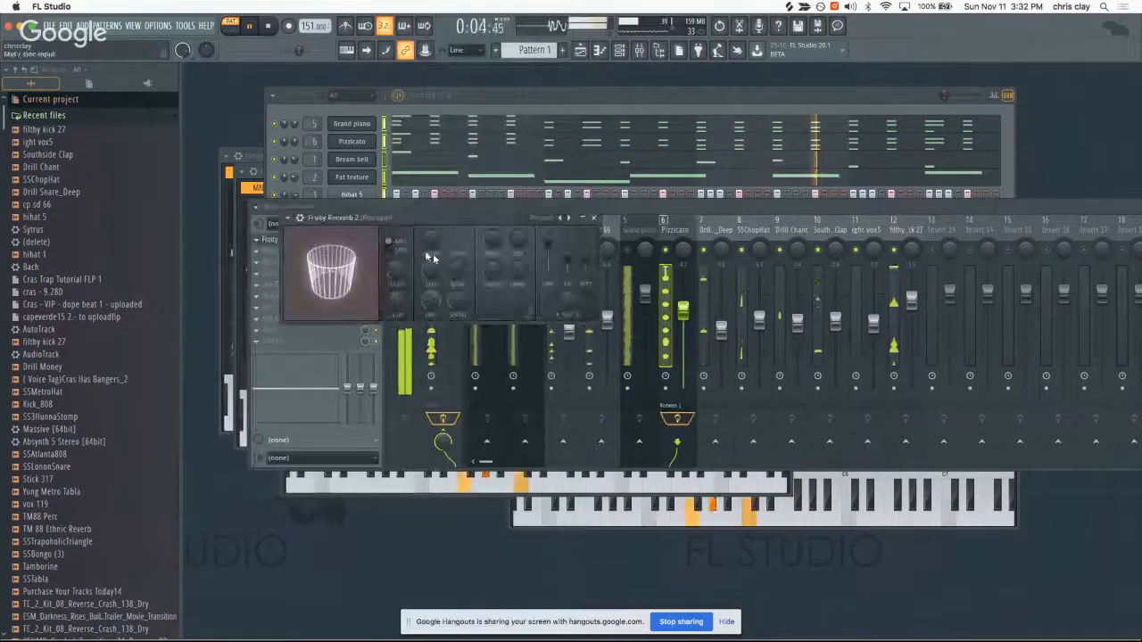
{"action": "left_click", "coordinate": [593, 218]}
{"action": "left_click_drag", "start_coordinate": [683, 322], "coordinate": [684, 319]}
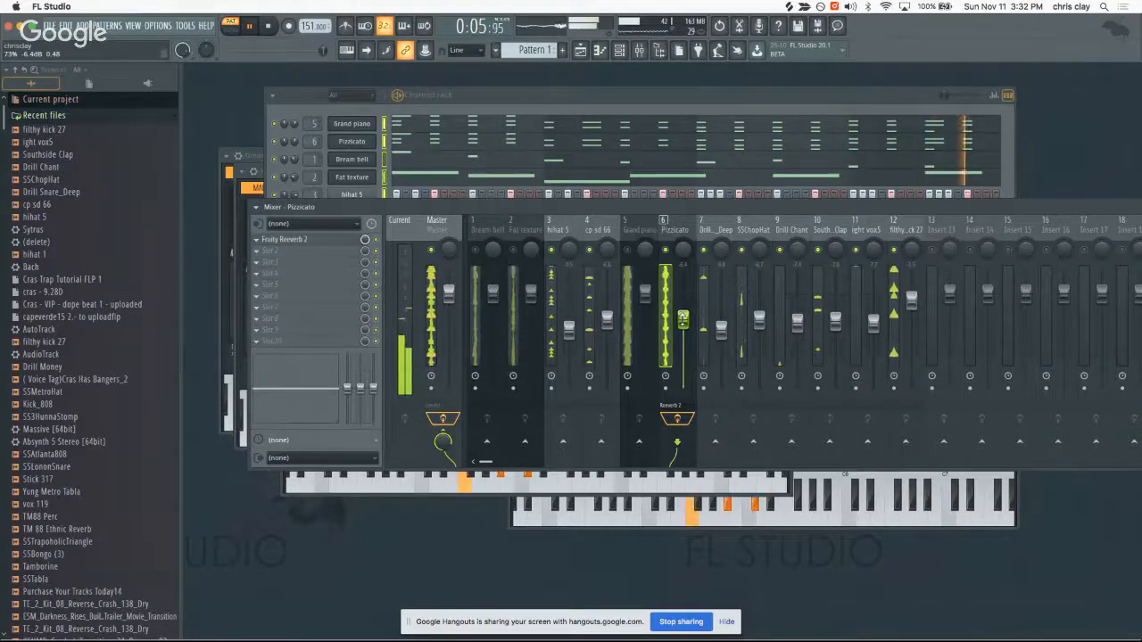
- Unmute the Grand piano mixer track and lower its fader to the level of the Pizzicato track
{"action": "left_click", "coordinate": [536, 94]}
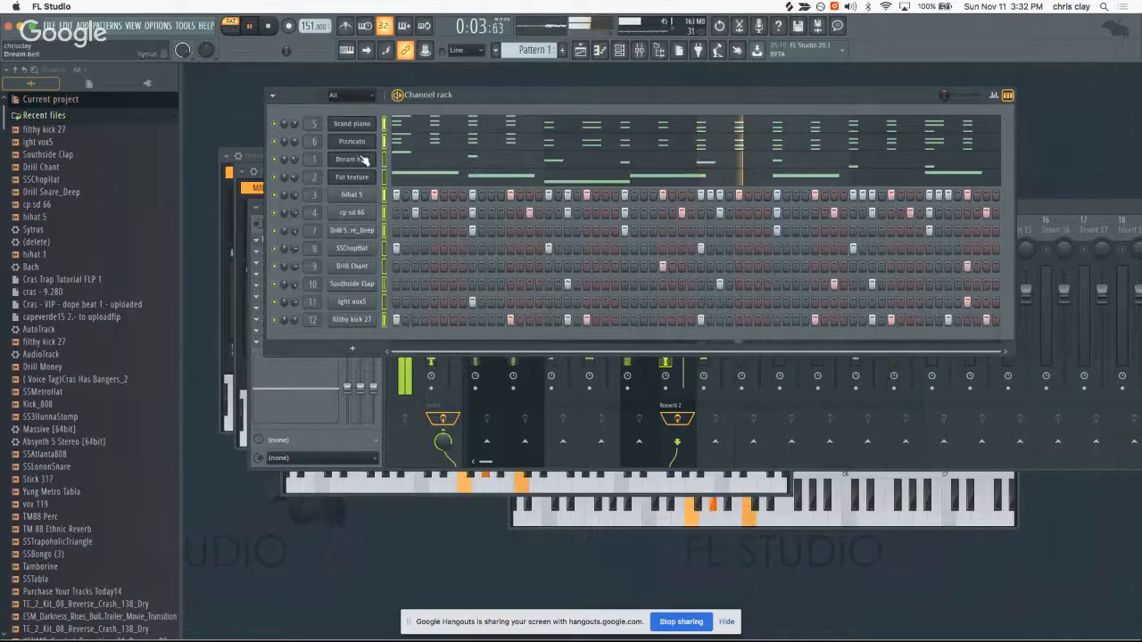
{"action": "left_click", "coordinate": [1048, 213]}
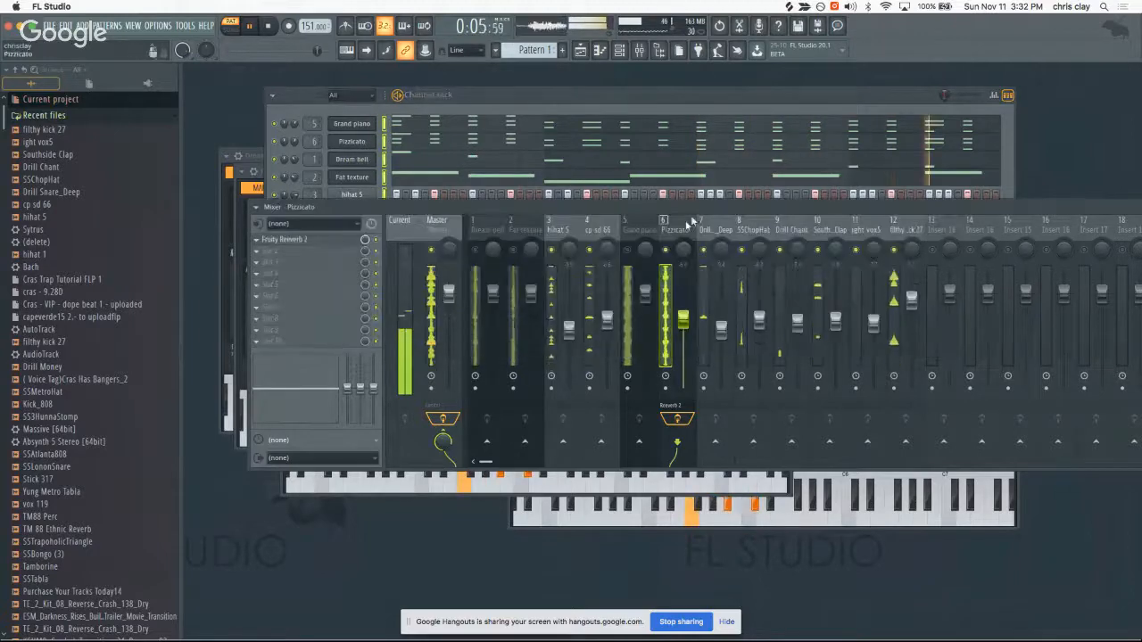
{"action": "left_click_drag", "start_coordinate": [644, 295], "coordinate": [636, 357]}
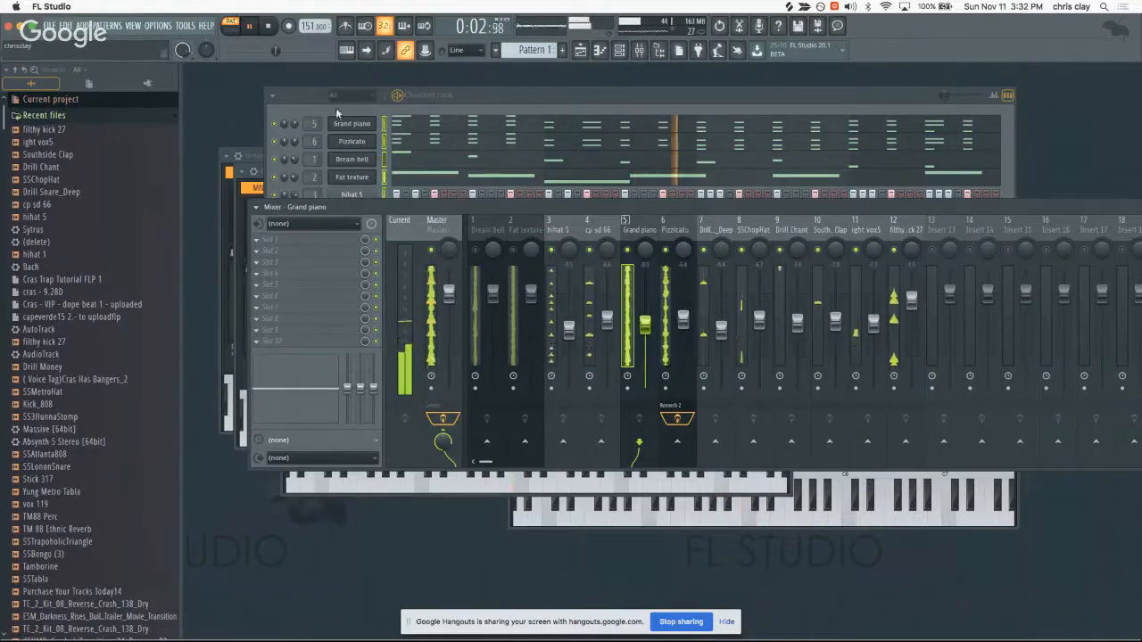
- Load Fruity Chorus with its default settings into the first effect slot of the Grand piano mixer track
{"action": "left_click", "coordinate": [312, 125]}
{"action": "double_click", "coordinate": [313, 125]}
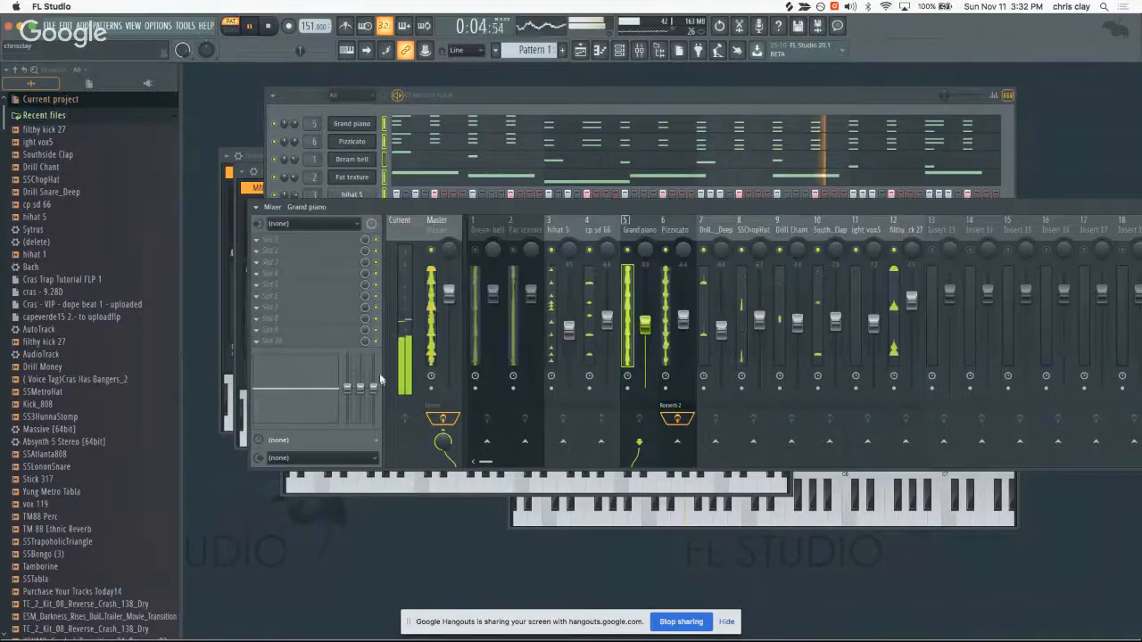
{"action": "left_click", "coordinate": [259, 241]}
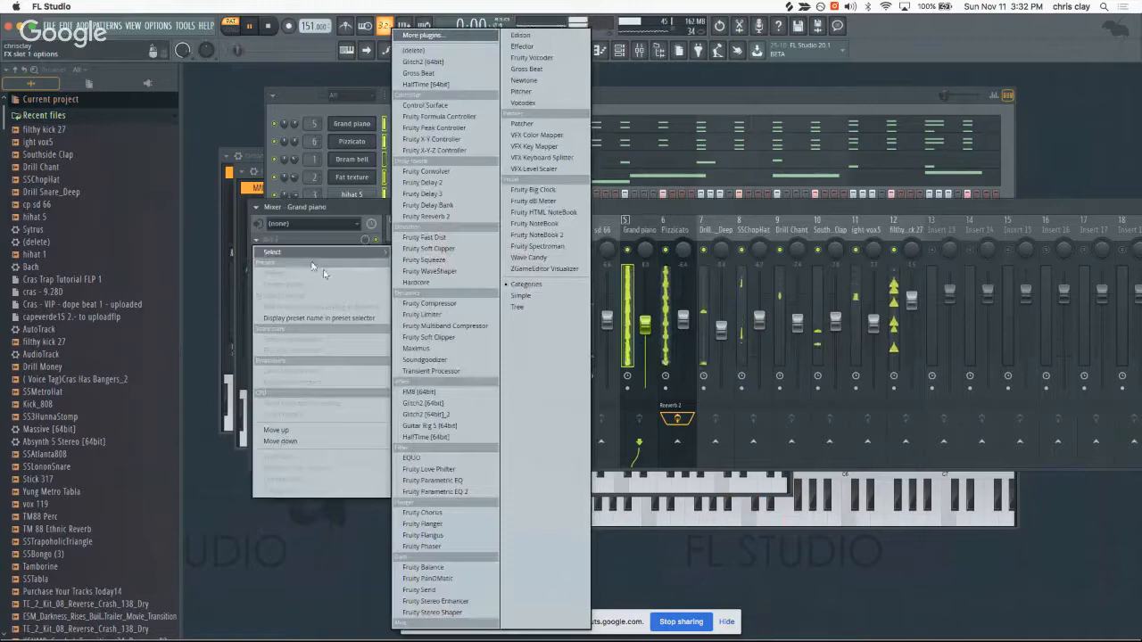
{"action": "left_click", "coordinate": [423, 513]}
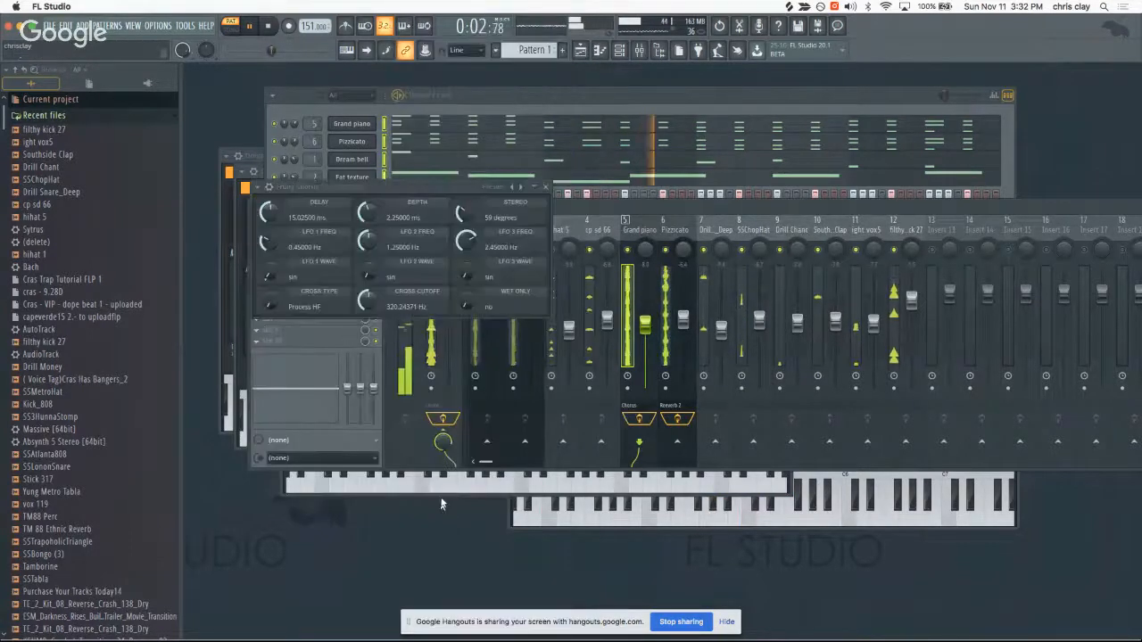
{"action": "left_click", "coordinate": [543, 189]}
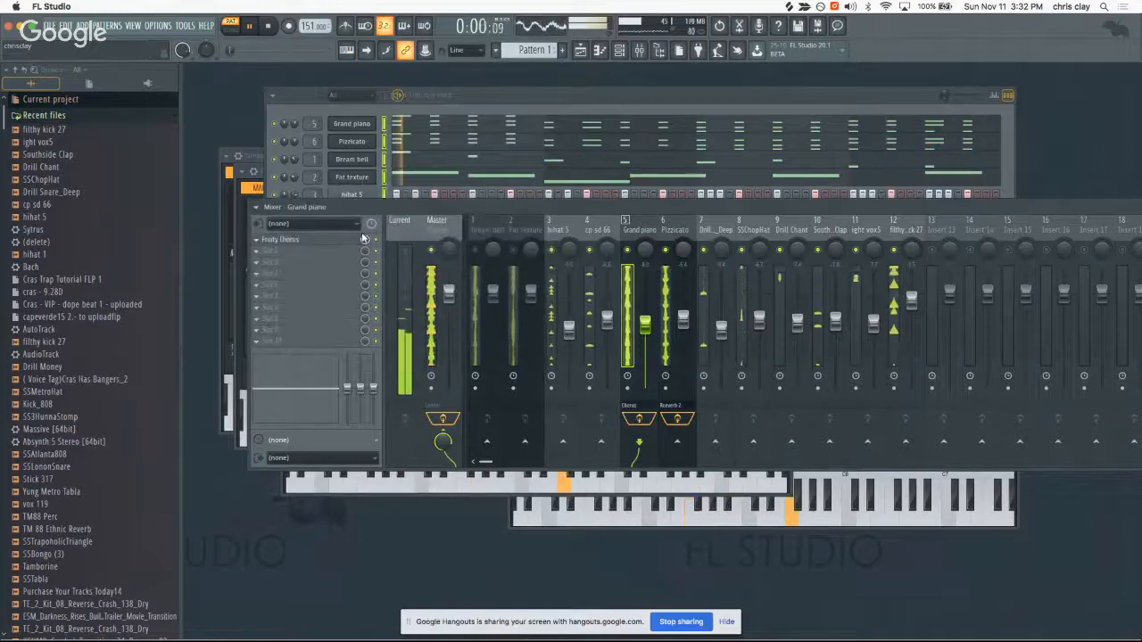
- Add Fruity parametric EQ 2 to the Grand piano track's second slot and steeply cut band 1 near 59 Hz and band 7 near 10.3 kHz
{"action": "left_click", "coordinate": [257, 253]}
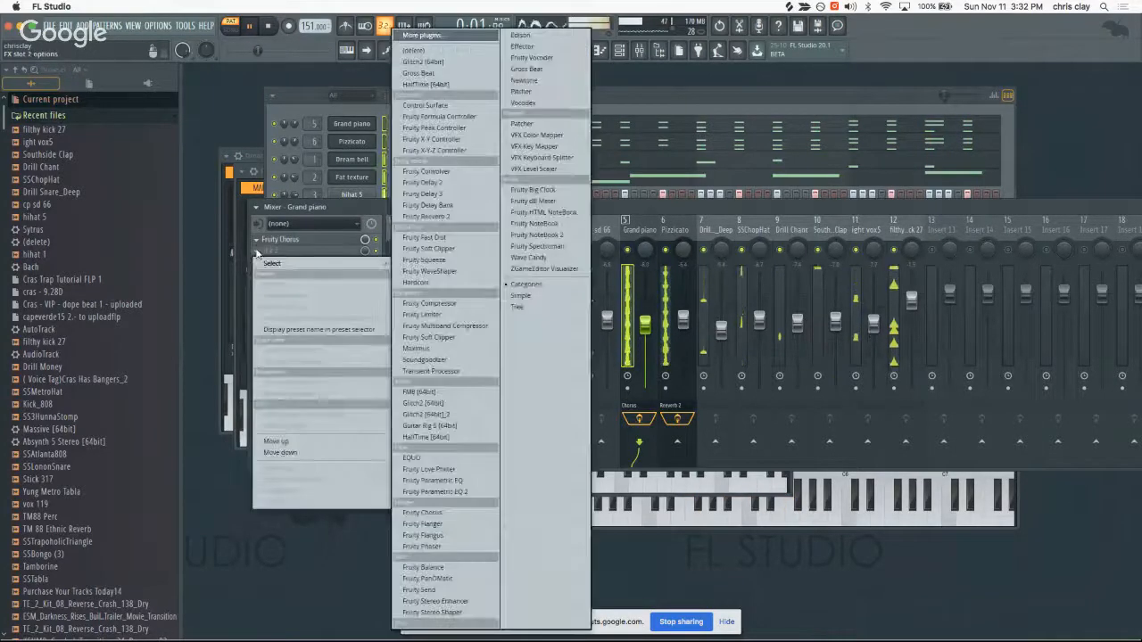
{"action": "left_click", "coordinate": [439, 493]}
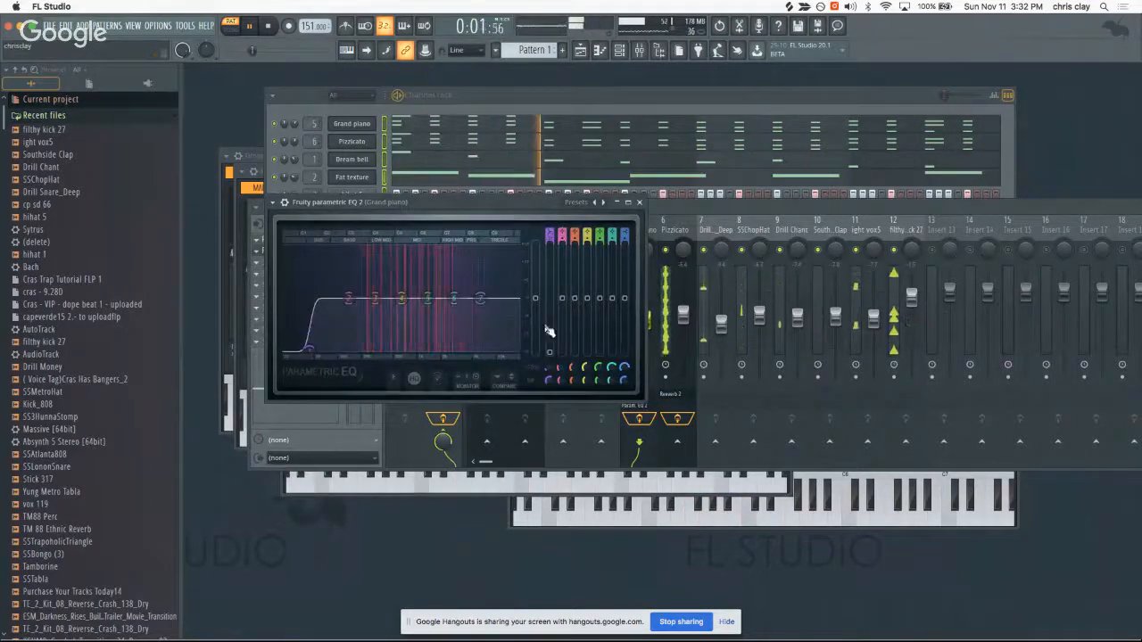
{"action": "left_click_drag", "start_coordinate": [549, 368], "coordinate": [542, 348]}
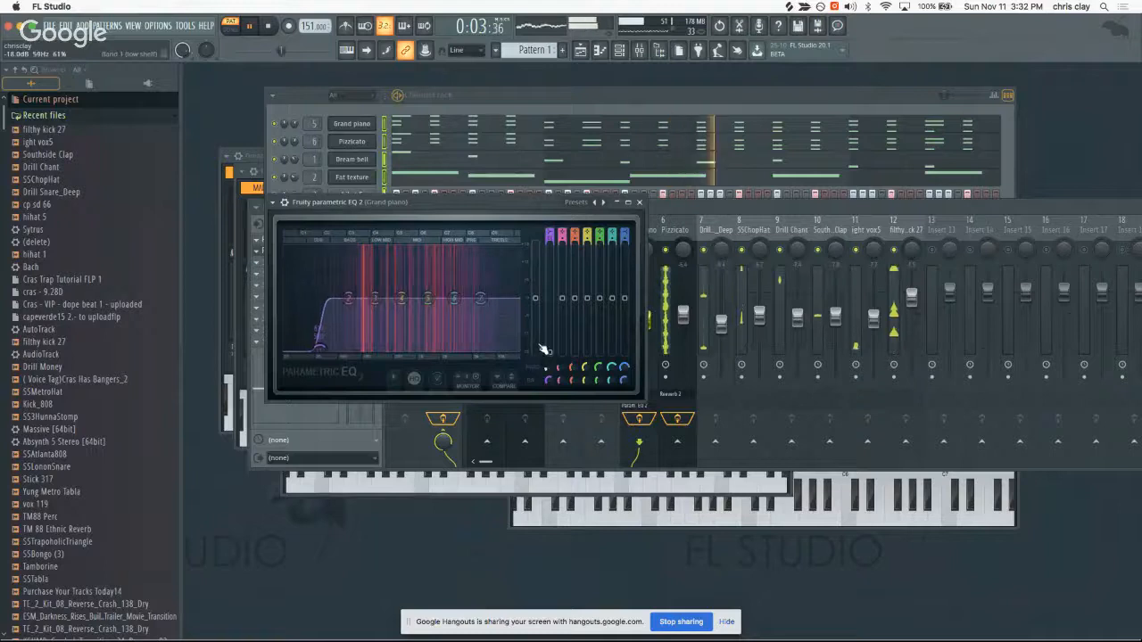
{"action": "left_click_drag", "start_coordinate": [482, 299], "coordinate": [504, 349]}
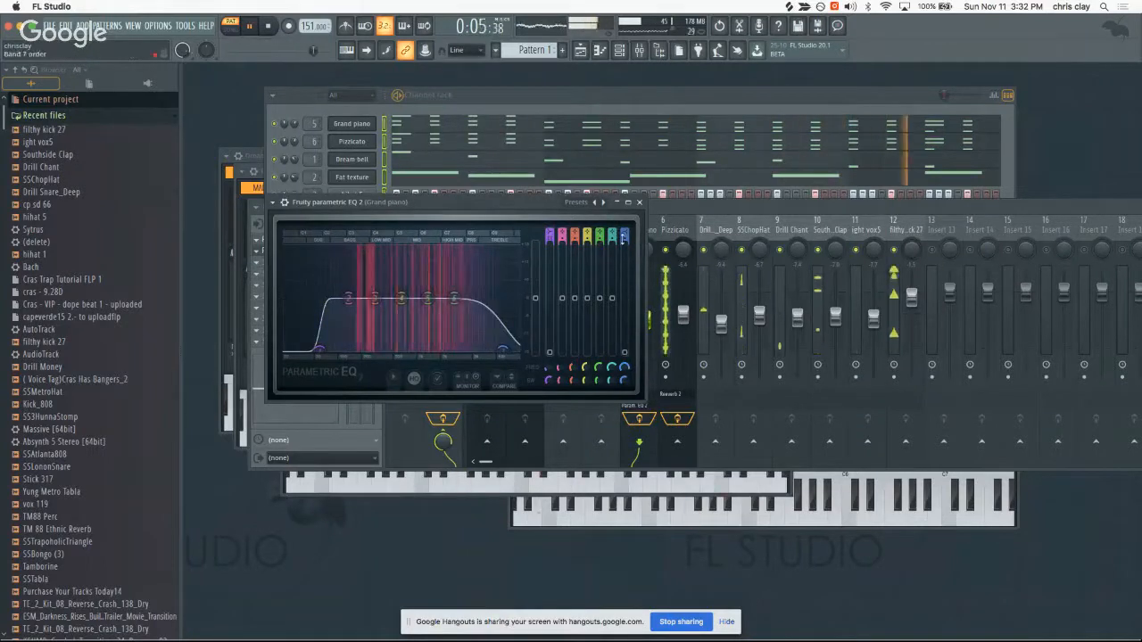
{"action": "left_click_drag", "start_coordinate": [623, 239], "coordinate": [622, 234]}
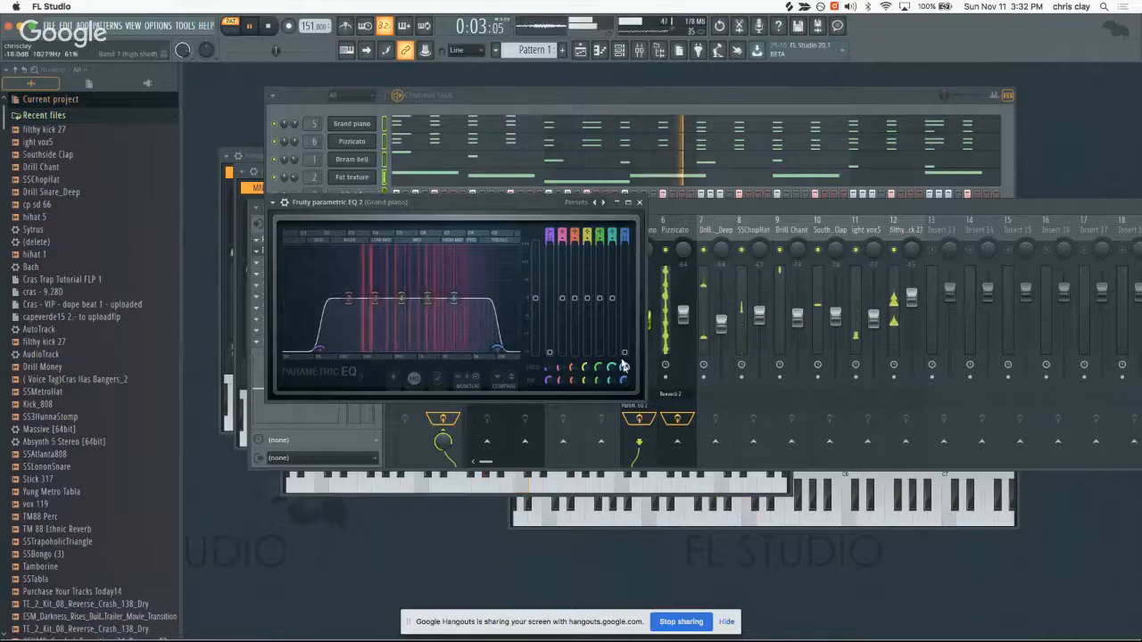
- Return to the mixer, unmute the Fat texture track and lower its fader to about -5.6 dB
{"action": "left_click", "coordinate": [610, 90]}
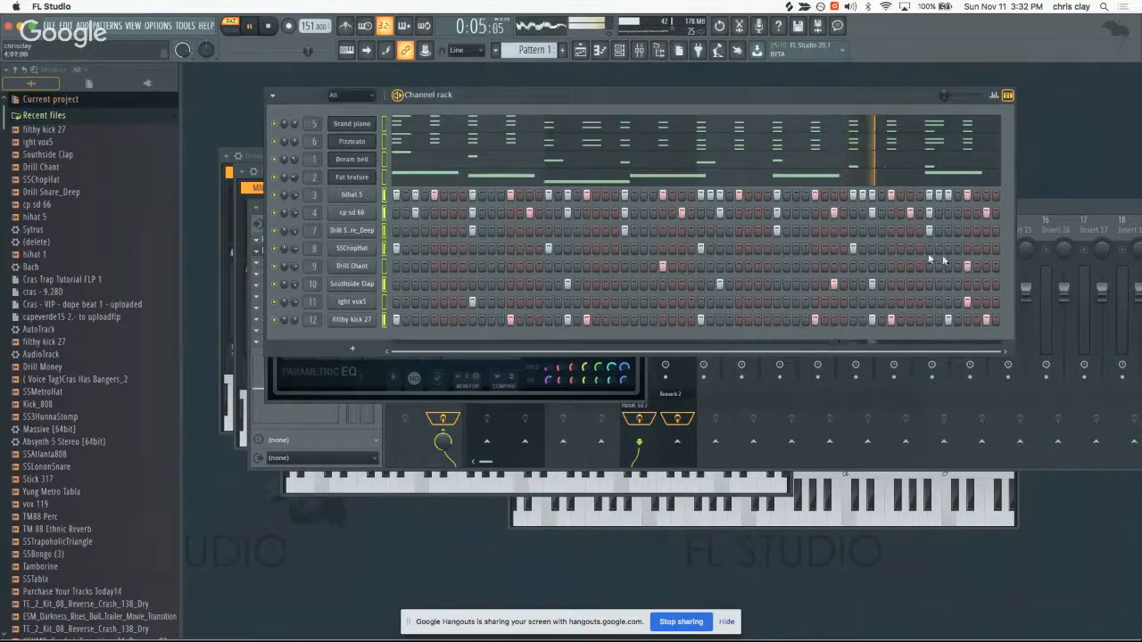
{"action": "left_click", "coordinate": [1041, 208]}
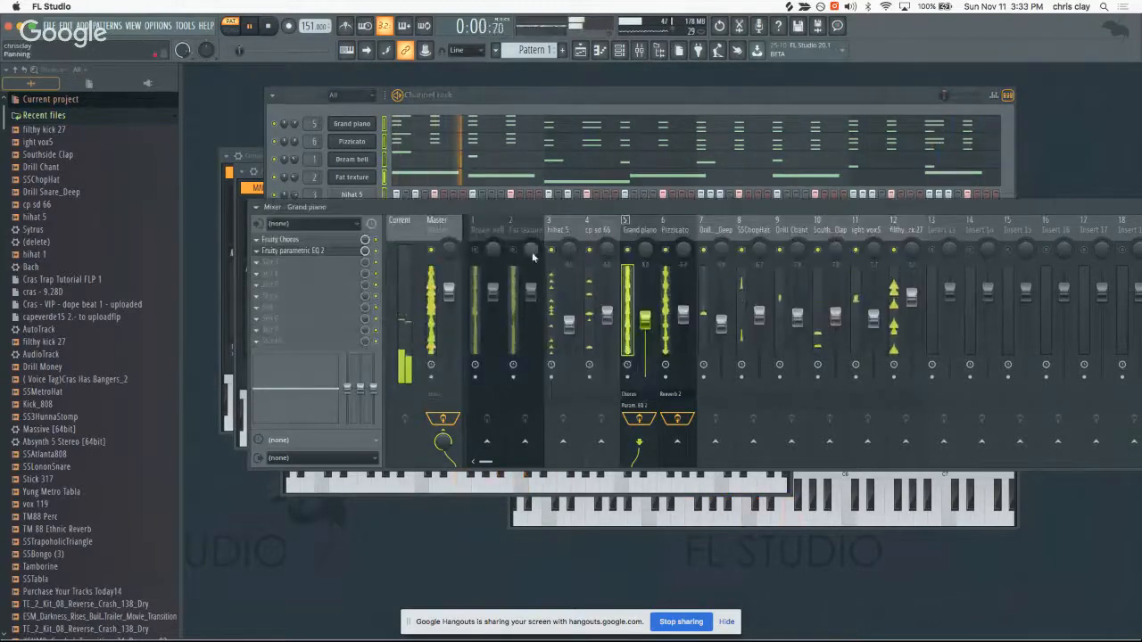
{"action": "left_click_drag", "start_coordinate": [531, 291], "coordinate": [532, 353]}
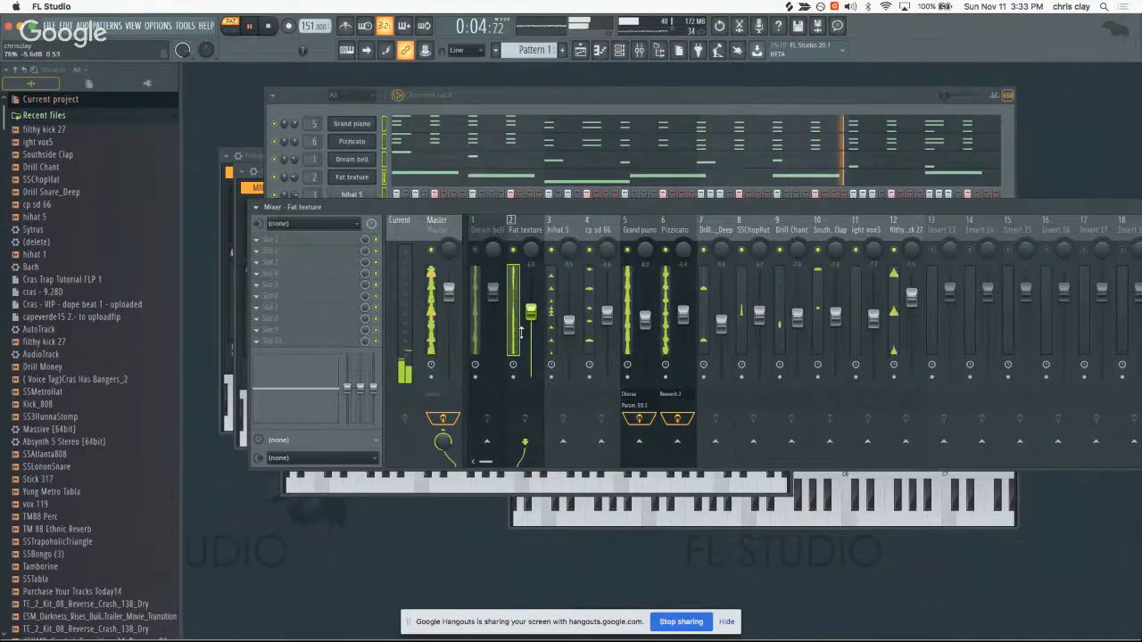
- Lower the Dream bell mixer track's volume to about -2.8 dB while the pattern plays
{"action": "left_click_drag", "start_coordinate": [531, 308], "coordinate": [492, 301]}
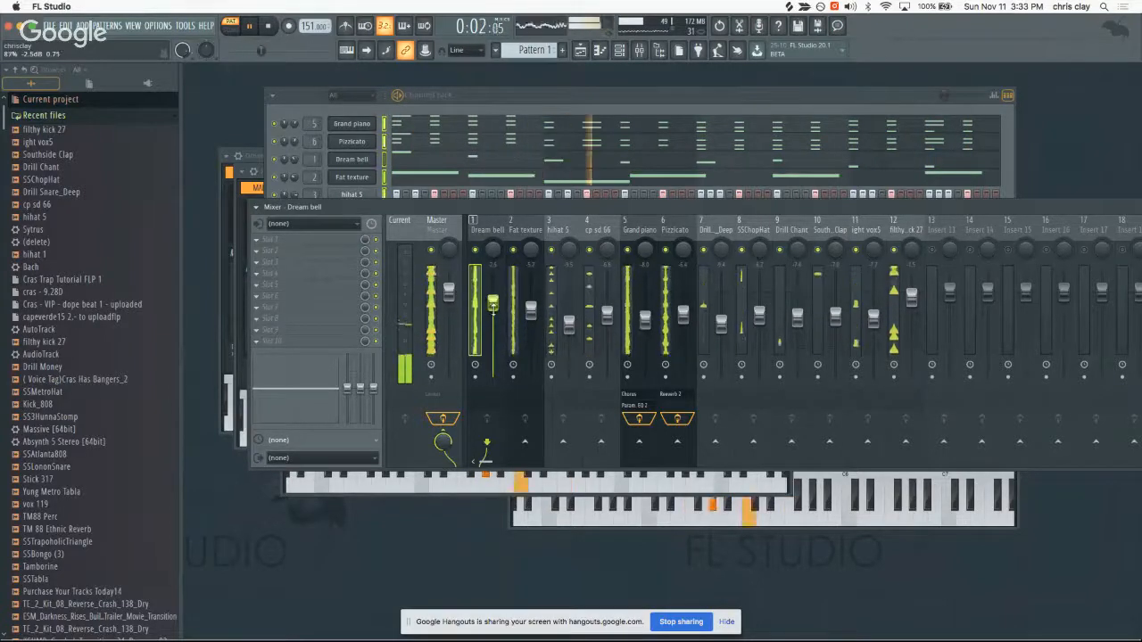
{"action": "left_click", "coordinate": [269, 25]}
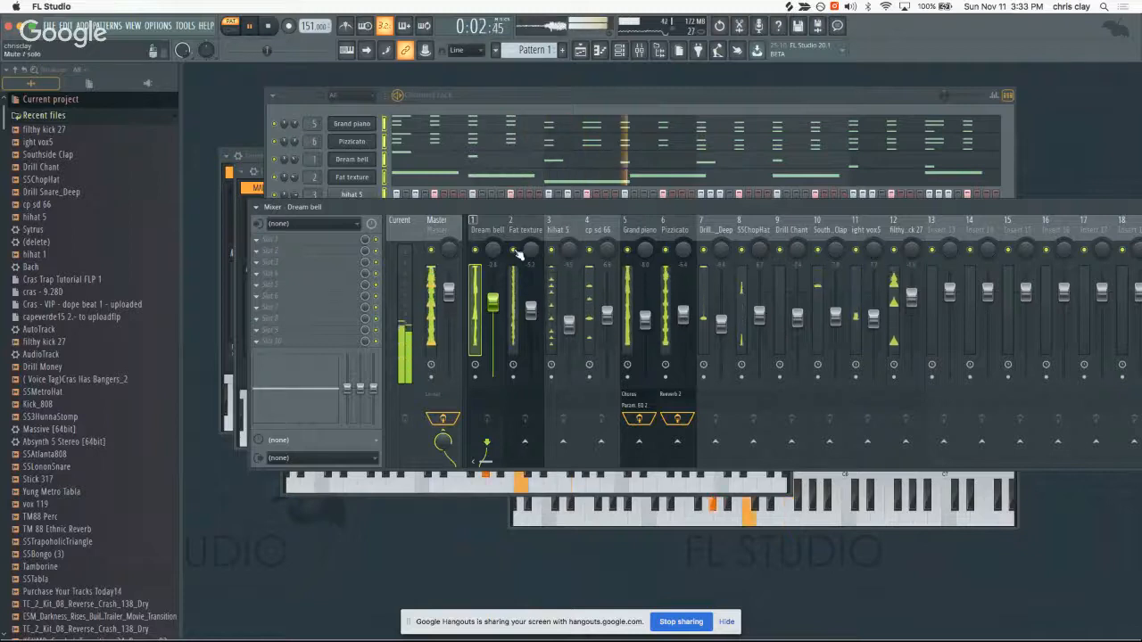
- Try the master volume at about -29.3 dB during playback, and return the fader to near full level
{"action": "left_click_drag", "start_coordinate": [449, 293], "coordinate": [451, 371]}
{"action": "key", "text": "space"}
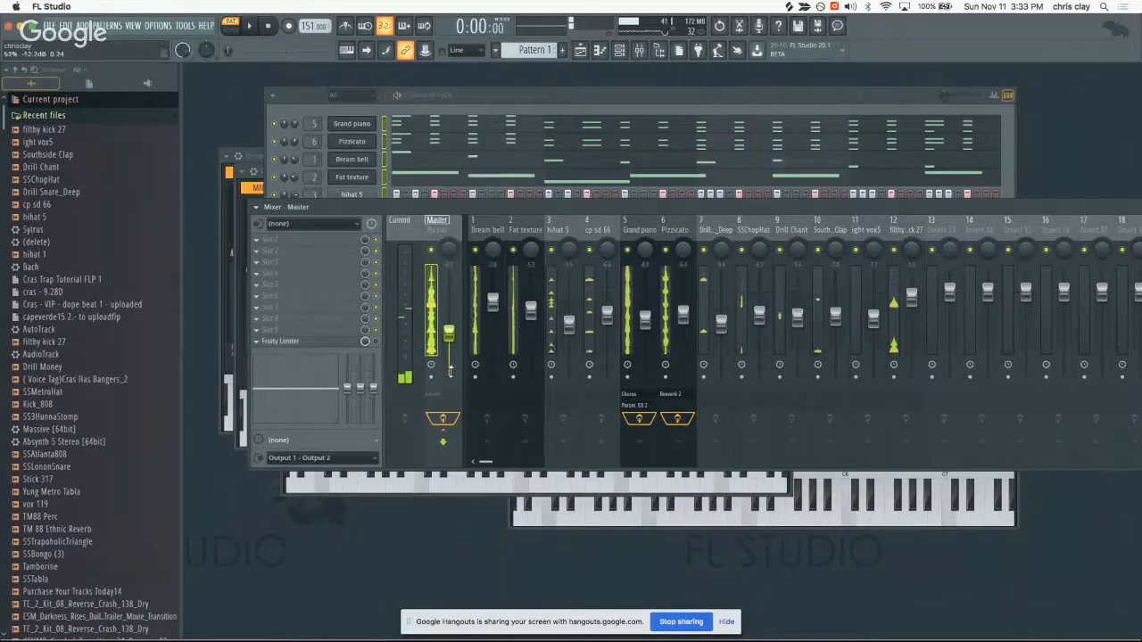
{"action": "key", "text": "space"}
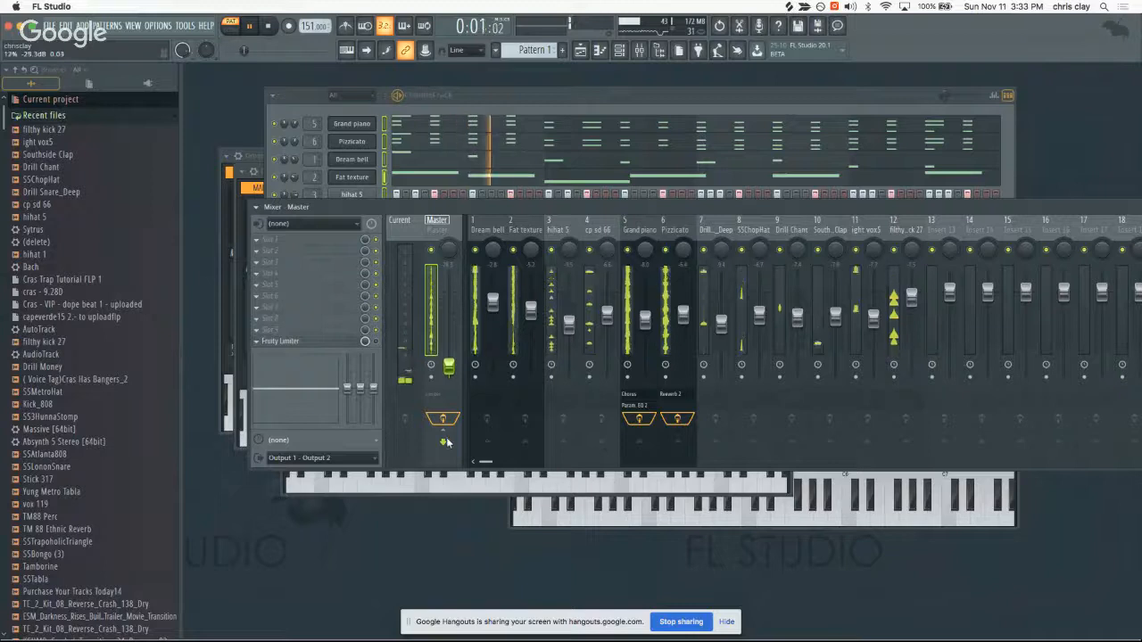
{"action": "key", "text": "space"}
{"action": "left_click_drag", "start_coordinate": [449, 366], "coordinate": [437, 295]}
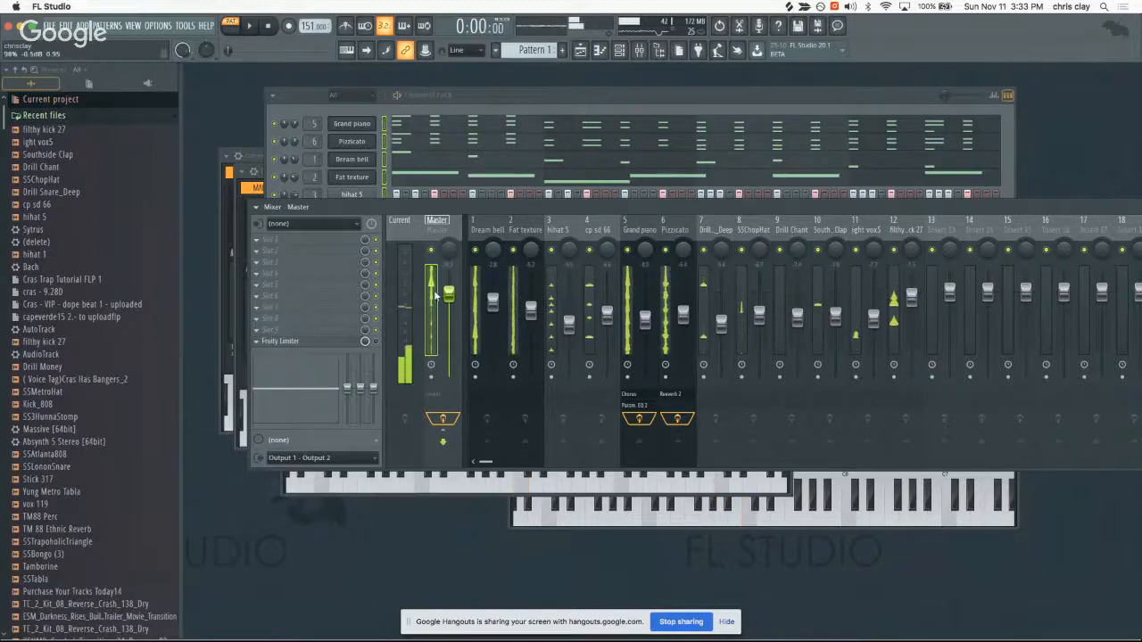
{"action": "key", "text": "space"}
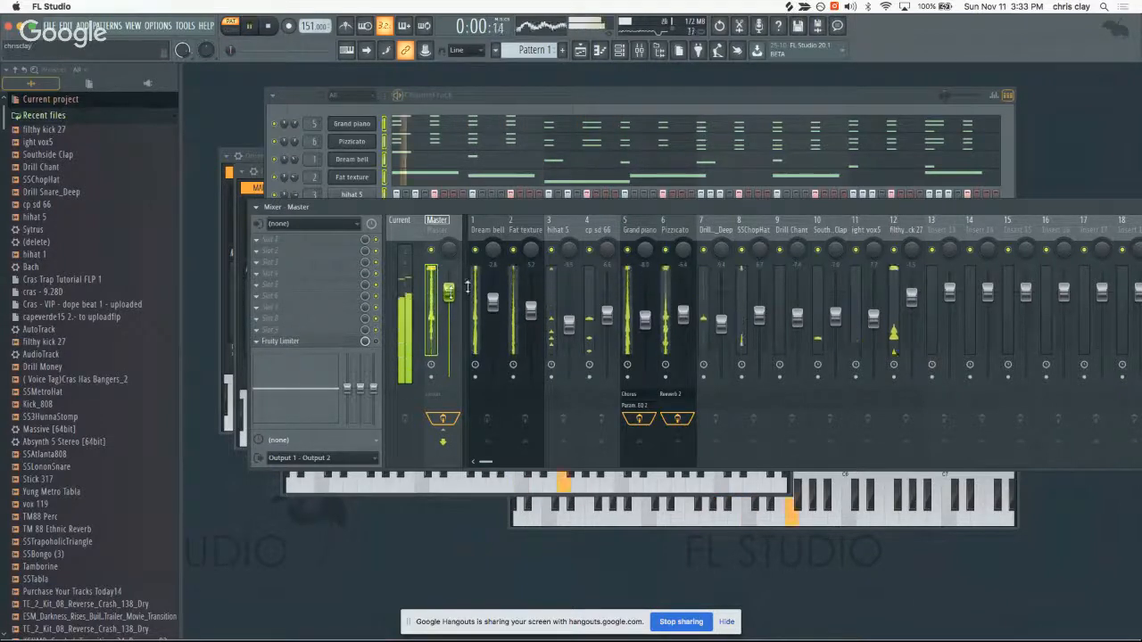
- Solo the Fat texture track to judge its level, unsolo it, and lower its volume to about -10 dB
{"action": "right_click", "coordinate": [514, 251]}
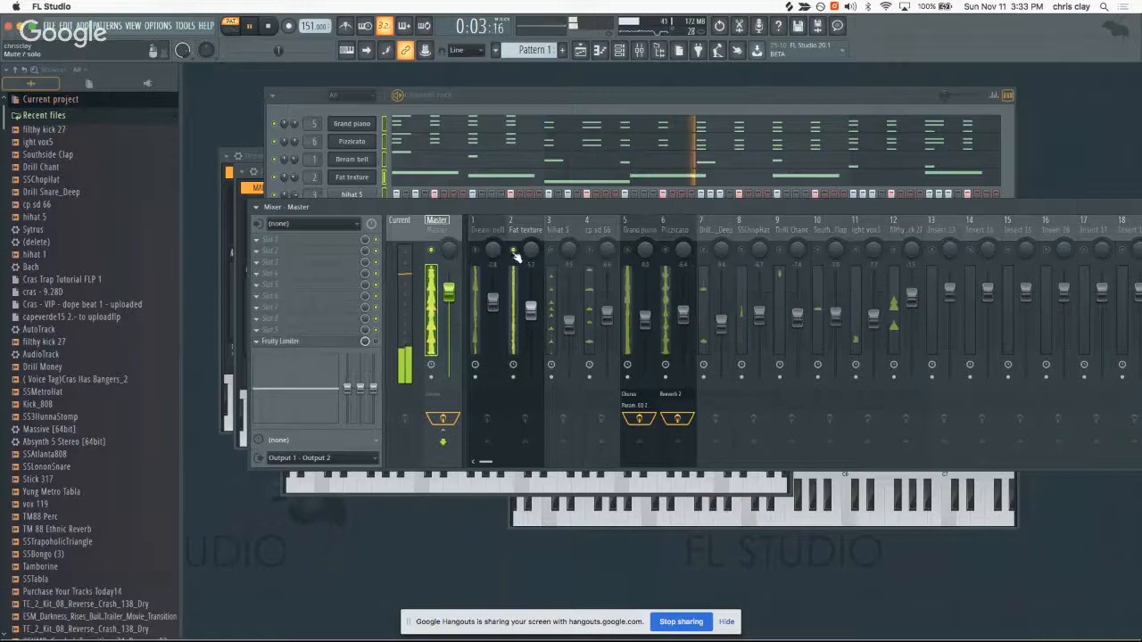
{"action": "left_click_drag", "start_coordinate": [531, 312], "coordinate": [534, 339]}
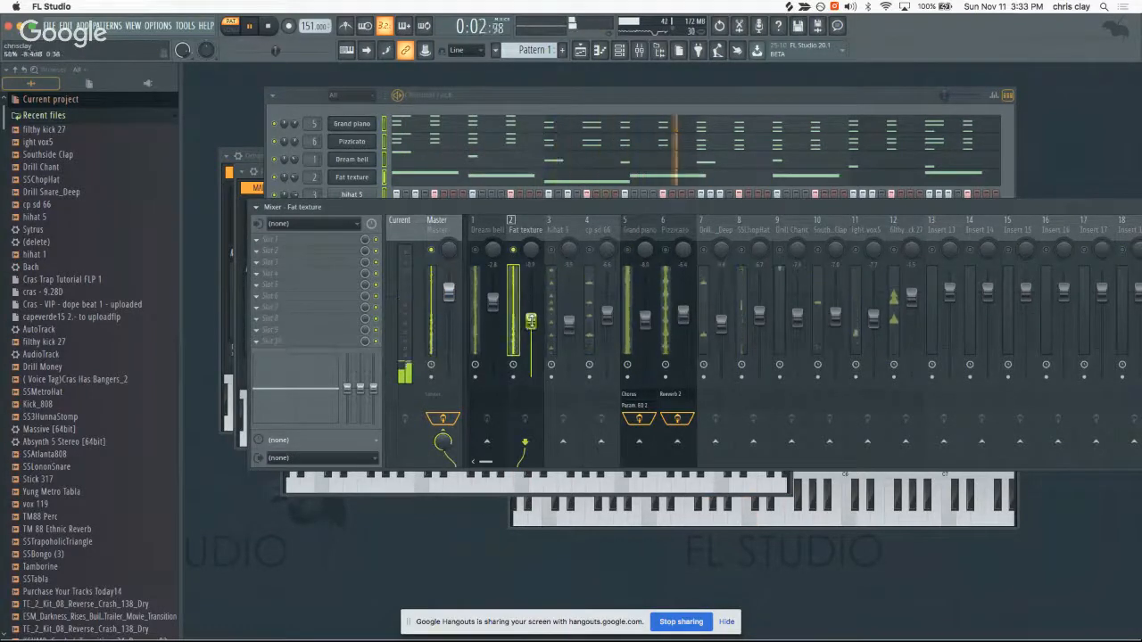
{"action": "right_click", "coordinate": [513, 250]}
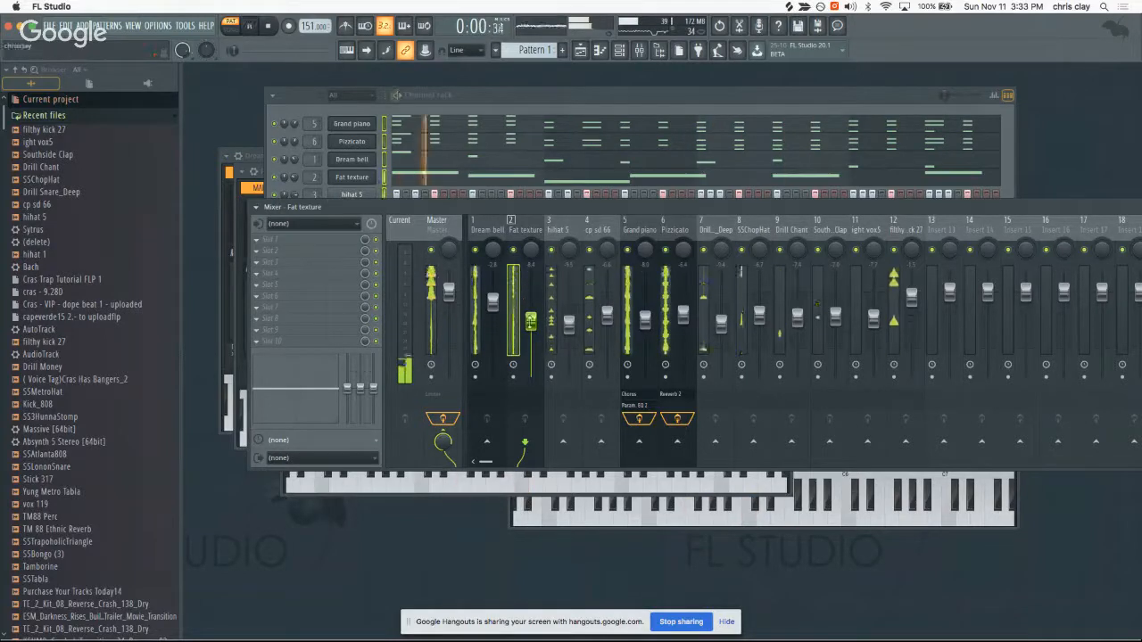
{"action": "left_click_drag", "start_coordinate": [531, 319], "coordinate": [531, 328]}
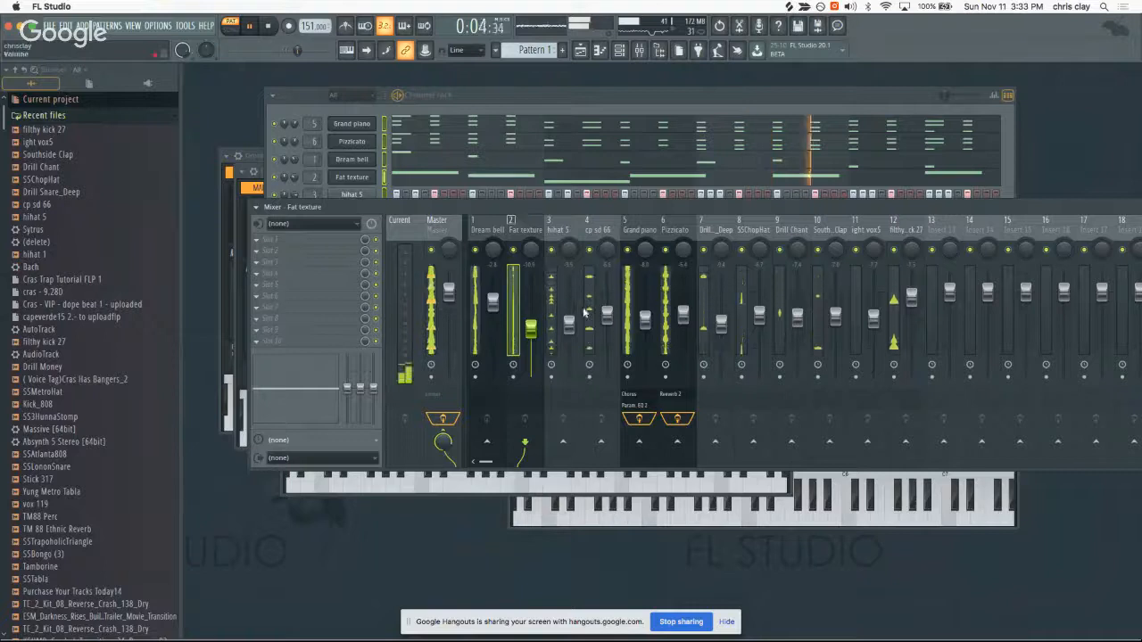
- Lower the Pizzicato volume to about -11.8 dB and trim the Grand piano, Fat texture (about -11.4 dB) and Dream bell (about -3.1 dB) levels
{"action": "right_click", "coordinate": [665, 250]}
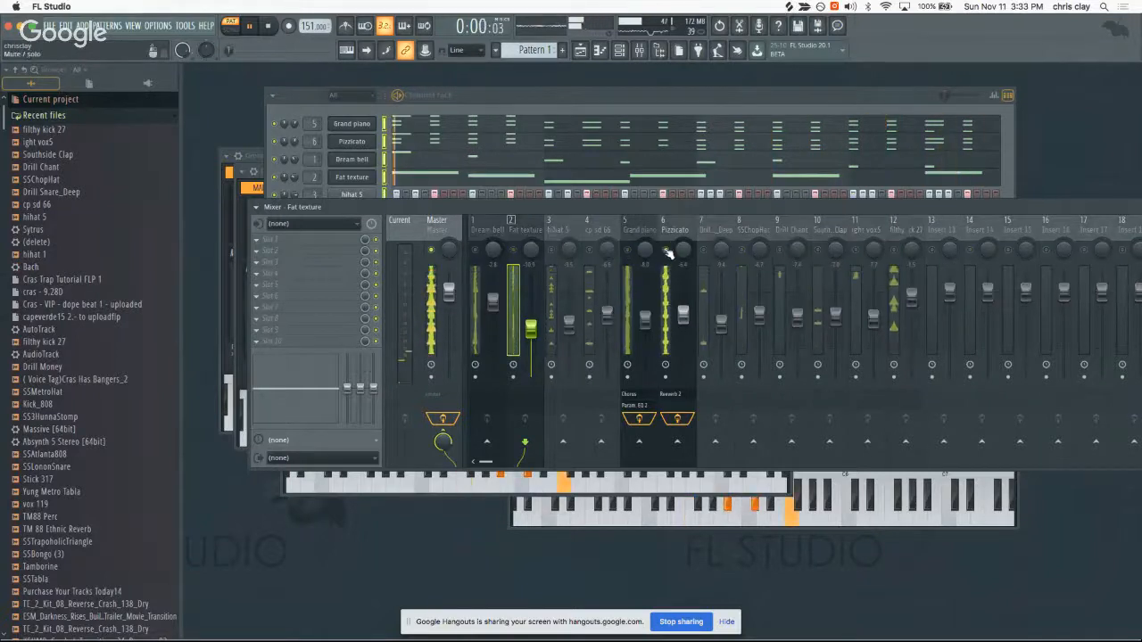
{"action": "left_click_drag", "start_coordinate": [683, 306], "coordinate": [684, 331]}
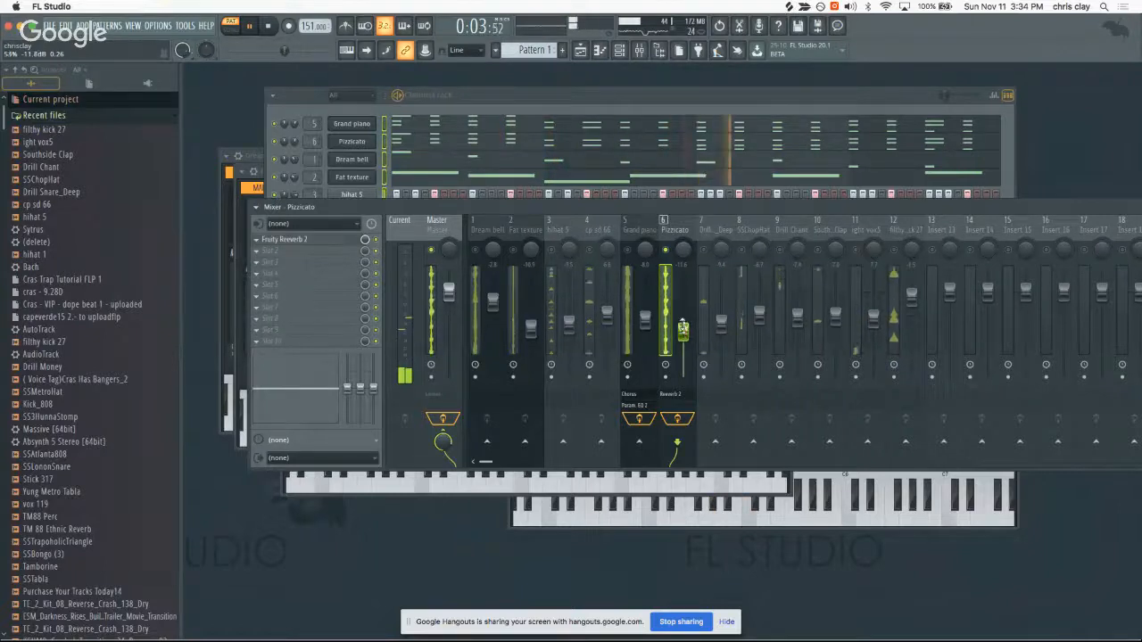
{"action": "left_click", "coordinate": [645, 318]}
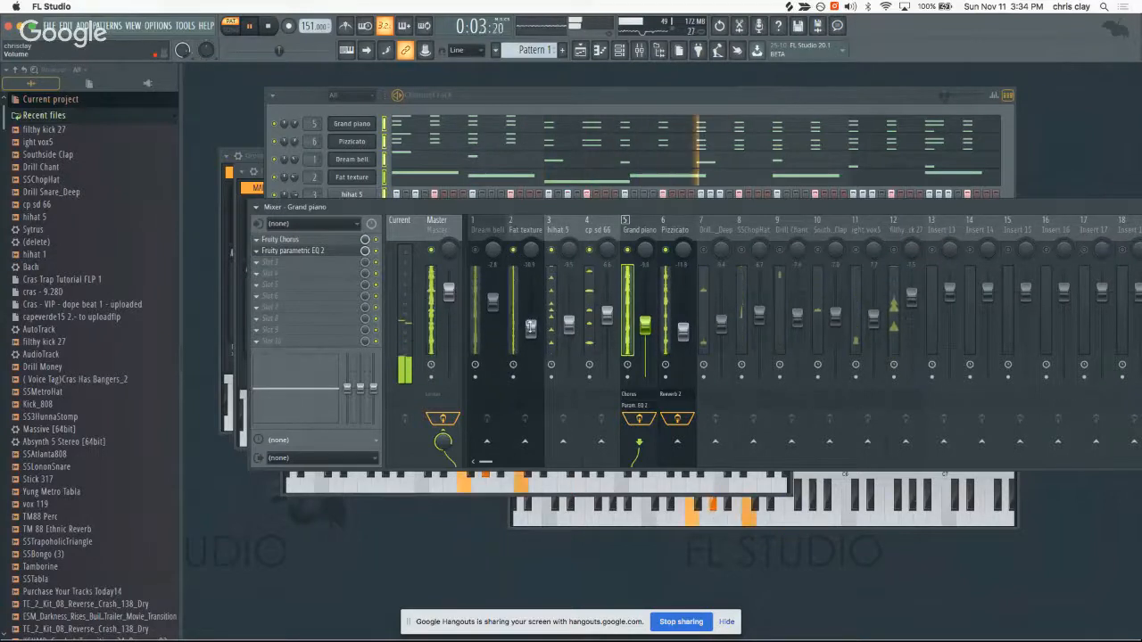
{"action": "left_click", "coordinate": [525, 267]}
{"action": "left_click", "coordinate": [483, 267]}
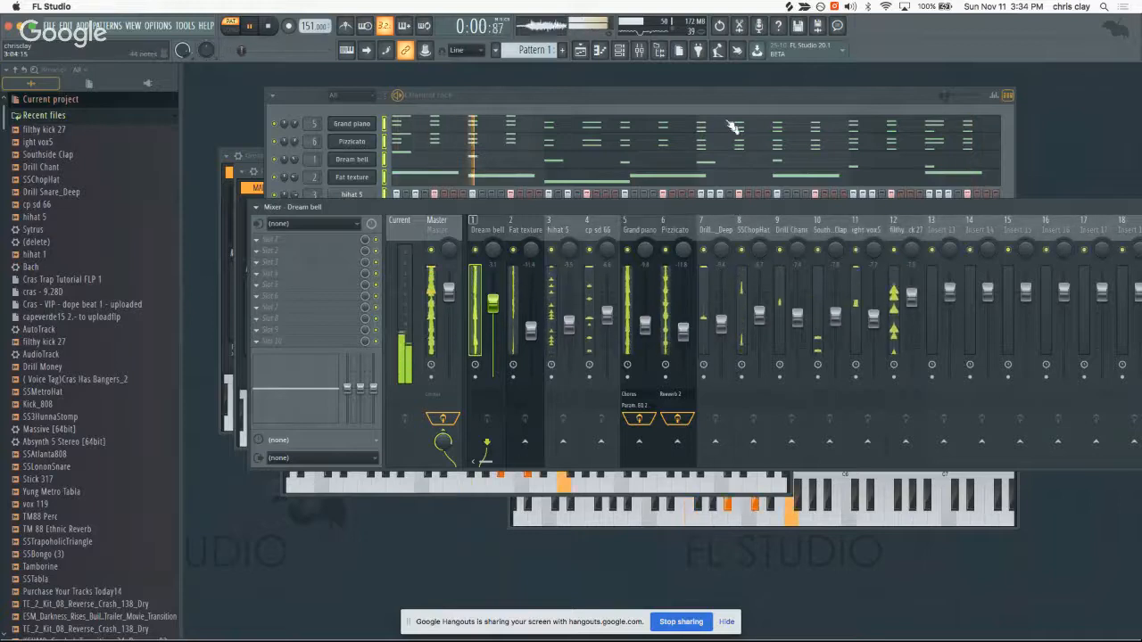
- Stop playback, set the project tempo to 156 BPM and accept restretching all channels
{"action": "key", "text": "space"}
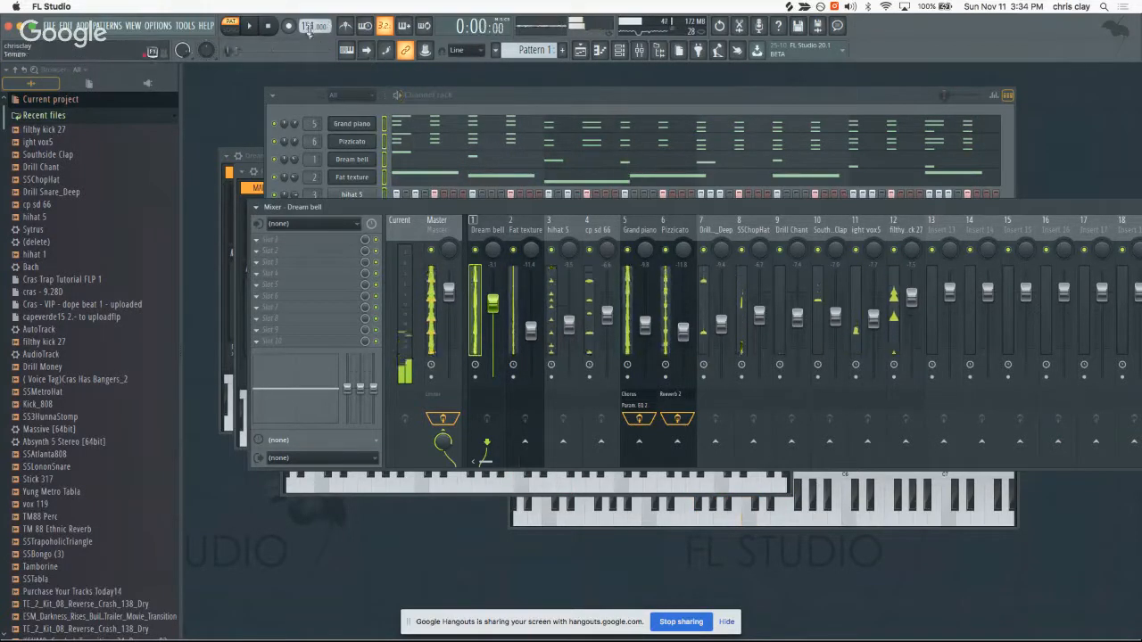
{"action": "left_click_drag", "start_coordinate": [307, 600], "coordinate": [307, 599]}
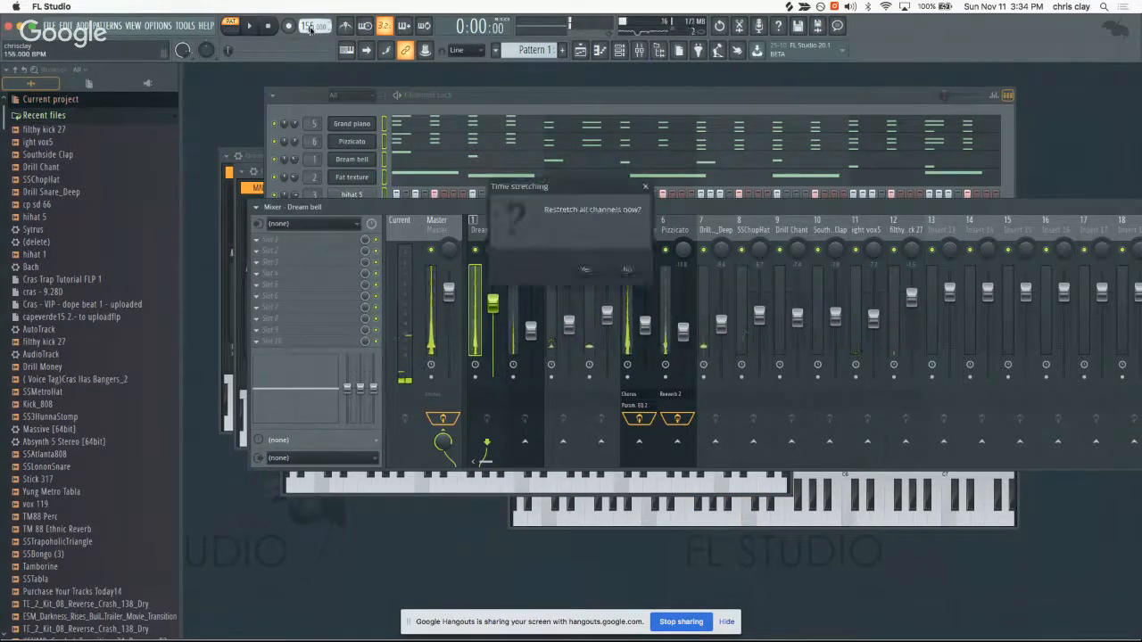
{"action": "left_click", "coordinate": [581, 267]}
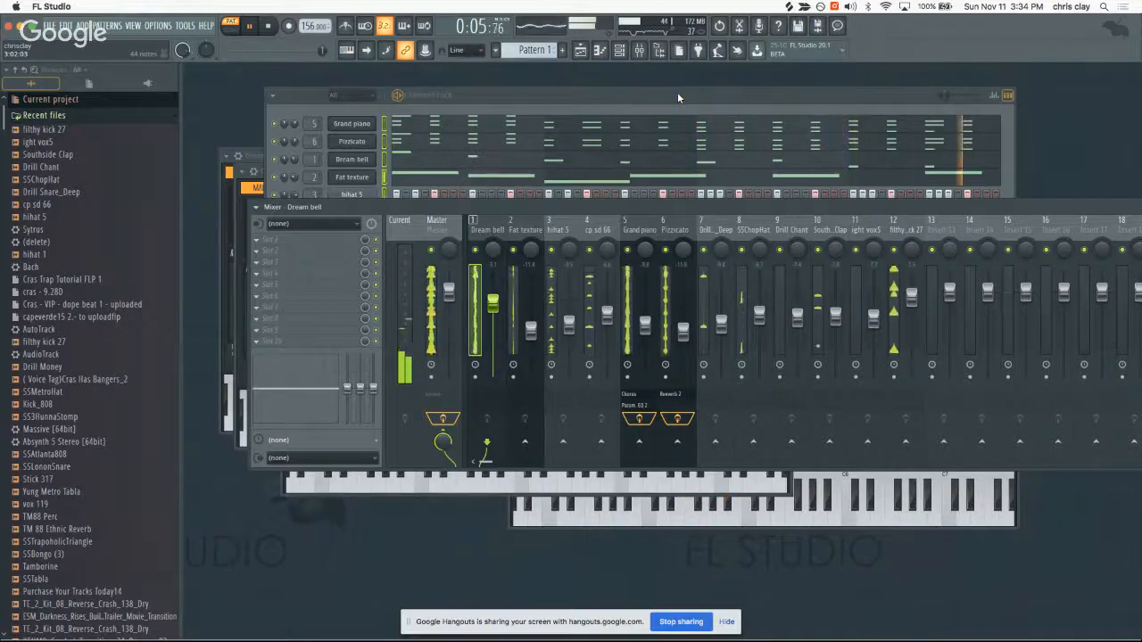
- Stop playback and place the Pattern 1 clip at bar 1 of Track 1 in the playlist
{"action": "key", "text": "space"}
{"action": "left_click", "coordinate": [580, 51]}
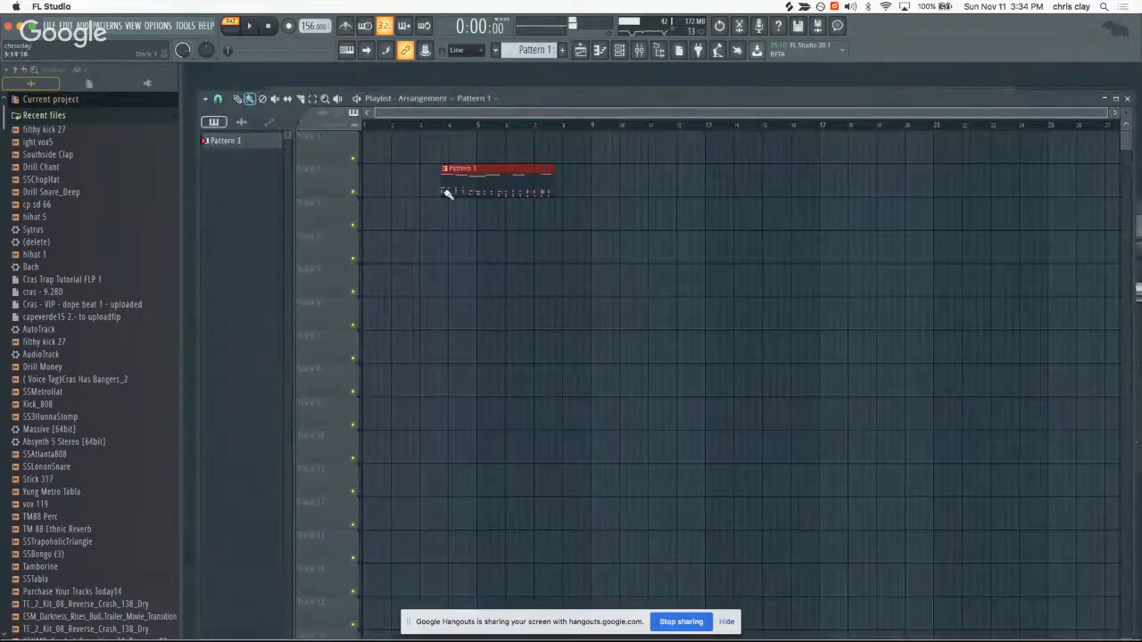
{"action": "left_click_drag", "start_coordinate": [466, 183], "coordinate": [349, 154]}
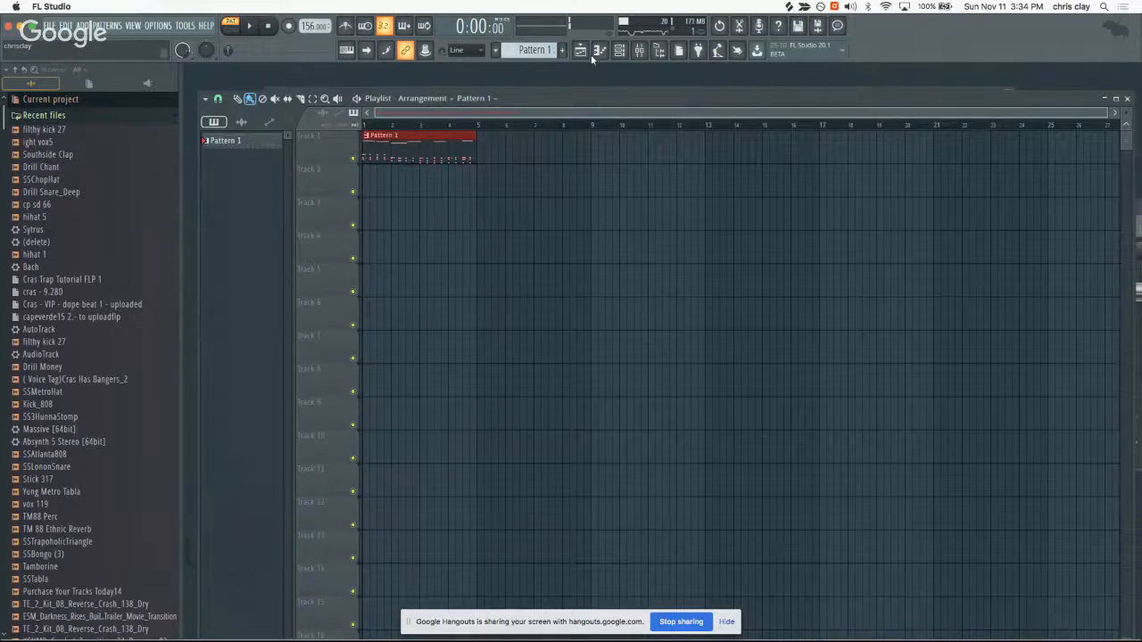
- Split Pattern 1 by channel into separate instrument patterns
{"action": "left_click", "coordinate": [143, 27]}
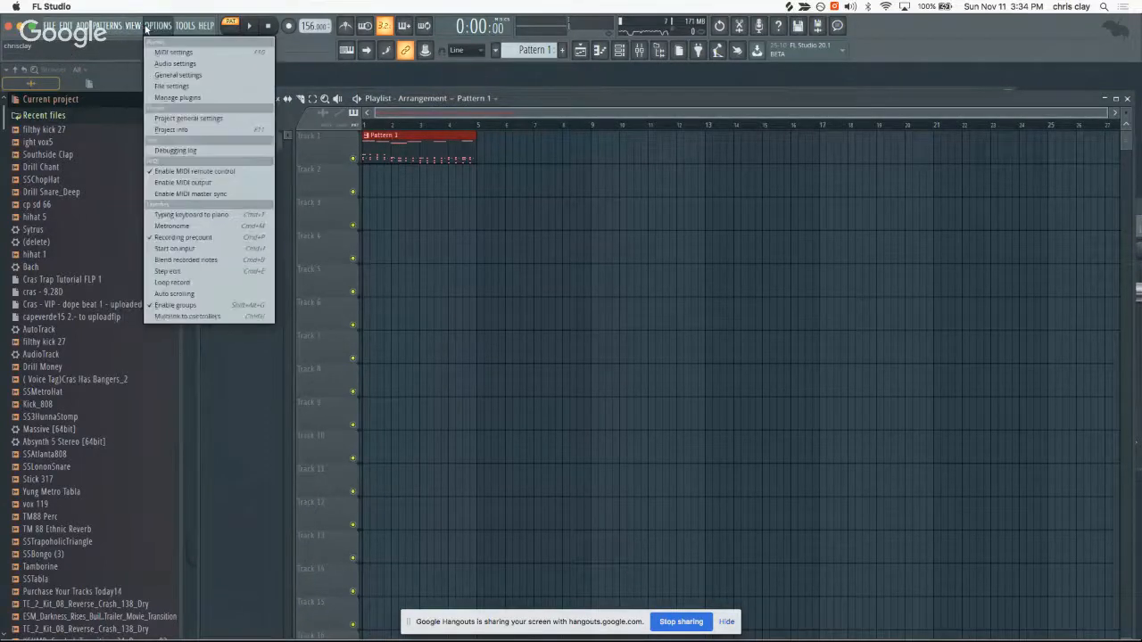
{"action": "mouse_move", "coordinate": [115, 24]}
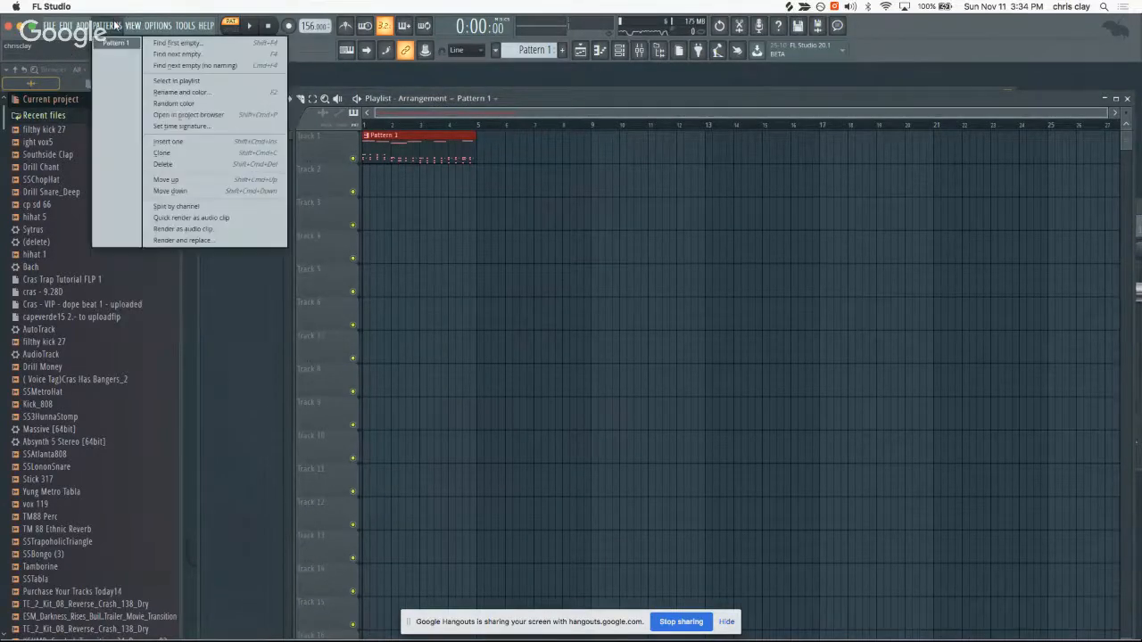
{"action": "left_click", "coordinate": [164, 206]}
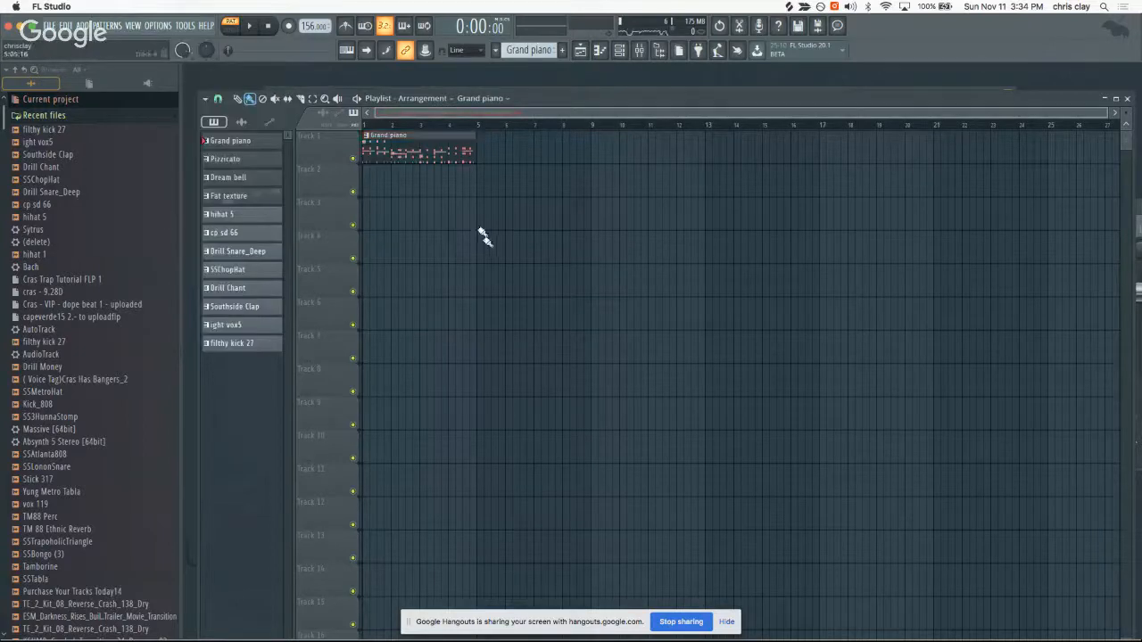
- Move the stacked clips from Track 1 onto separate tracks, from Grand piano on Track 2 to filthy kick 27 on Track 13
{"action": "left_click_drag", "start_coordinate": [420, 159], "coordinate": [406, 222]}
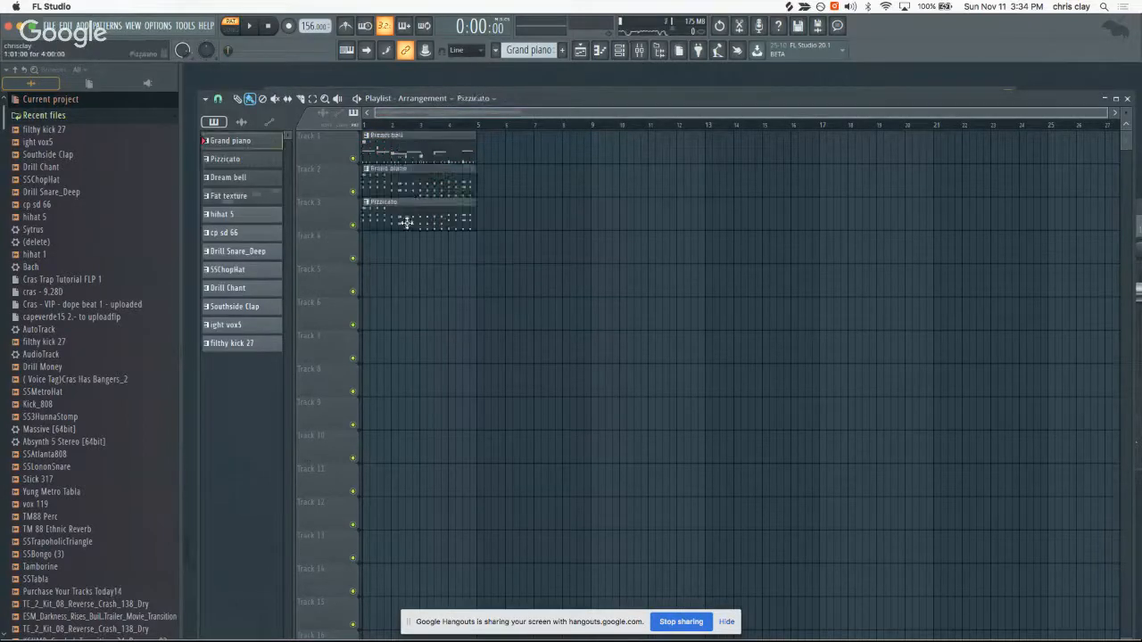
{"action": "left_click_drag", "start_coordinate": [428, 163], "coordinate": [419, 319]}
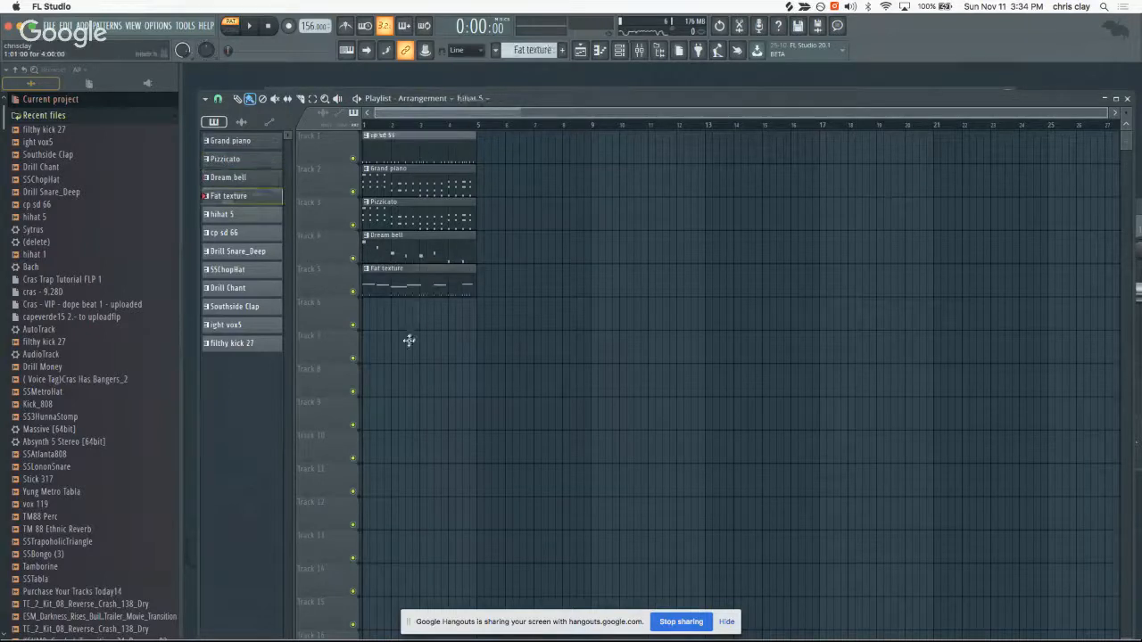
{"action": "left_click_drag", "start_coordinate": [399, 361], "coordinate": [399, 514]}
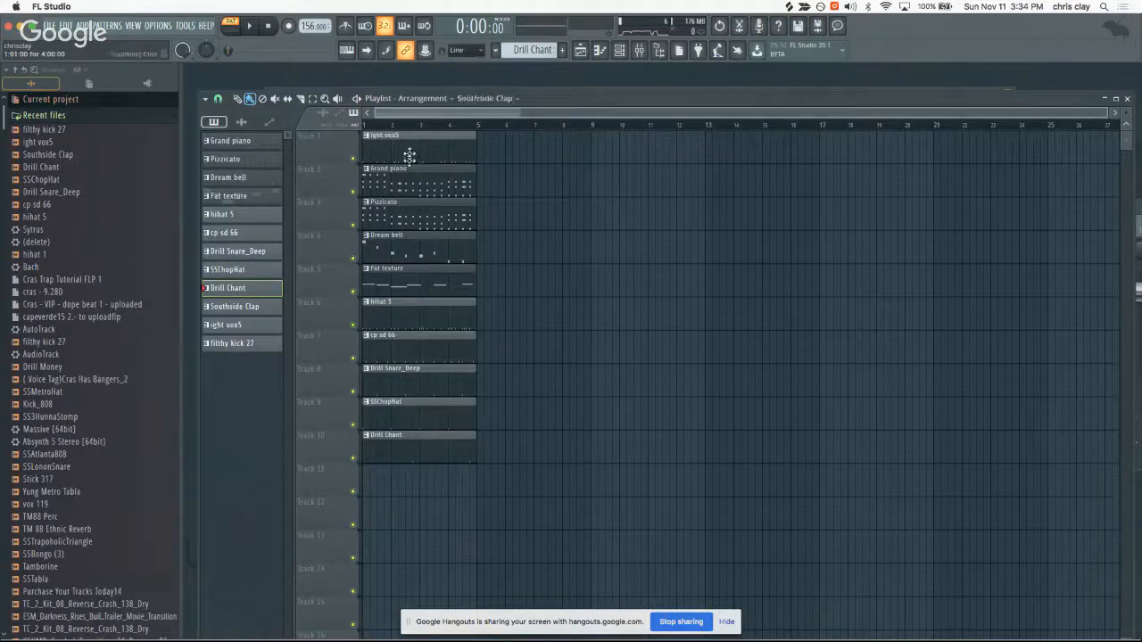
{"action": "left_click_drag", "start_coordinate": [402, 548], "coordinate": [400, 554]}
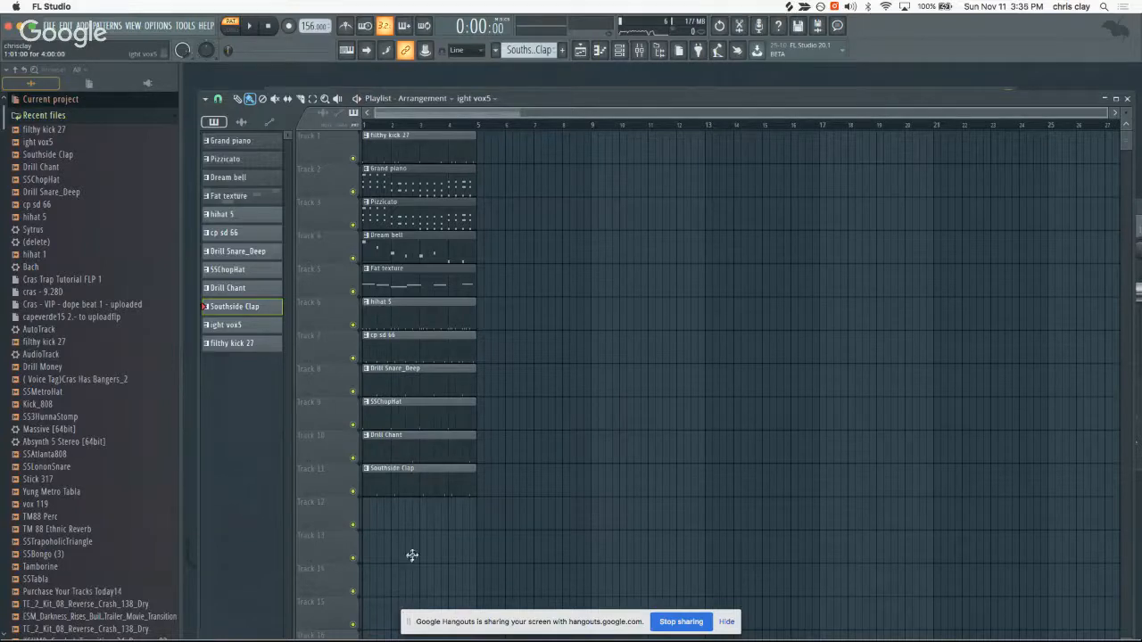
{"action": "left_click_drag", "start_coordinate": [412, 555], "coordinate": [416, 612]}
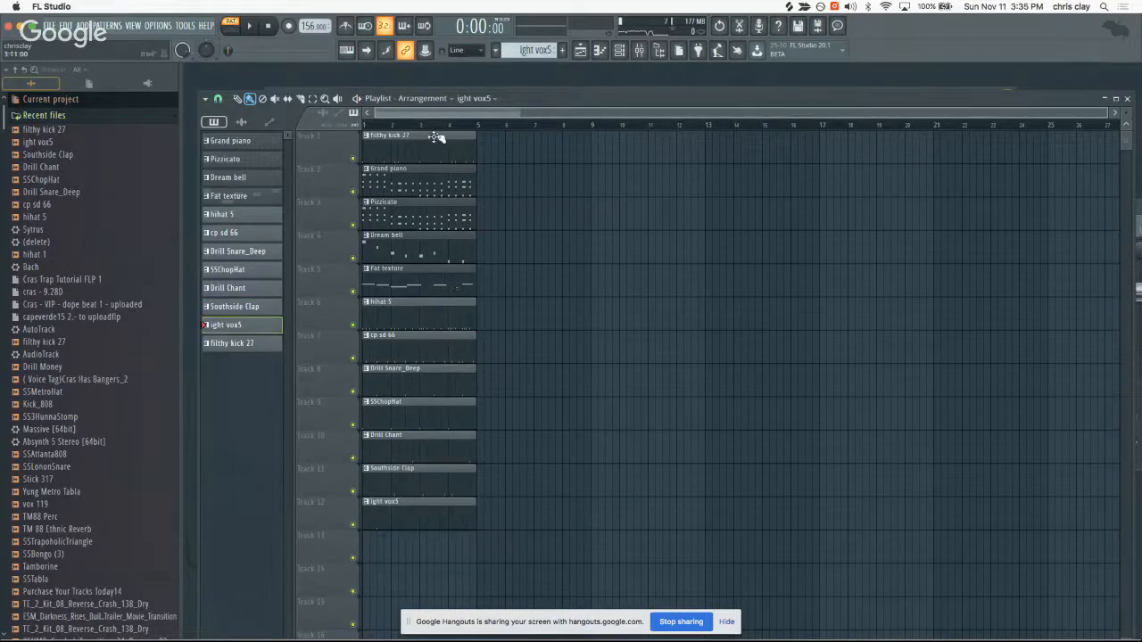
{"action": "left_click_drag", "start_coordinate": [421, 150], "coordinate": [411, 599]}
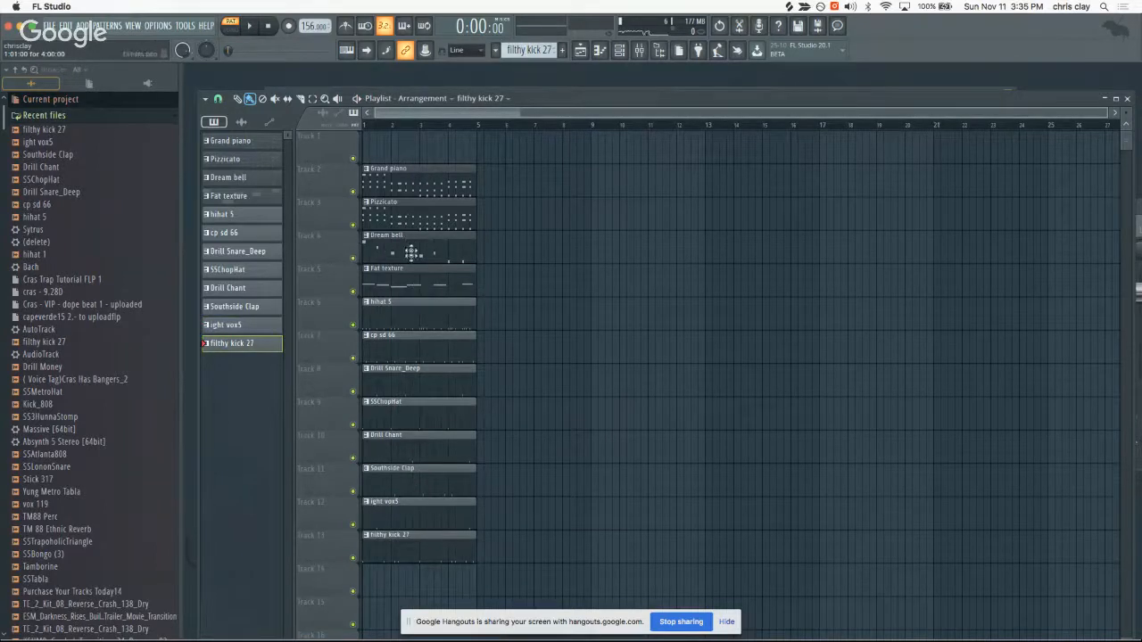
- Select all playlist clips and duplicate them seven times in sequence, filling the arrangement through bar 32
{"action": "key", "text": "ctrl+a"}
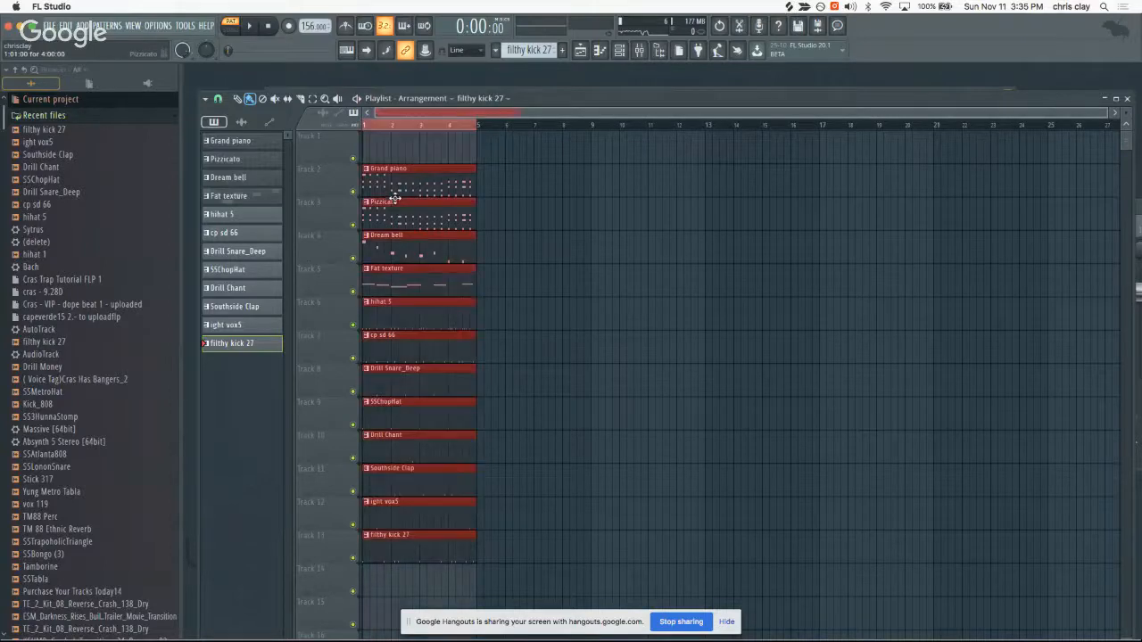
{"action": "key", "text": "ctrl+b"}
{"action": "key", "text": "ctrl+b"}
{"action": "key", "text": "ctrl+b"}
{"action": "key", "text": "ctrl+b"}
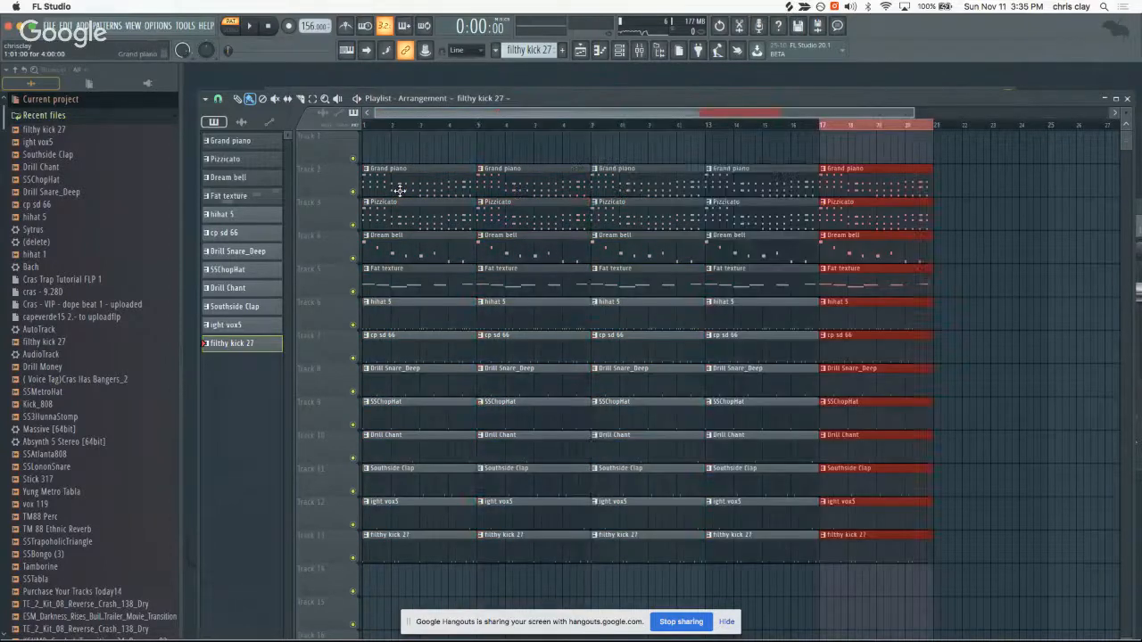
{"action": "key", "text": "ctrl+b"}
{"action": "key", "text": "ctrl+b"}
{"action": "key", "text": "ctrl+b"}
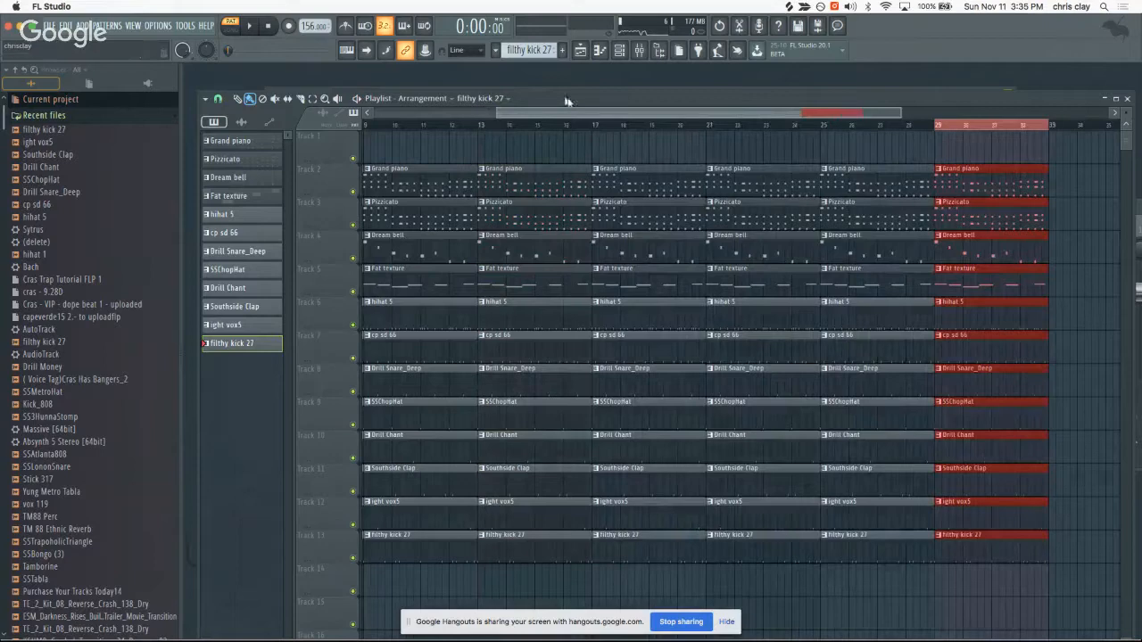
- Delete the clips on Tracks 6 to 13, hihat 5 through filthy kick 27, from the first eight bars, playing the song to check
{"action": "left_click_drag", "start_coordinate": [572, 112], "coordinate": [402, 136]}
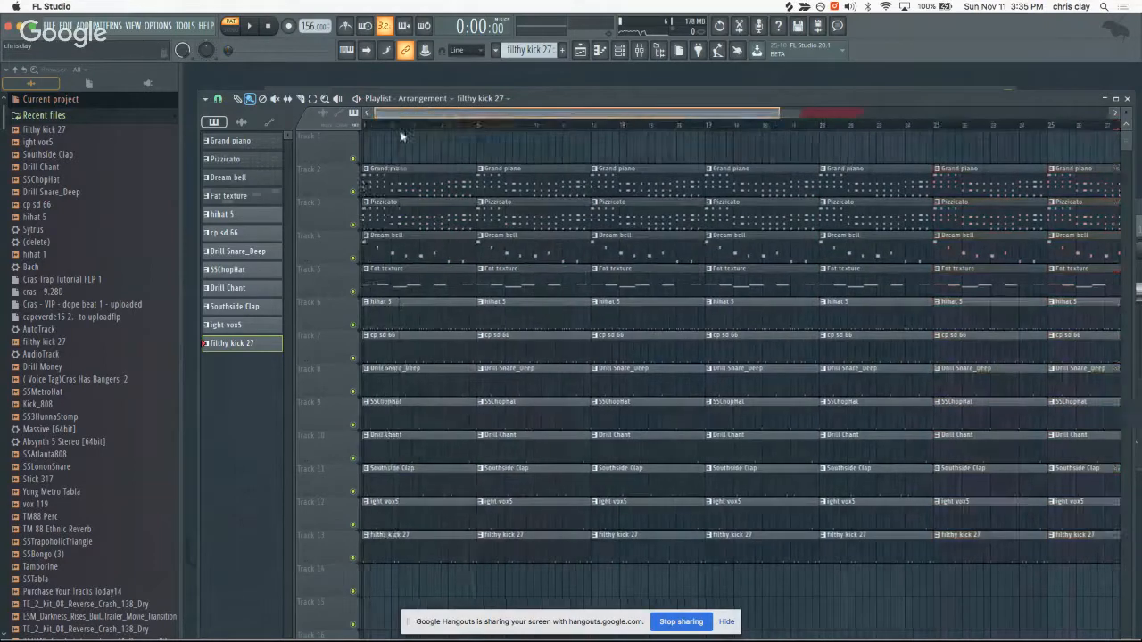
{"action": "left_click", "coordinate": [412, 569]}
{"action": "left_click_drag", "start_coordinate": [399, 559], "coordinate": [399, 299]}
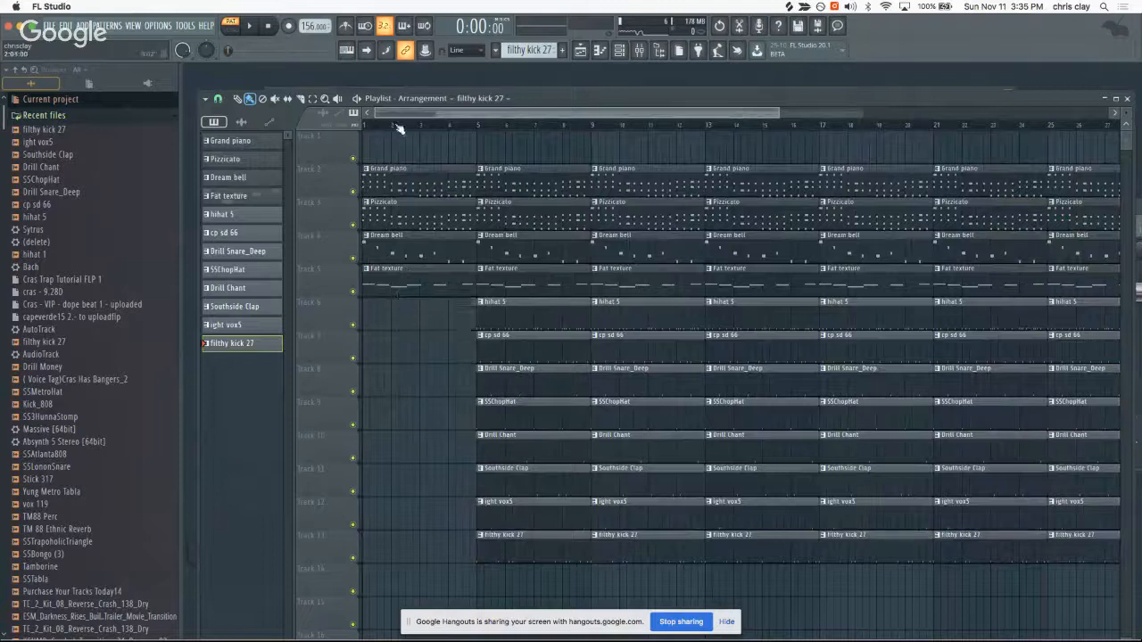
{"action": "key", "text": "space"}
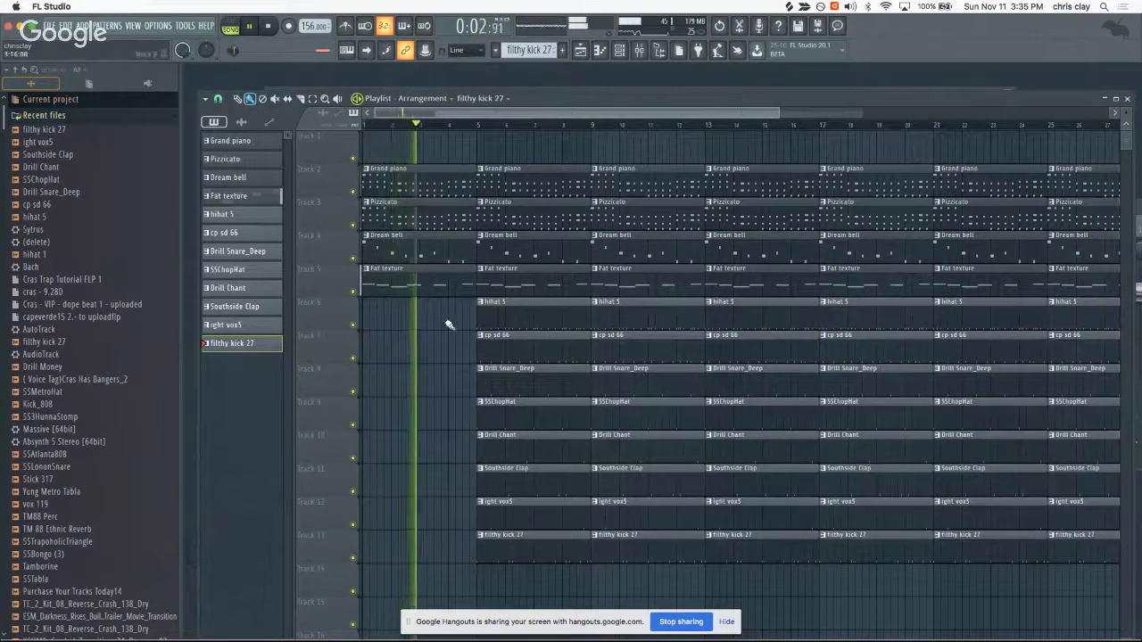
{"action": "right_click", "coordinate": [489, 323]}
{"action": "mouse_move", "coordinate": [491, 332]}
{"action": "left_mouse_down"}
{"action": "mouse_move", "coordinate": [510, 505]}
{"action": "mouse_move", "coordinate": [502, 550]}
{"action": "left_mouse_up"}
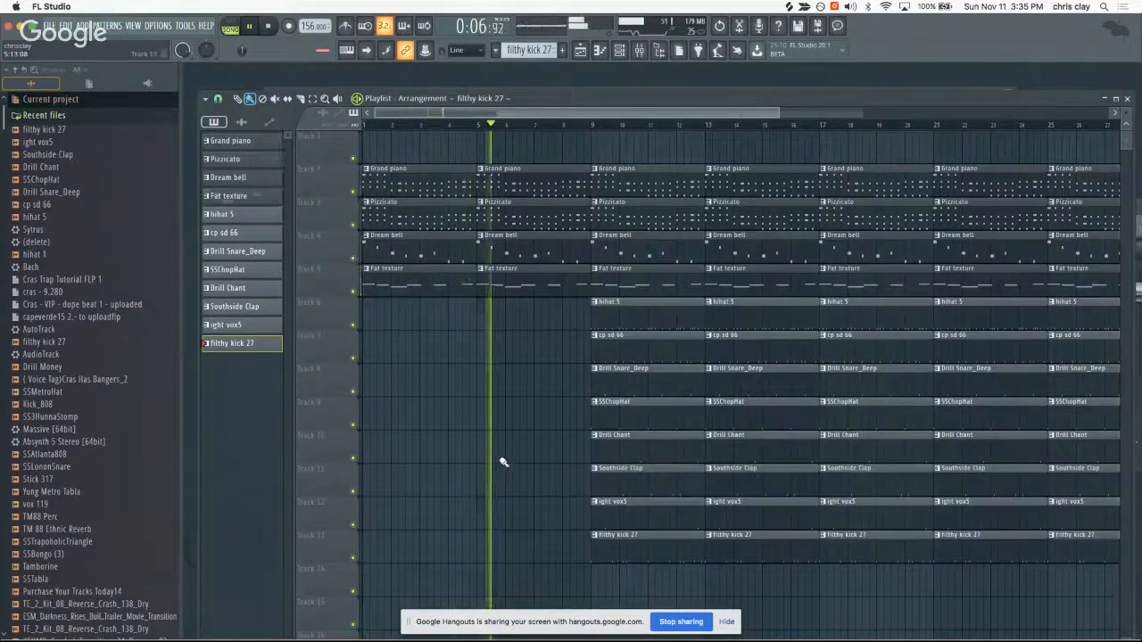
- Add a hihat 5 clip over bars 7–8 on Track 6 and a Drill Snare_Deep clip over bar 8 on Track 8
{"action": "left_click", "coordinate": [614, 319]}
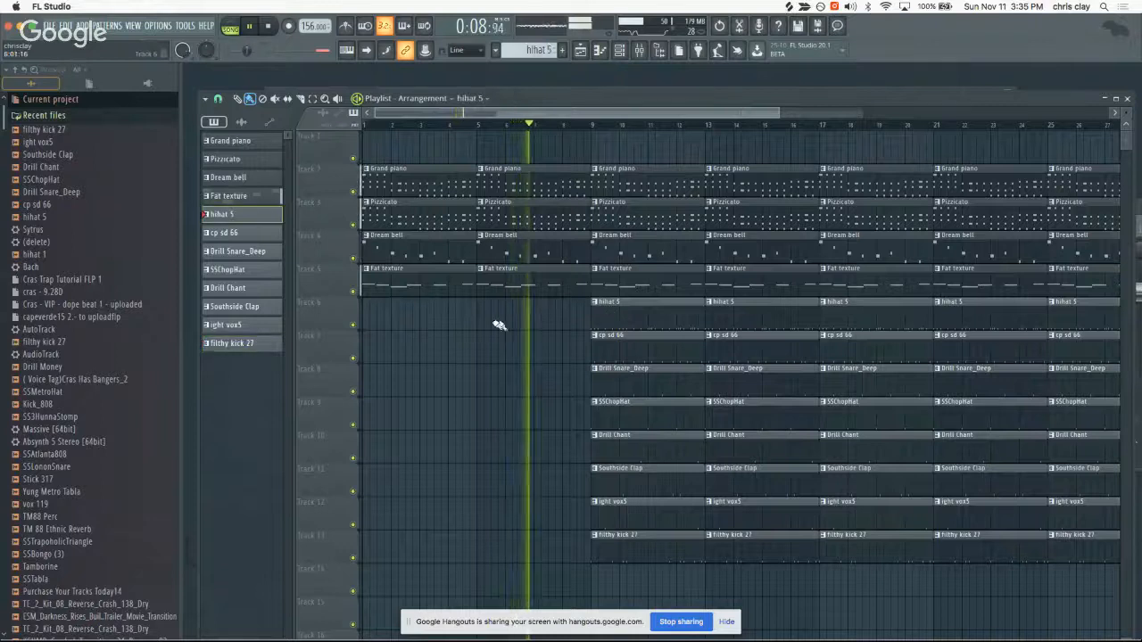
{"action": "left_click_drag", "start_coordinate": [484, 317], "coordinate": [537, 322]}
{"action": "key", "text": "space"}
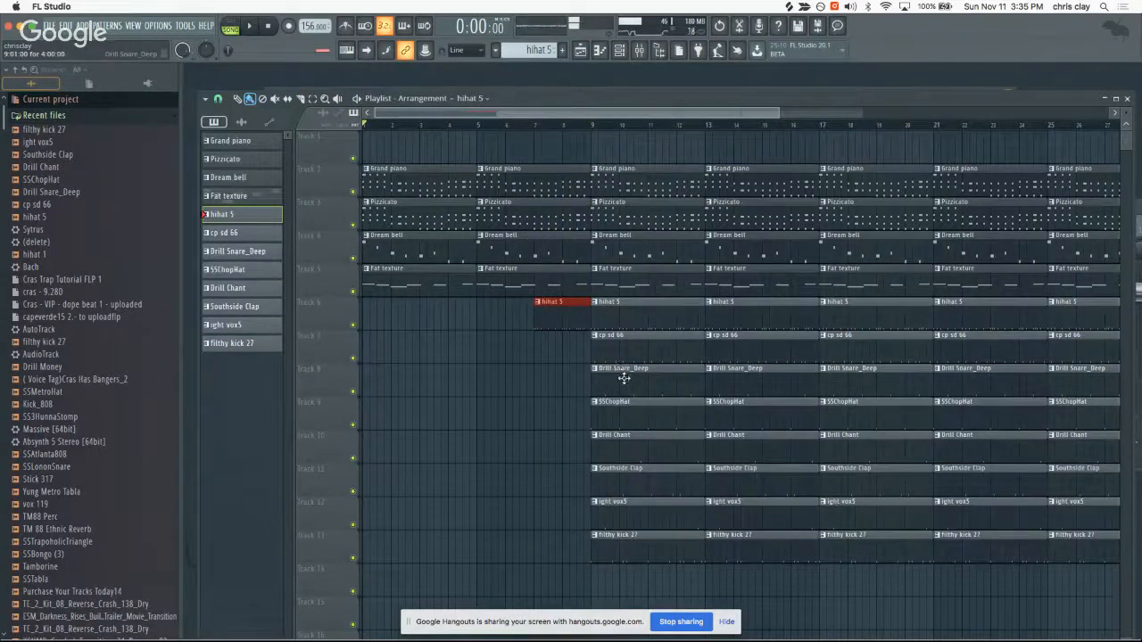
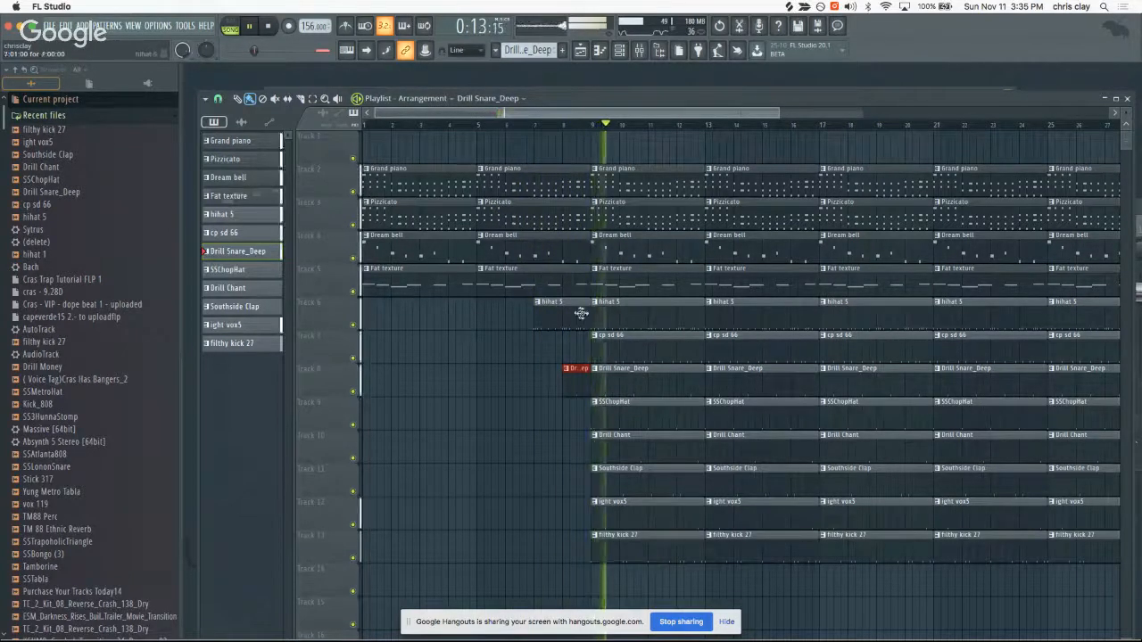
- Delete the bar 17–20 clips on Tracks 7 to 13, cp sd 66 through filthy kick 27
{"action": "scroll", "coordinate": [547, 118], "scroll_direction": "down", "scroll_amount": 2}
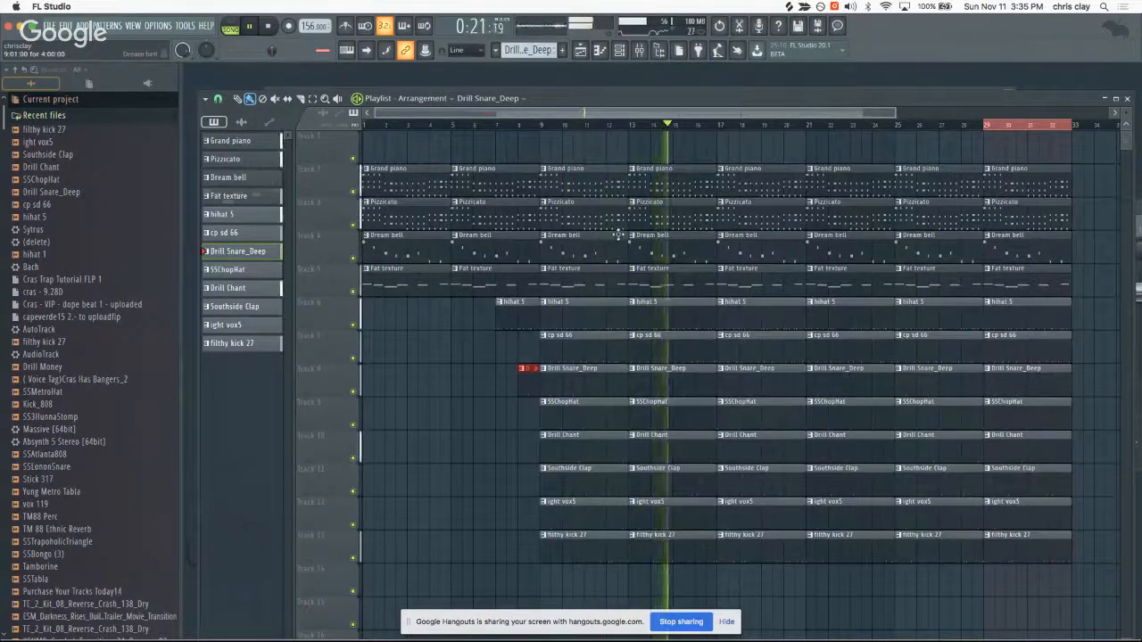
{"action": "right_click", "coordinate": [754, 343]}
{"action": "right_click", "coordinate": [751, 380]}
{"action": "right_click", "coordinate": [750, 412]}
{"action": "right_click", "coordinate": [748, 447]}
{"action": "right_click", "coordinate": [748, 480]}
{"action": "right_click", "coordinate": [748, 513]}
{"action": "right_click", "coordinate": [749, 536]}
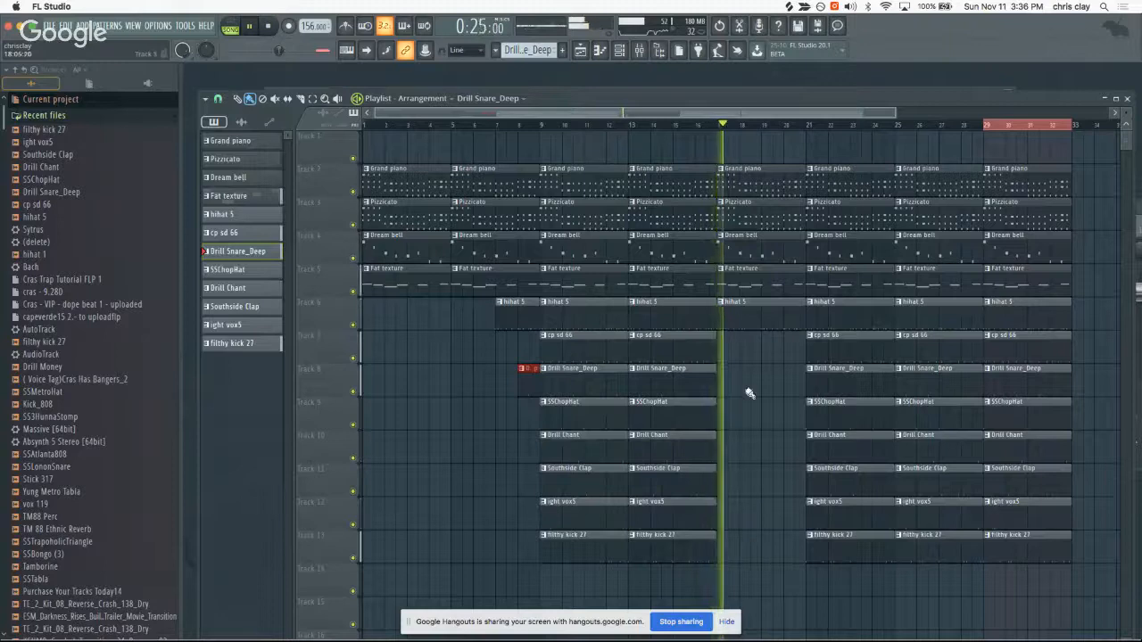
- Delete the Pizzicato and Dream bell clips from bars 17 to 24, playing from bar 17 to check the breakdown
{"action": "right_click", "coordinate": [751, 227]}
{"action": "right_click", "coordinate": [743, 211]}
{"action": "left_click", "coordinate": [719, 126]}
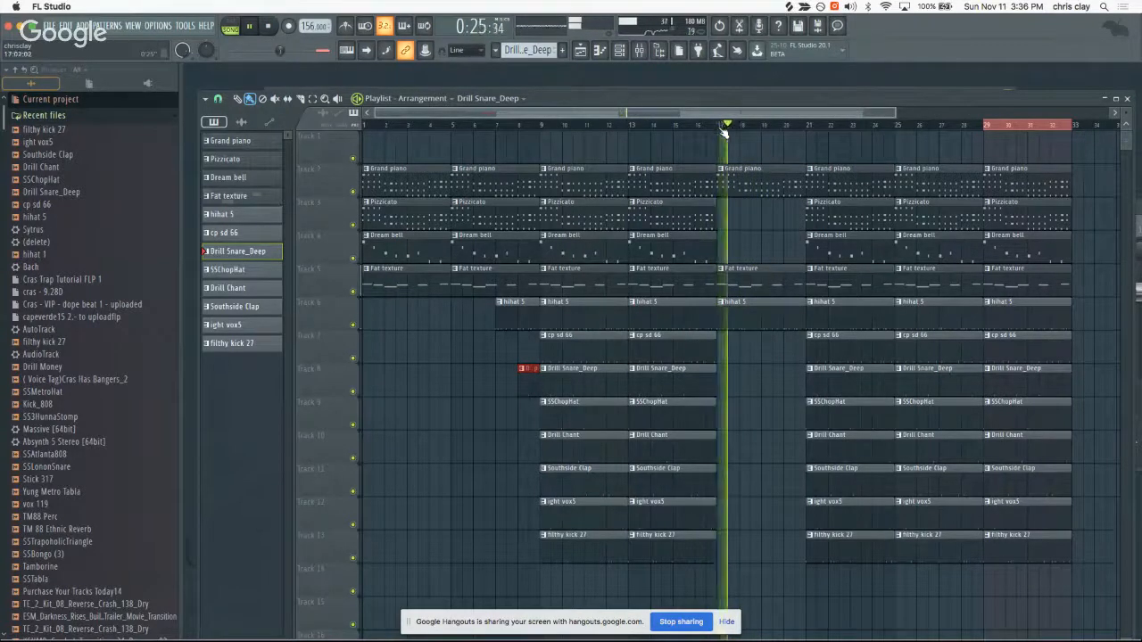
{"action": "key", "text": "space"}
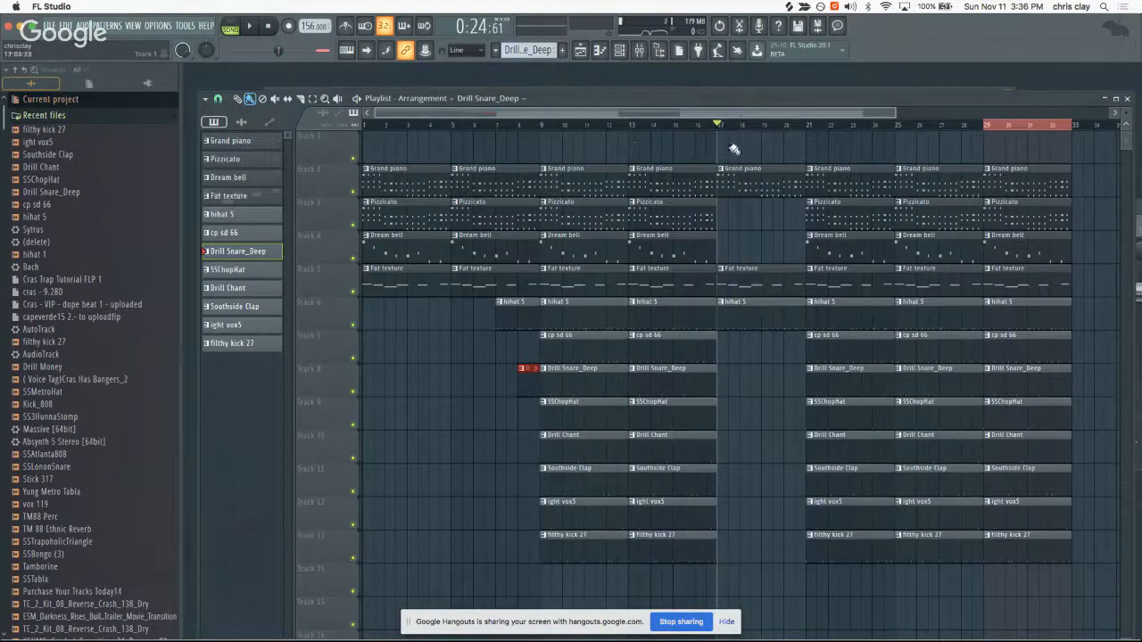
{"action": "right_click", "coordinate": [835, 219]}
{"action": "right_click", "coordinate": [834, 241]}
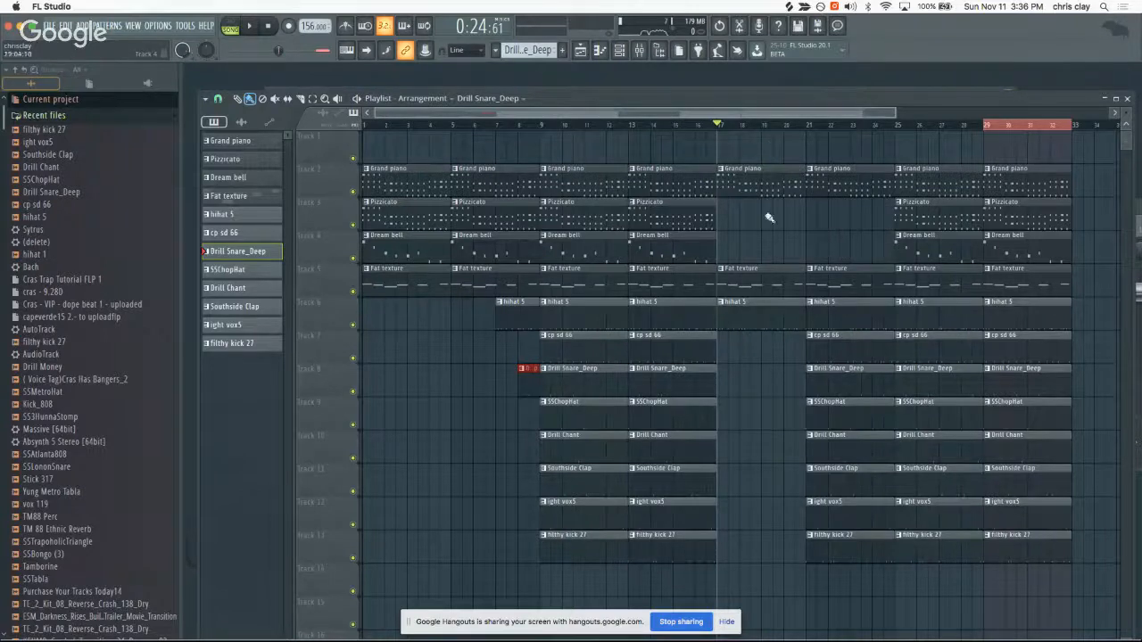
{"action": "key", "text": "space"}
{"action": "key", "text": "space"}
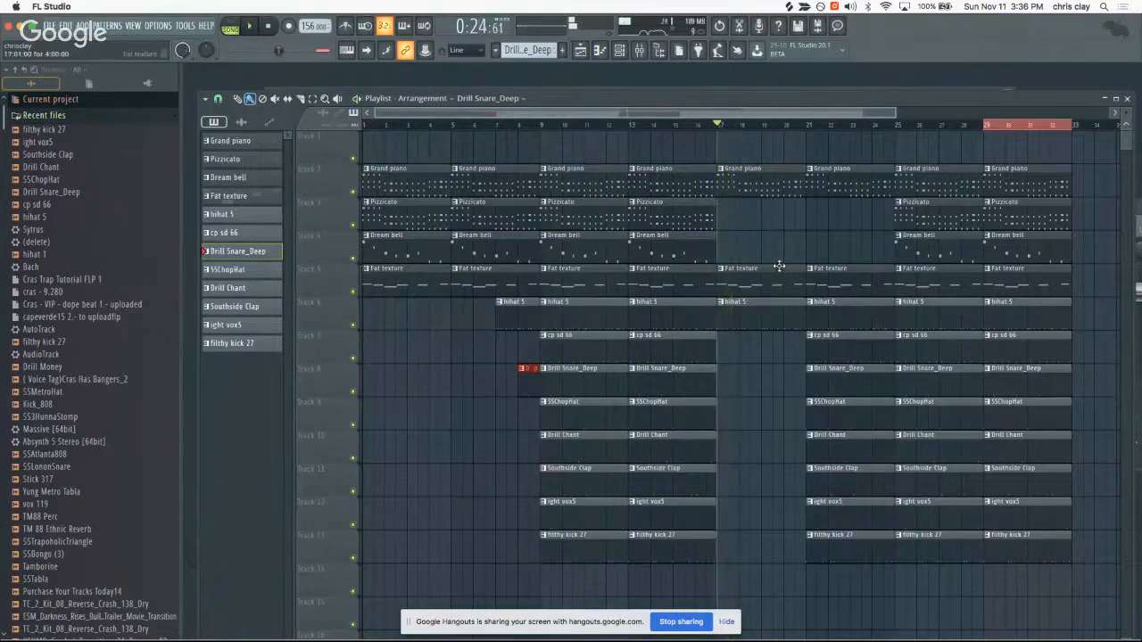
- Delete the SSChopHat, Drill Chant and Southside Clap clips in bars 21–24 and play the section
{"action": "right_click", "coordinate": [836, 413]}
{"action": "right_click", "coordinate": [837, 446]}
{"action": "right_click", "coordinate": [835, 477]}
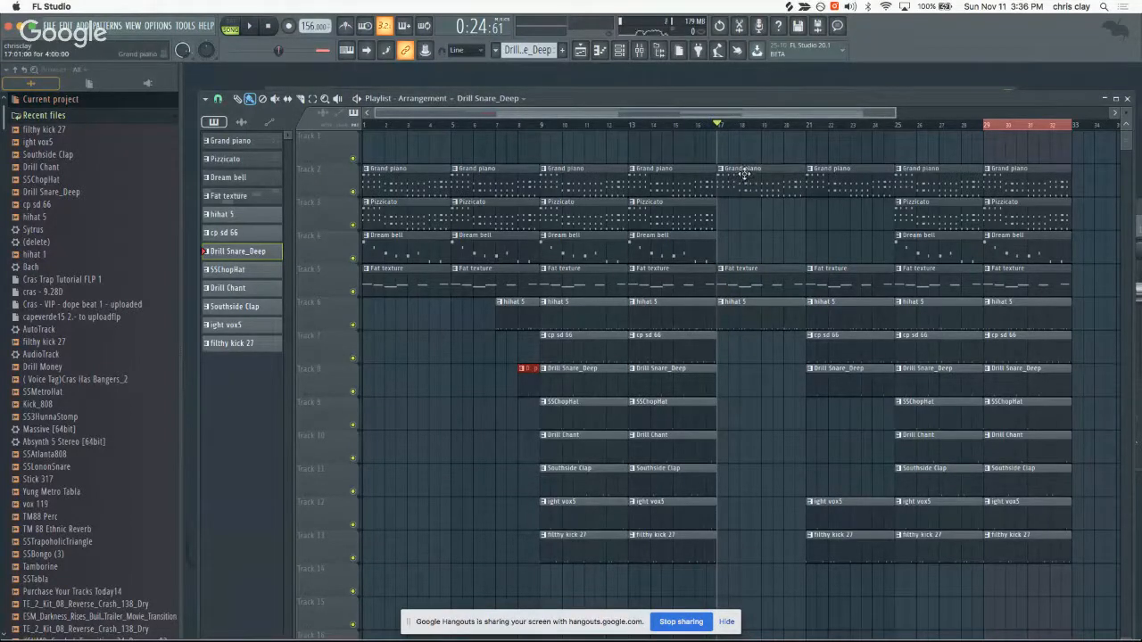
{"action": "key", "text": "space"}
{"action": "left_click", "coordinate": [675, 124]}
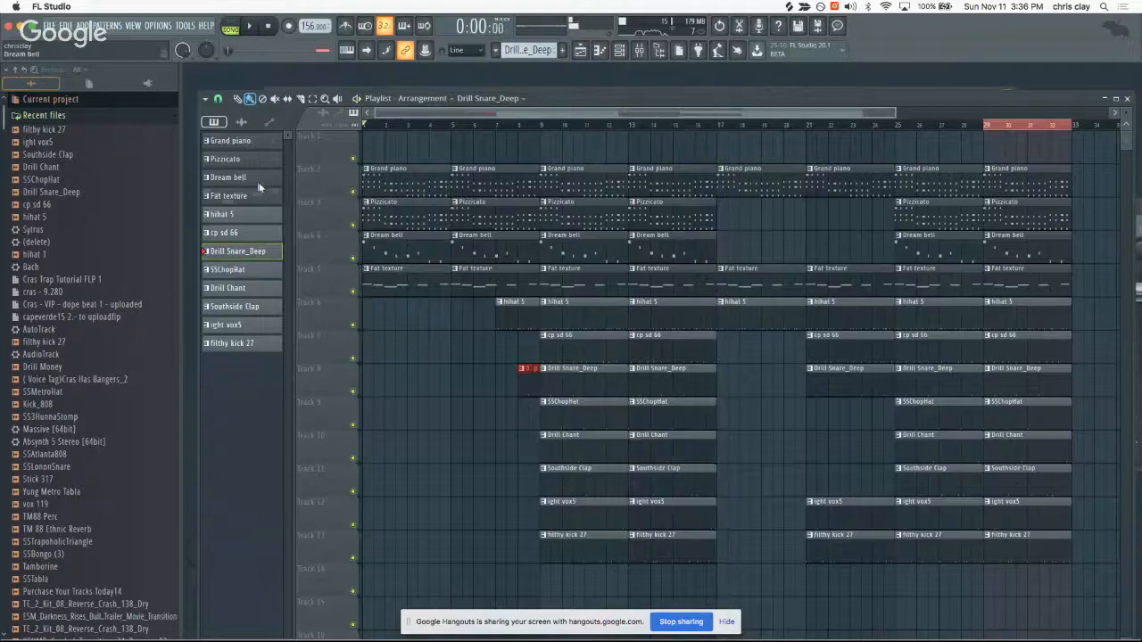
- Solo the Grand piano track and play it from the start
{"action": "right_click", "coordinate": [354, 192]}
{"action": "key", "text": "space"}
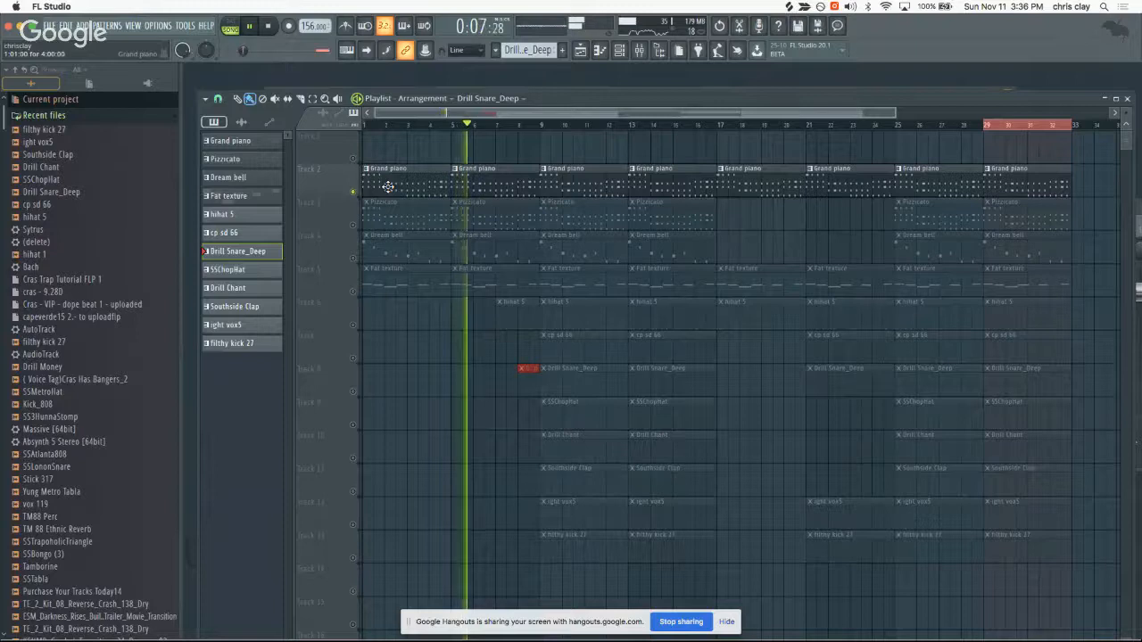
{"action": "key", "text": "space"}
- Make the Grand piano clip at bar 9 a unique pattern and open it in the piano roll
{"action": "right_click", "coordinate": [542, 171]}
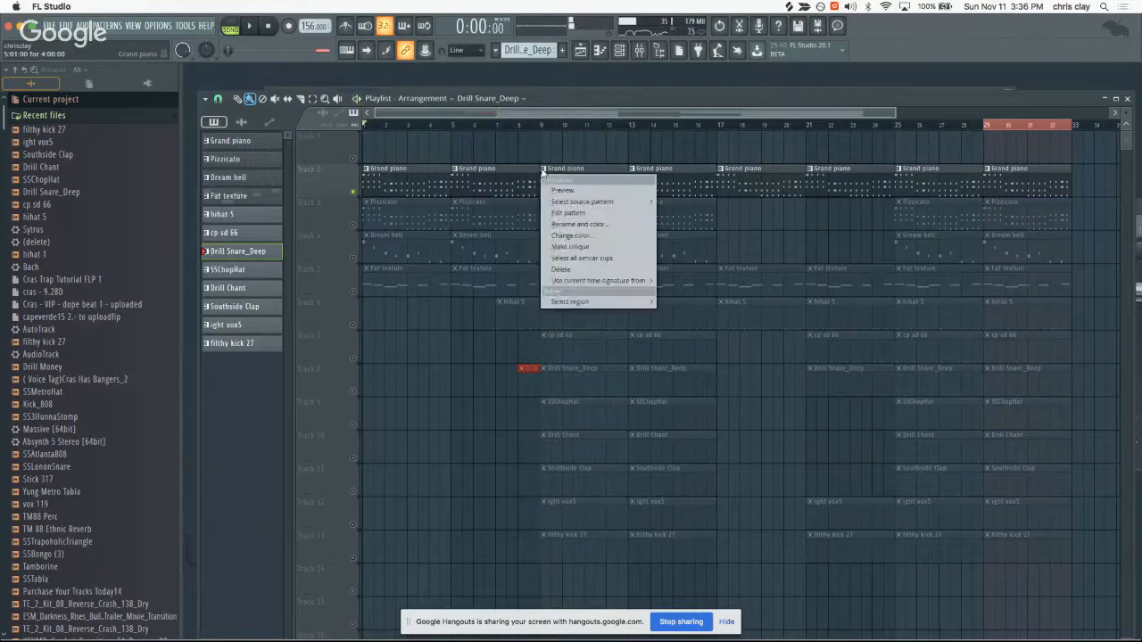
{"action": "left_click", "coordinate": [558, 247]}
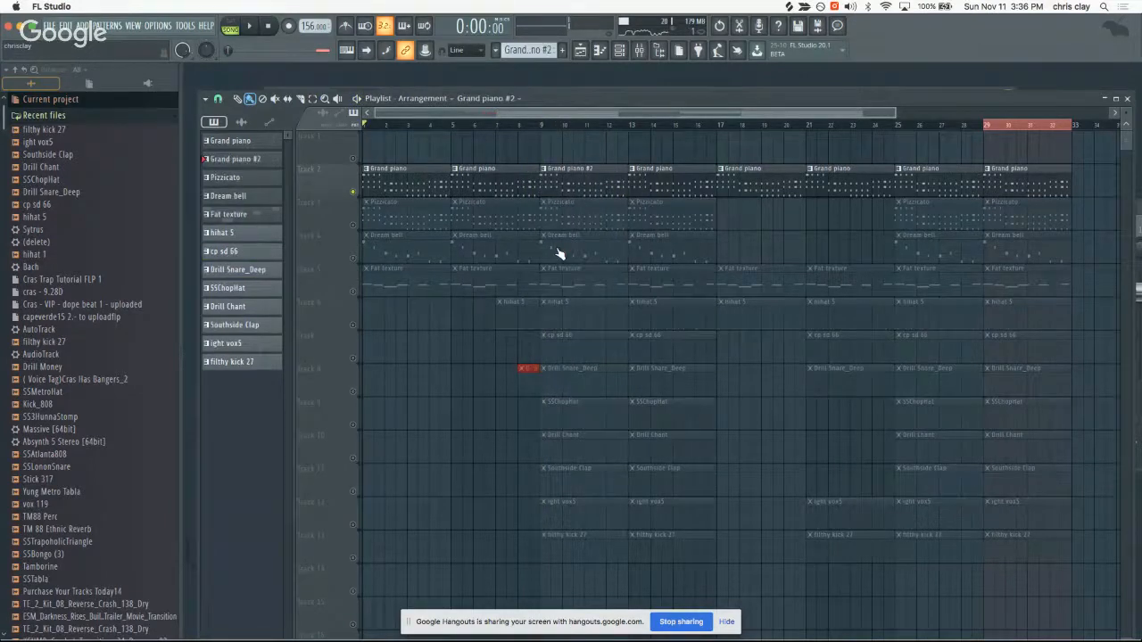
{"action": "double_click", "coordinate": [563, 183]}
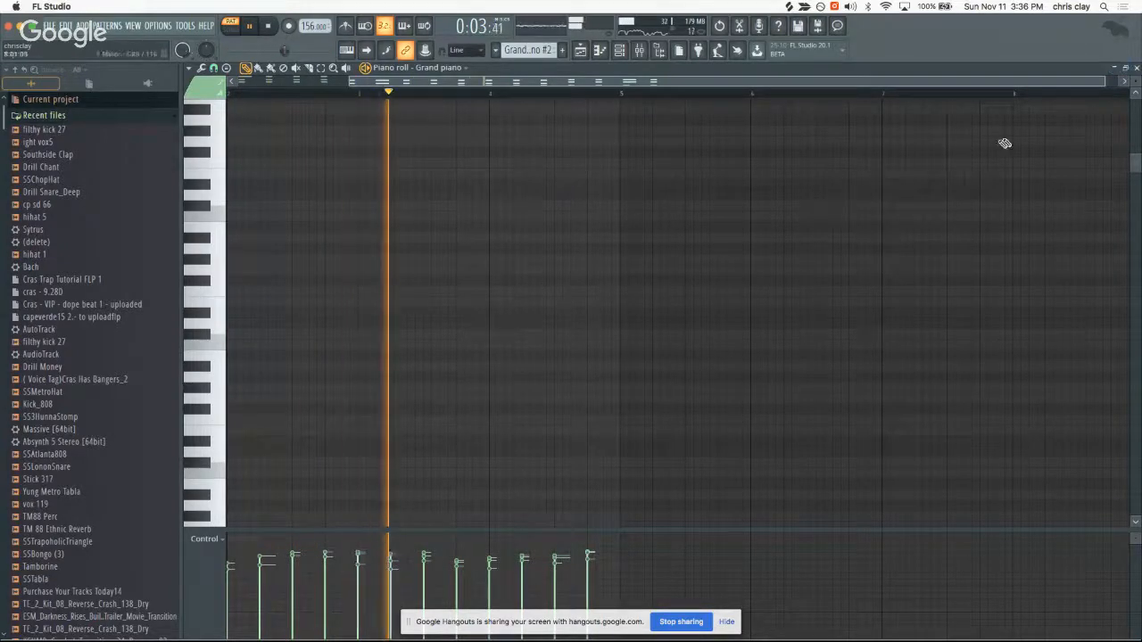
- Raise the lower notes of the Grand piano #2 chords in bars 2 to 4 by one octave
{"action": "scroll", "coordinate": [775, 310], "scroll_direction": "down", "scroll_amount": 5}
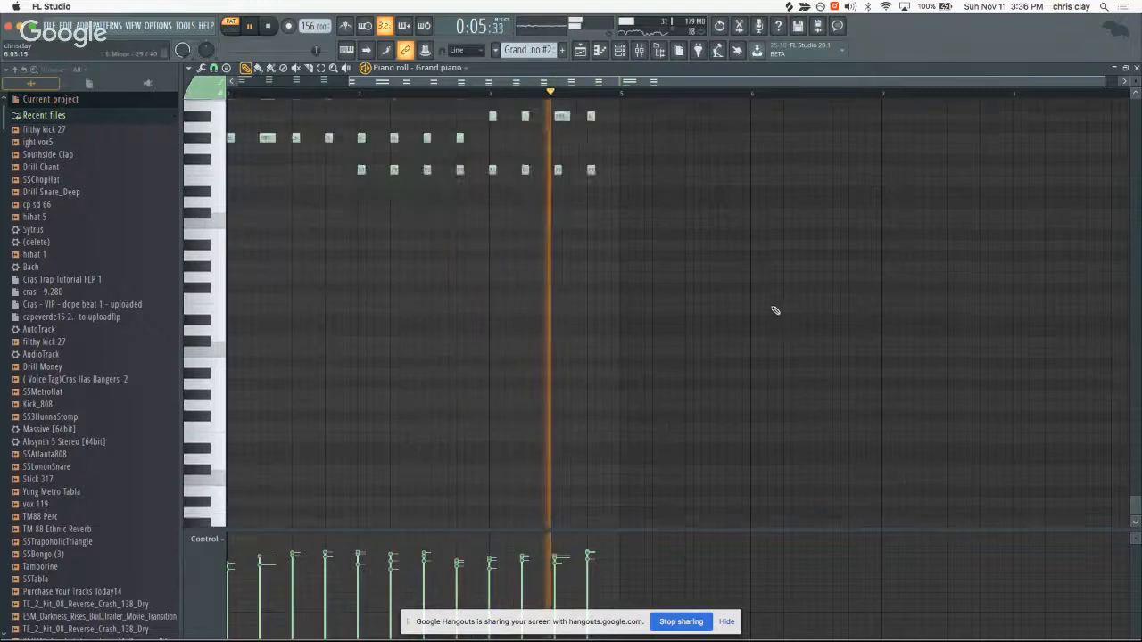
{"action": "scroll", "coordinate": [776, 311], "scroll_direction": "down", "scroll_amount": 3}
{"action": "scroll", "coordinate": [775, 311], "scroll_direction": "up", "scroll_amount": 9}
{"action": "scroll", "coordinate": [774, 308], "scroll_direction": "down", "scroll_amount": 8}
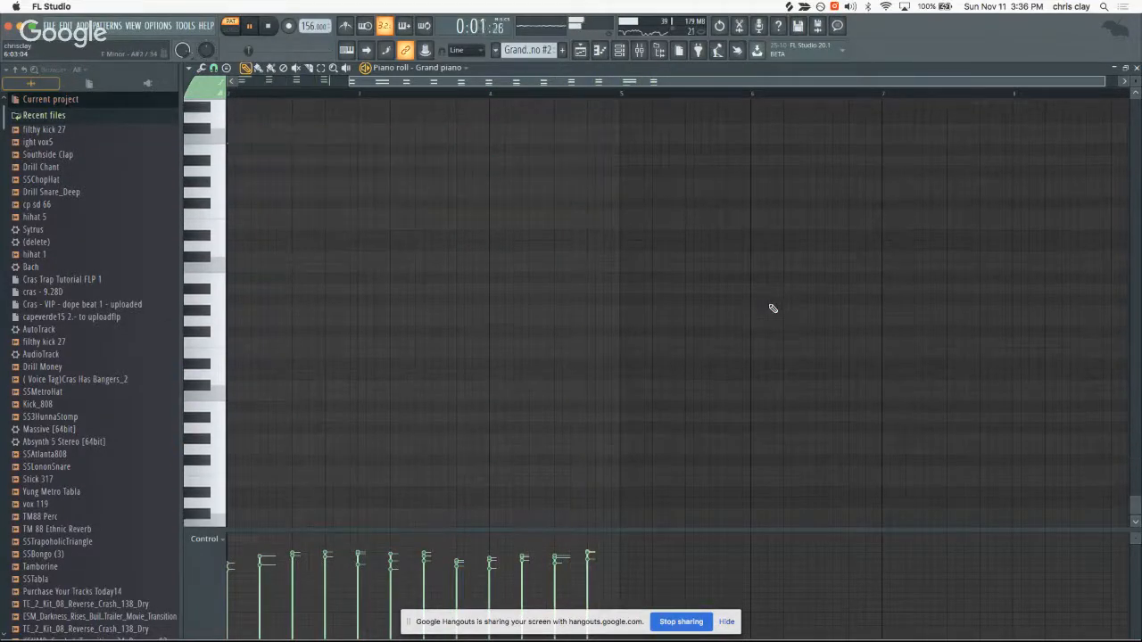
{"action": "scroll", "coordinate": [773, 309], "scroll_direction": "up", "scroll_amount": 8}
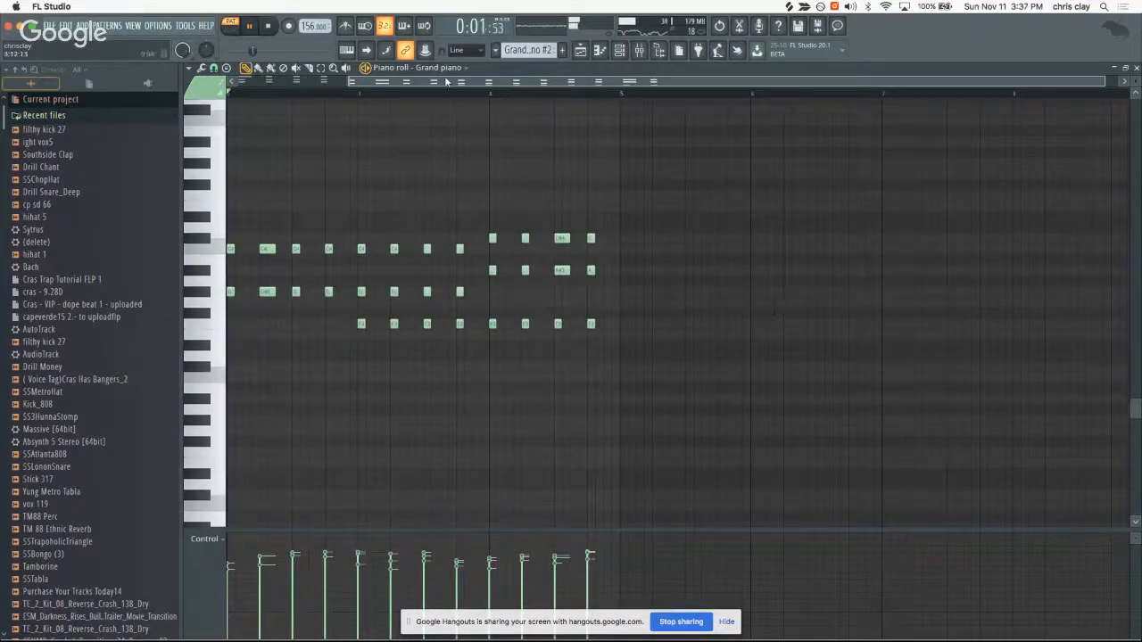
{"action": "left_click_drag", "start_coordinate": [446, 81], "coordinate": [444, 148]}
{"action": "key", "text": "space"}
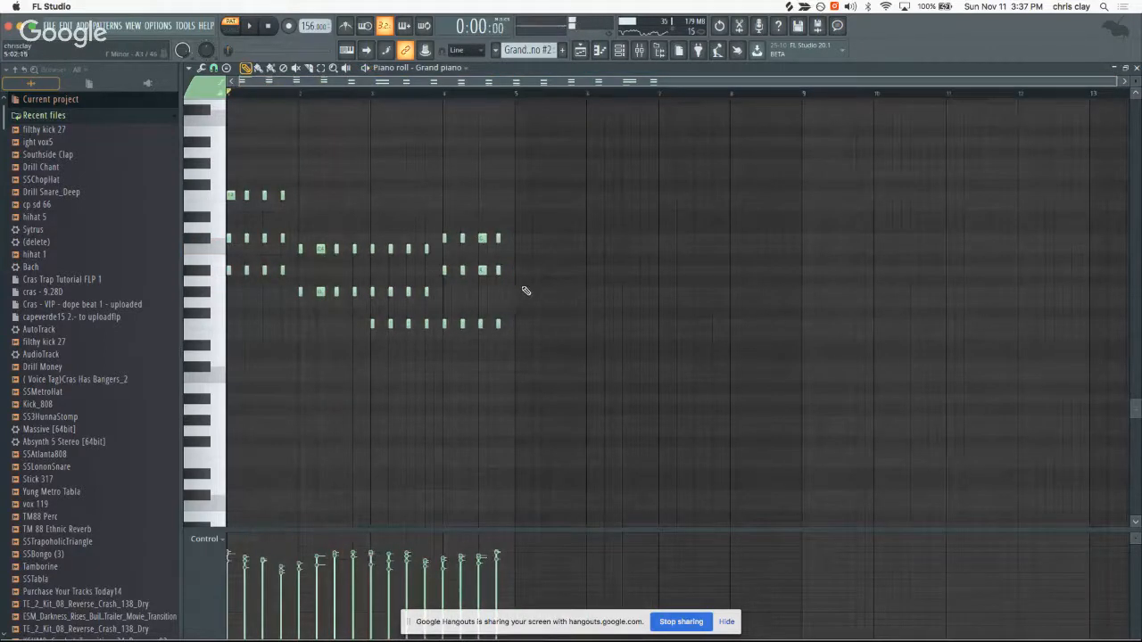
{"action": "left_click_drag", "start_coordinate": [535, 277], "coordinate": [221, 404]}
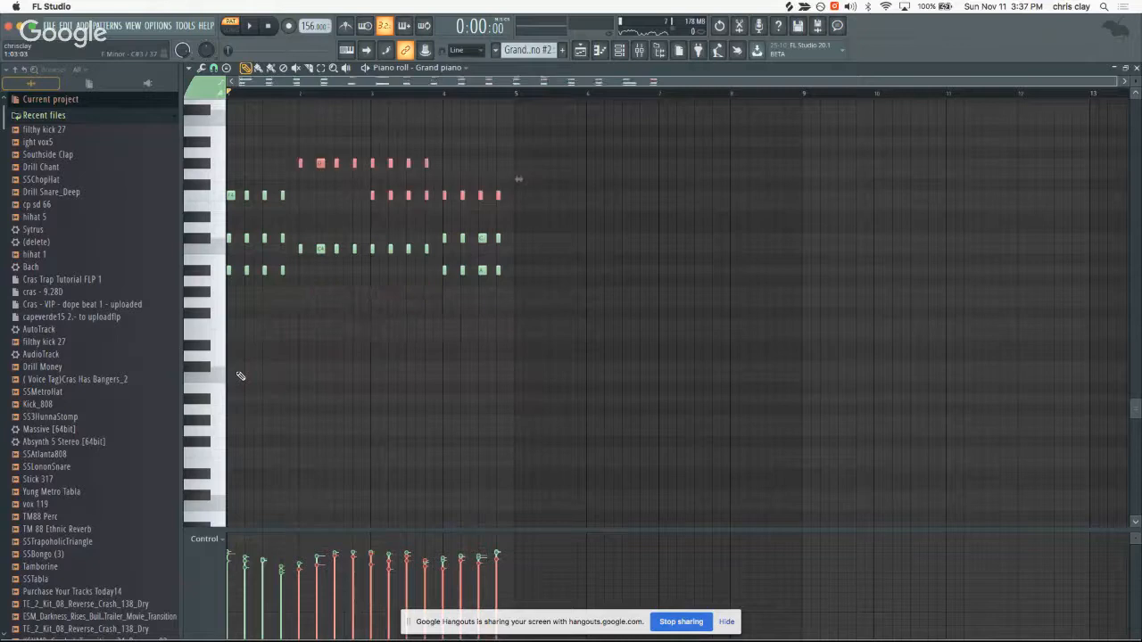
{"action": "key", "text": "space"}
- Raise the lowest remaining notes in bars 1 and 4 by one octave, play the pattern, and return to the playlist
{"action": "left_click_drag", "start_coordinate": [532, 261], "coordinate": [139, 321]}
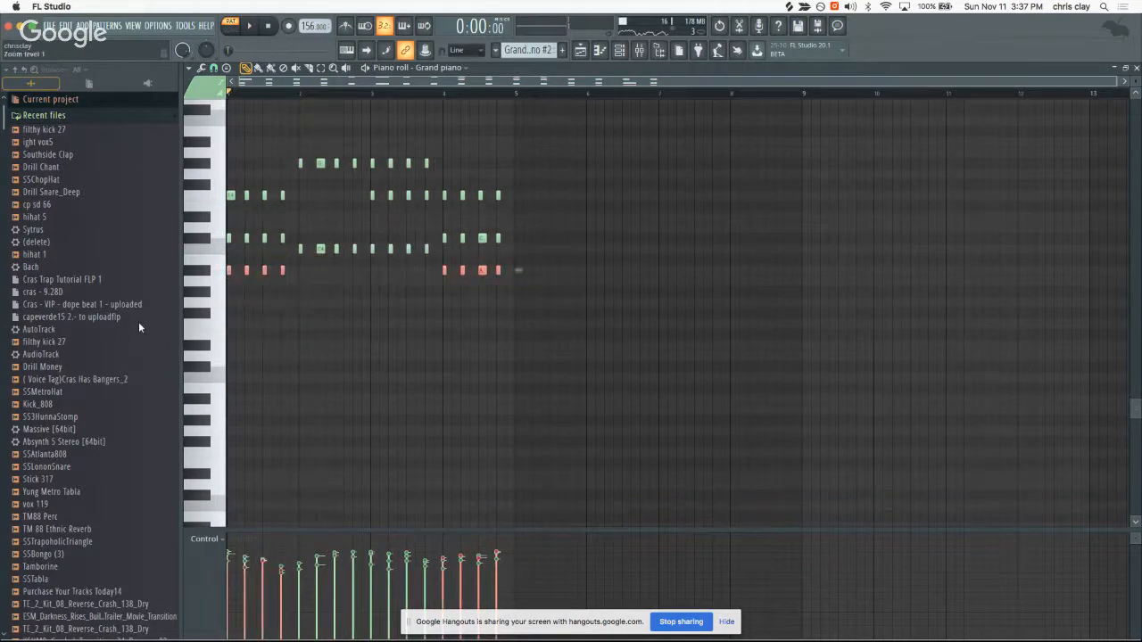
{"action": "key", "text": "ctrl+Up"}
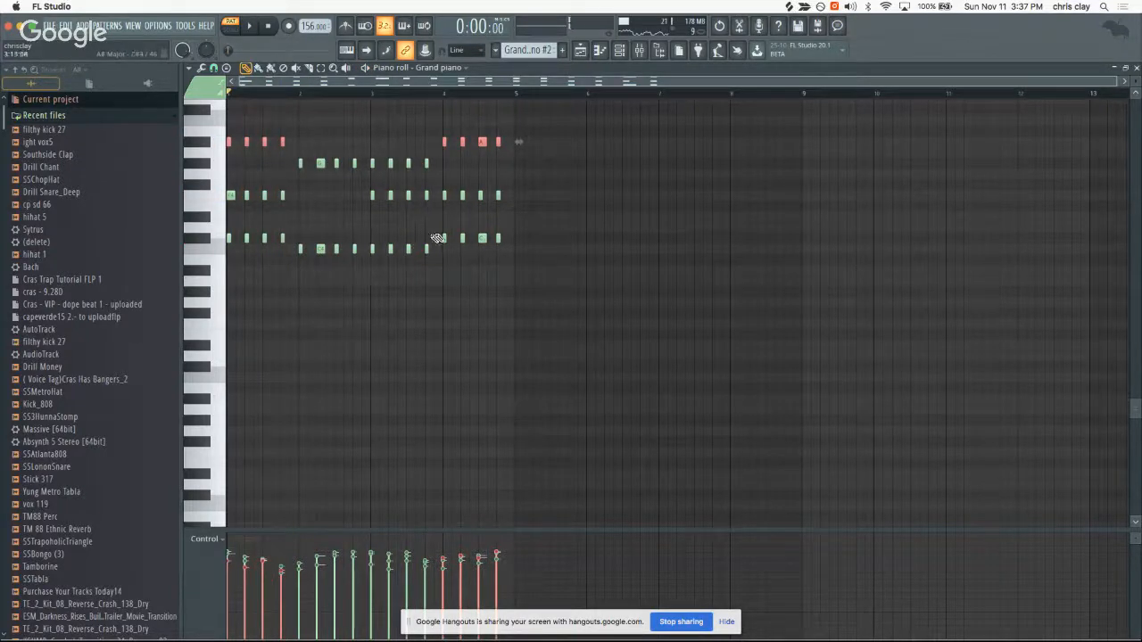
{"action": "key", "text": "space"}
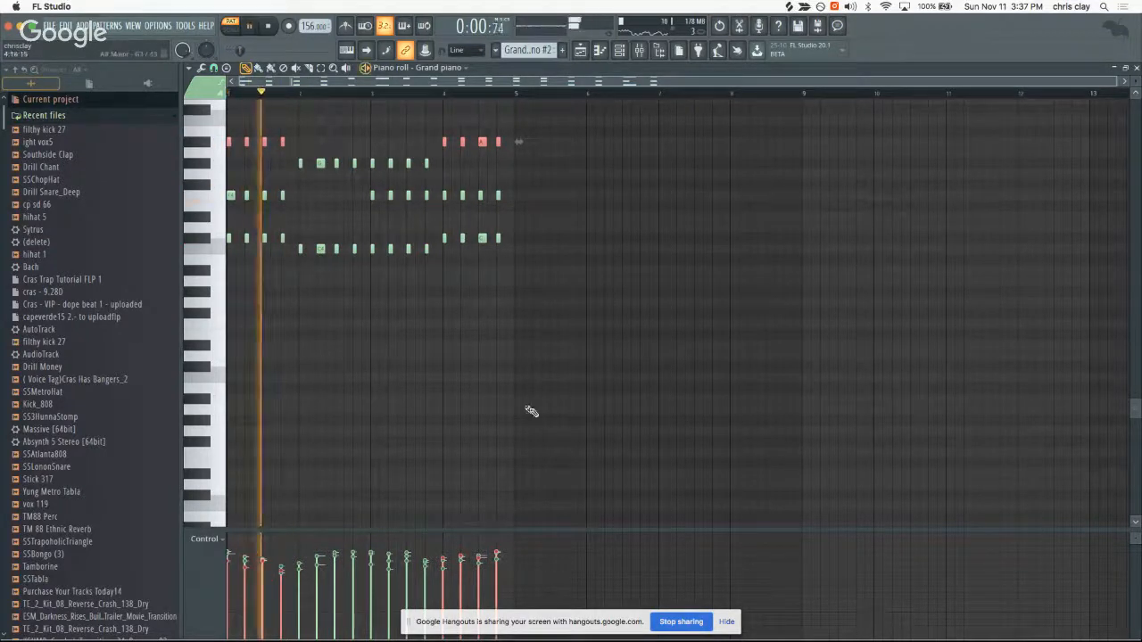
{"action": "left_click", "coordinate": [627, 326], "text": "super"}
{"action": "scroll", "coordinate": [627, 326], "scroll_direction": "up", "scroll_amount": 10}
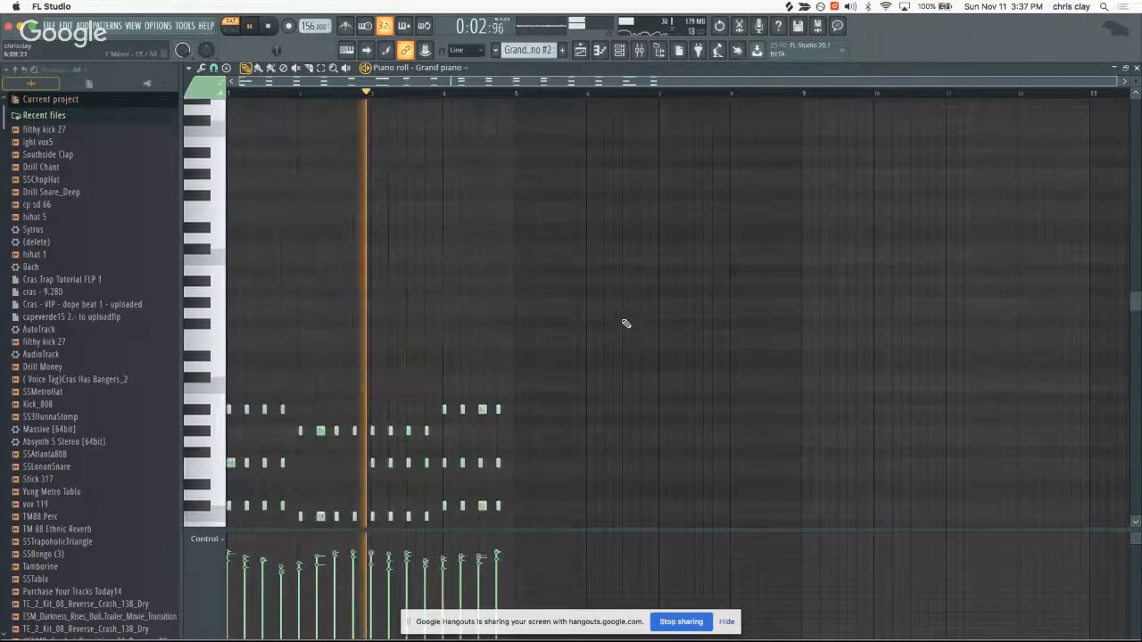
{"action": "scroll", "coordinate": [627, 324], "scroll_direction": "down", "scroll_amount": 9}
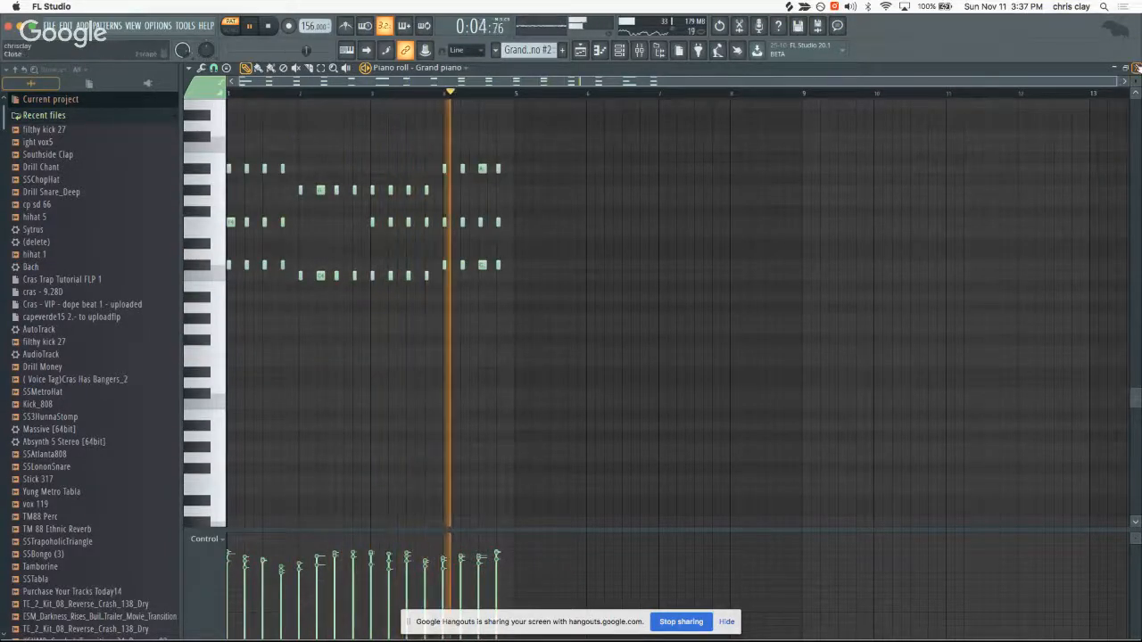
{"action": "left_click", "coordinate": [1136, 69]}
{"action": "left_click", "coordinate": [284, 367]}
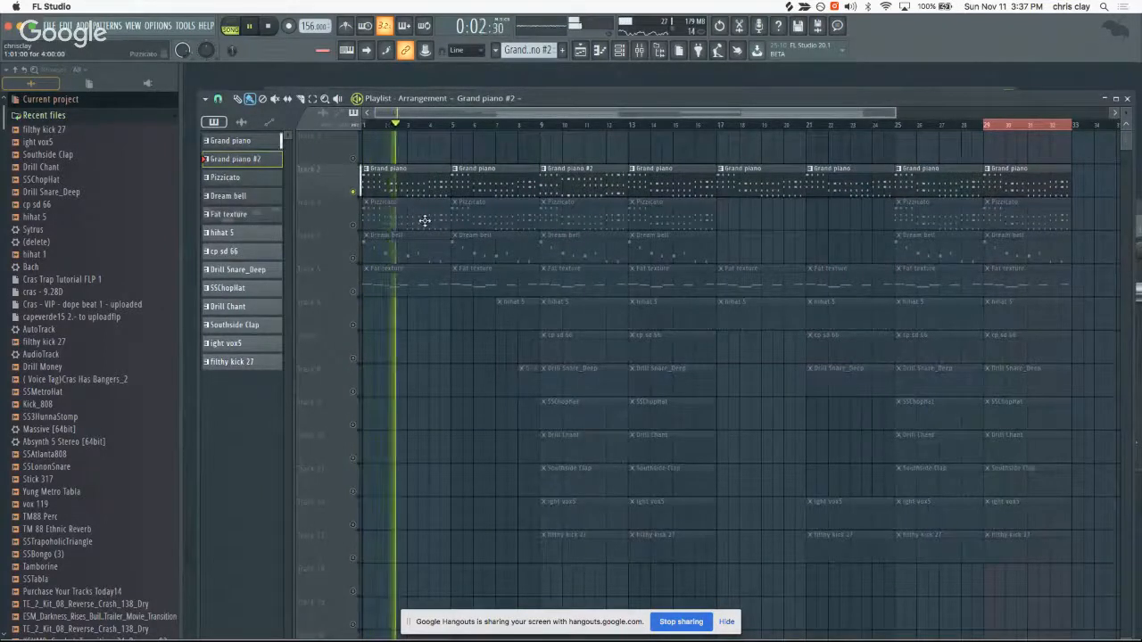
- Check the group chat of the live broadcast in Google Hangouts and switch back to FL Studio
{"action": "left_click", "coordinate": [592, 620]}
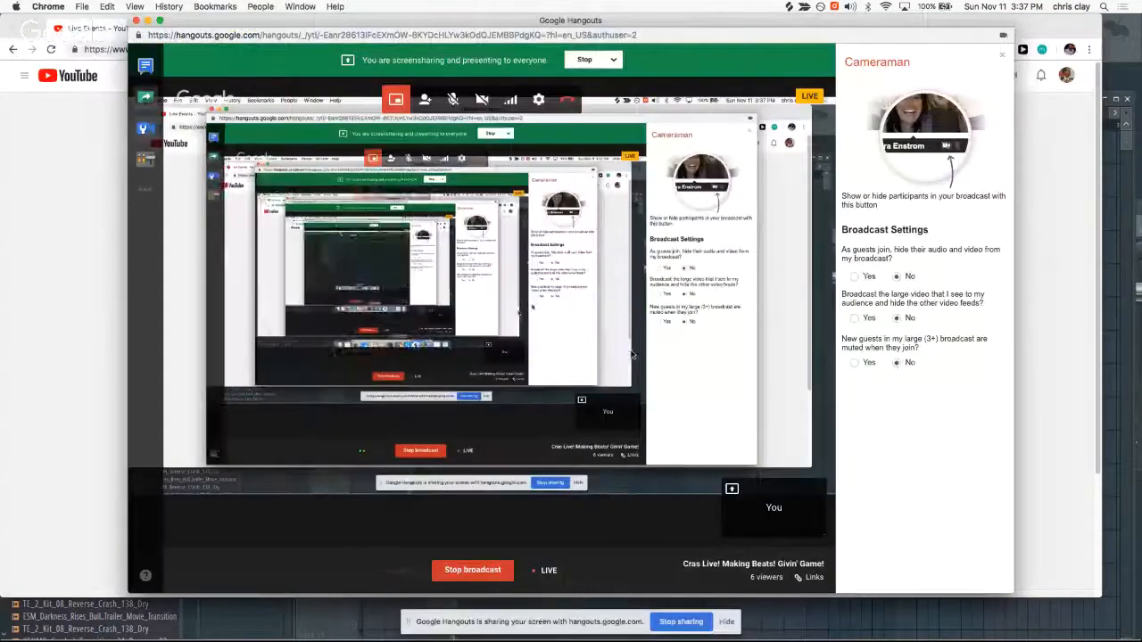
{"action": "left_click", "coordinate": [1002, 58]}
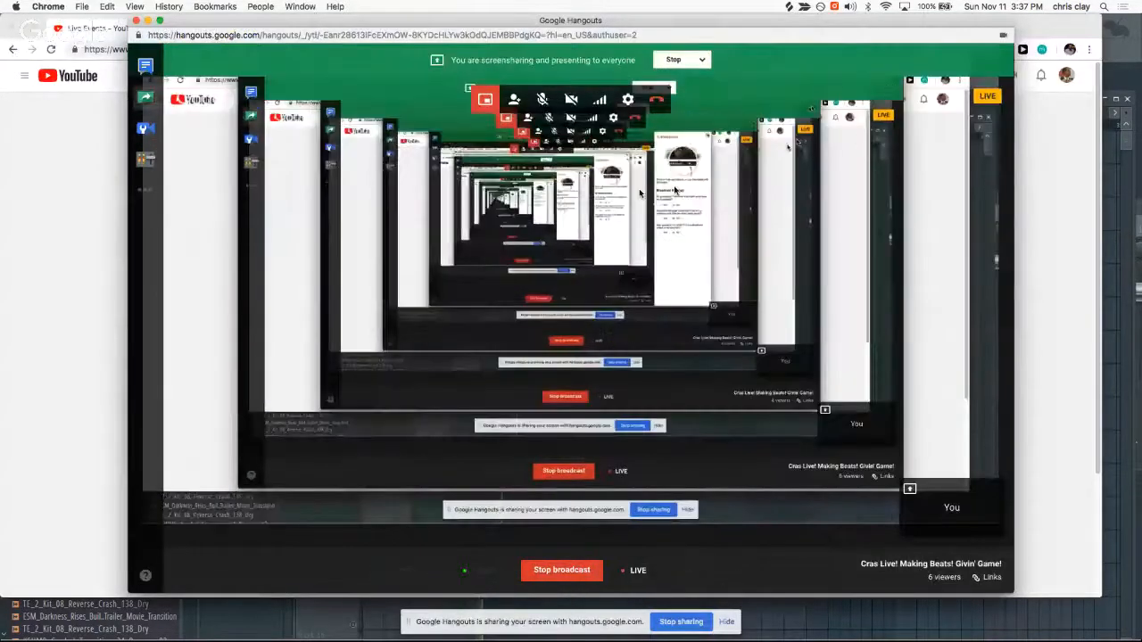
{"action": "left_click", "coordinate": [145, 65]}
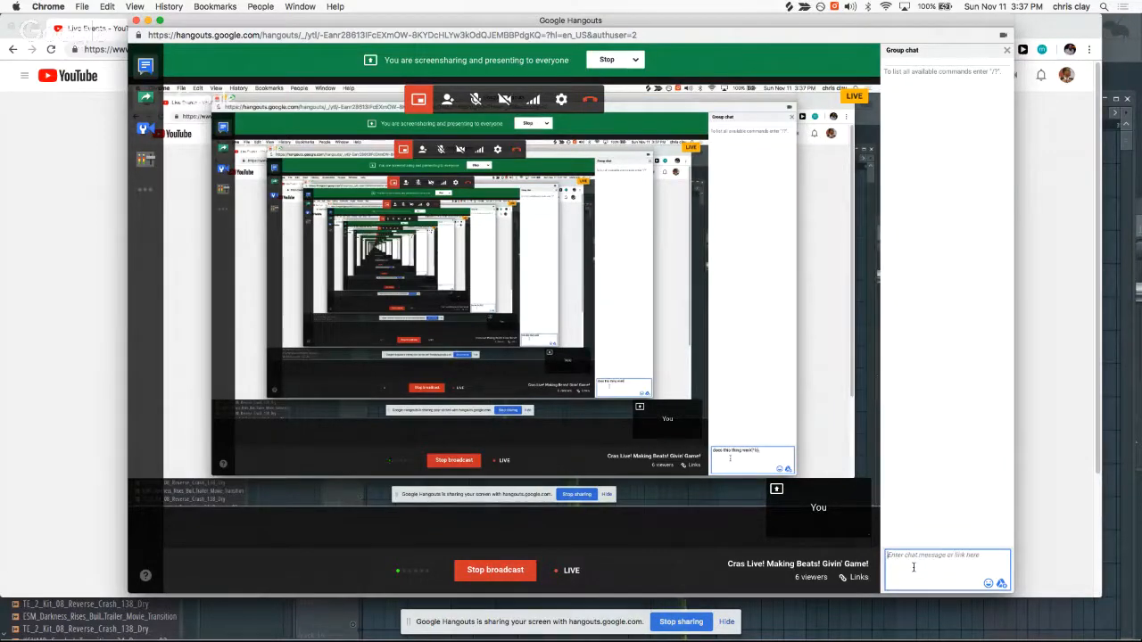
{"action": "key", "text": "super+Tab"}
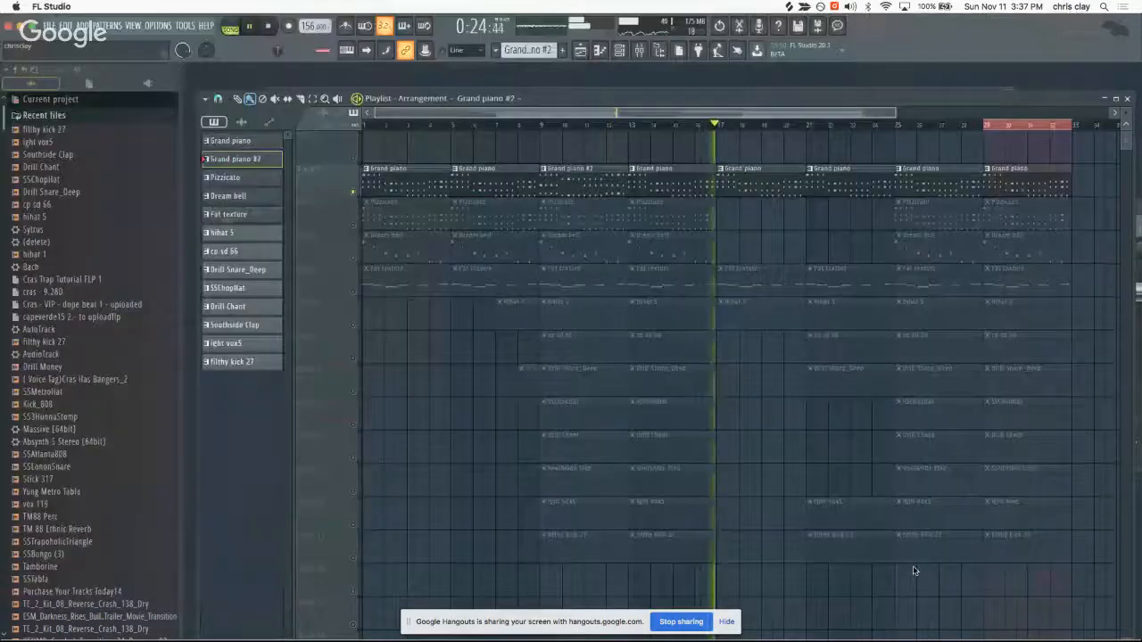
- Unmute the Pizzicato, Dream bell and Fat texture tracks one by one while playing the song from the start
{"action": "left_click", "coordinate": [354, 226]}
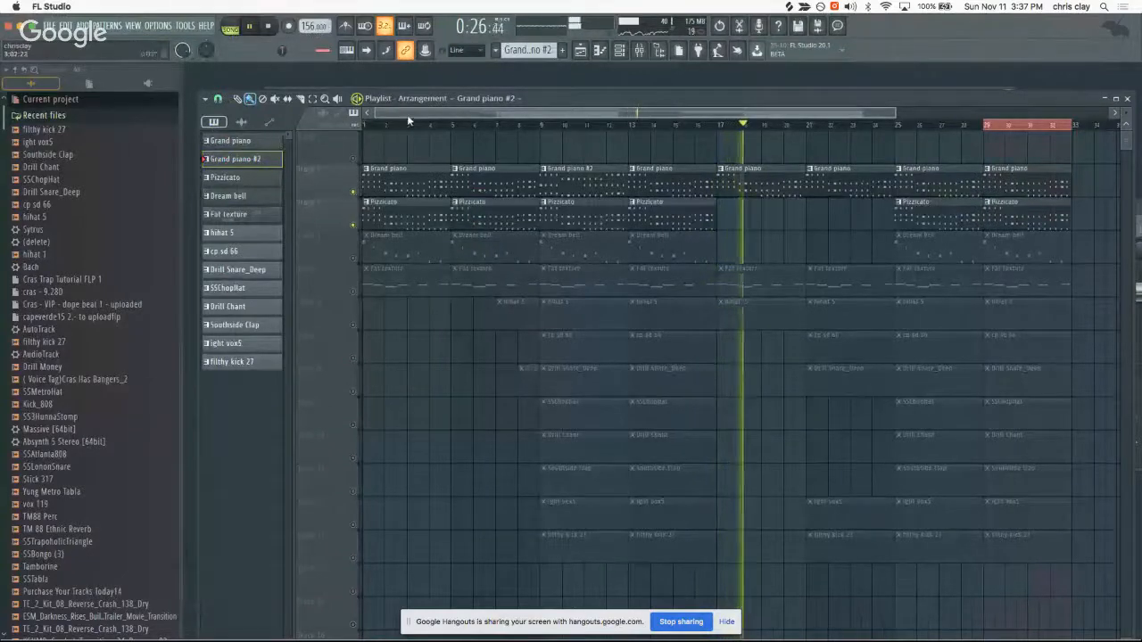
{"action": "left_click_drag", "start_coordinate": [378, 125], "coordinate": [353, 126]}
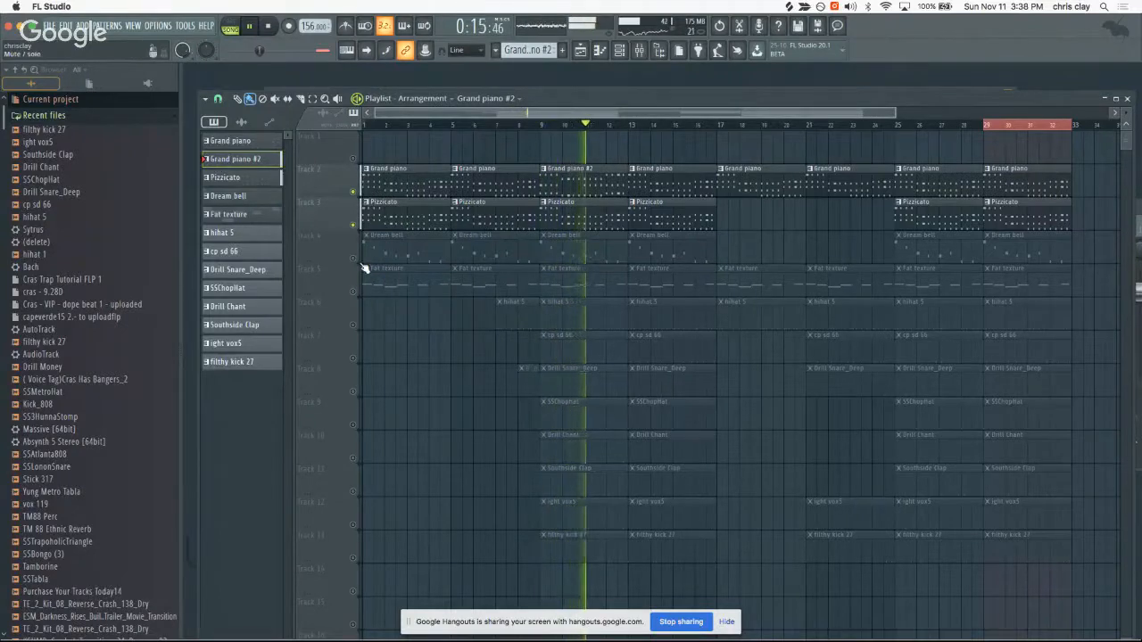
{"action": "left_click", "coordinate": [355, 260]}
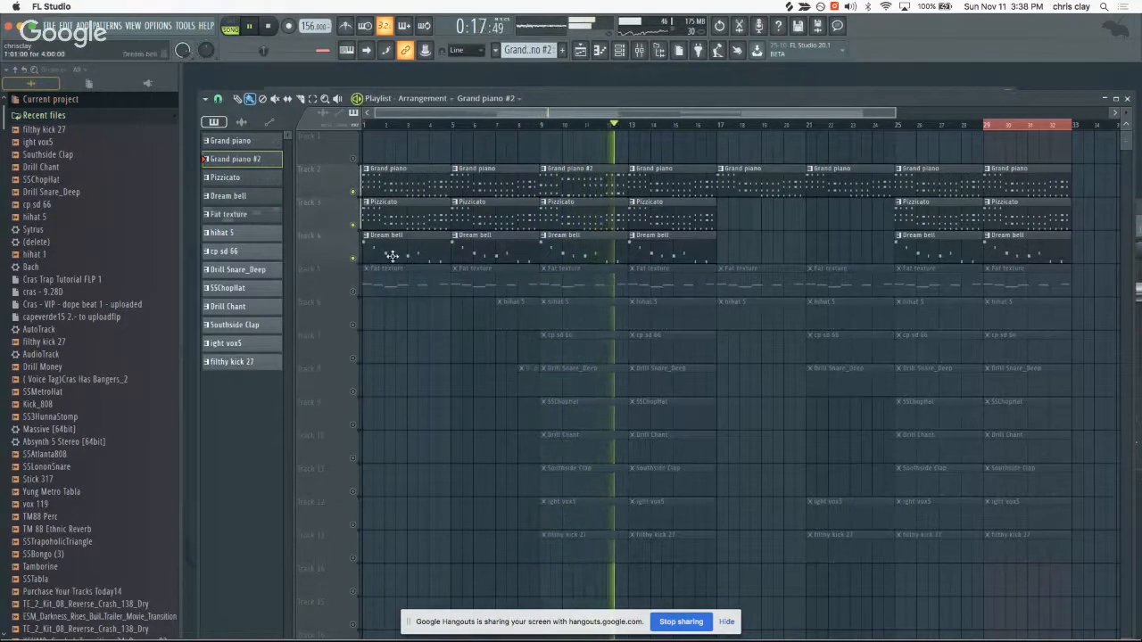
{"action": "left_click", "coordinate": [354, 291]}
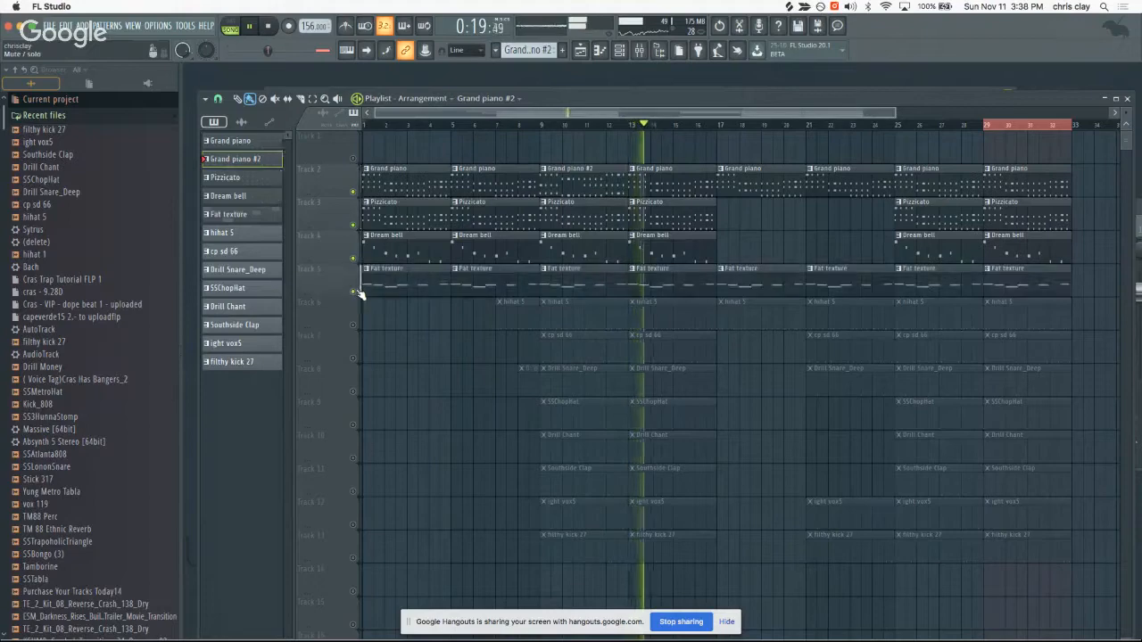
{"action": "key", "text": "space"}
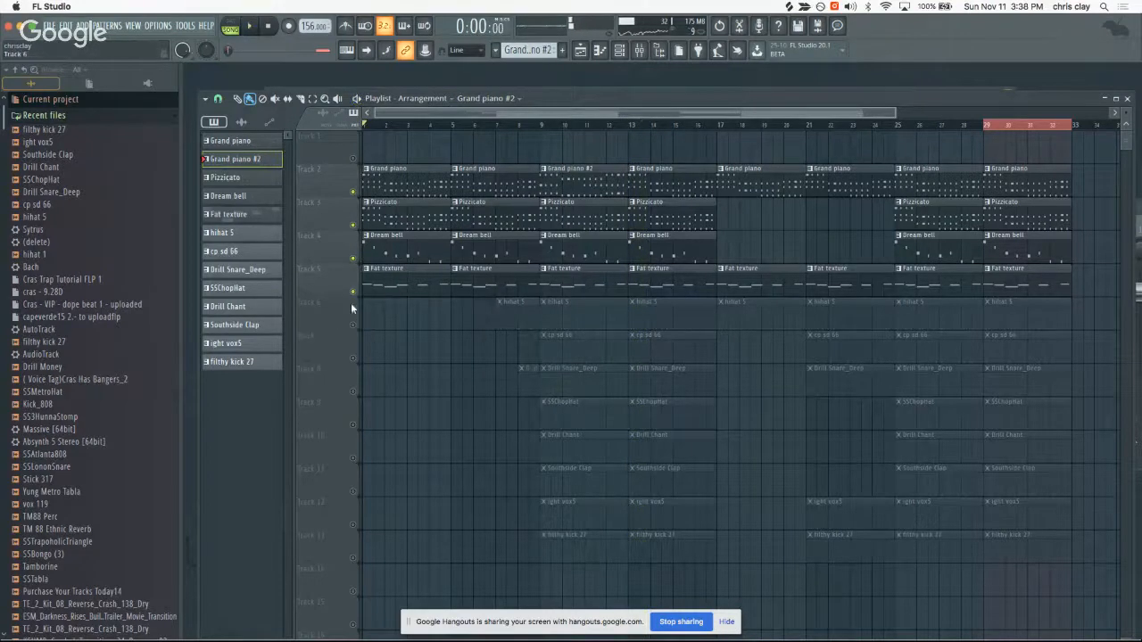
- Unmute all the remaining playlist tracks and play the full arrangement from the start
{"action": "right_click", "coordinate": [355, 294]}
{"action": "right_click", "coordinate": [355, 294]}
{"action": "key", "text": "space"}
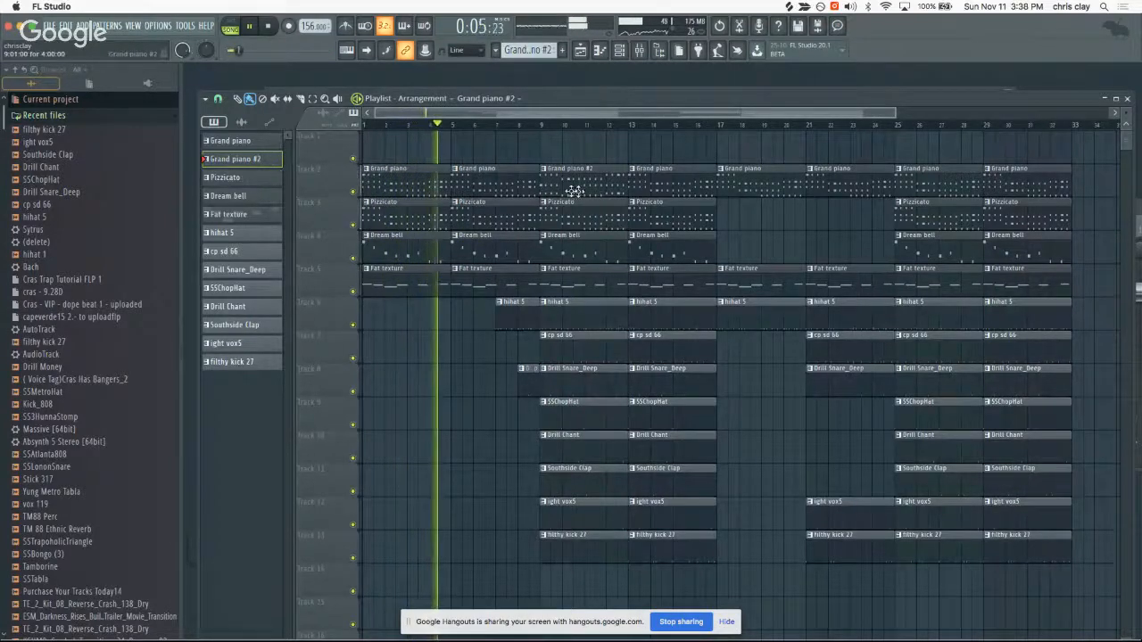
{"action": "scroll", "coordinate": [558, 245], "scroll_direction": "down", "scroll_amount": 5}
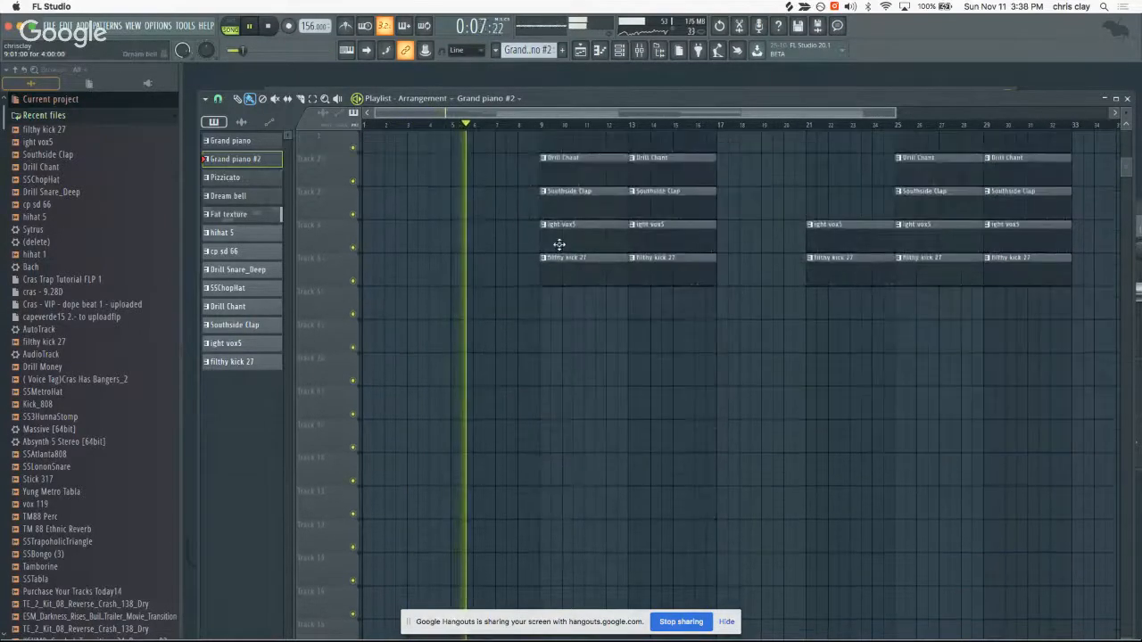
{"action": "scroll", "coordinate": [559, 244], "scroll_direction": "up", "scroll_amount": 5}
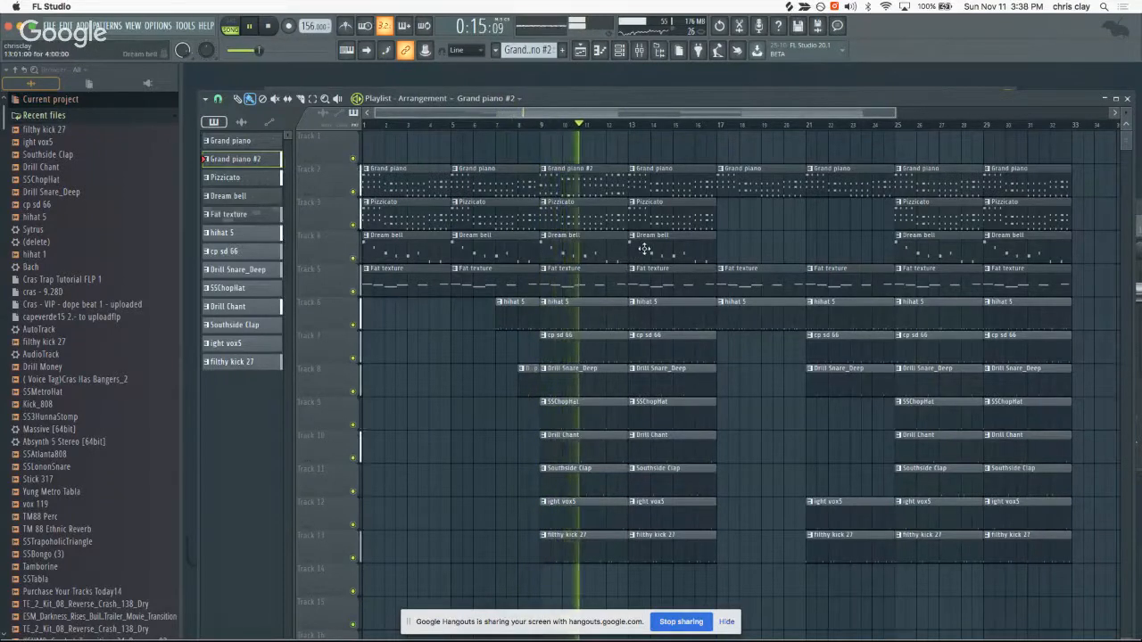
- Replace the Grand piano clip at bar 13 with a Grand piano #2 clip while the song keeps playing
{"action": "right_click", "coordinate": [638, 184]}
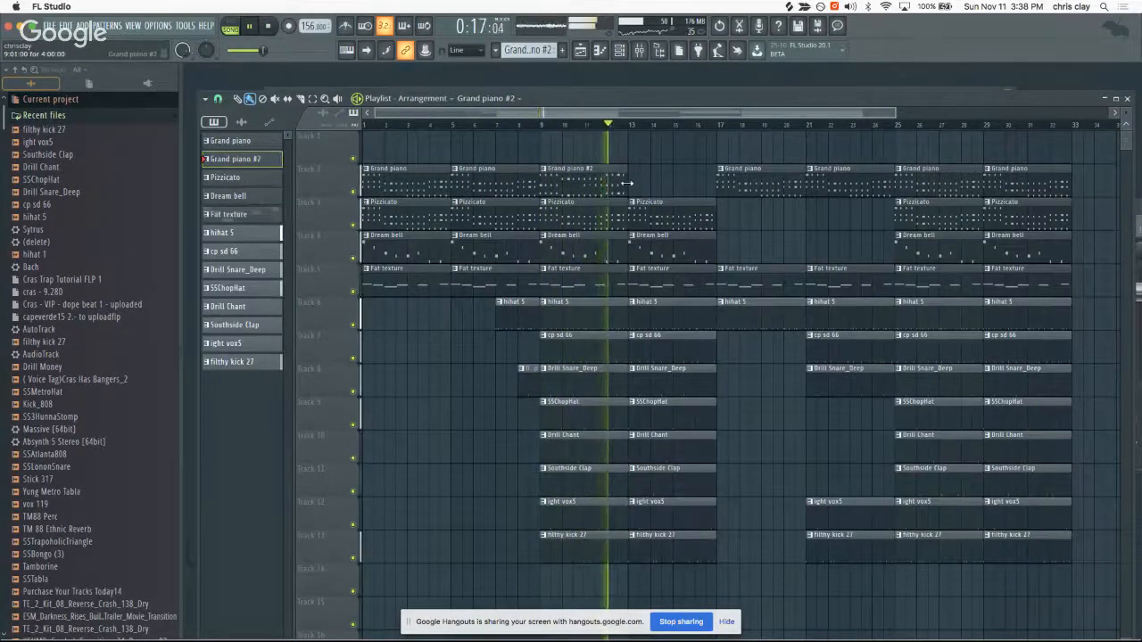
{"action": "left_click", "coordinate": [629, 184]}
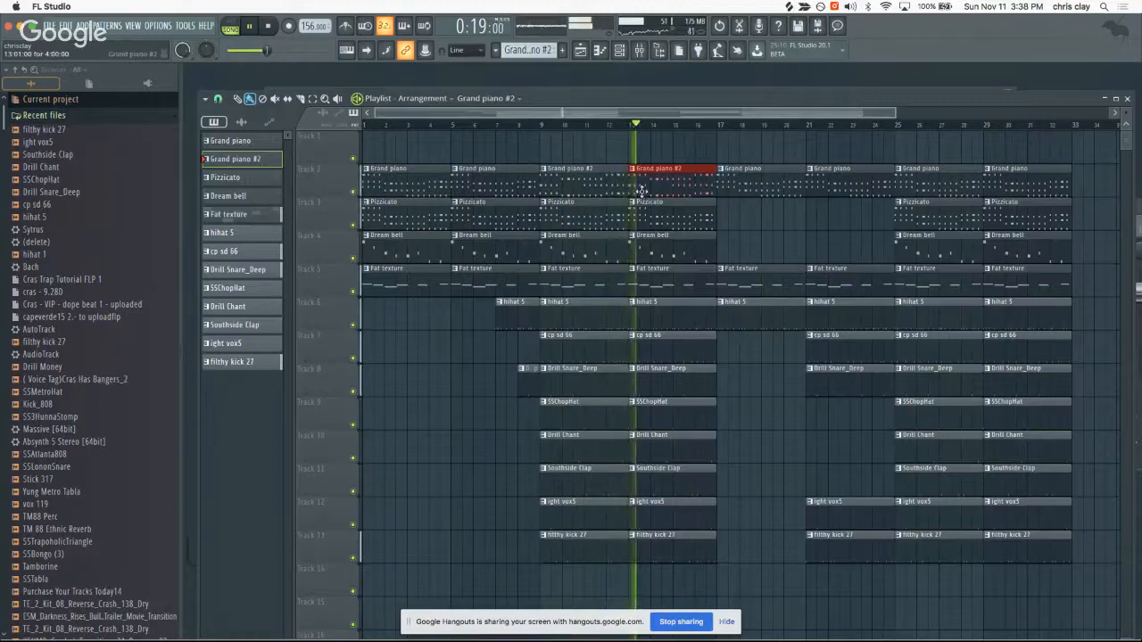
{"action": "scroll", "coordinate": [664, 224], "scroll_direction": "down", "scroll_amount": 3}
{"action": "scroll", "coordinate": [664, 225], "scroll_direction": "up", "scroll_amount": 3}
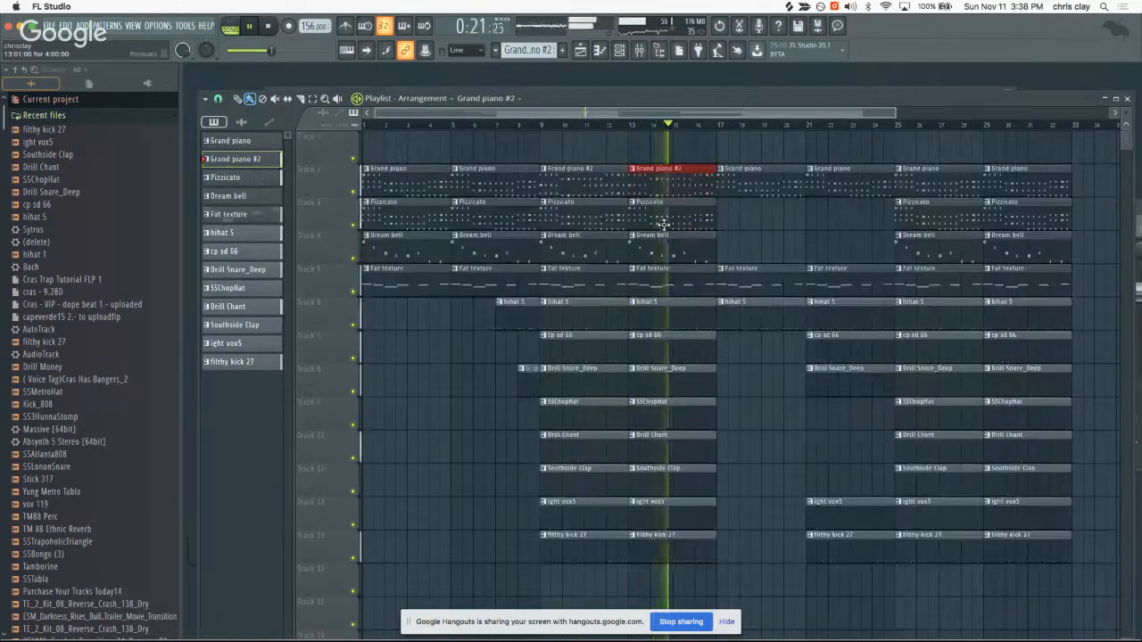
{"action": "scroll", "coordinate": [615, 113], "scroll_direction": "down", "scroll_amount": 2}
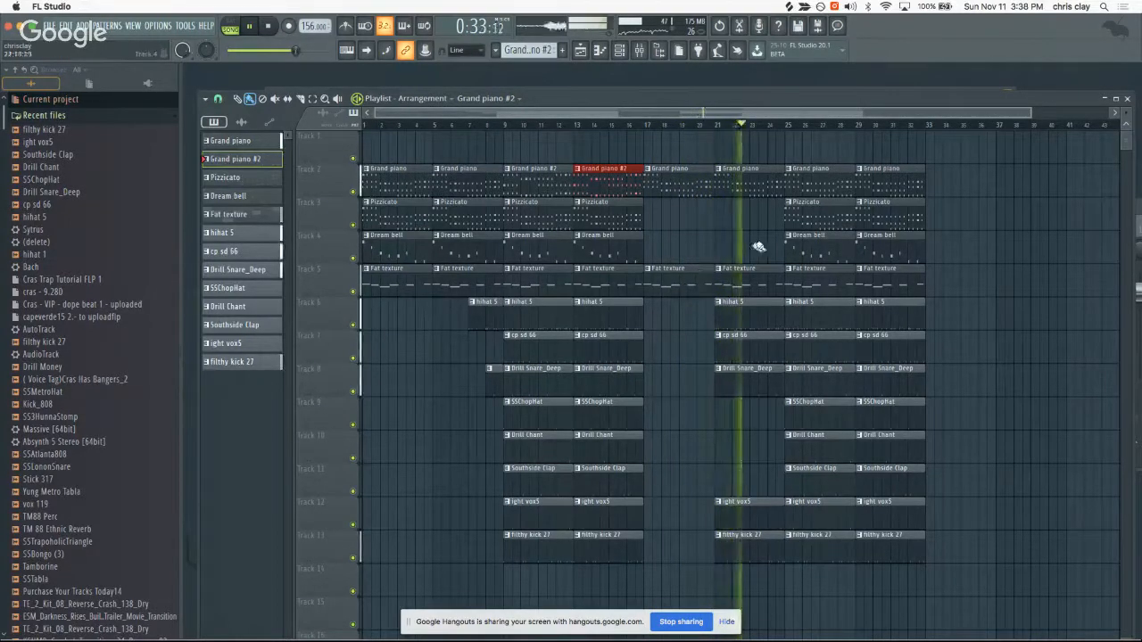
- Delete the Dream bell and Fat texture clips from bars 25 to 32
{"action": "right_click", "coordinate": [811, 252]}
{"action": "right_click", "coordinate": [814, 275]}
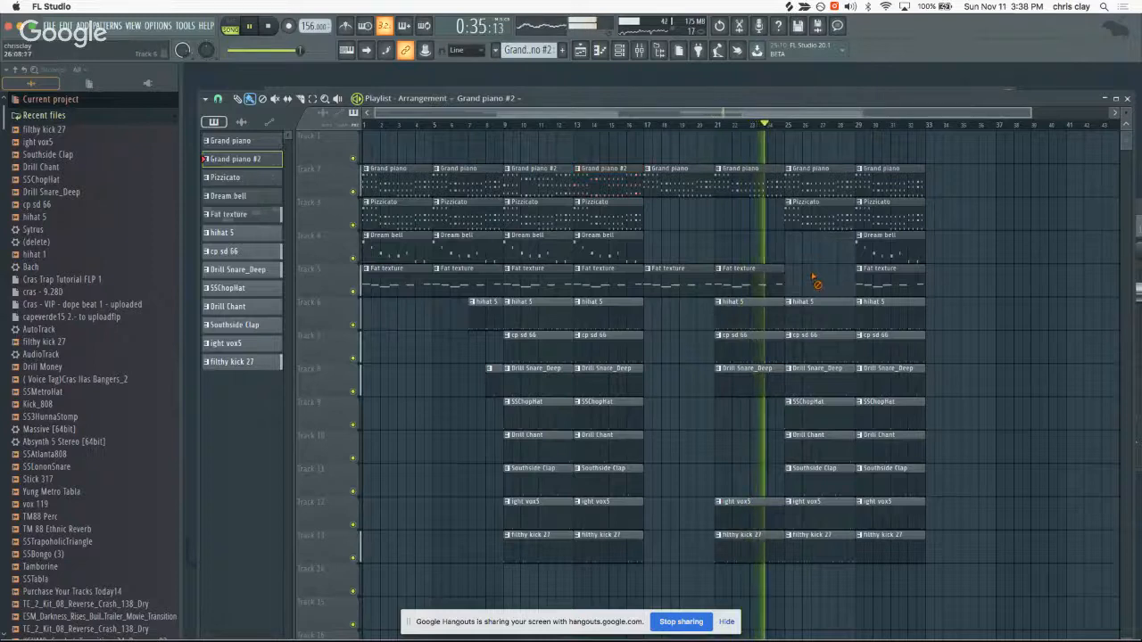
{"action": "right_click", "coordinate": [858, 257]}
{"action": "right_click", "coordinate": [862, 278]}
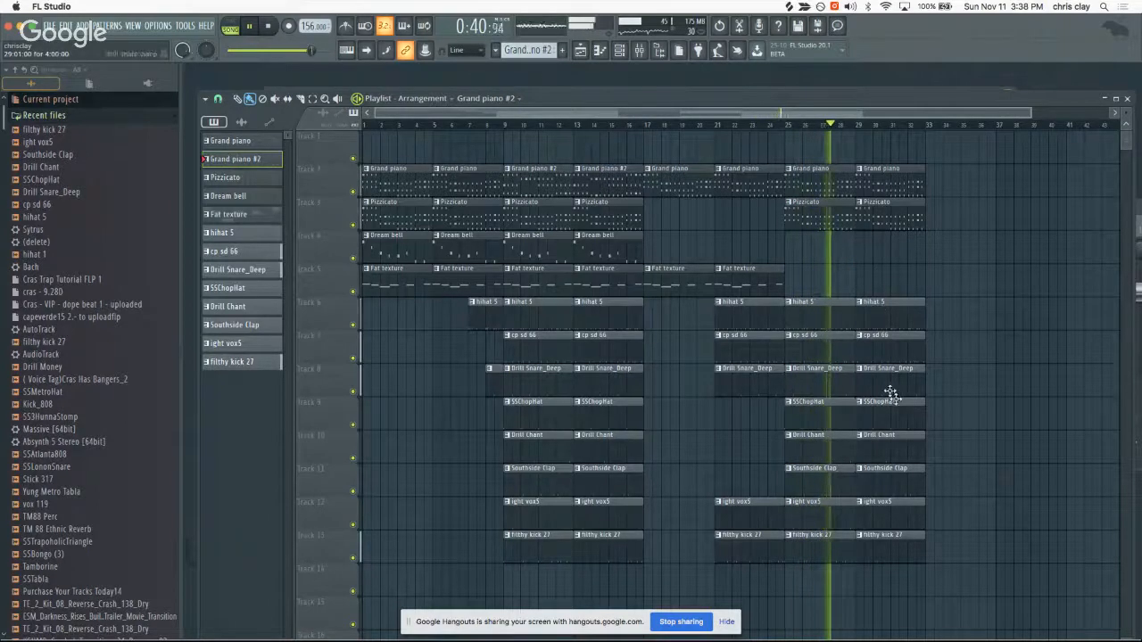
- Duplicate all clips of bars 25 to 32 to bar 33, and shorten the ends of the copied drum clips at bars 33 and 37
{"action": "left_click_drag", "start_coordinate": [937, 585], "coordinate": [951, 182]}
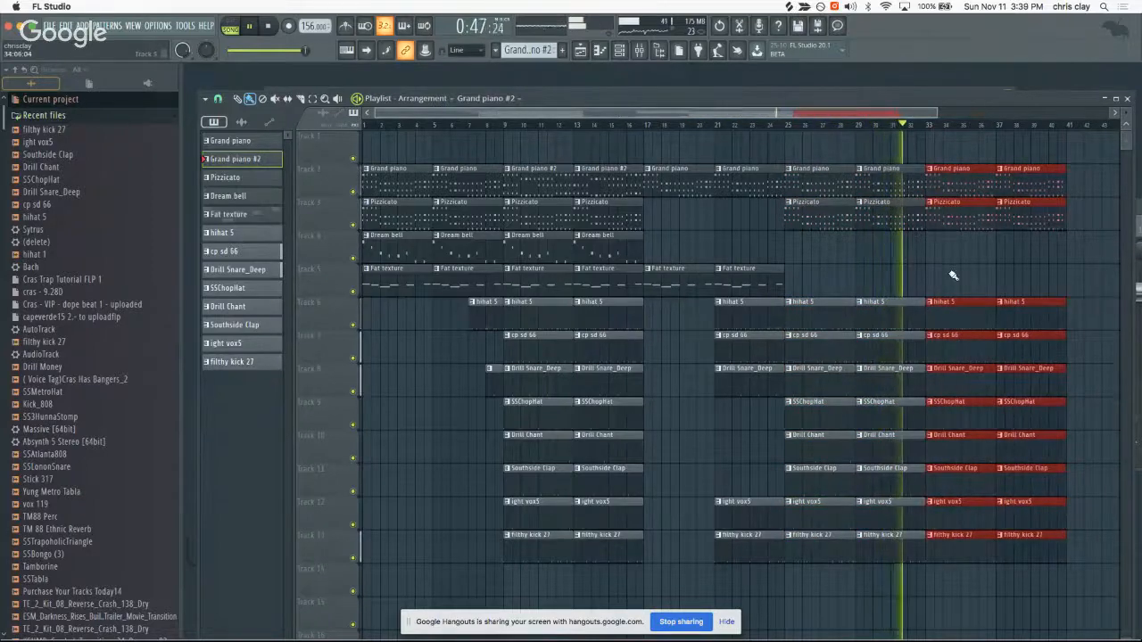
{"action": "left_click_drag", "start_coordinate": [949, 271], "coordinate": [933, 336]}
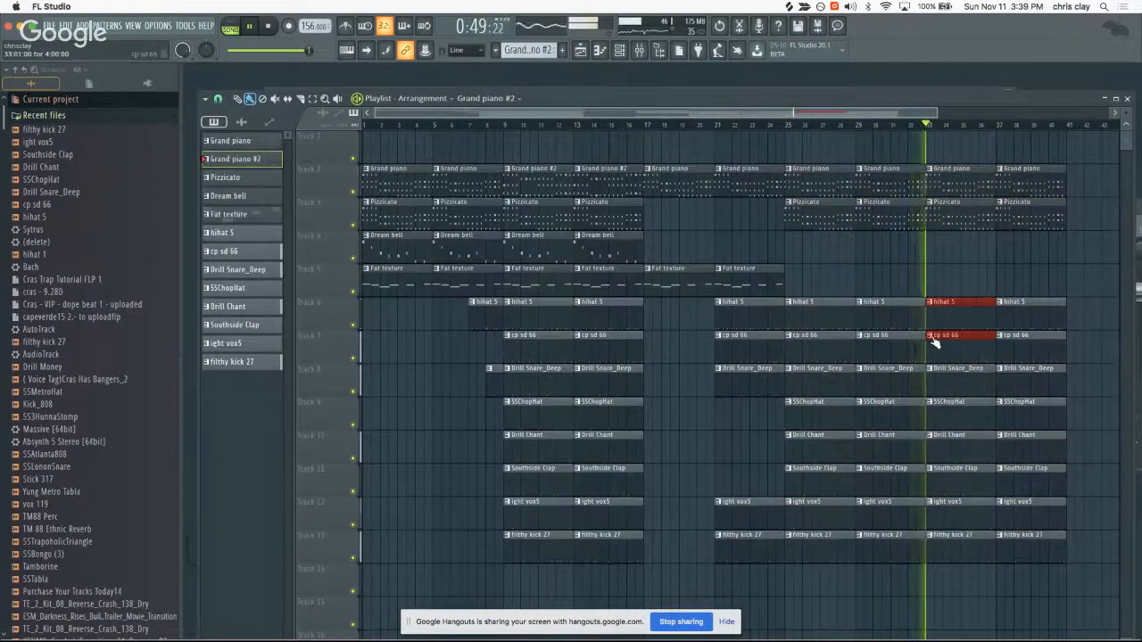
{"action": "left_click_drag", "start_coordinate": [977, 272], "coordinate": [977, 546]}
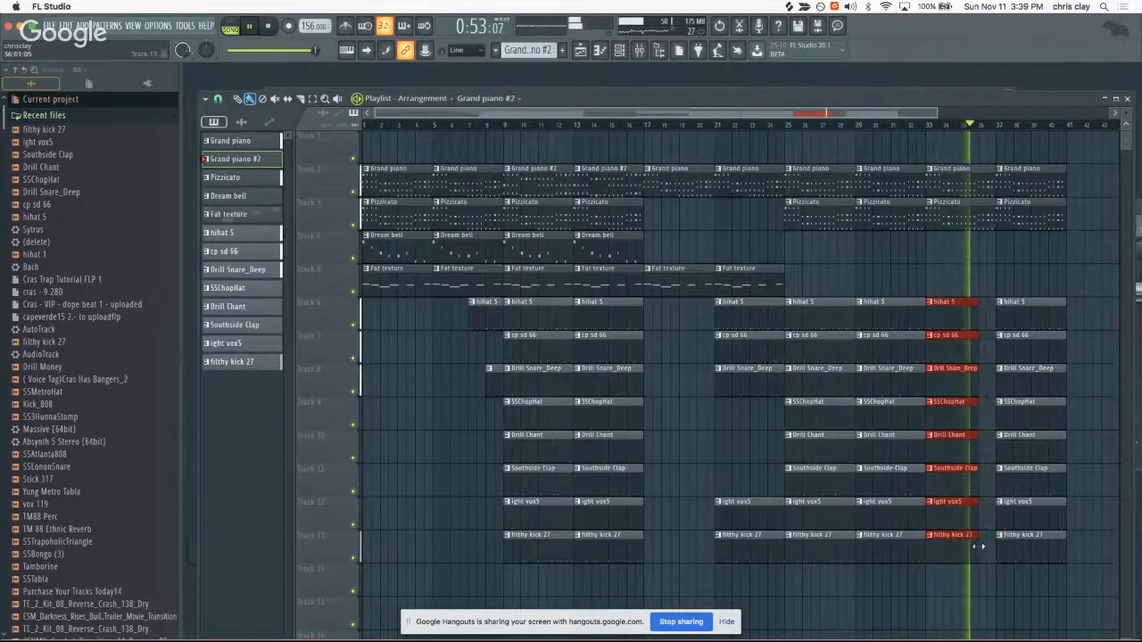
{"action": "left_click_drag", "start_coordinate": [1035, 266], "coordinate": [1054, 539]}
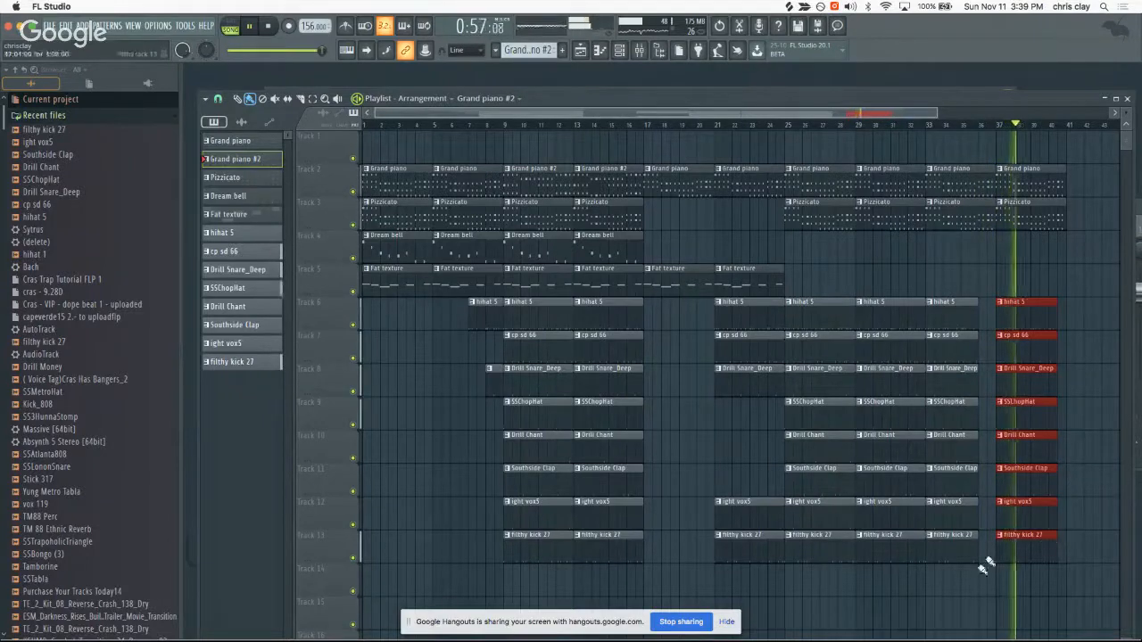
- Add full-length copies of the Grand piano, Pizzicato and drum clips in bars 41 to 48 and play from bar 38
{"action": "left_click_drag", "start_coordinate": [911, 595], "coordinate": [1089, 225]}
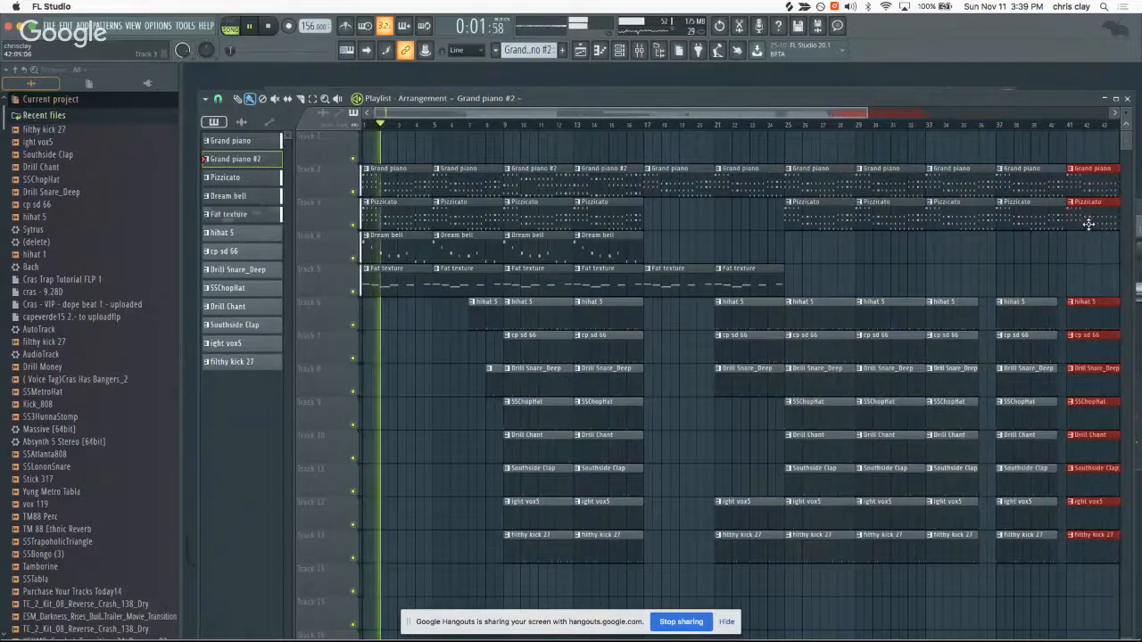
{"action": "left_click", "coordinate": [1014, 126]}
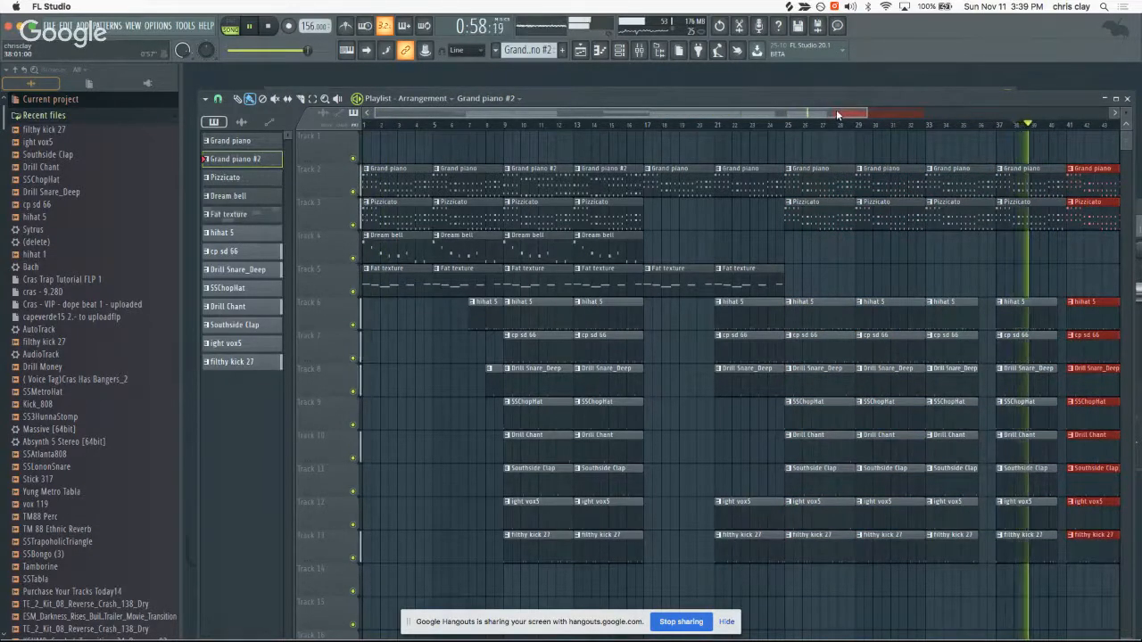
{"action": "mouse_move", "coordinate": [836, 108]}
{"action": "left_mouse_down"}
{"action": "mouse_move", "coordinate": [845, 115]}
{"action": "mouse_move", "coordinate": [834, 112]}
{"action": "left_mouse_up"}
- Place Fat texture clips at bars 41 and 45 on Track 5 and play from bar 41
{"action": "left_click", "coordinate": [613, 260]}
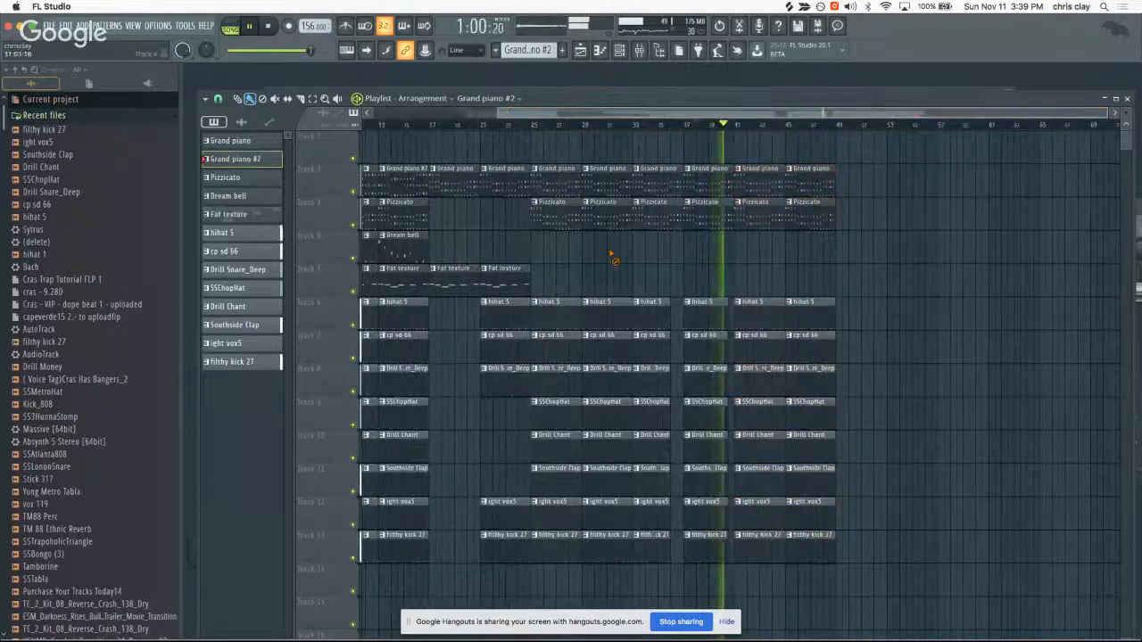
{"action": "left_click", "coordinate": [529, 274]}
{"action": "left_click", "coordinate": [739, 273]}
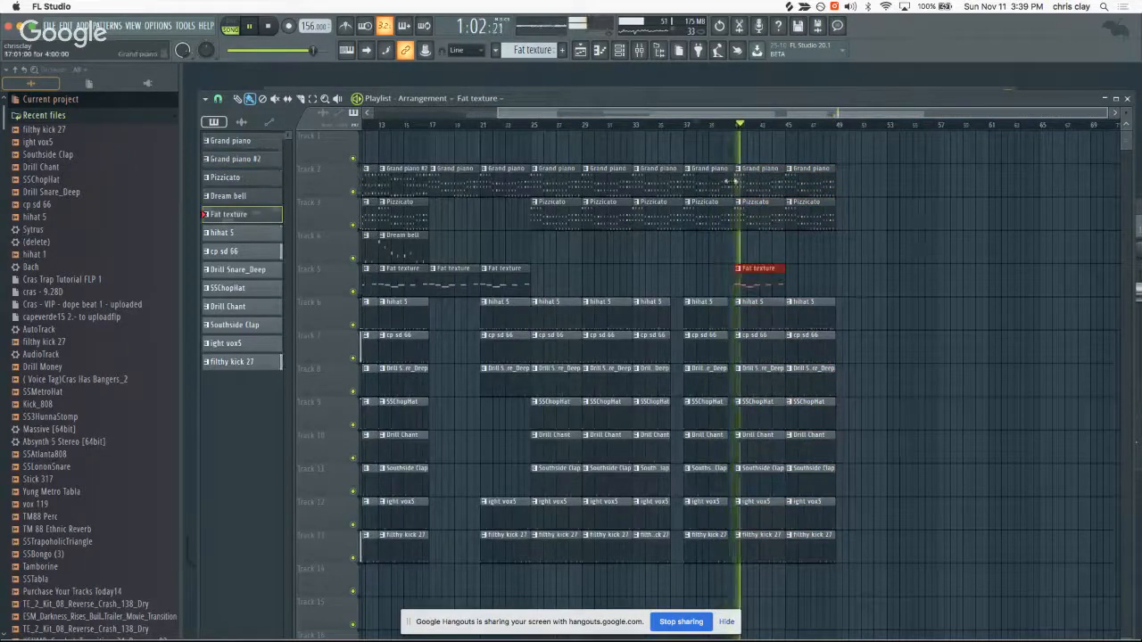
{"action": "left_click", "coordinate": [737, 125]}
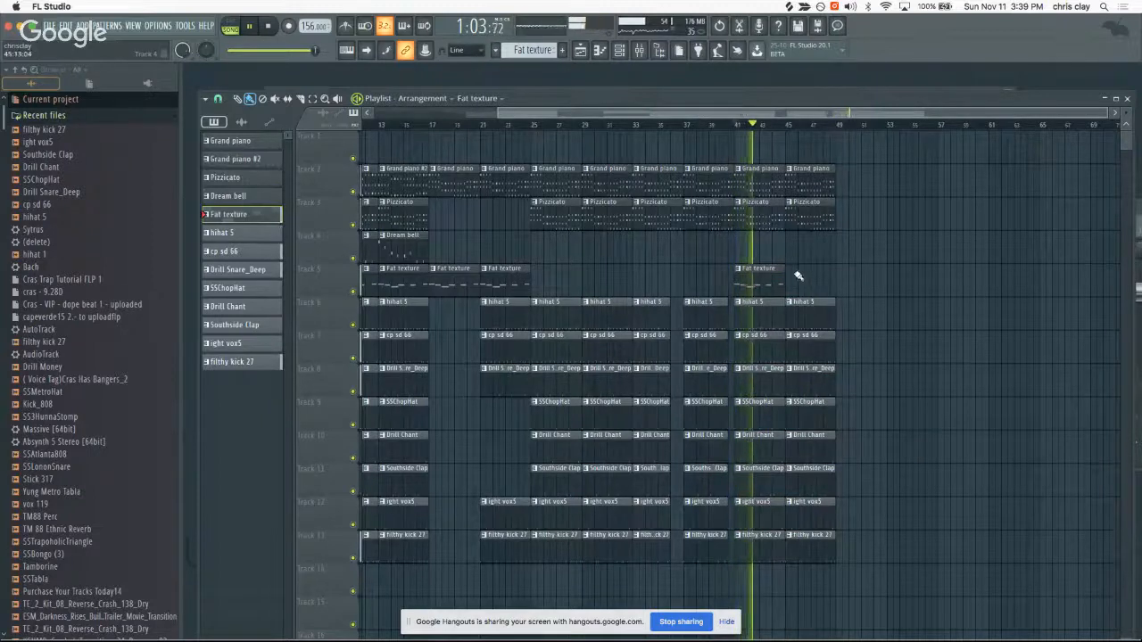
{"action": "left_click", "coordinate": [790, 276]}
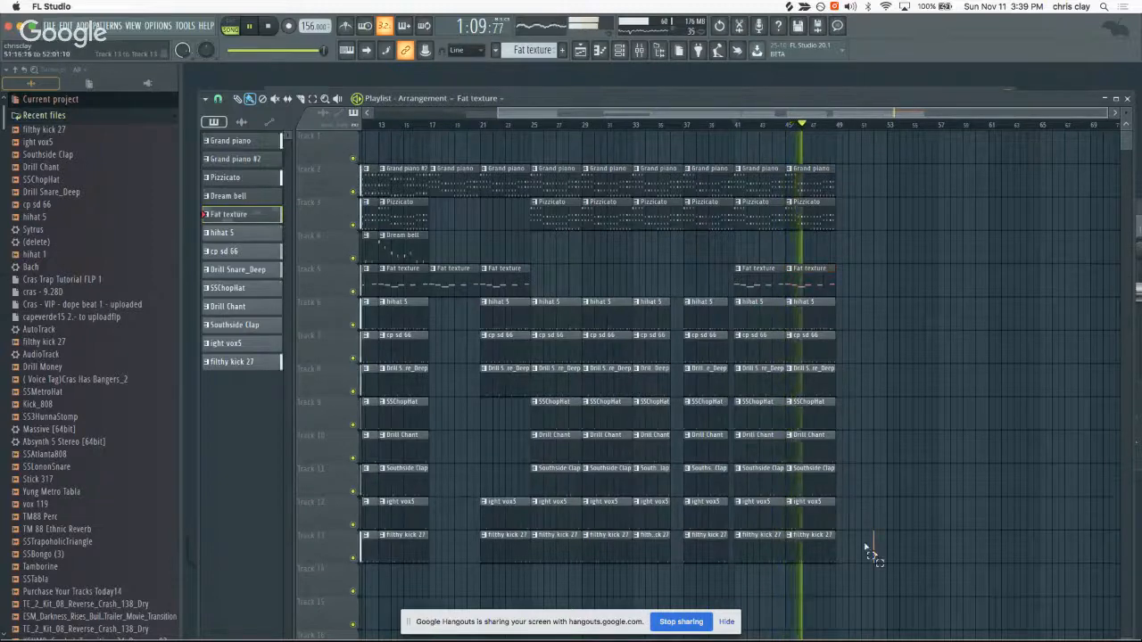
- Review the layout of the whole arrangement up to bar 48 with all its tracks in view
{"action": "left_click_drag", "start_coordinate": [872, 553], "coordinate": [827, 190]}
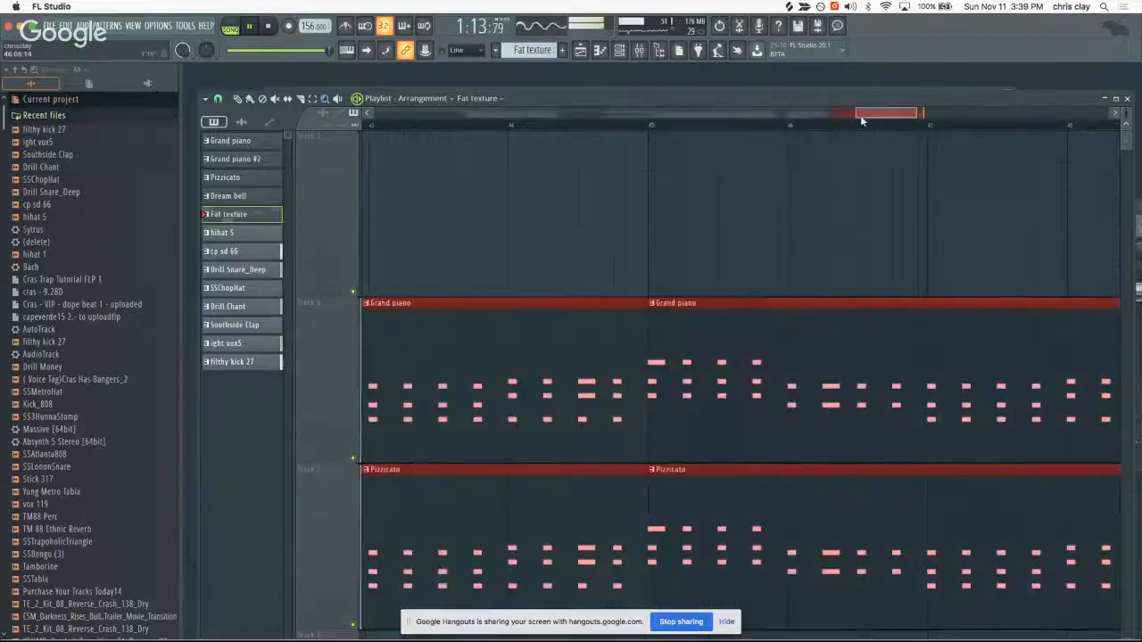
{"action": "left_click_drag", "start_coordinate": [868, 114], "coordinate": [769, 370]}
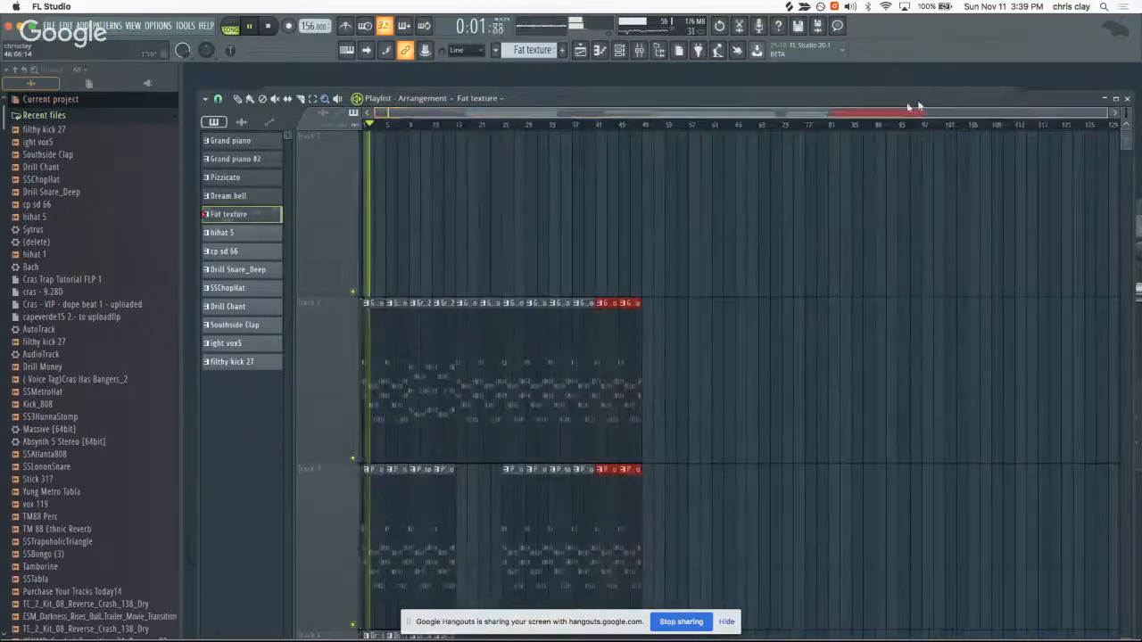
{"action": "left_click_drag", "start_coordinate": [1125, 112], "coordinate": [1121, 215]}
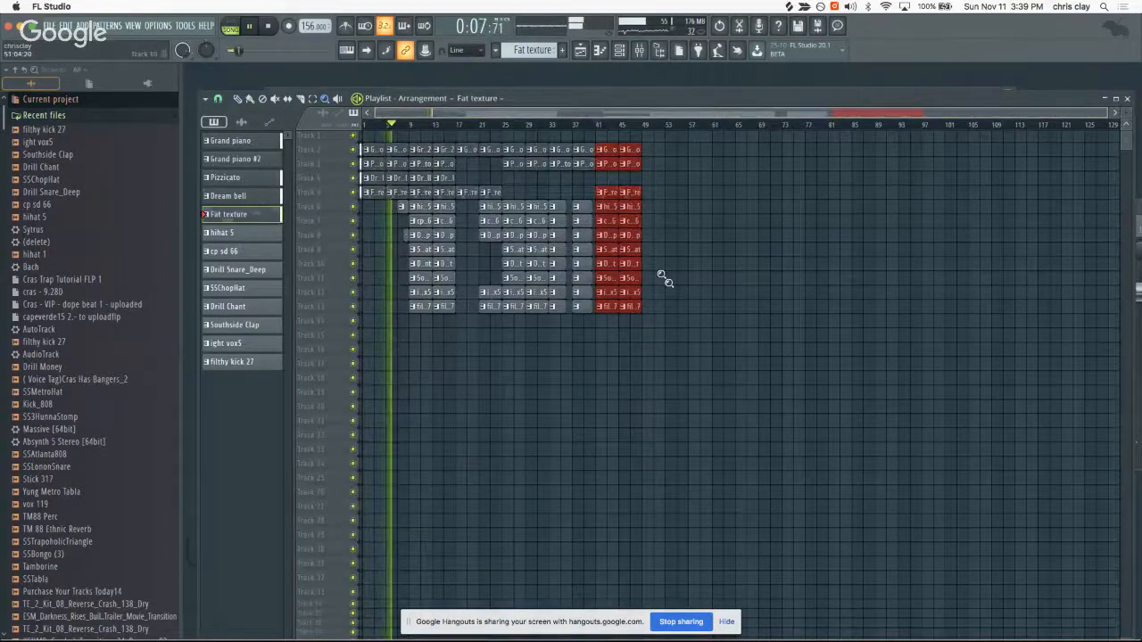
{"action": "left_click_drag", "start_coordinate": [687, 340], "coordinate": [366, 122]}
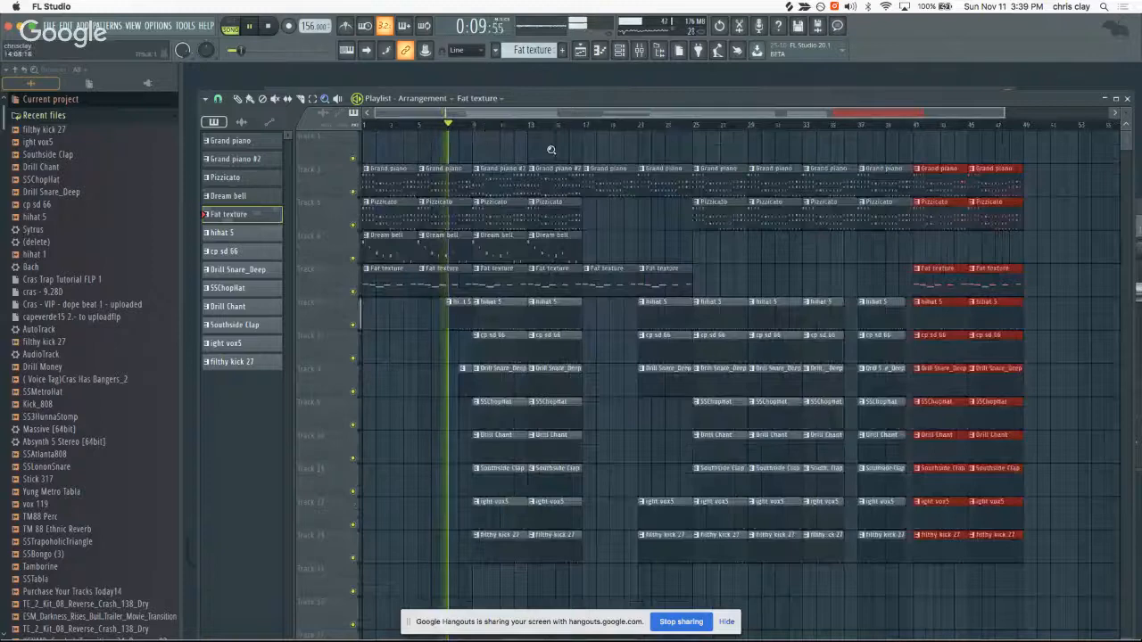
{"action": "scroll", "coordinate": [568, 125], "scroll_direction": "down", "scroll_amount": 5}
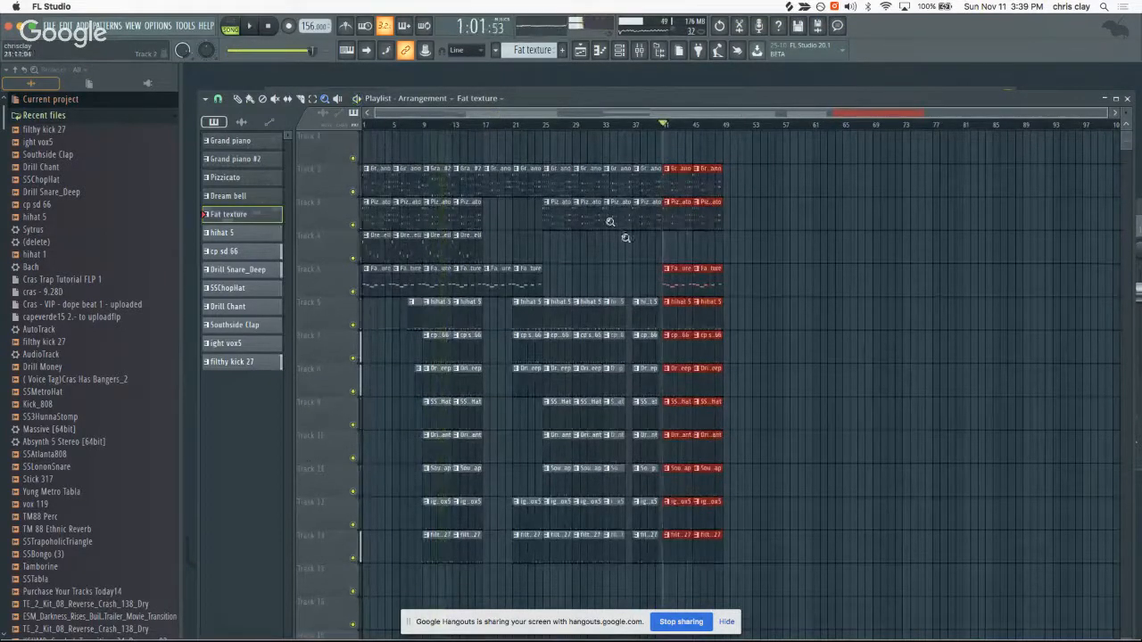
{"action": "scroll", "coordinate": [737, 255], "scroll_direction": "down", "scroll_amount": 3}
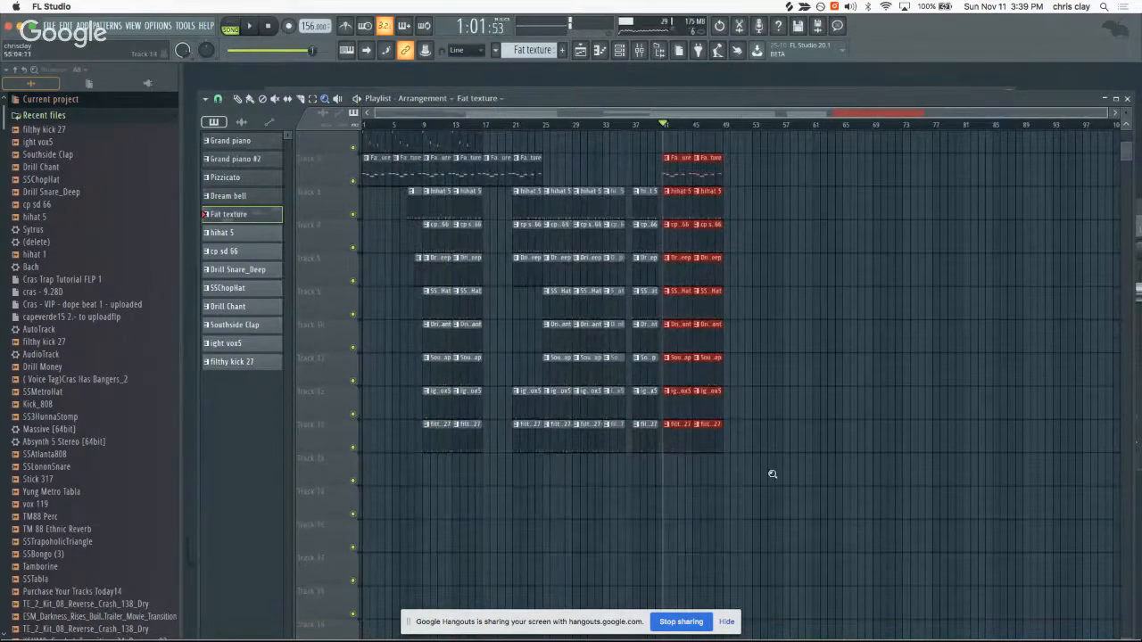
{"action": "left_click_drag", "start_coordinate": [755, 458], "coordinate": [807, 479]}
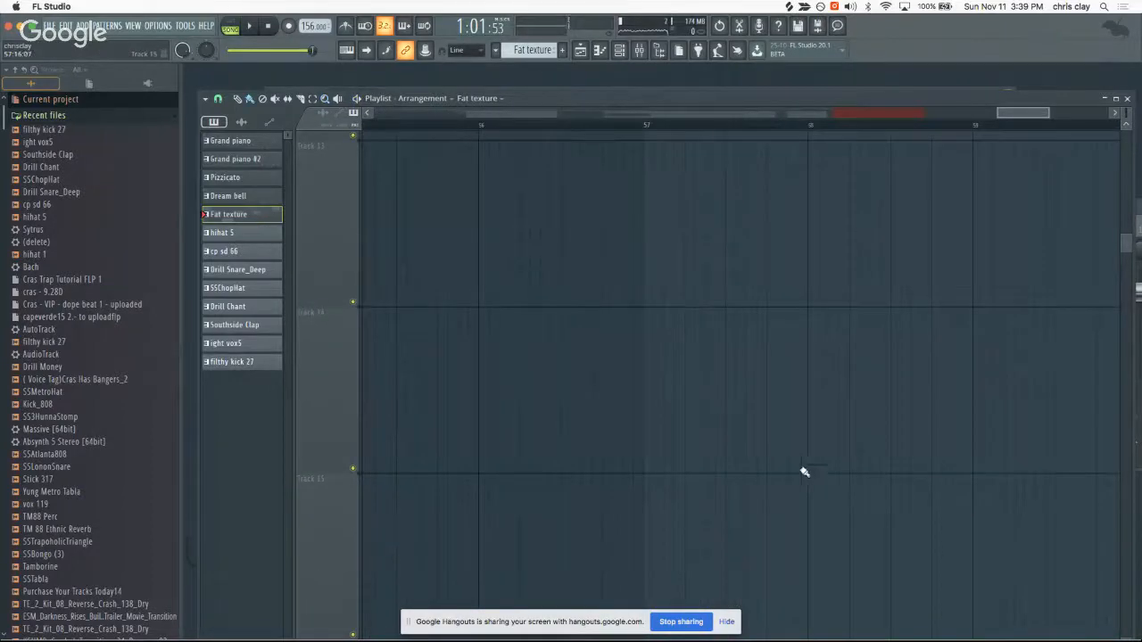
{"action": "scroll", "coordinate": [814, 194], "scroll_direction": "down", "scroll_amount": 10}
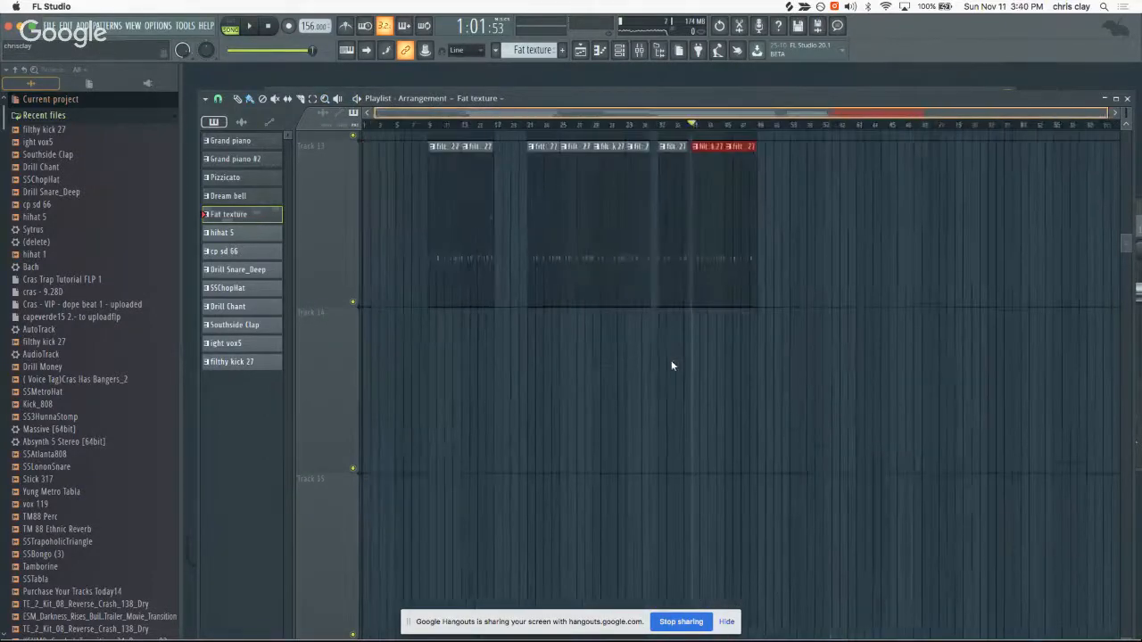
{"action": "scroll", "coordinate": [694, 190], "scroll_direction": "up", "scroll_amount": 8}
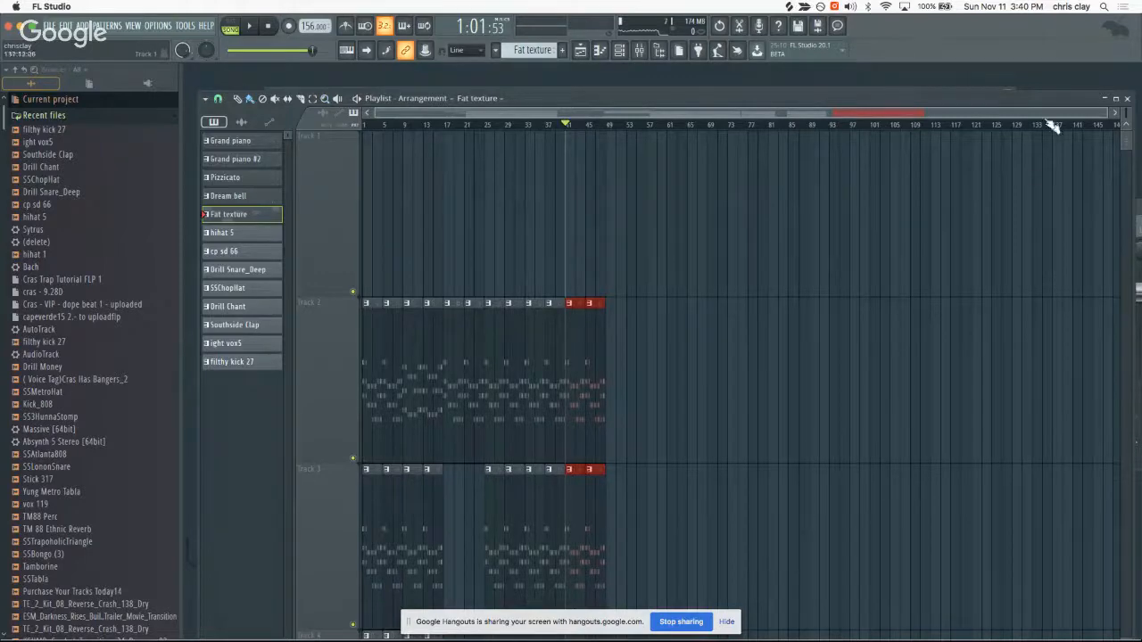
{"action": "left_click_drag", "start_coordinate": [1039, 116], "coordinate": [1029, 182]}
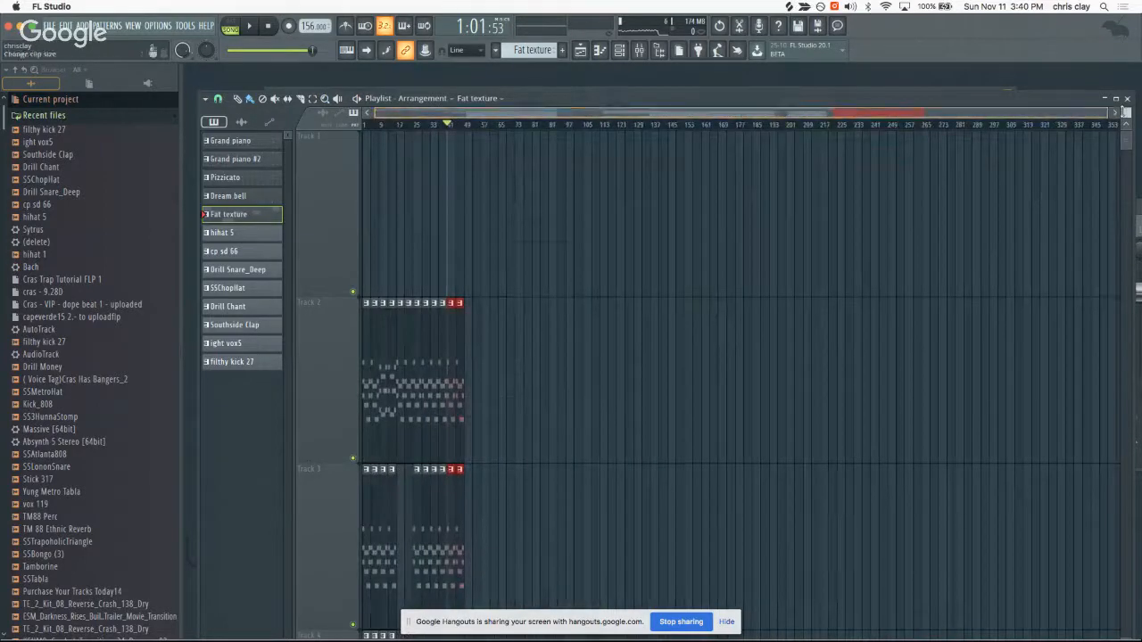
{"action": "left_click_drag", "start_coordinate": [1126, 114], "coordinate": [1115, 219]}
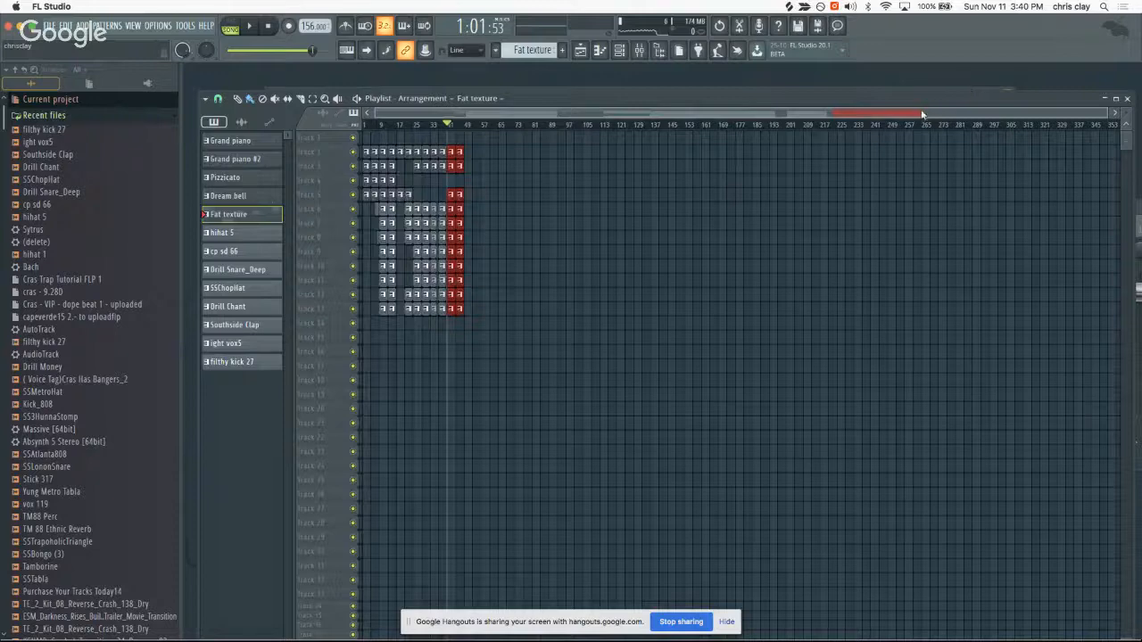
{"action": "left_click_drag", "start_coordinate": [917, 112], "coordinate": [932, 219]}
{"action": "left_click", "coordinate": [906, 305]}
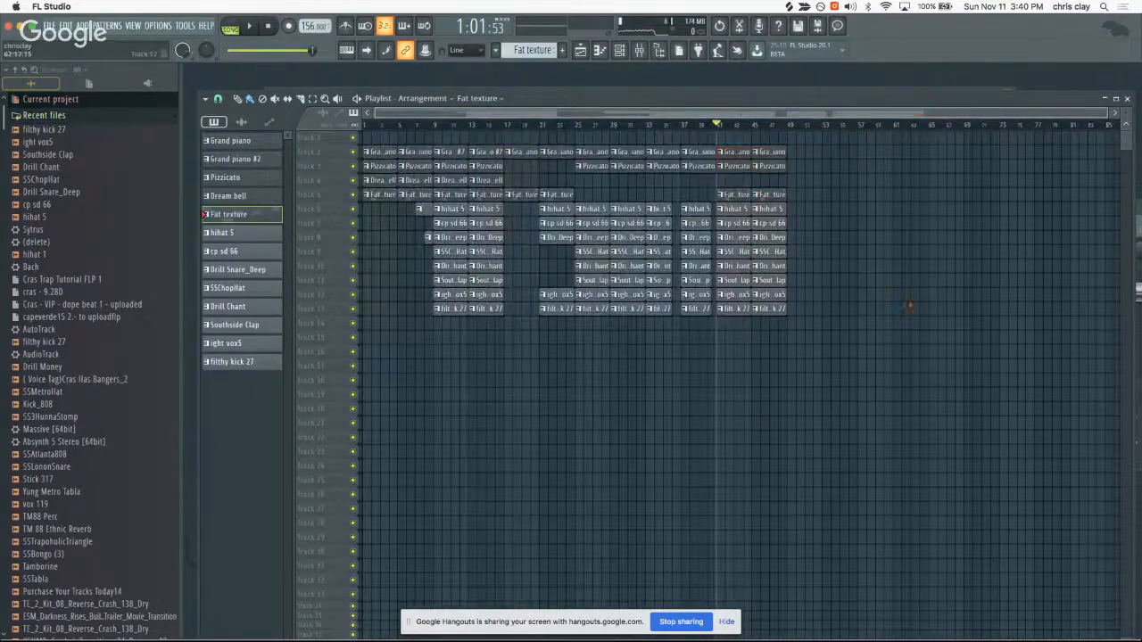
- Select every clip in bars 1 to 48 and duplicate the whole arrangement to start again at bar 49
{"action": "mouse_move", "coordinate": [860, 362]}
{"action": "left_mouse_down"}
{"action": "mouse_move", "coordinate": [700, 215]}
{"action": "mouse_move", "coordinate": [782, 368]}
{"action": "mouse_move", "coordinate": [748, 366]}
{"action": "left_mouse_up"}
{"action": "right_click", "coordinate": [704, 368]}
{"action": "right_click", "coordinate": [740, 369]}
{"action": "right_click", "coordinate": [758, 367]}
{"action": "right_click", "coordinate": [794, 368]}
{"action": "right_click", "coordinate": [830, 368]}
{"action": "right_click", "coordinate": [865, 368]}
{"action": "left_click_drag", "start_coordinate": [889, 355], "coordinate": [359, 125]}
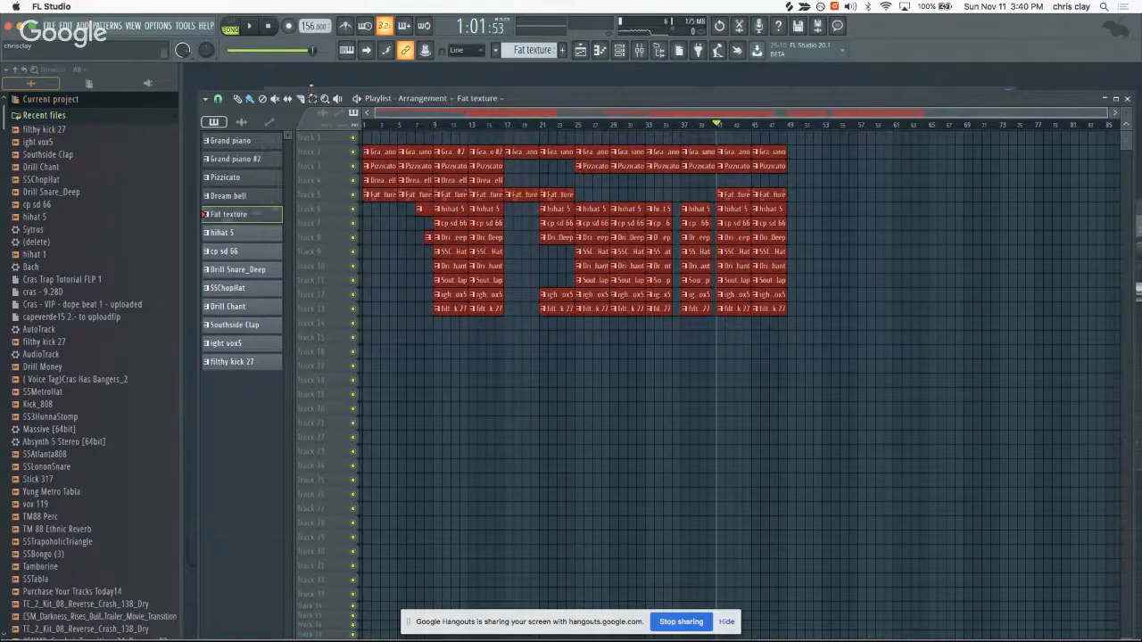
{"action": "key", "text": "ctrl+b"}
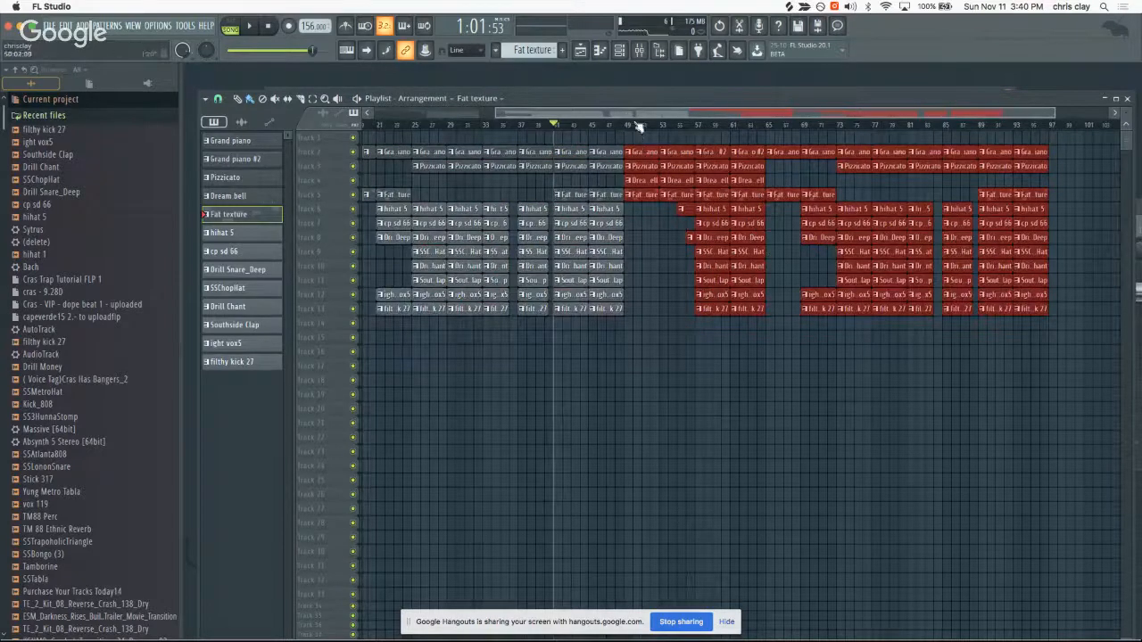
- Play the song from bar 47 to check the transition into the duplicated section at bar 49
{"action": "scroll", "coordinate": [631, 121], "scroll_direction": "down", "scroll_amount": 5}
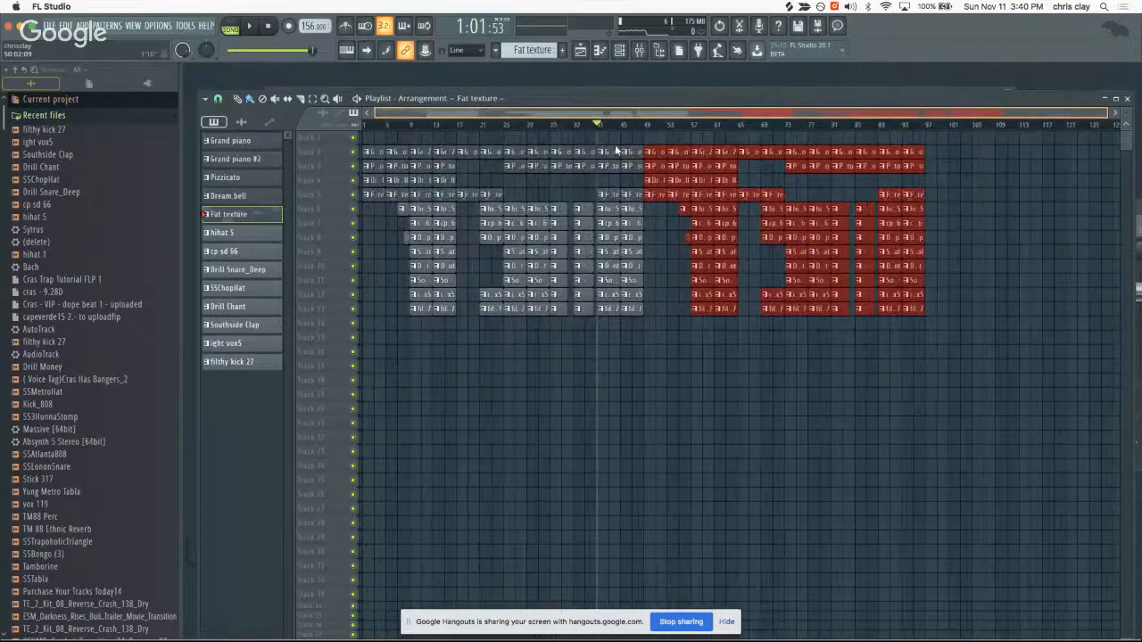
{"action": "left_click", "coordinate": [636, 125]}
{"action": "key", "text": "space"}
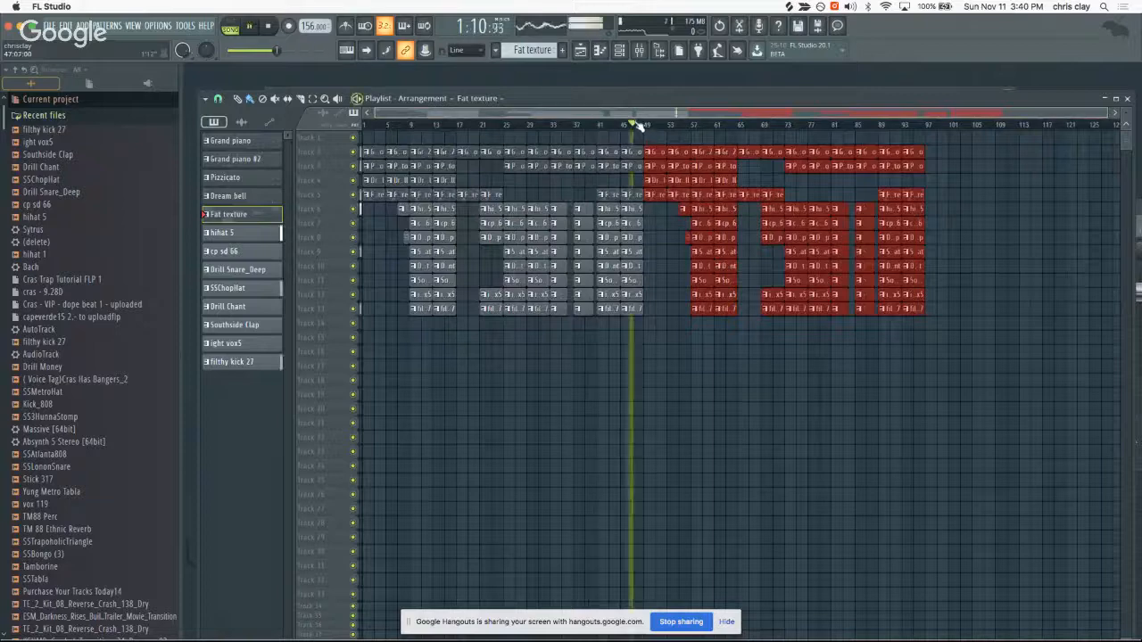
- Play the song from bar 1 with the whole duplicated arrangement up to bar 96 in view
{"action": "left_click_drag", "start_coordinate": [605, 122], "coordinate": [77, 97]}
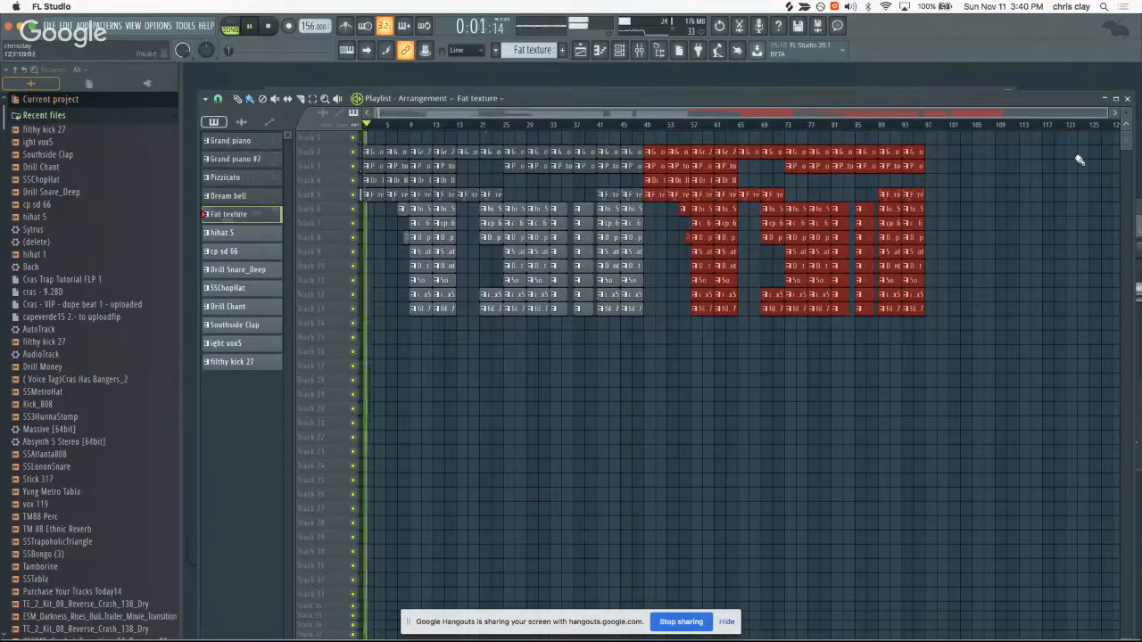
{"action": "left_click_drag", "start_coordinate": [1126, 120], "coordinate": [1128, 107]}
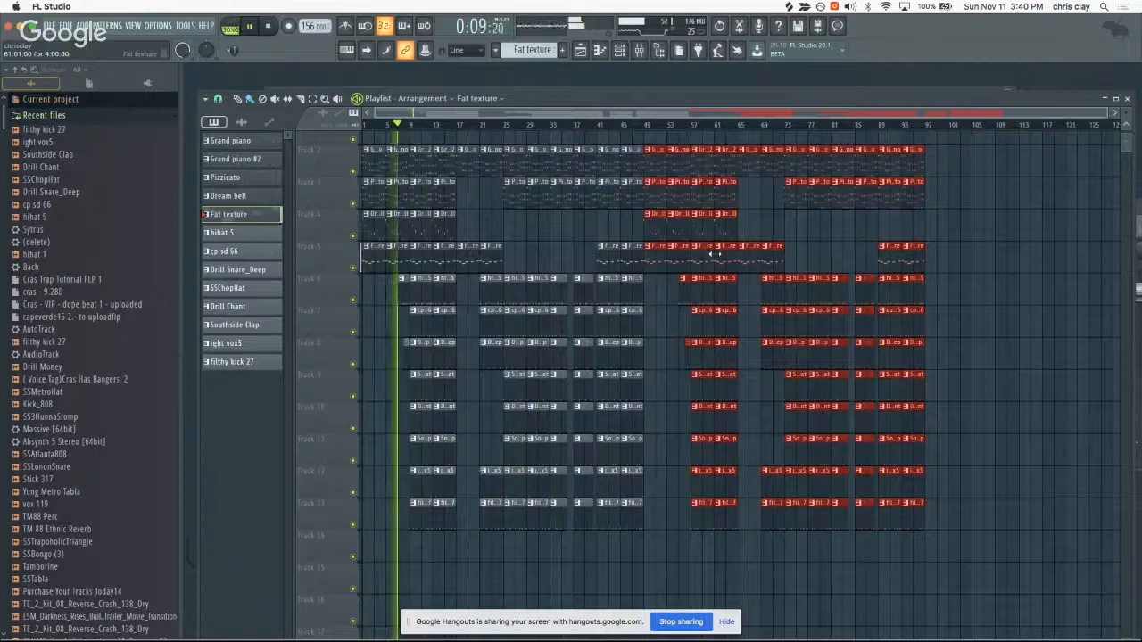
{"action": "scroll", "coordinate": [598, 114], "scroll_direction": "up", "scroll_amount": 3}
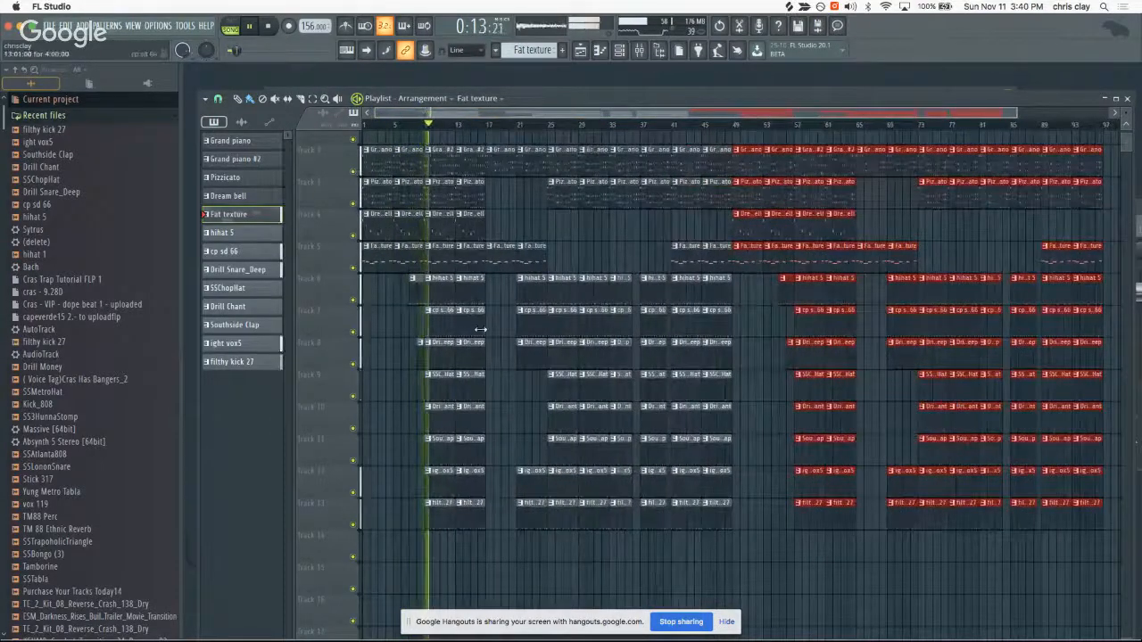
{"action": "key", "text": "space"}
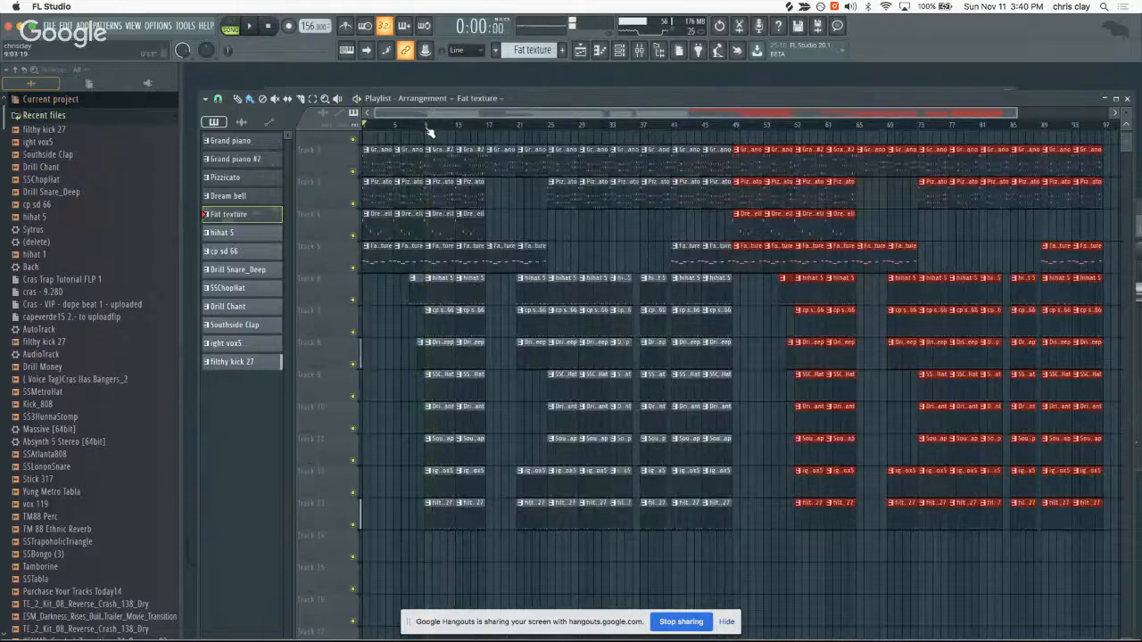
- Select the intro section from bar 1 to the end of bar 8 as the playlist's time range
{"action": "left_click_drag", "start_coordinate": [426, 126], "coordinate": [332, 117]}
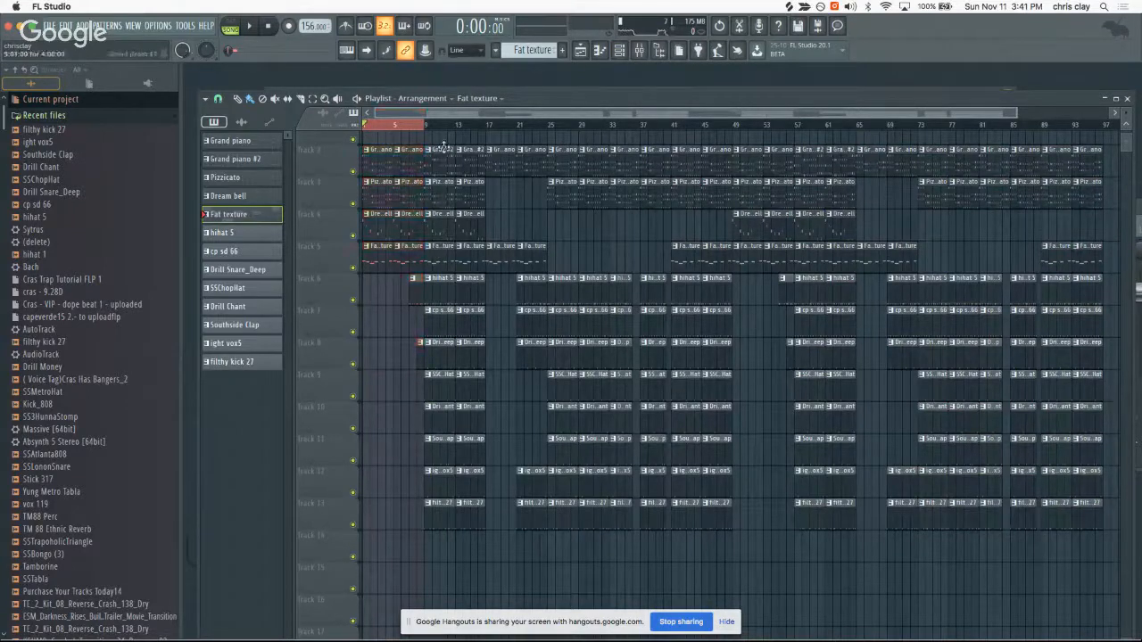
{"action": "left_click_drag", "start_coordinate": [433, 113], "coordinate": [334, 603]}
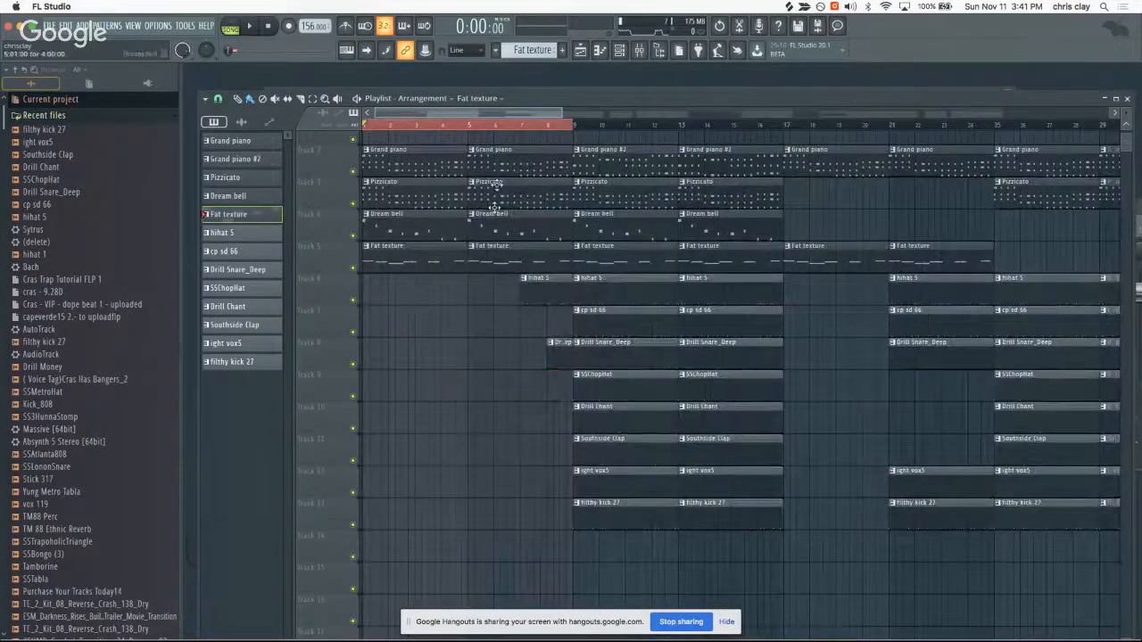
{"action": "left_click_drag", "start_coordinate": [496, 131], "coordinate": [490, 126]}
{"action": "left_click", "coordinate": [490, 126], "text": "ctrl"}
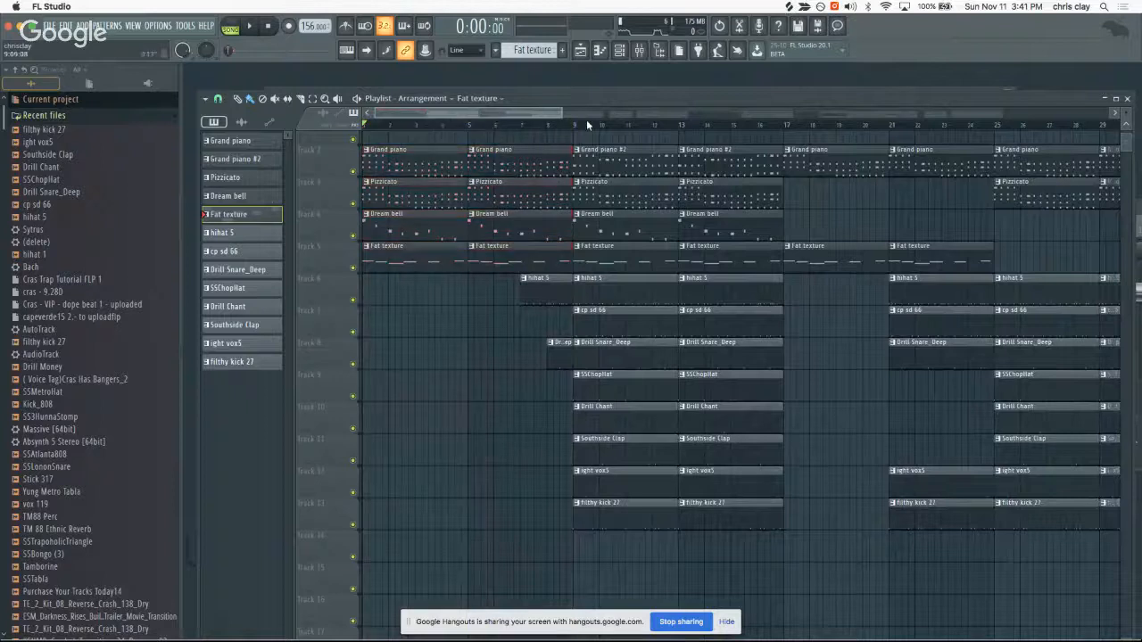
{"action": "left_click_drag", "start_coordinate": [571, 124], "coordinate": [368, 123]}
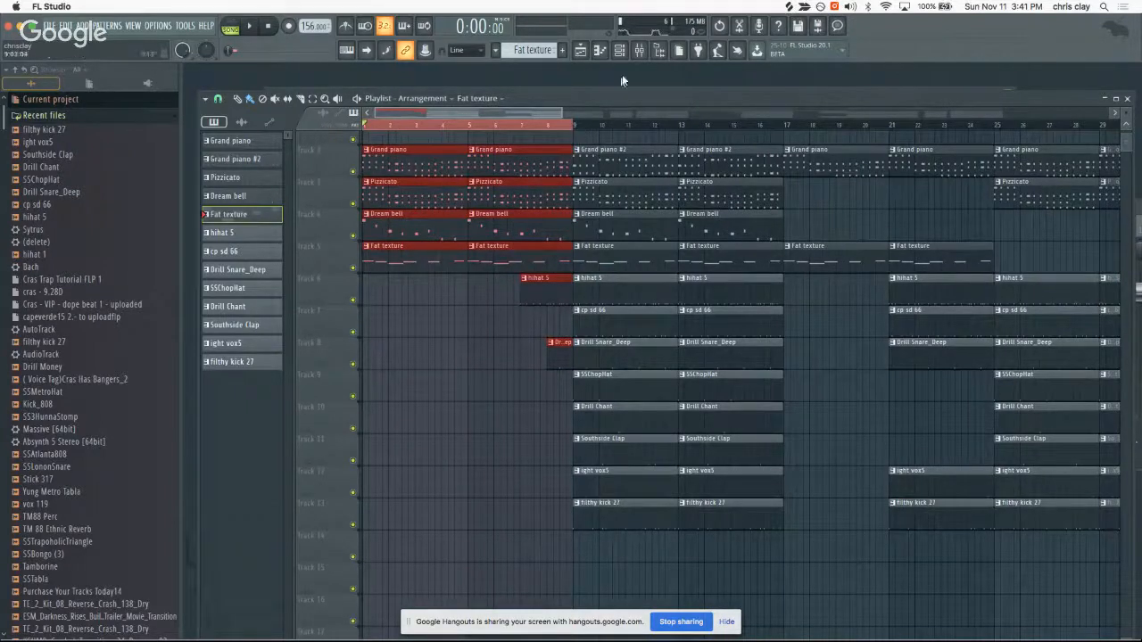
- Add Fruity Parametric EQ 2 to the Master mixer track's first effect slot and load its preset that cuts 20Hz and the extreme highs
{"action": "left_click", "coordinate": [640, 51]}
{"action": "left_click", "coordinate": [445, 228]}
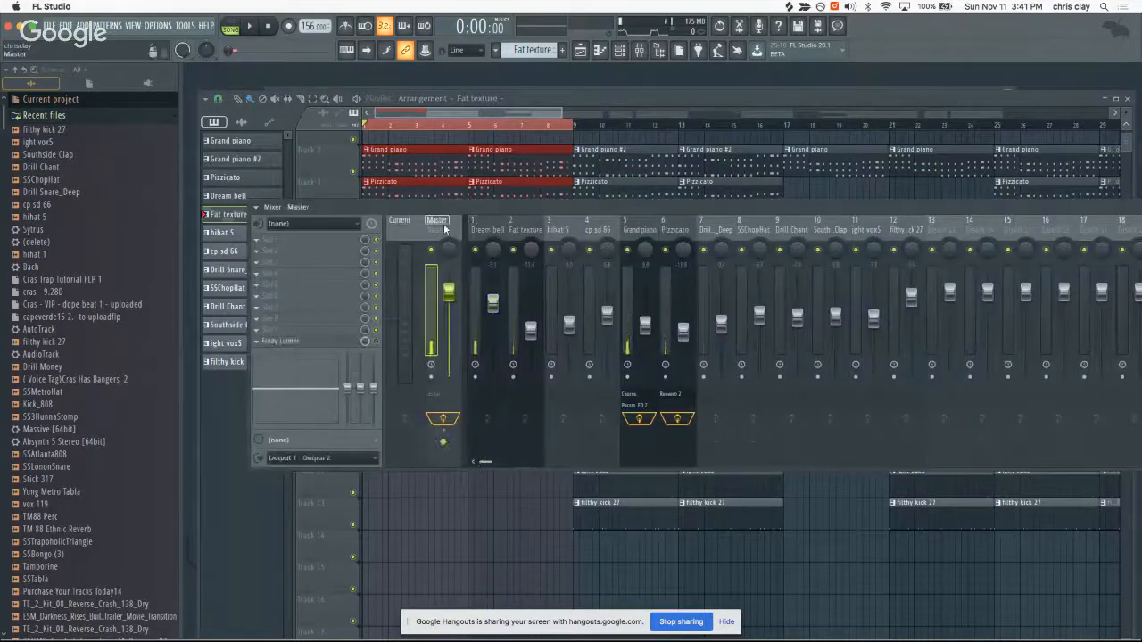
{"action": "left_click", "coordinate": [256, 243]}
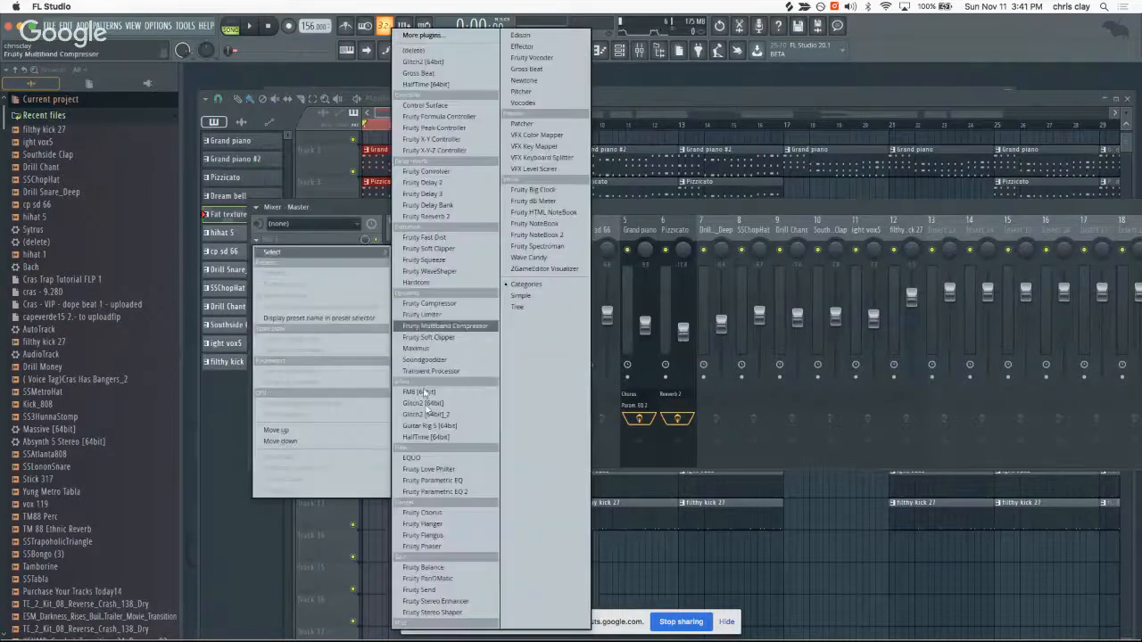
{"action": "left_click", "coordinate": [438, 491]}
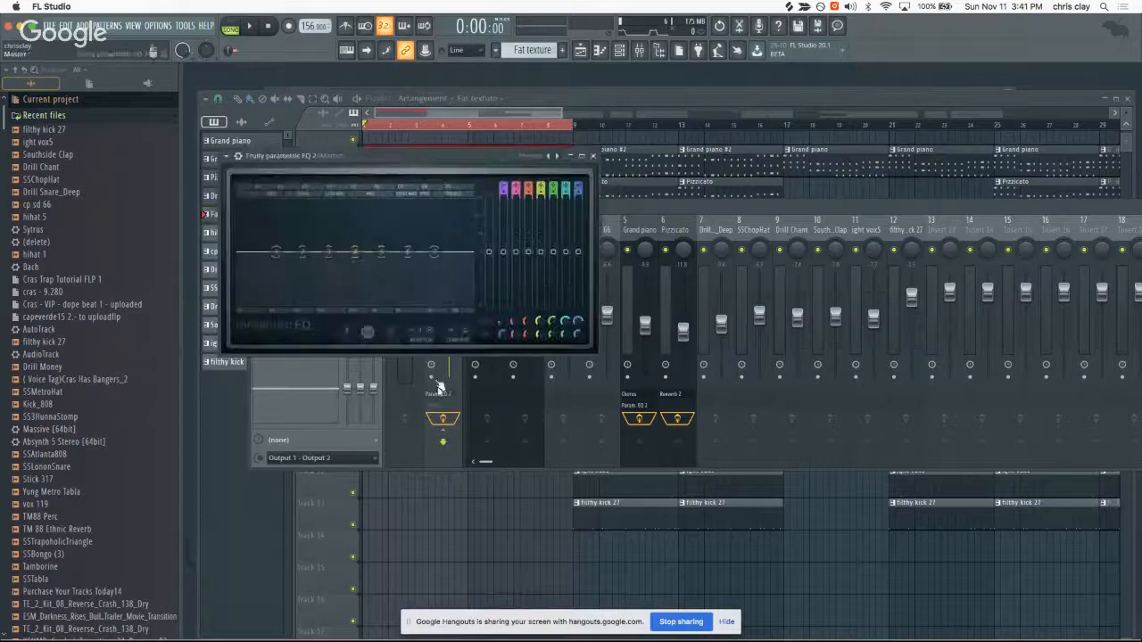
{"action": "left_click", "coordinate": [557, 157]}
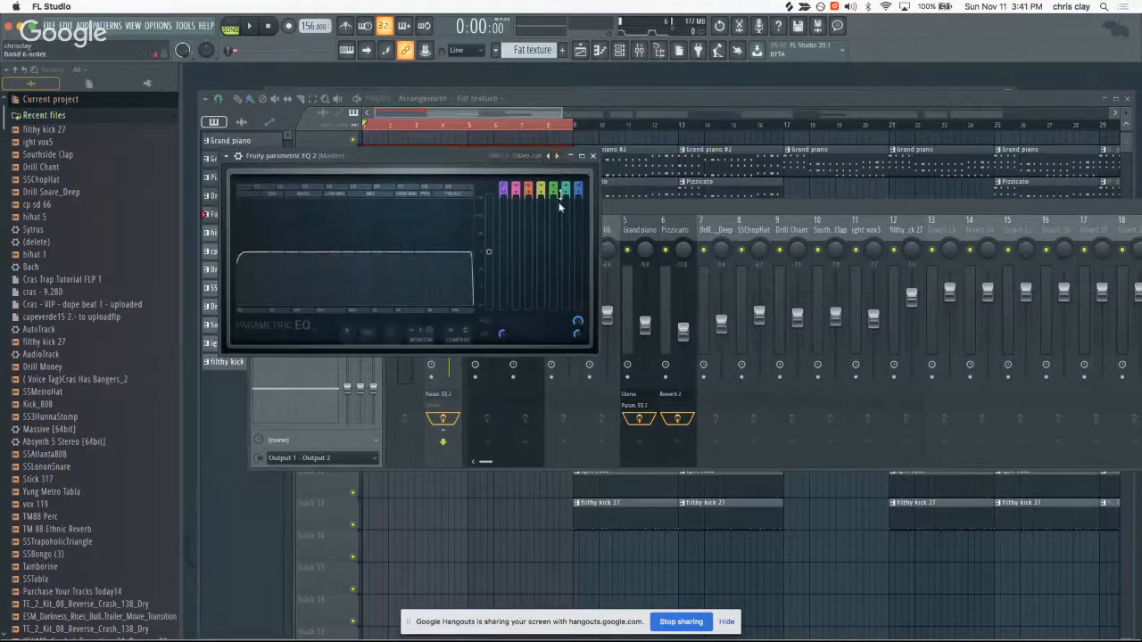
- Create an automation clip over bars 1 to 8 for the master EQ's band 7 frequency and bring the playlist forward
{"action": "right_click", "coordinate": [578, 323]}
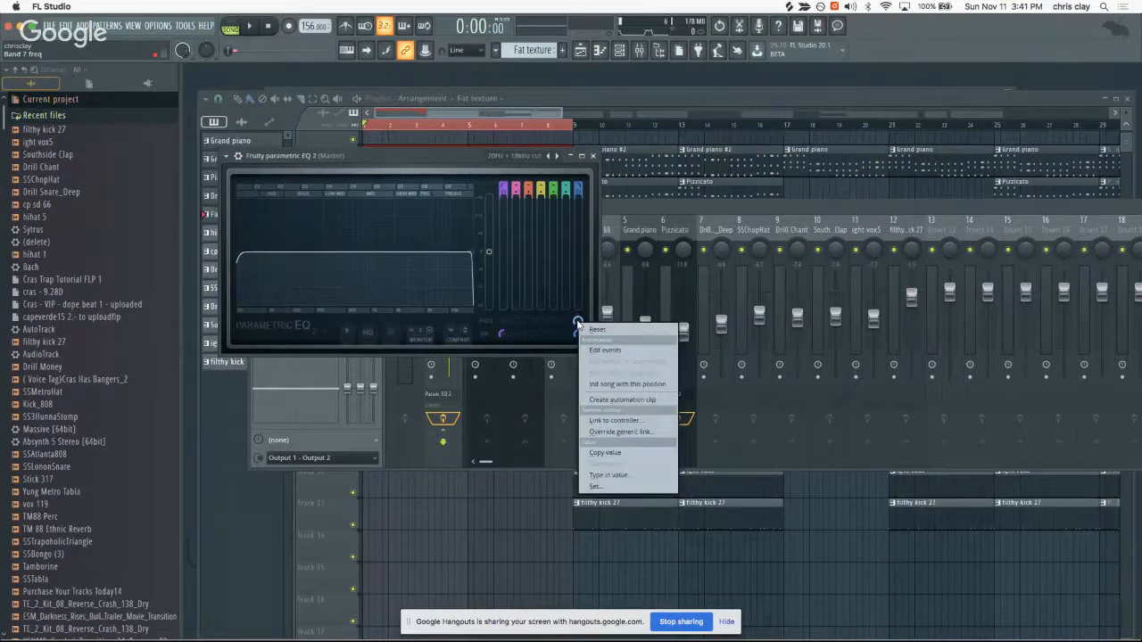
{"action": "left_click", "coordinate": [610, 399]}
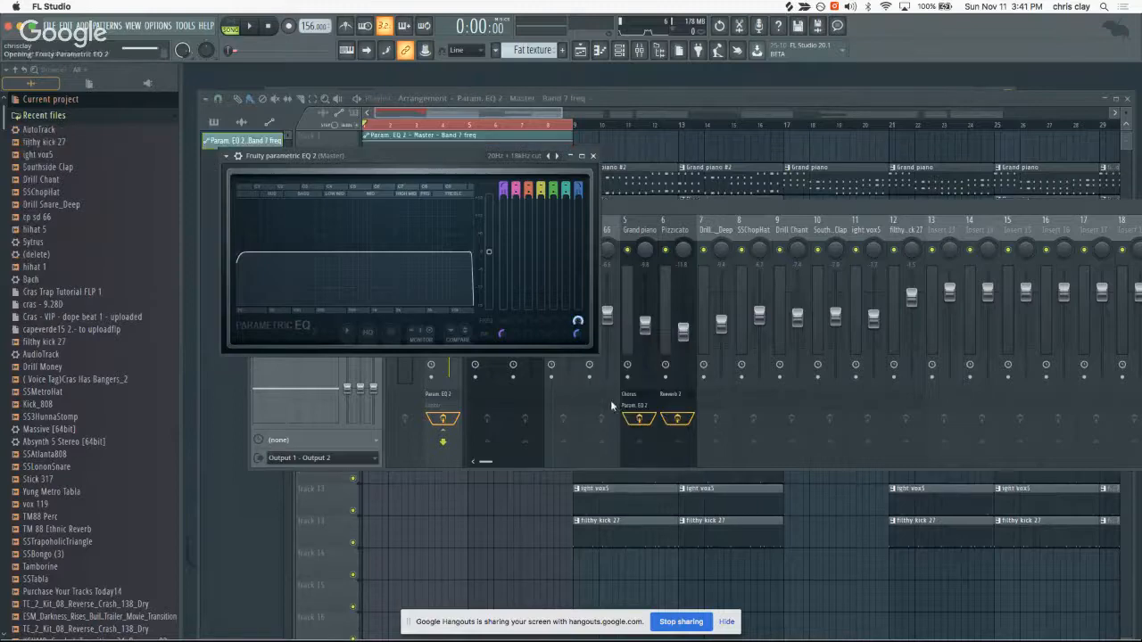
{"action": "left_click", "coordinate": [612, 98]}
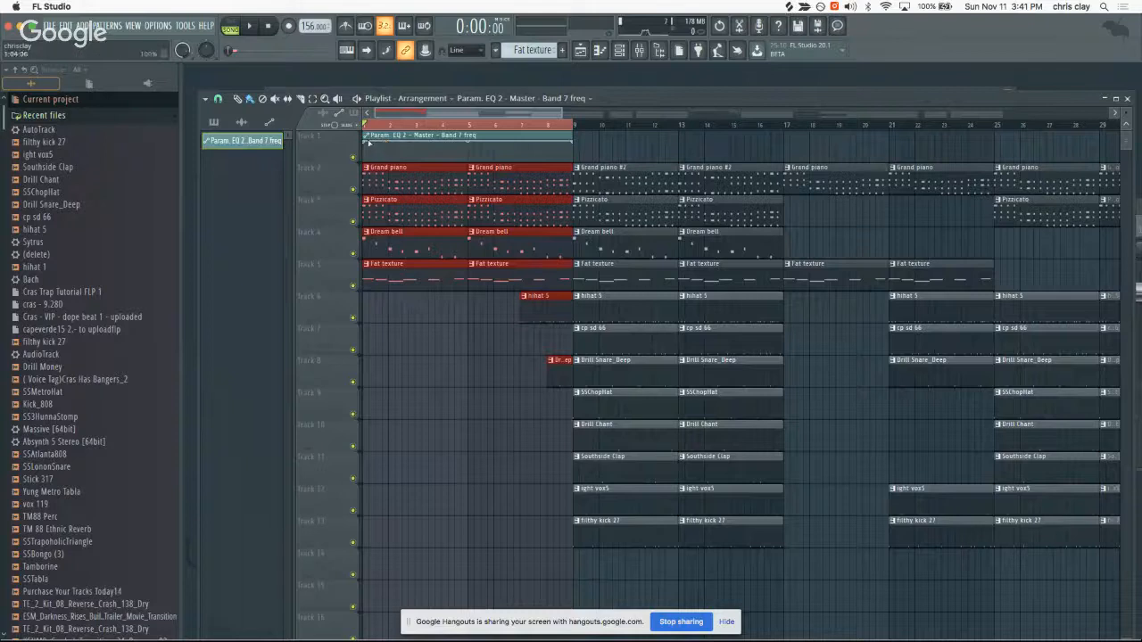
- Lower the start point of the band 7 frequency automation to make a rising filter sweep, and play the intro into the drop
{"action": "left_click_drag", "start_coordinate": [367, 143], "coordinate": [356, 153]}
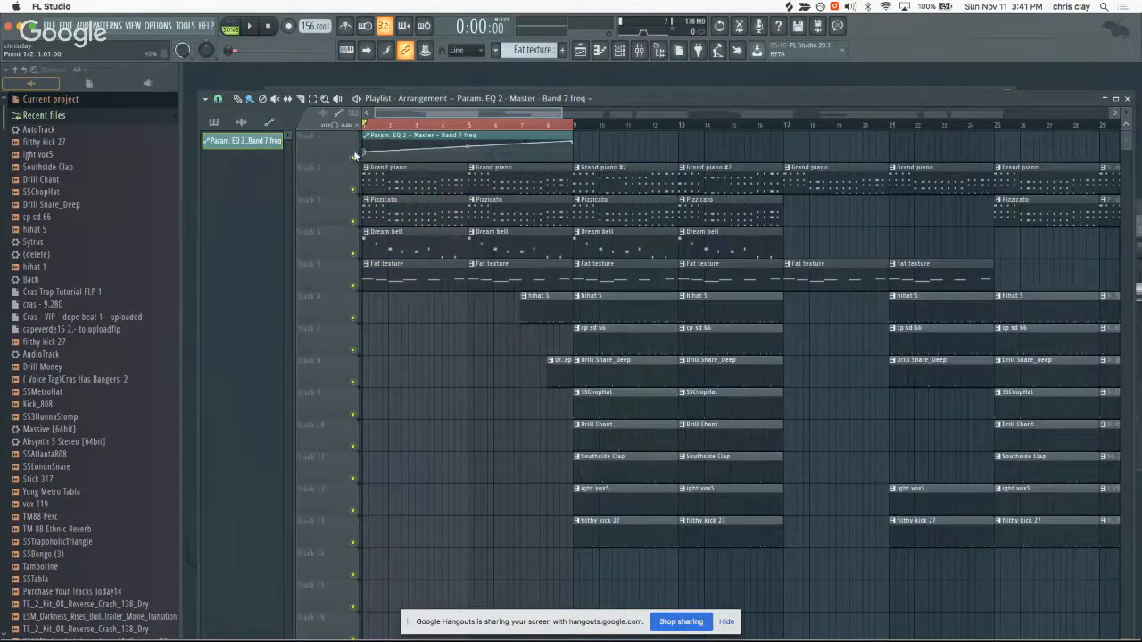
{"action": "key", "text": "space"}
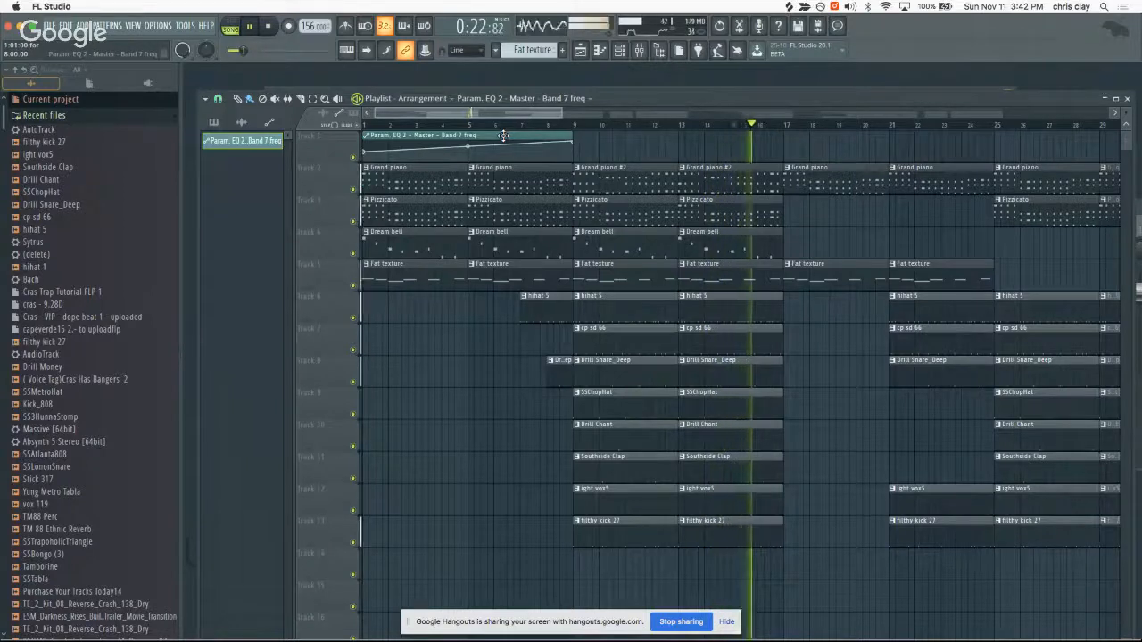
{"action": "key", "text": "space"}
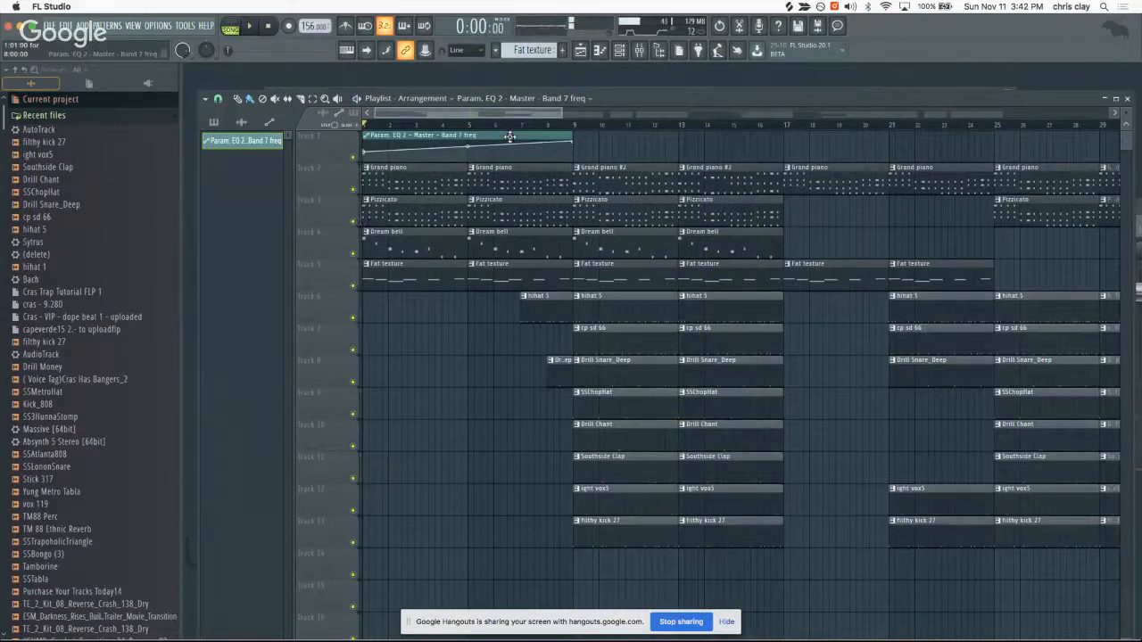
- Duplicate the EQ automation clip to start at bar 9 on Track 1 and make the copy unique
{"action": "left_click_drag", "start_coordinate": [509, 136], "coordinate": [725, 133]}
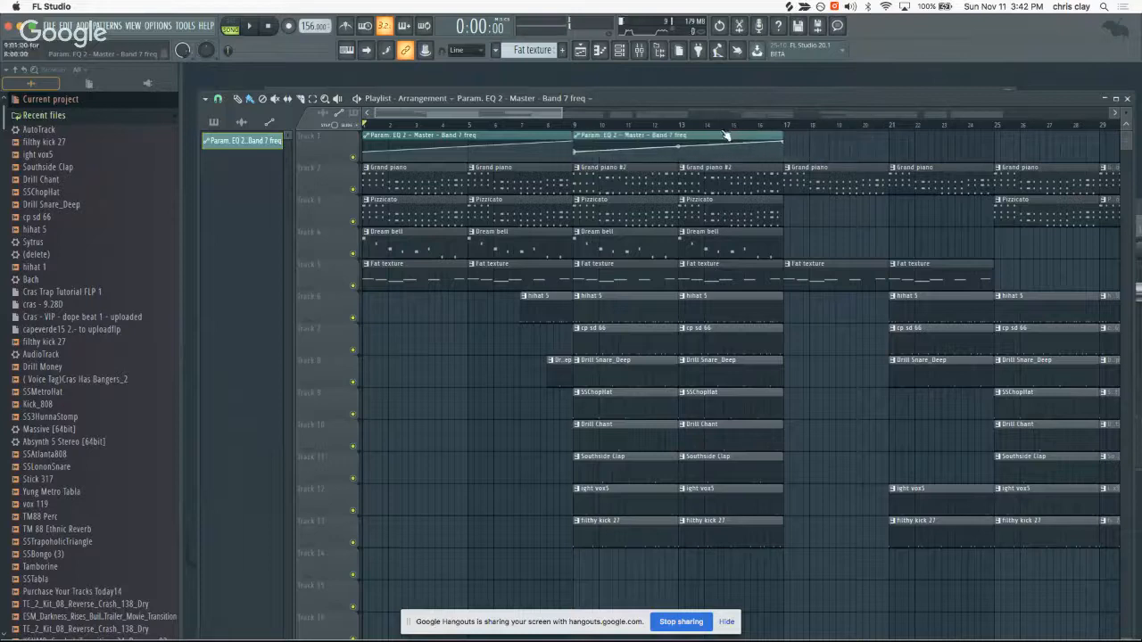
{"action": "left_click", "coordinate": [577, 138]}
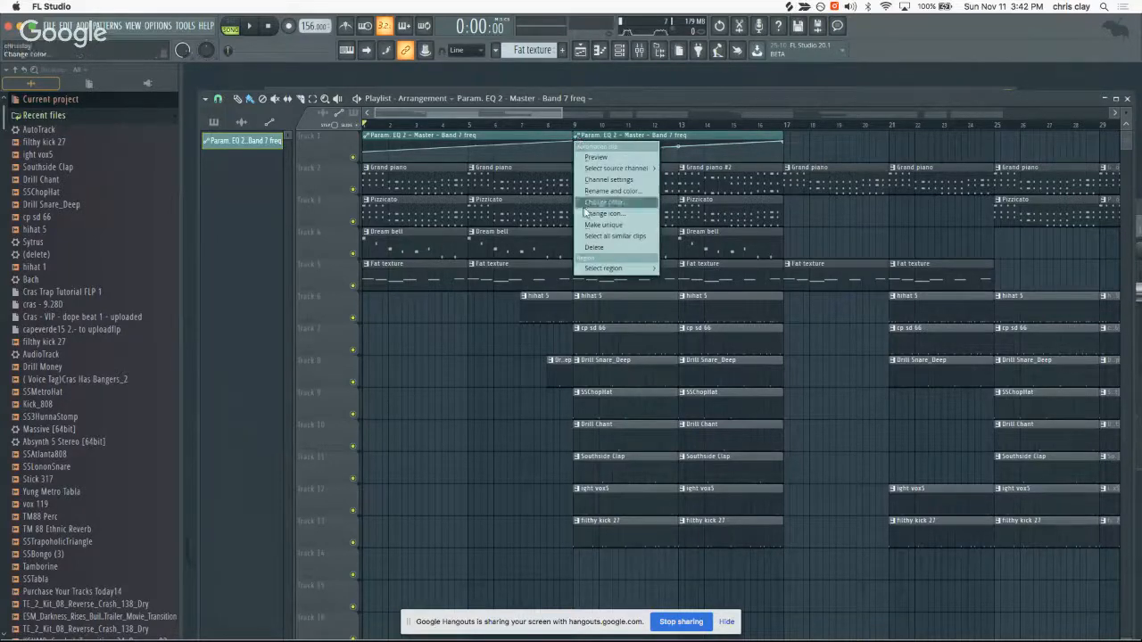
{"action": "left_click", "coordinate": [594, 230]}
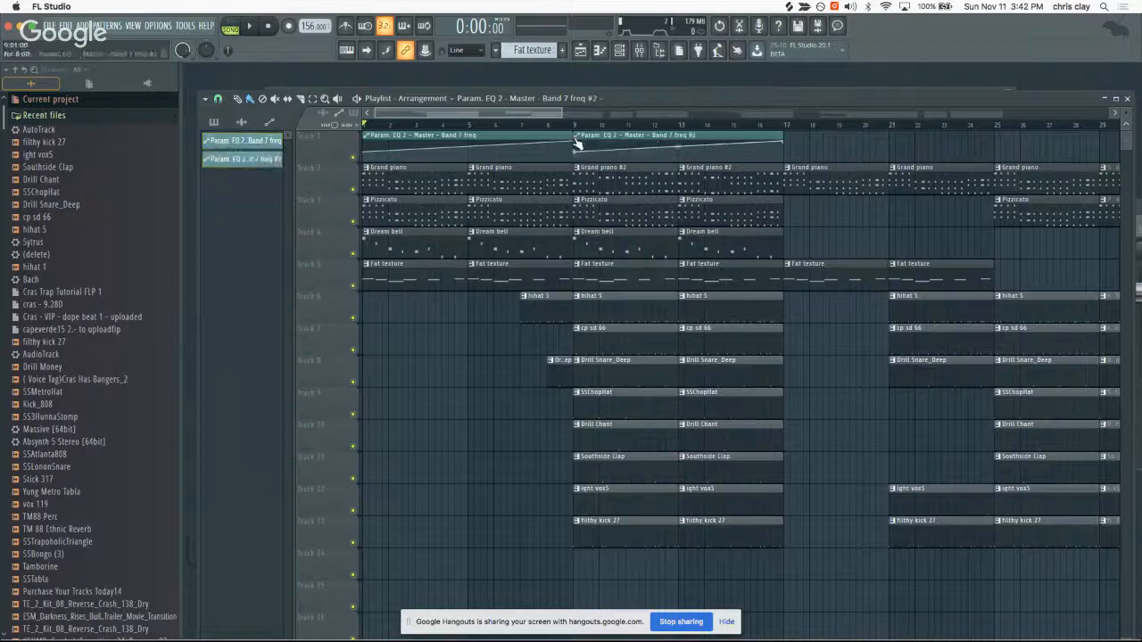
- Shorten the second EQ automation clip to cover only bar 16 and play the transition into bar 17
{"action": "left_click_drag", "start_coordinate": [572, 138], "coordinate": [754, 138]}
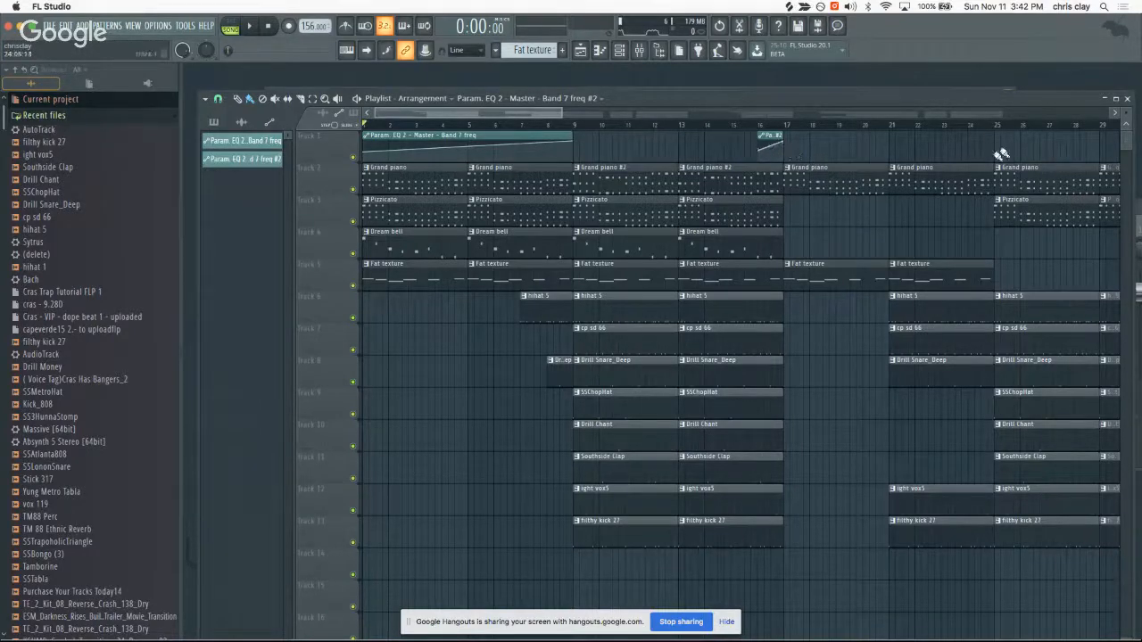
{"action": "left_click", "coordinate": [688, 128]}
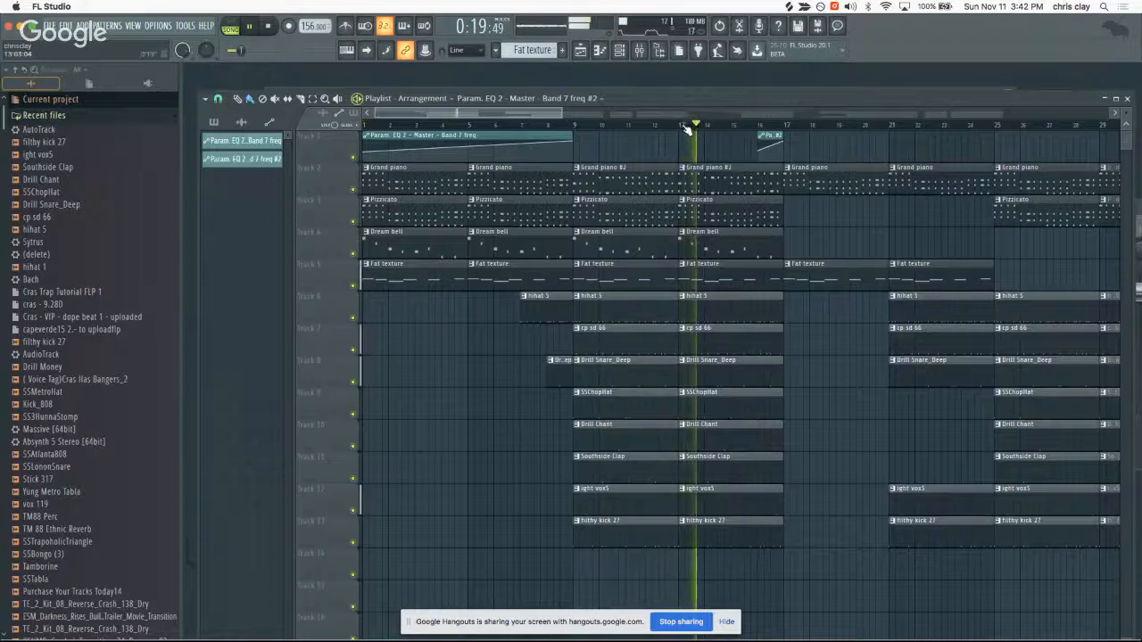
{"action": "left_click_drag", "start_coordinate": [589, 129], "coordinate": [174, 137]}
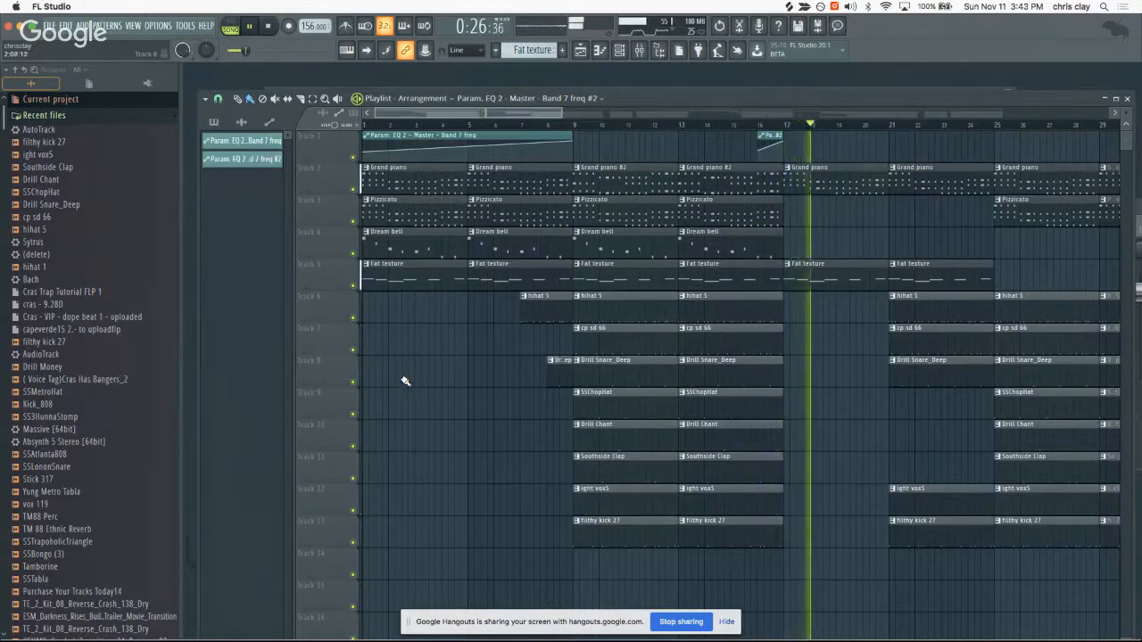
{"action": "key", "text": "space"}
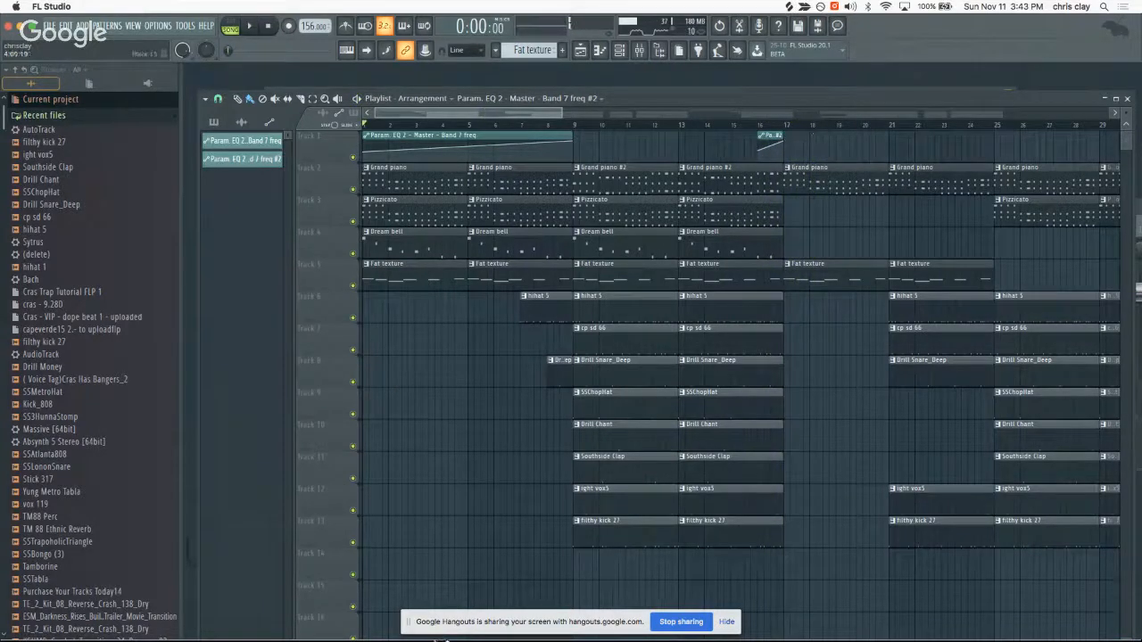
- Place the "( Voice Tag)Cras Has Bangers_2" sample at bar 9 on Track 15 and play the song
{"action": "left_click_drag", "start_coordinate": [73, 378], "coordinate": [315, 450]}
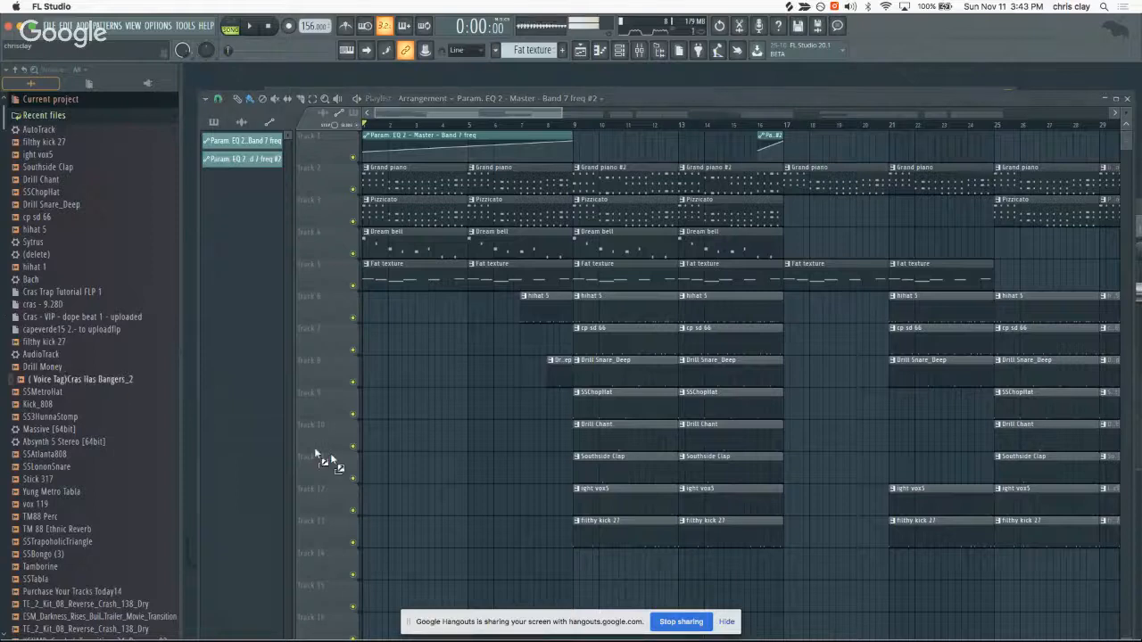
{"action": "left_click_drag", "start_coordinate": [406, 519], "coordinate": [594, 598]}
{"action": "key", "text": "space"}
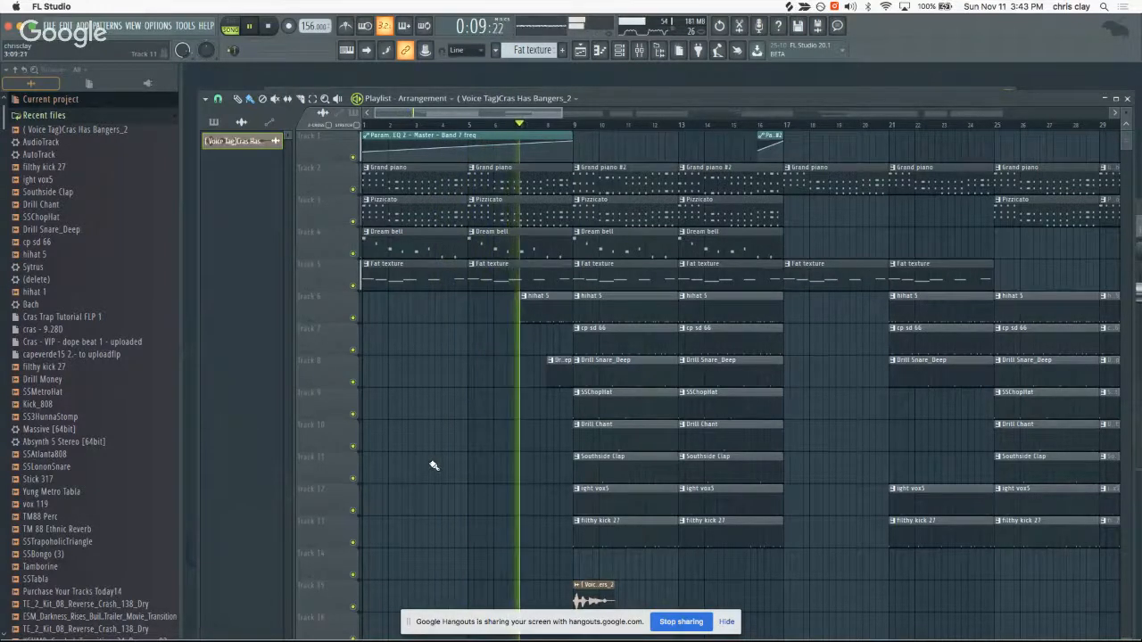
- Move the voice tag clip one bar earlier to bar 8 on Track 15 and replay from bar 5
{"action": "scroll", "coordinate": [432, 466], "scroll_direction": "down", "scroll_amount": 3}
{"action": "scroll", "coordinate": [434, 466], "scroll_direction": "up", "scroll_amount": 3}
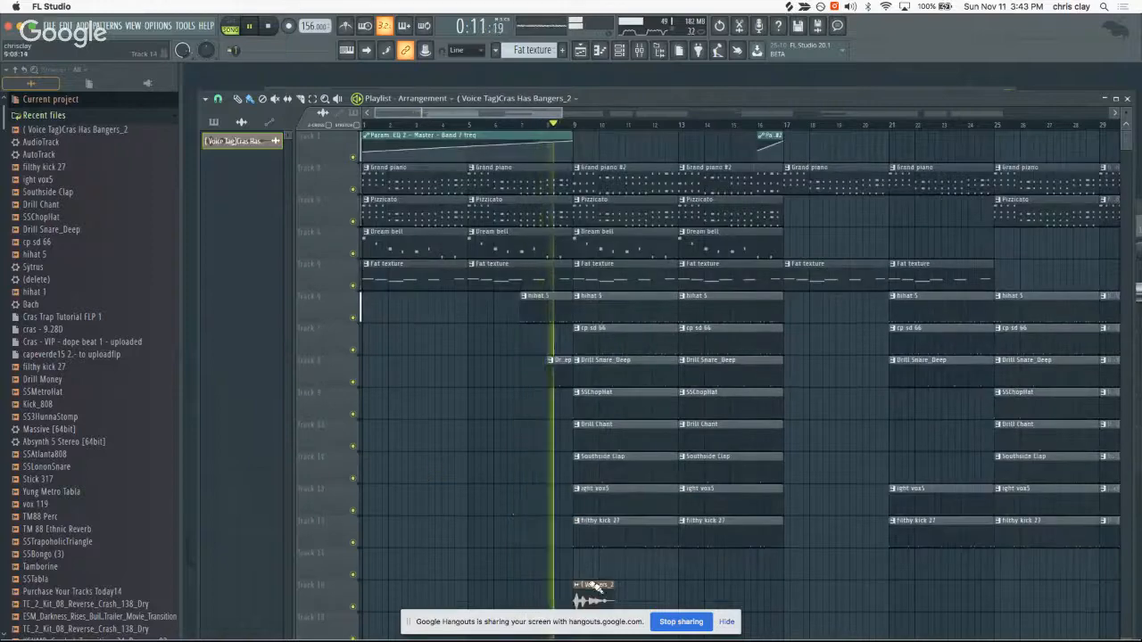
{"action": "left_click_drag", "start_coordinate": [593, 585], "coordinate": [568, 585]}
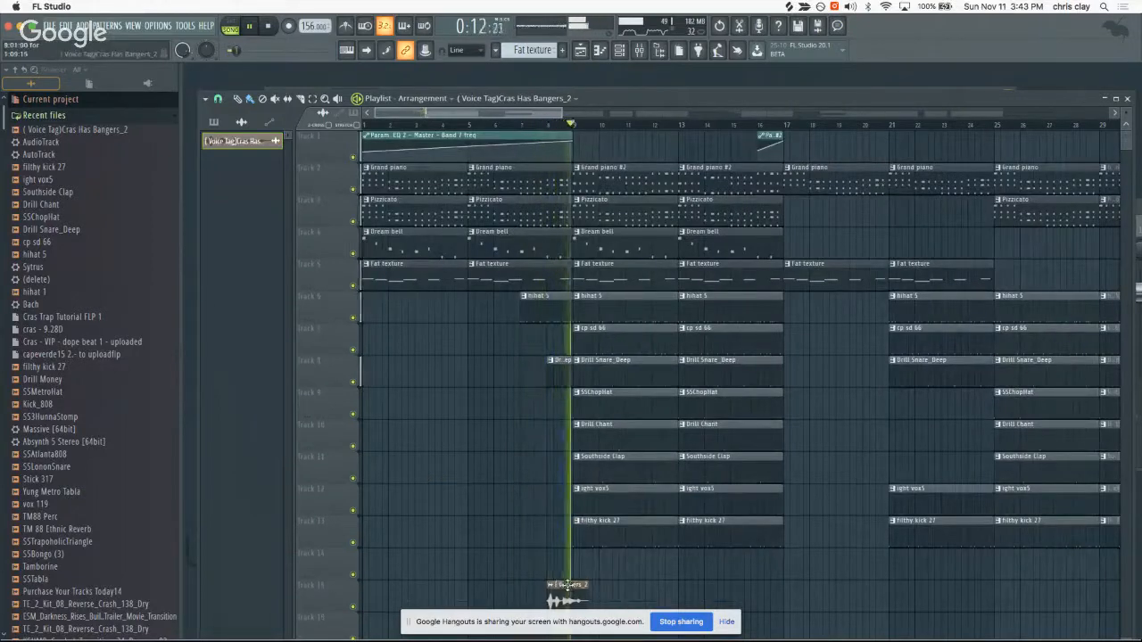
{"action": "left_click", "coordinate": [476, 124]}
{"action": "scroll", "coordinate": [431, 299], "scroll_direction": "down", "scroll_amount": 3}
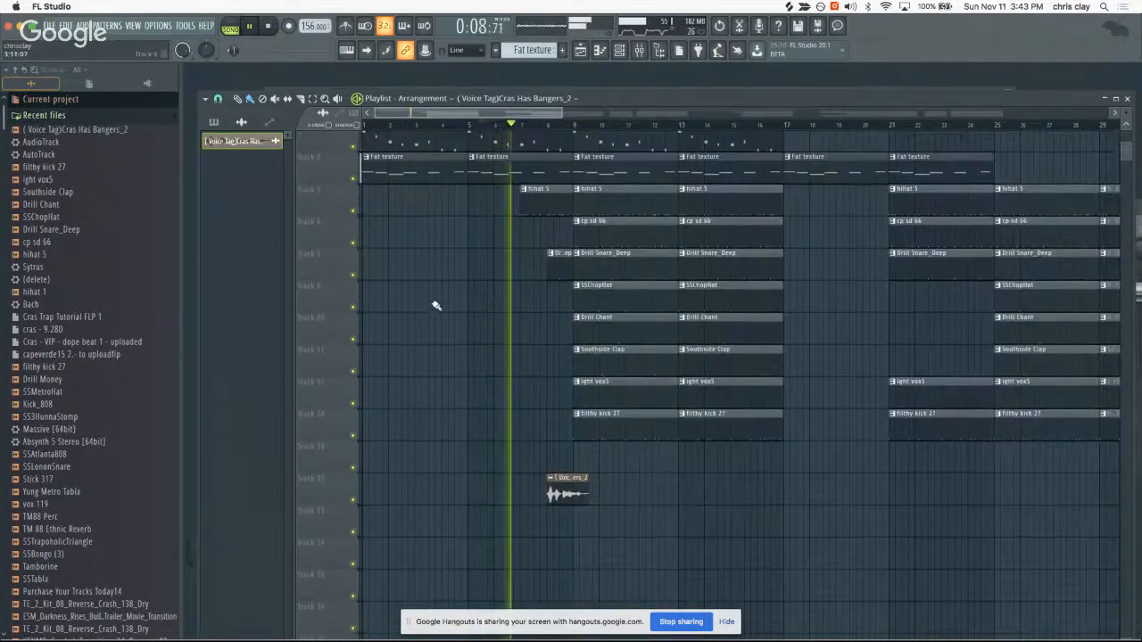
- Check the voice tag sample's channel settings while replaying its entry at bar 8 into the drop
{"action": "double_click", "coordinate": [564, 494]}
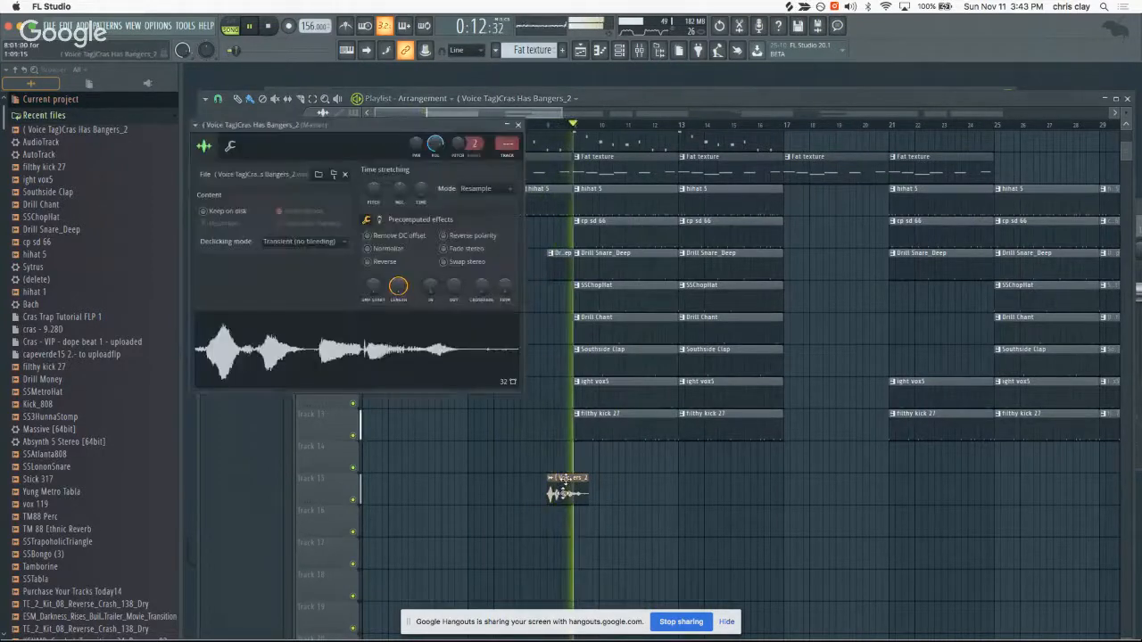
{"action": "left_click", "coordinate": [517, 124]}
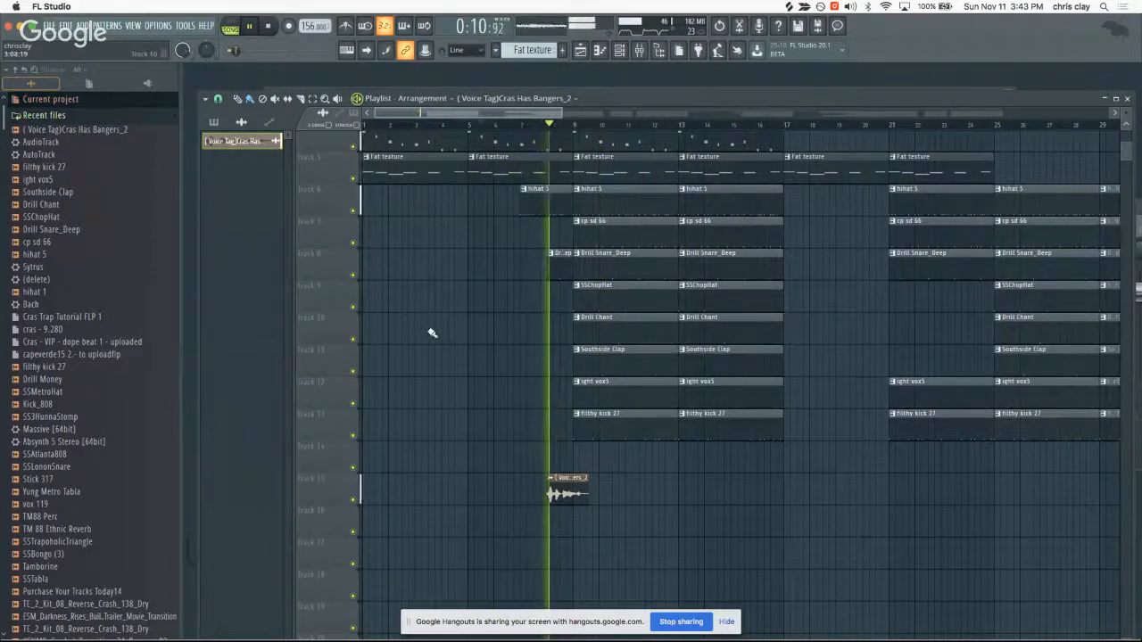
{"action": "double_click", "coordinate": [554, 490]}
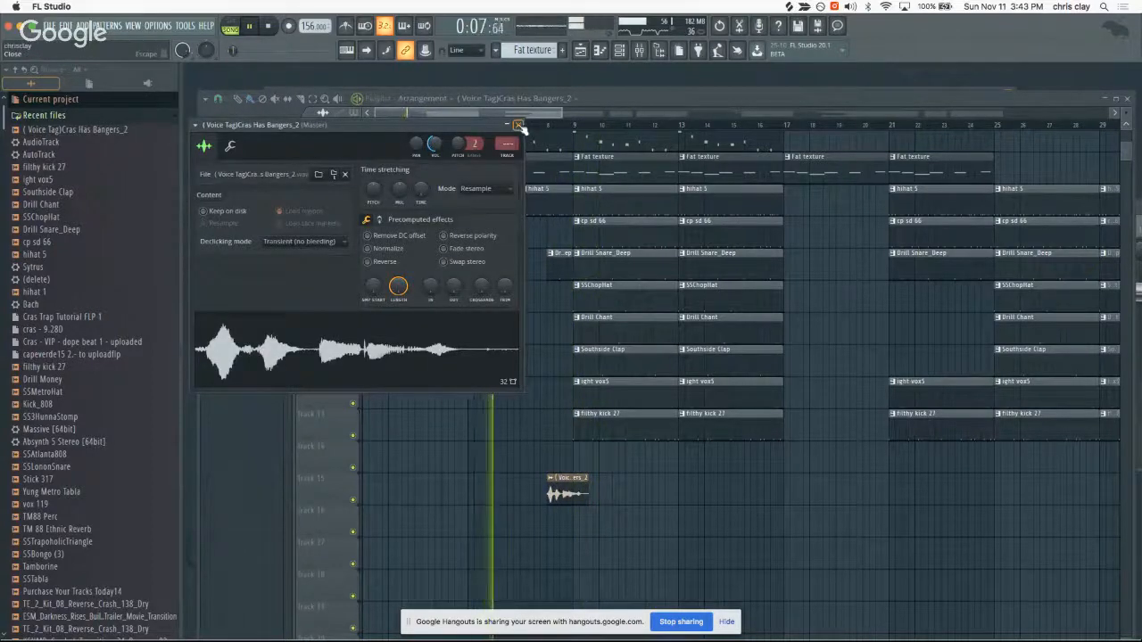
{"action": "left_click", "coordinate": [520, 124]}
{"action": "scroll", "coordinate": [497, 346], "scroll_direction": "up", "scroll_amount": 3}
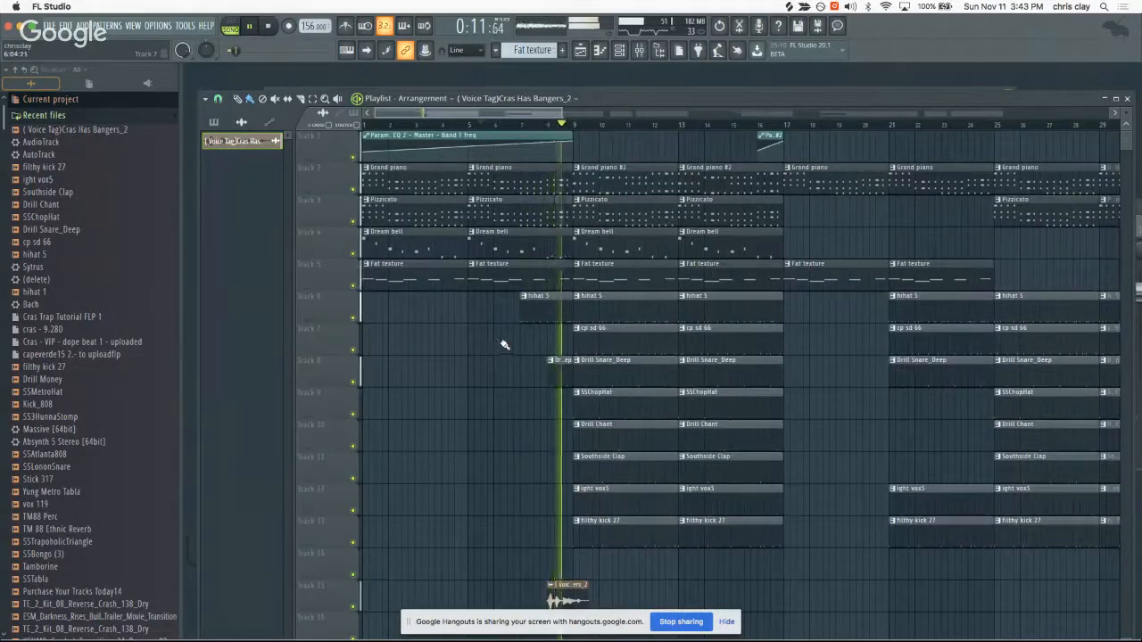
{"action": "scroll", "coordinate": [474, 380], "scroll_direction": "down", "scroll_amount": 3}
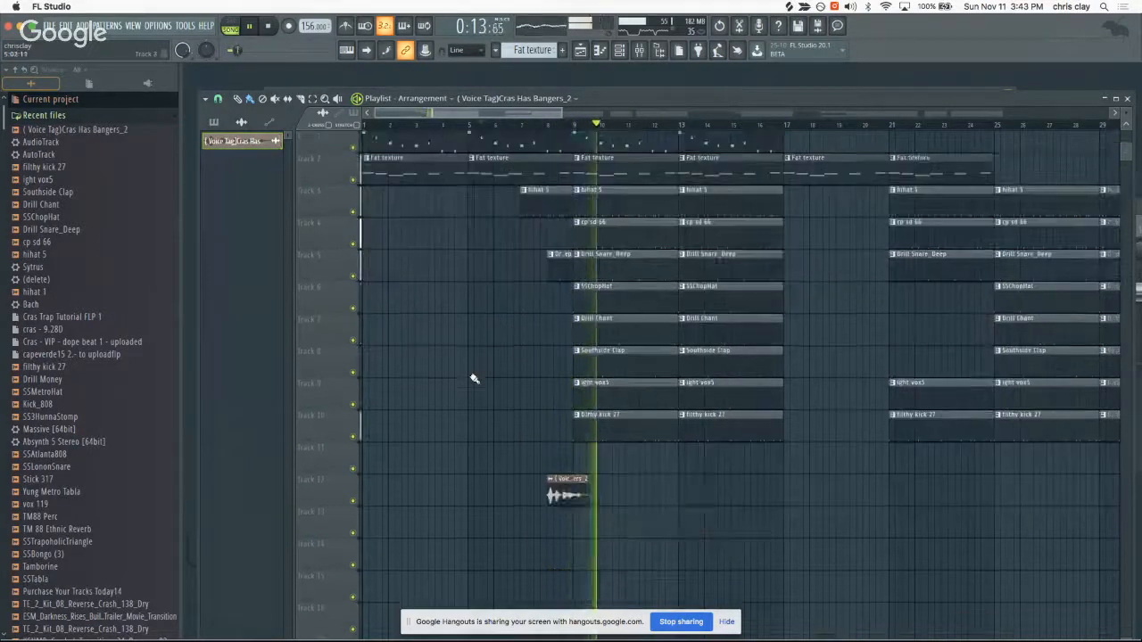
- Place the TE_2_Kit_08_Reverse_Crash_138_Dry sample on Track 18 ending at bar 9 and the ESM_Darkness_Rises riser on Track 19 at bar 13
{"action": "scroll", "coordinate": [474, 379], "scroll_direction": "down", "scroll_amount": 3}
{"action": "key", "text": "space"}
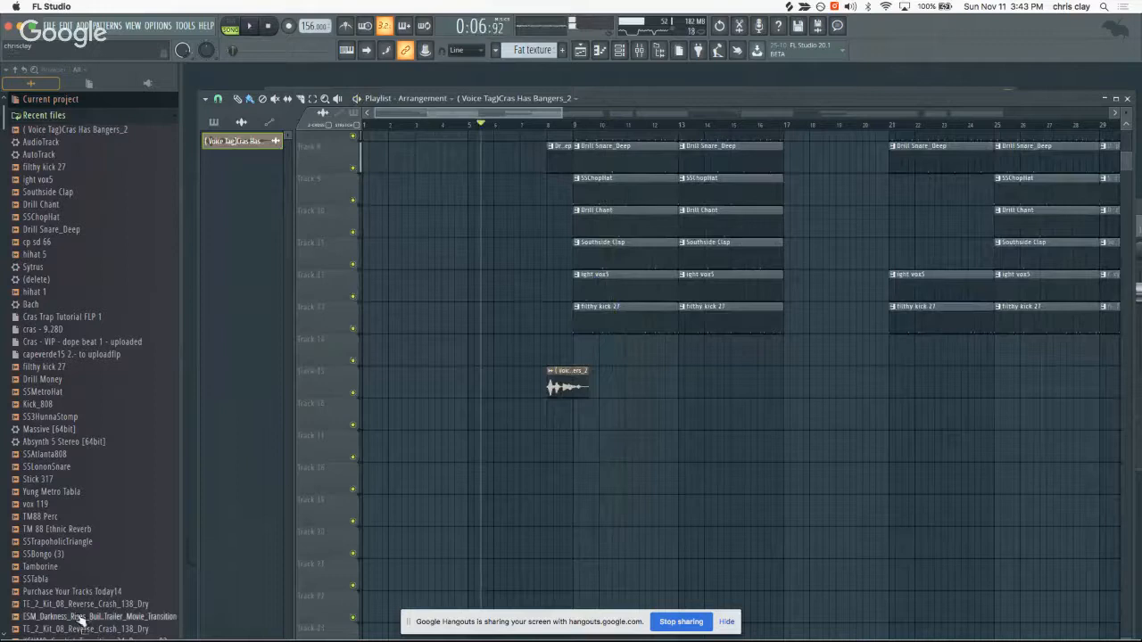
{"action": "left_click_drag", "start_coordinate": [485, 498], "coordinate": [488, 471]}
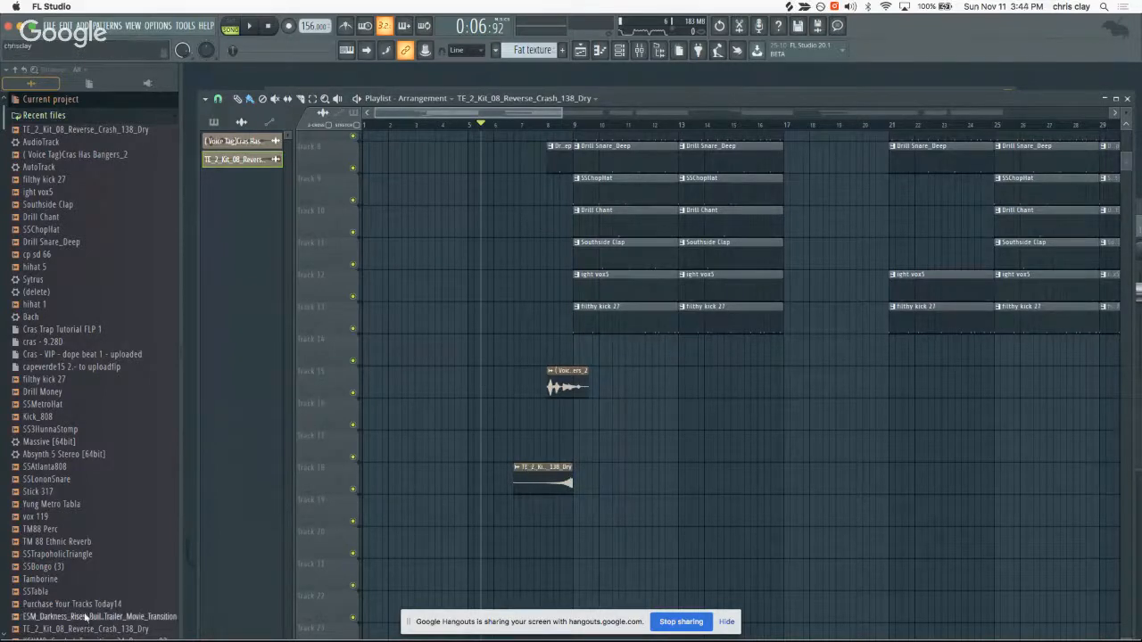
{"action": "left_click_drag", "start_coordinate": [555, 517], "coordinate": [557, 523]}
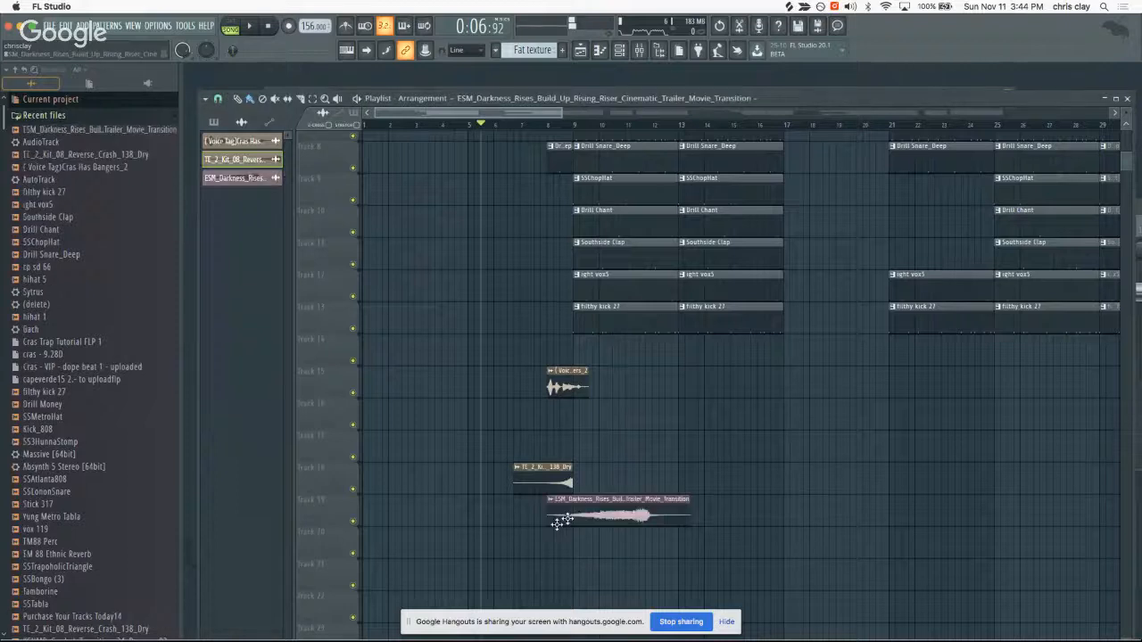
{"action": "left_click_drag", "start_coordinate": [620, 503], "coordinate": [736, 506]}
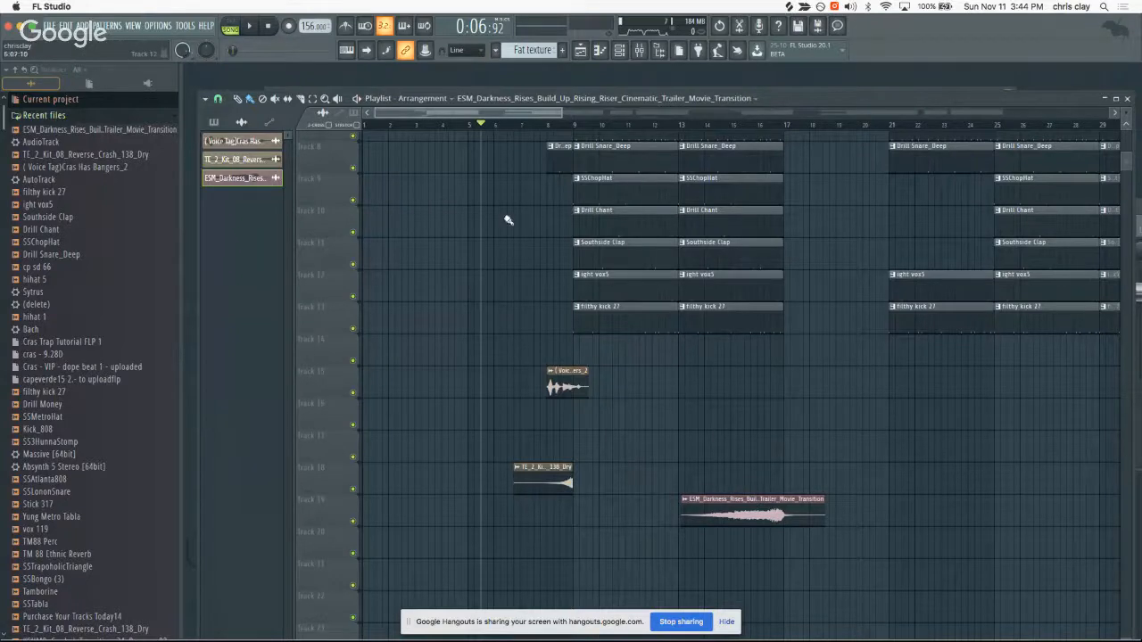
- Lower the reverse crash sample's channel volume to 29% and go through the riser's channel settings during playback
{"action": "double_click", "coordinate": [538, 481]}
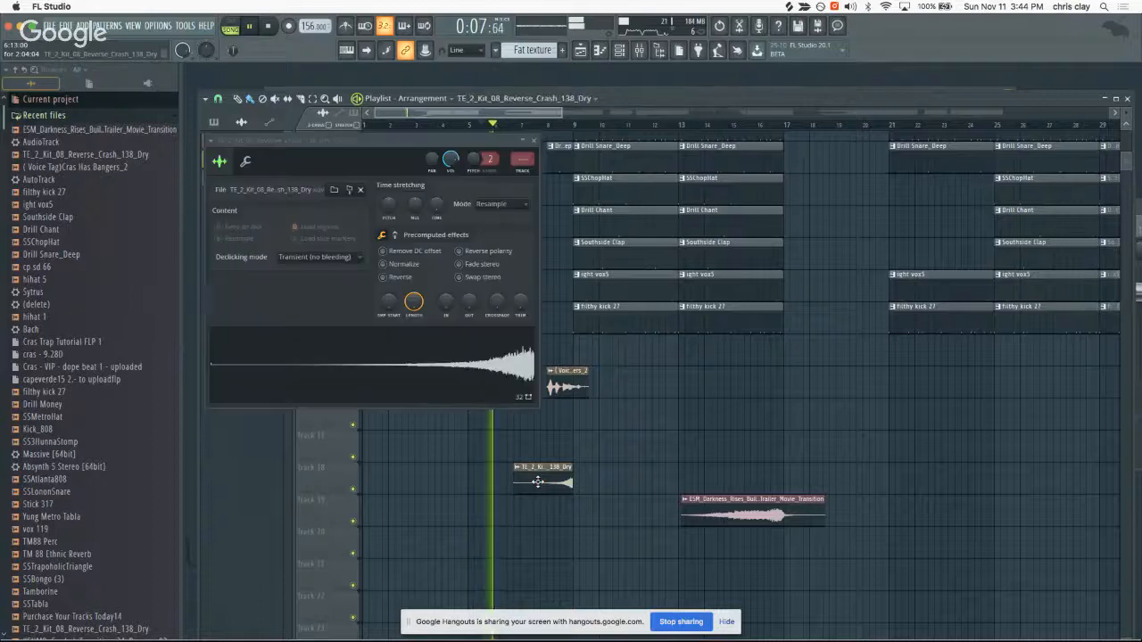
{"action": "left_click_drag", "start_coordinate": [447, 160], "coordinate": [442, 236]}
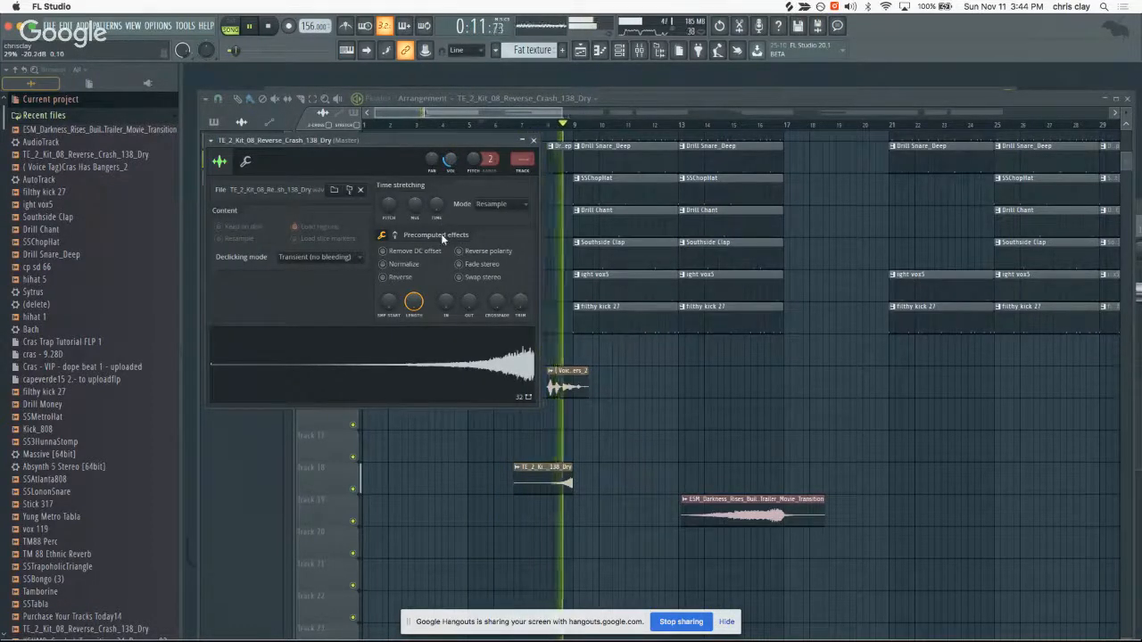
{"action": "left_click", "coordinate": [534, 141]}
{"action": "left_click", "coordinate": [763, 500]}
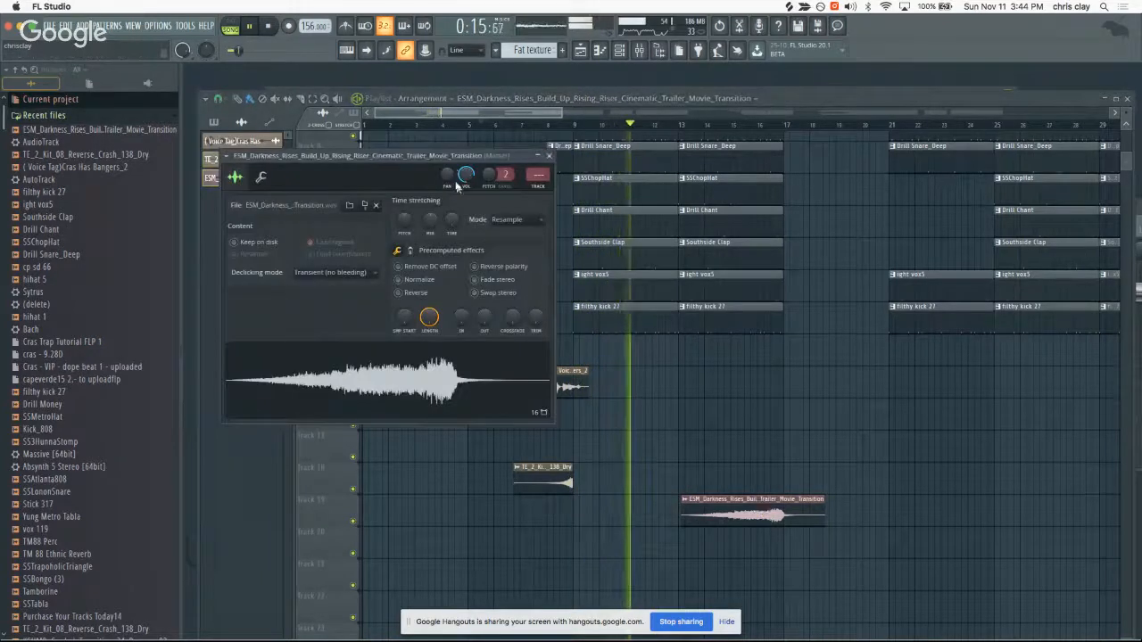
{"action": "left_click", "coordinate": [550, 157]}
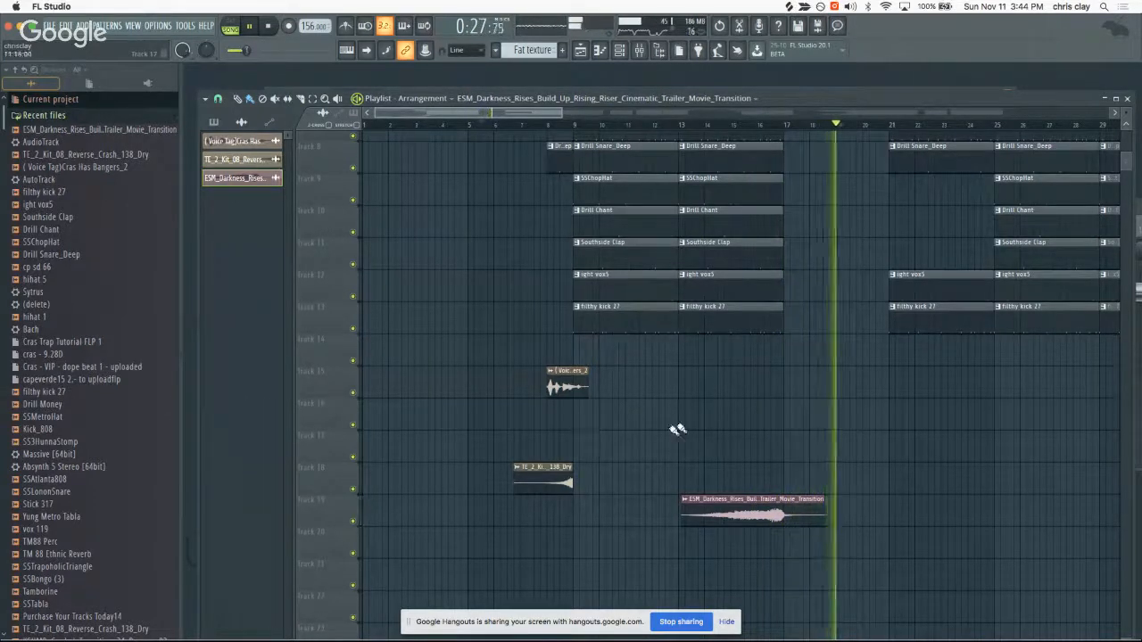
- Look over the full arrangement and the placed effect samples while the song plays, and stop playback
{"action": "scroll", "coordinate": [802, 353], "scroll_direction": "up", "scroll_amount": 3}
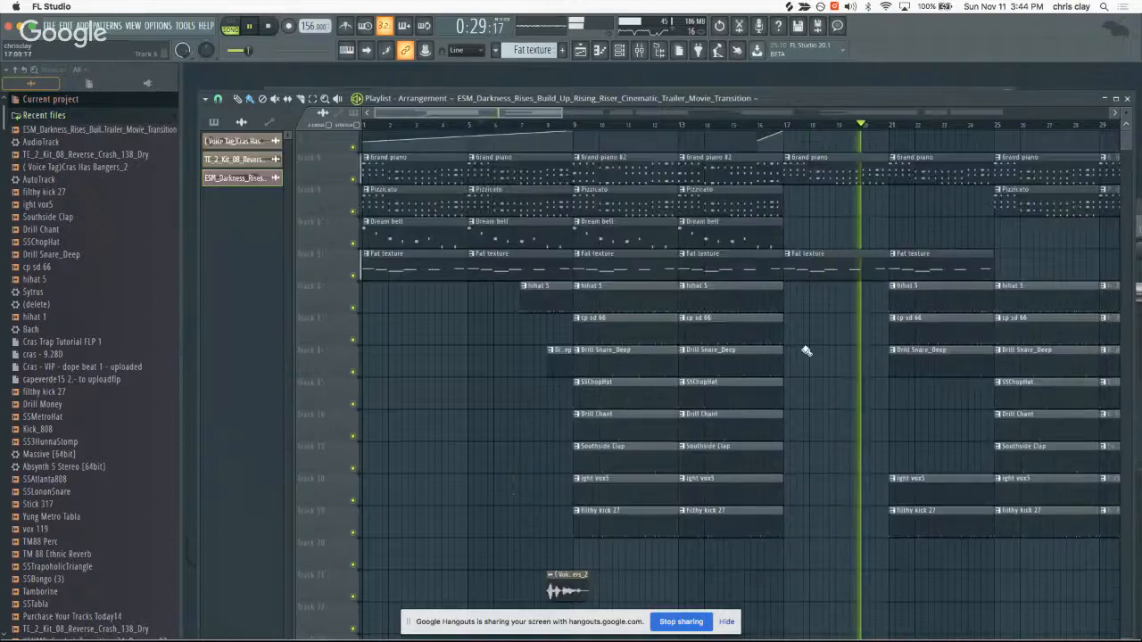
{"action": "scroll", "coordinate": [806, 350], "scroll_direction": "up", "scroll_amount": 1}
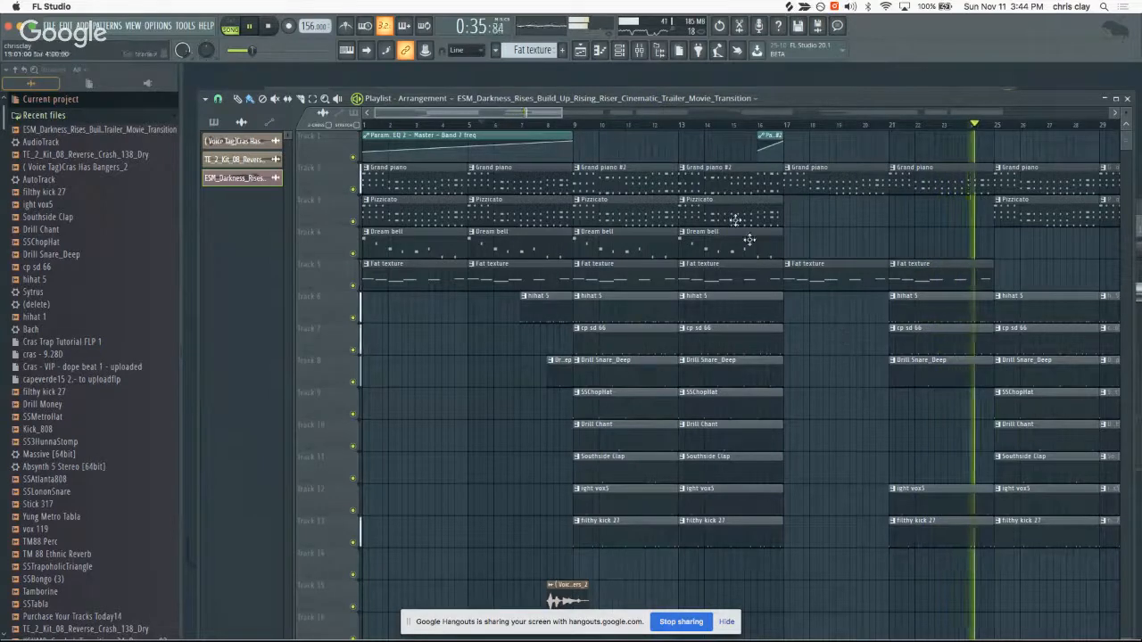
{"action": "scroll", "coordinate": [539, 174], "scroll_direction": "down", "scroll_amount": 4, "text": "ctrl"}
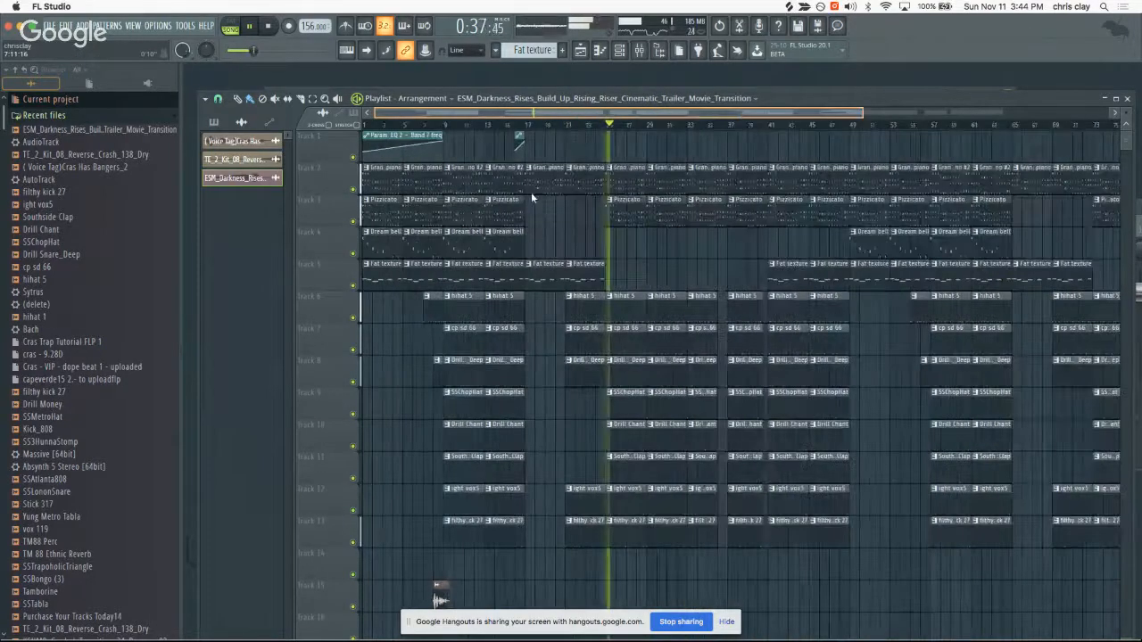
{"action": "scroll", "coordinate": [530, 192], "scroll_direction": "down", "scroll_amount": 5}
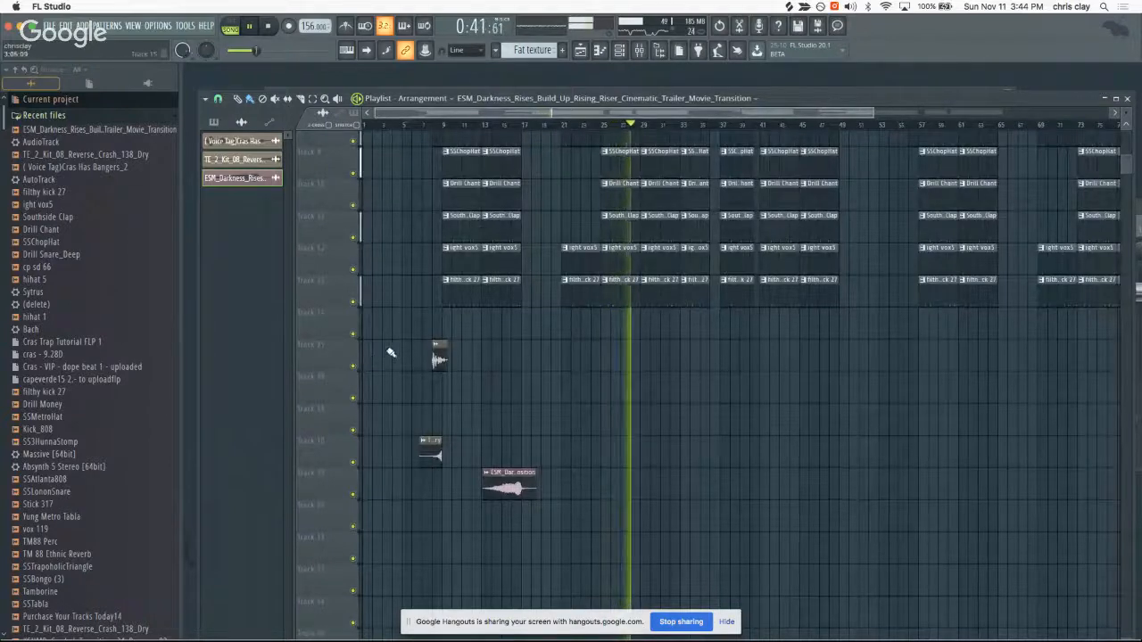
{"action": "scroll", "coordinate": [578, 401], "scroll_direction": "up", "scroll_amount": 5}
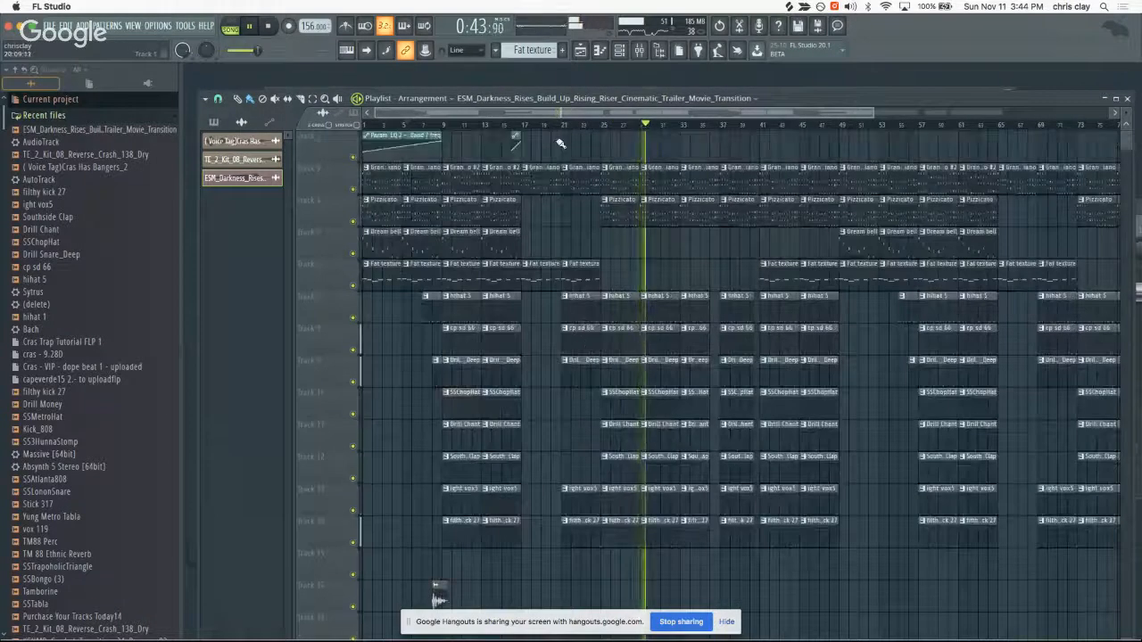
{"action": "key", "text": "space"}
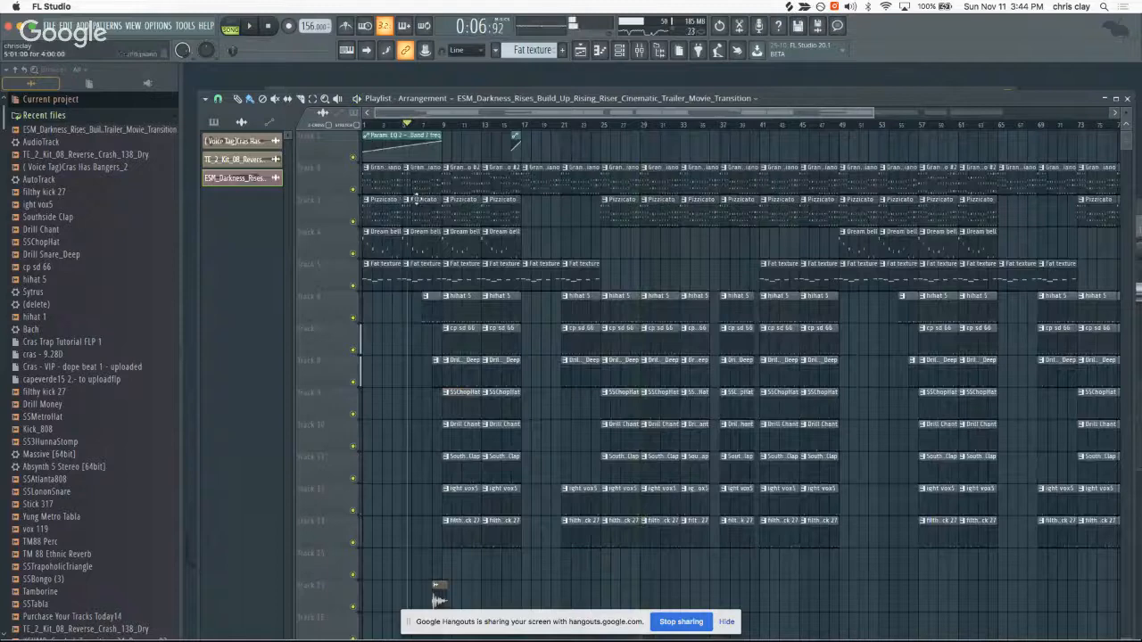
- Create an automation clip for the master volume in the playlist
{"action": "right_click", "coordinate": [180, 50]}
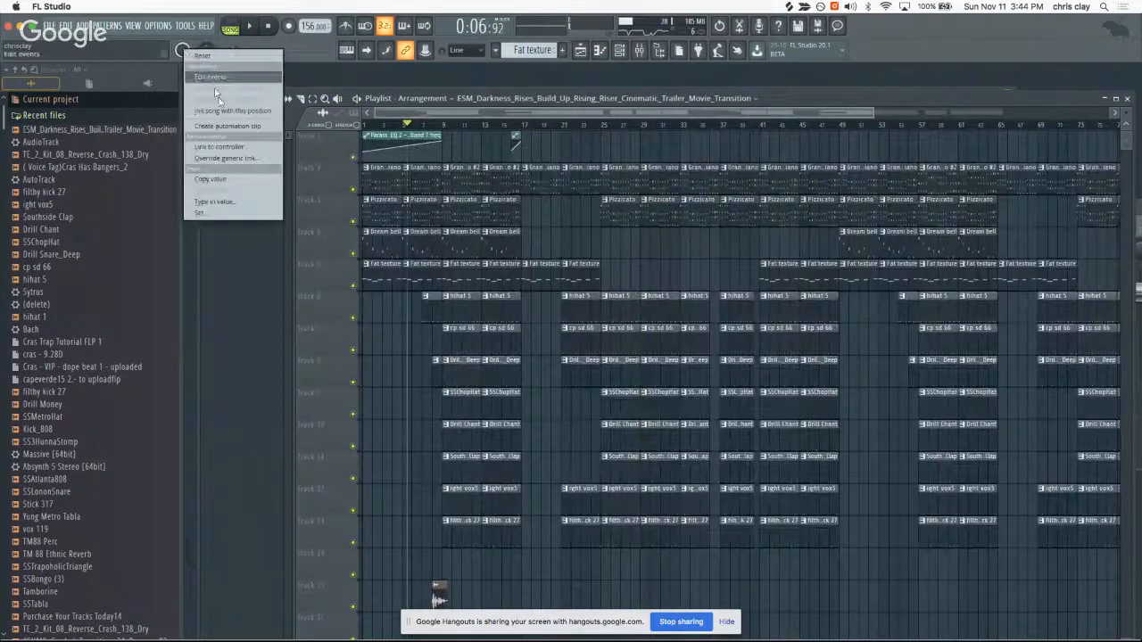
{"action": "left_click", "coordinate": [178, 53]}
{"action": "right_click", "coordinate": [181, 51]}
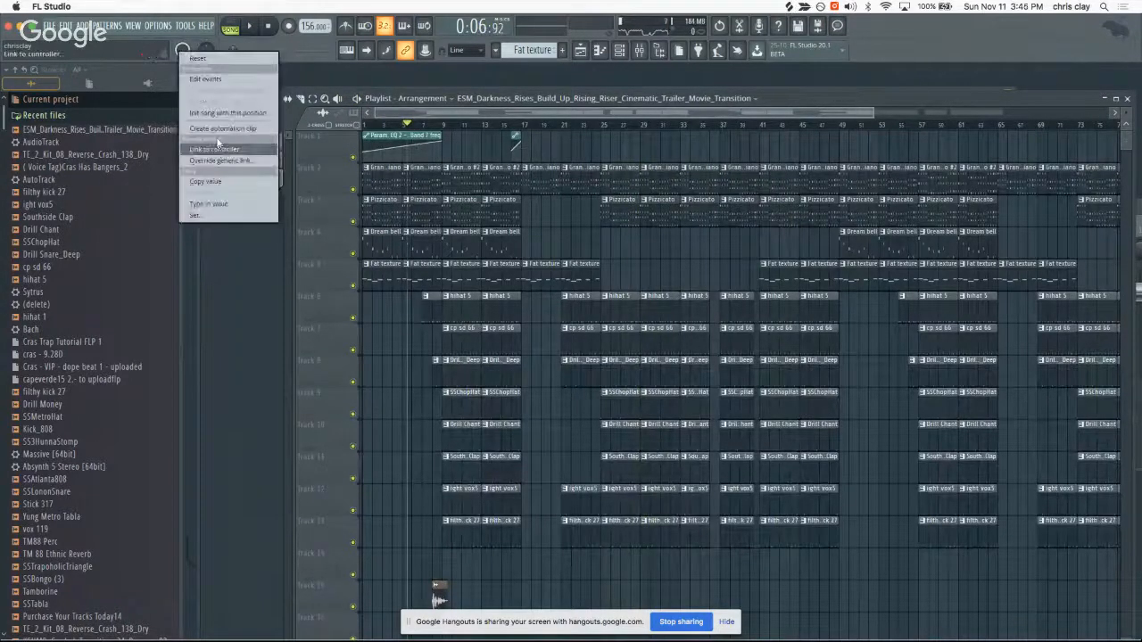
{"action": "left_click", "coordinate": [215, 131]}
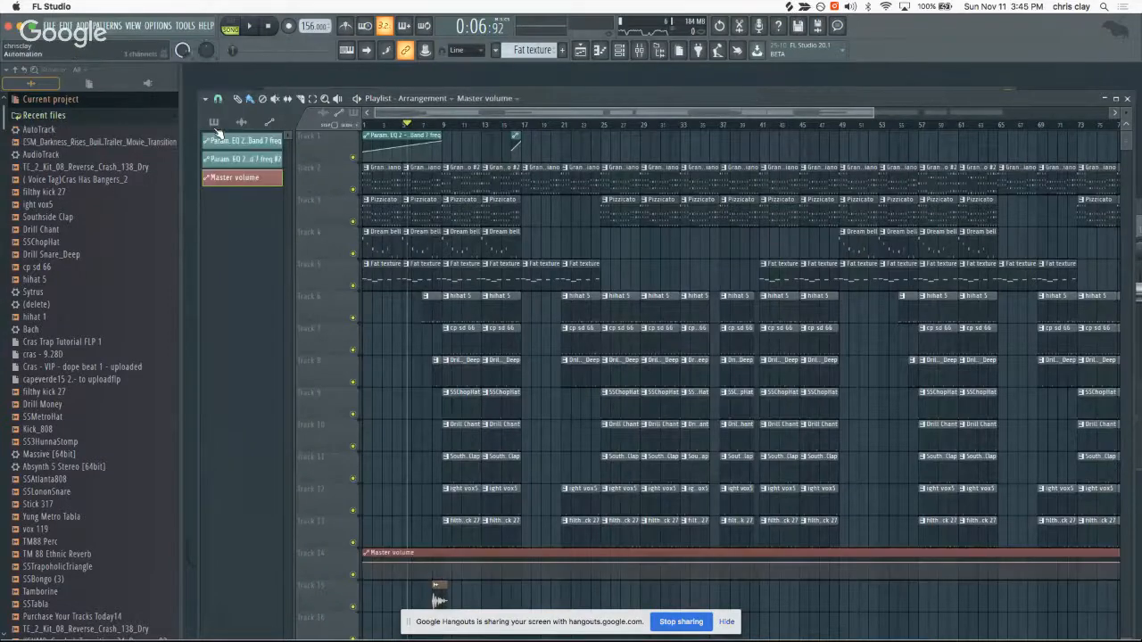
- Play the song from the start and park the playhead at bar 12 to mark the spot for a volume cut
{"action": "scroll", "coordinate": [513, 425], "scroll_direction": "down", "scroll_amount": 10}
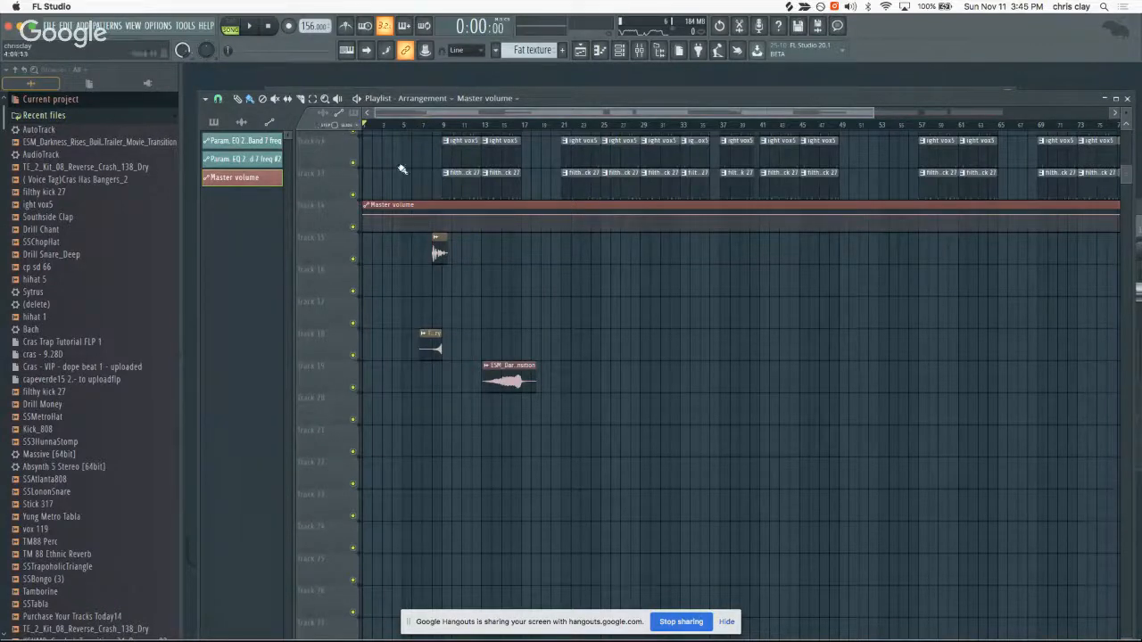
{"action": "mouse_move", "coordinate": [415, 113]}
{"action": "left_mouse_down"}
{"action": "mouse_move", "coordinate": [370, 65]}
{"action": "mouse_move", "coordinate": [295, 617]}
{"action": "mouse_move", "coordinate": [414, 114]}
{"action": "left_mouse_up"}
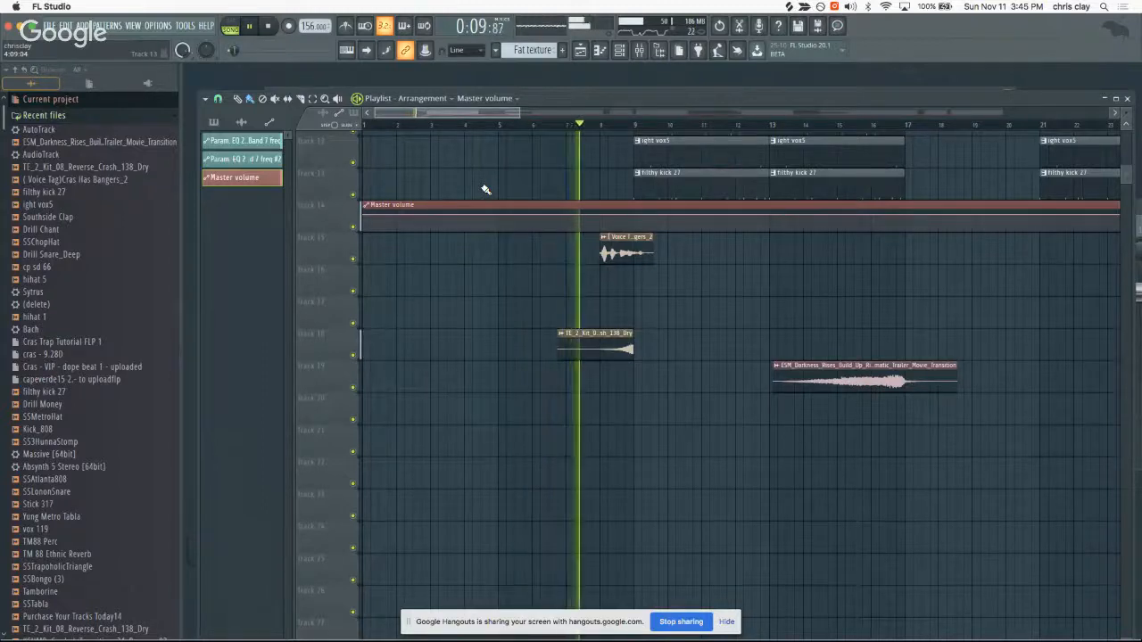
{"action": "left_click_drag", "start_coordinate": [484, 113], "coordinate": [506, 118]}
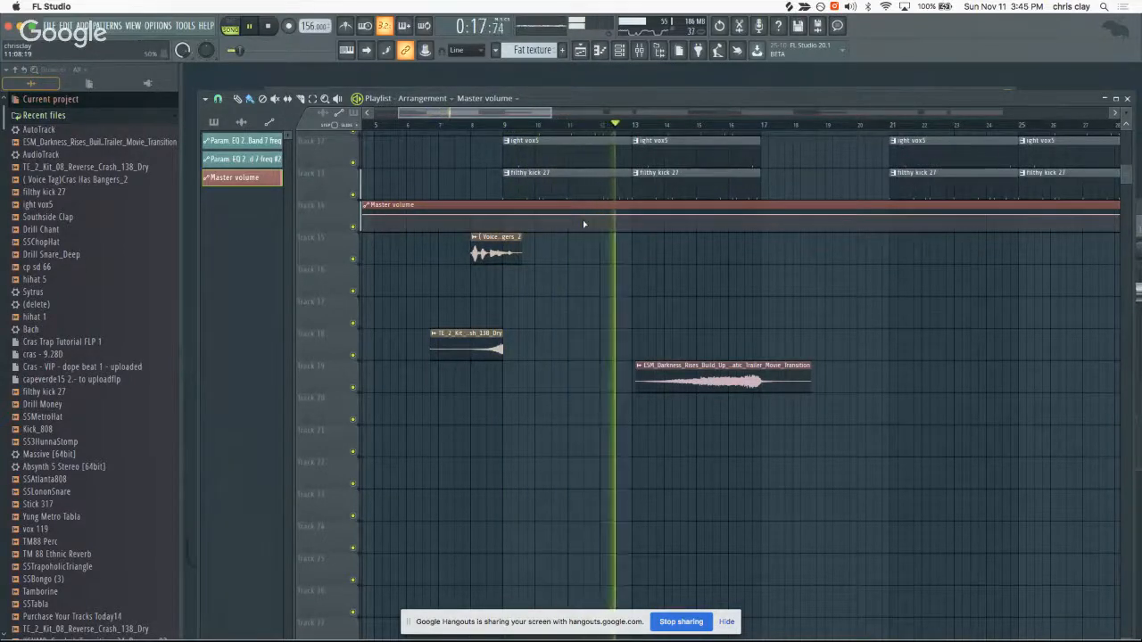
{"action": "key", "text": "space"}
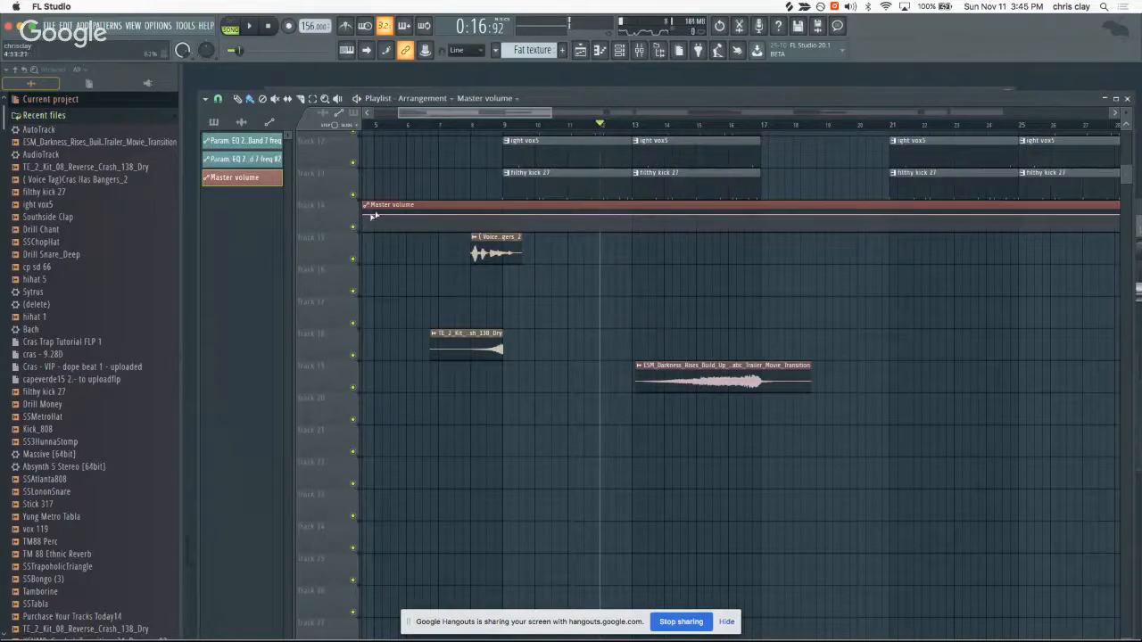
- Cut the master volume to silence from bar 12 to 12:09, restore it with the first point's copied value, and play from bar 10
{"action": "left_click_drag", "start_coordinate": [452, 117], "coordinate": [428, 116]}
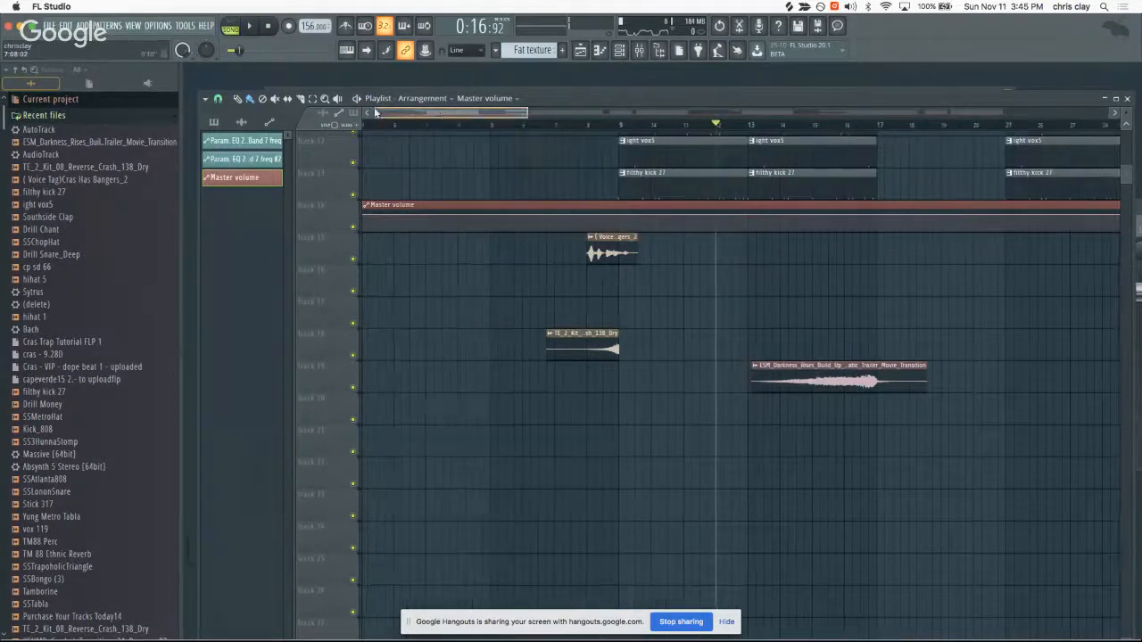
{"action": "right_click", "coordinate": [366, 216]}
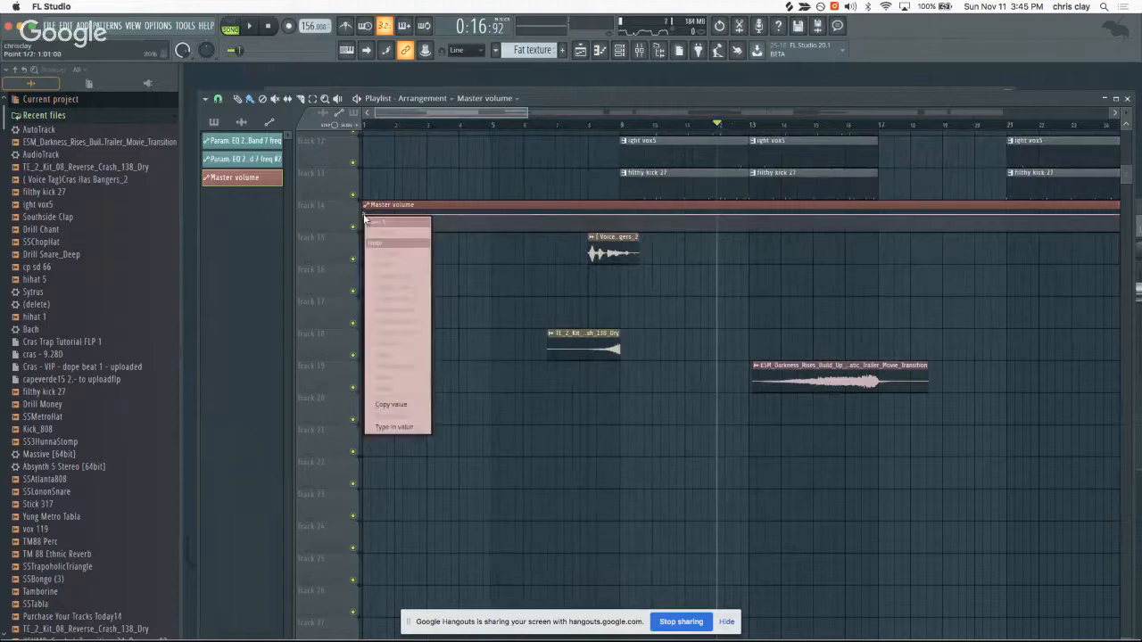
{"action": "left_click", "coordinate": [394, 406]}
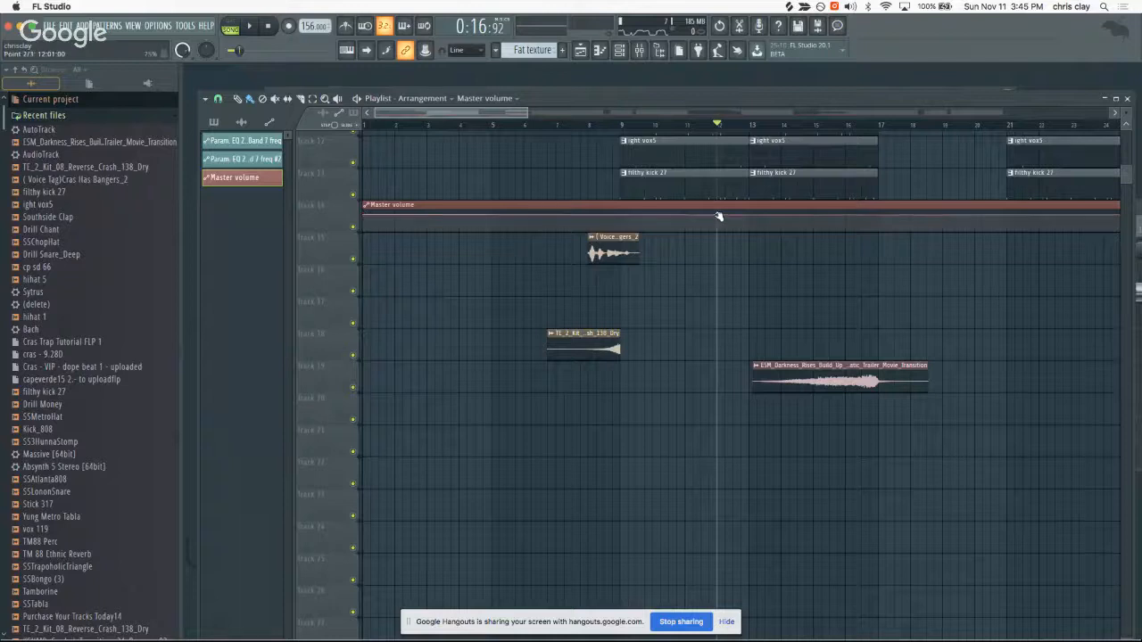
{"action": "left_click_drag", "start_coordinate": [717, 219], "coordinate": [715, 249]}
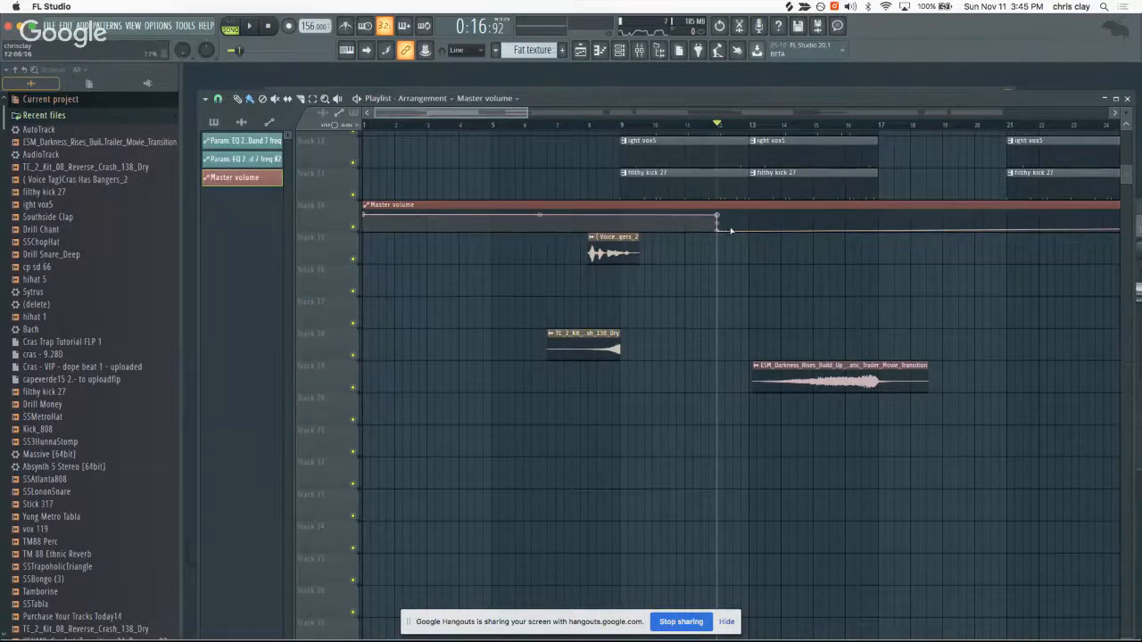
{"action": "right_click", "coordinate": [733, 223]}
{"action": "mouse_move", "coordinate": [733, 223]}
{"action": "left_mouse_down"}
{"action": "mouse_move", "coordinate": [731, 240]}
{"action": "mouse_move", "coordinate": [735, 221]}
{"action": "left_mouse_up"}
{"action": "right_click", "coordinate": [733, 231]}
{"action": "right_click", "coordinate": [735, 228]}
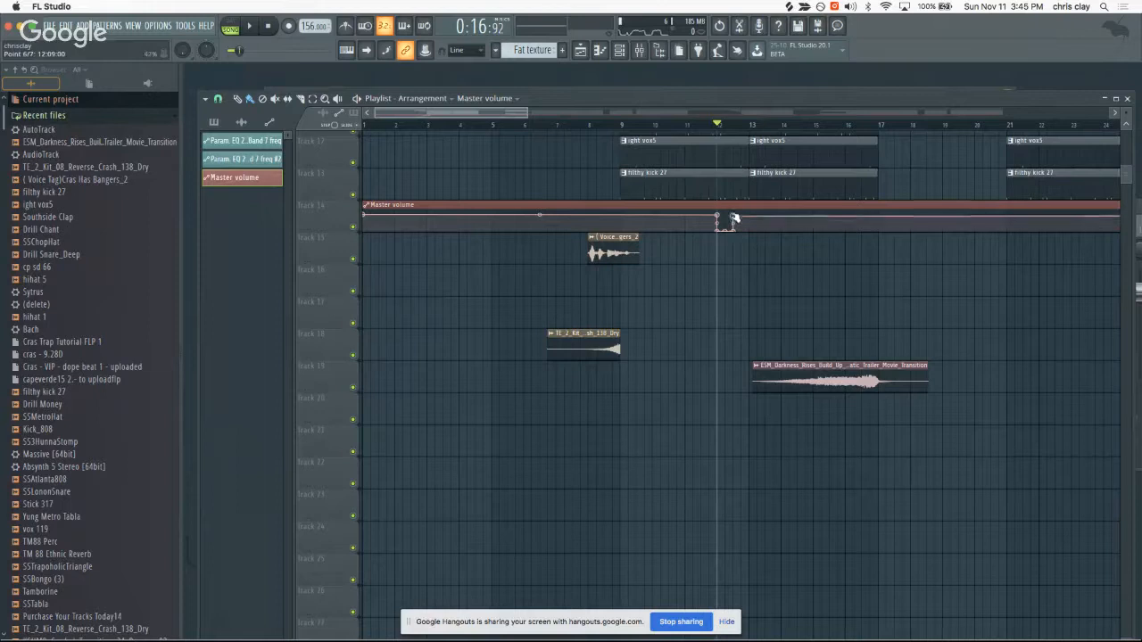
{"action": "right_click", "coordinate": [733, 217]}
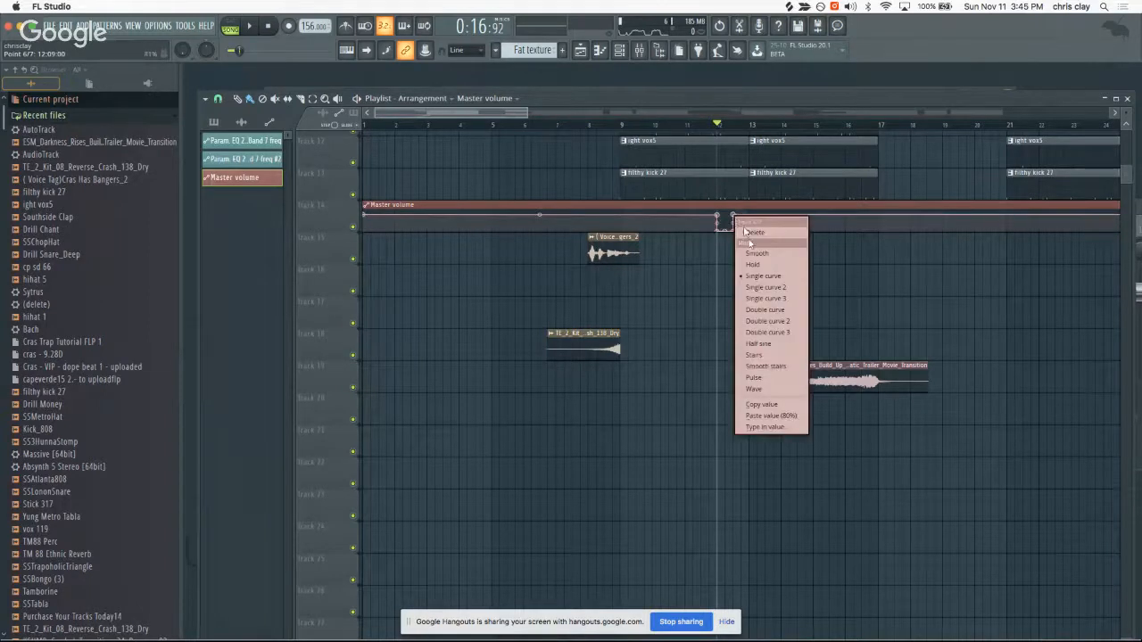
{"action": "left_click", "coordinate": [777, 416]}
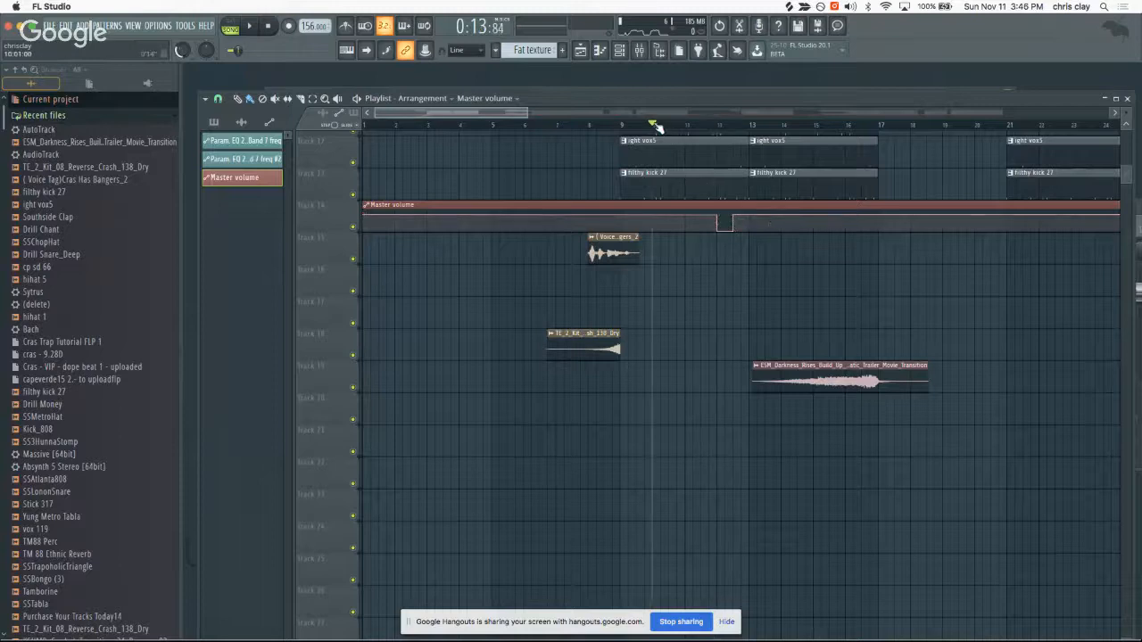
{"action": "key", "text": "space"}
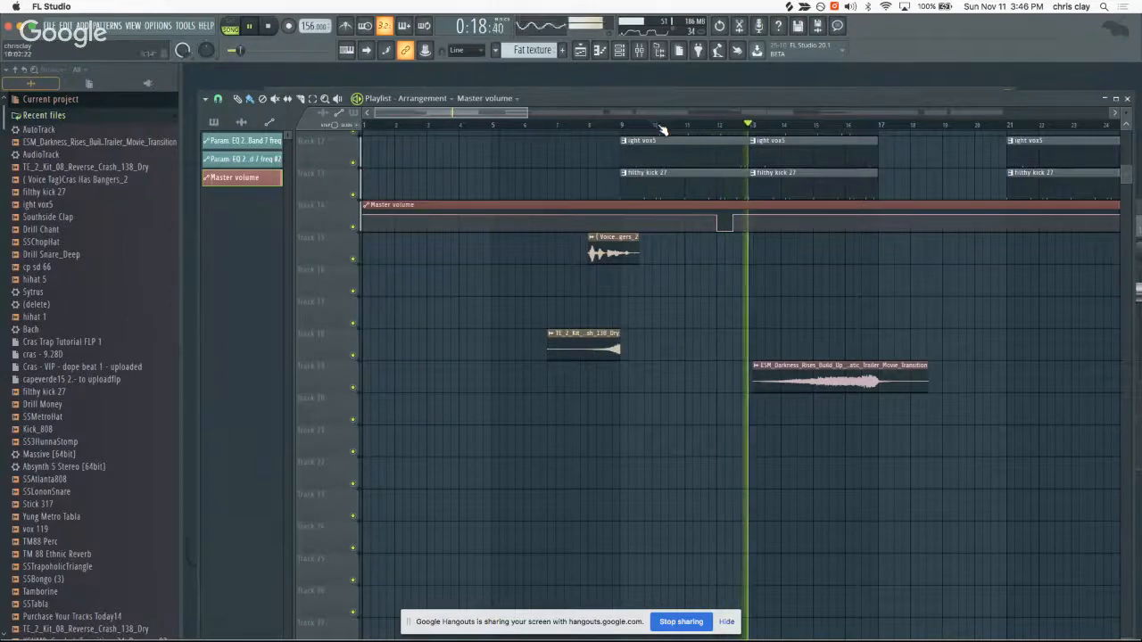
- Slice the Master volume clip at bar 13, delete the remainder, and place a copy of the shortened clip at bar 13
{"action": "left_click_drag", "start_coordinate": [489, 111], "coordinate": [513, 110]}
{"action": "key", "text": "space"}
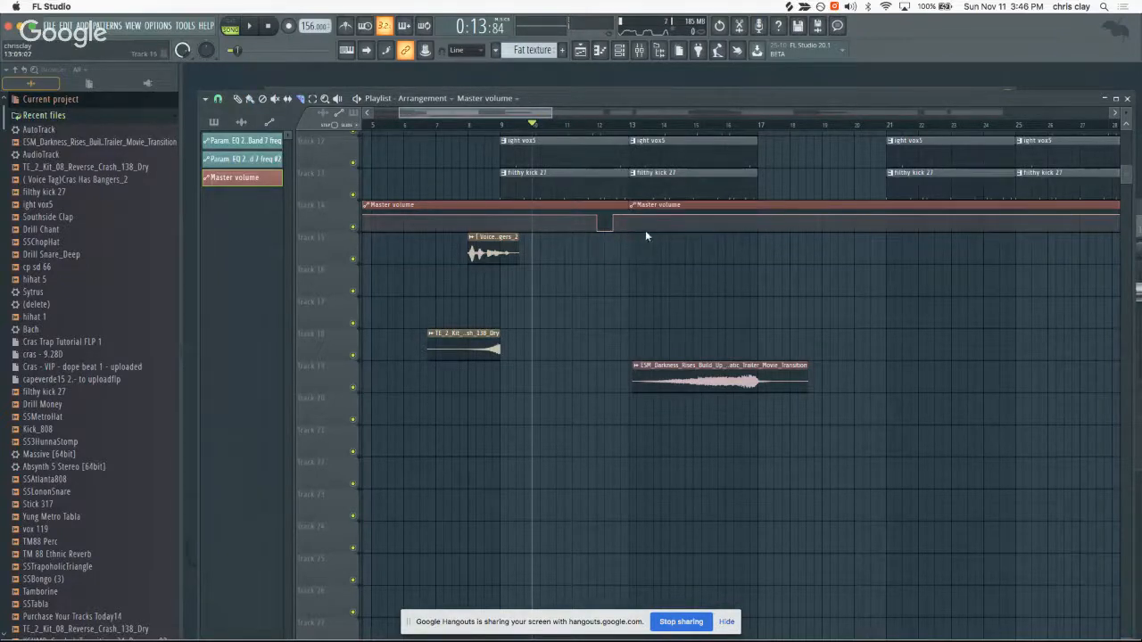
{"action": "right_click", "coordinate": [646, 208]}
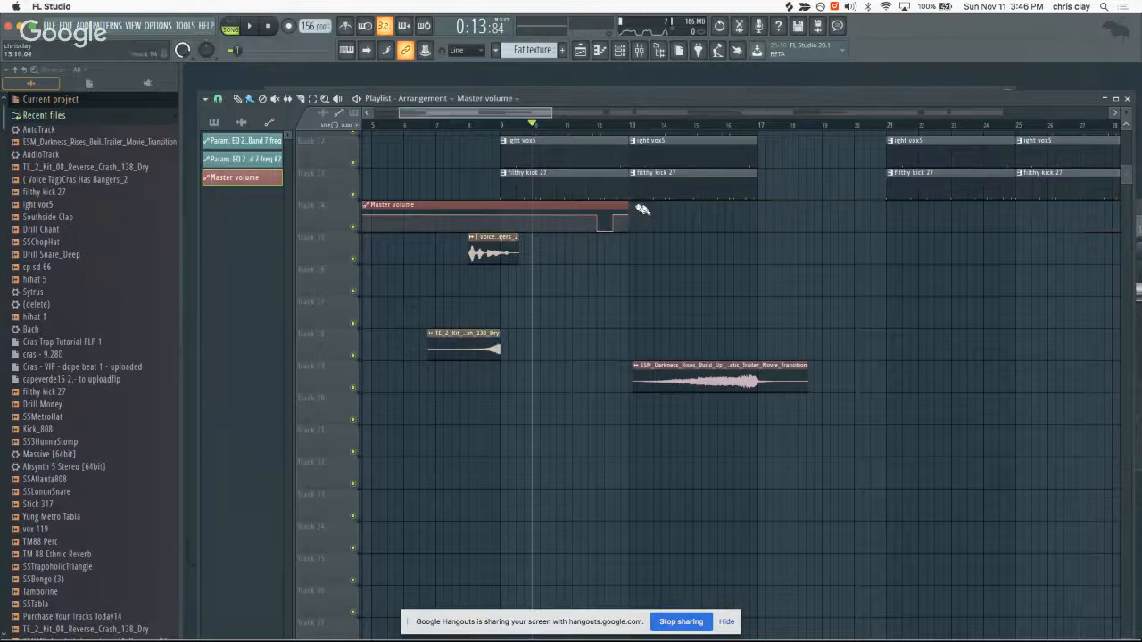
{"action": "left_click", "coordinate": [634, 214]}
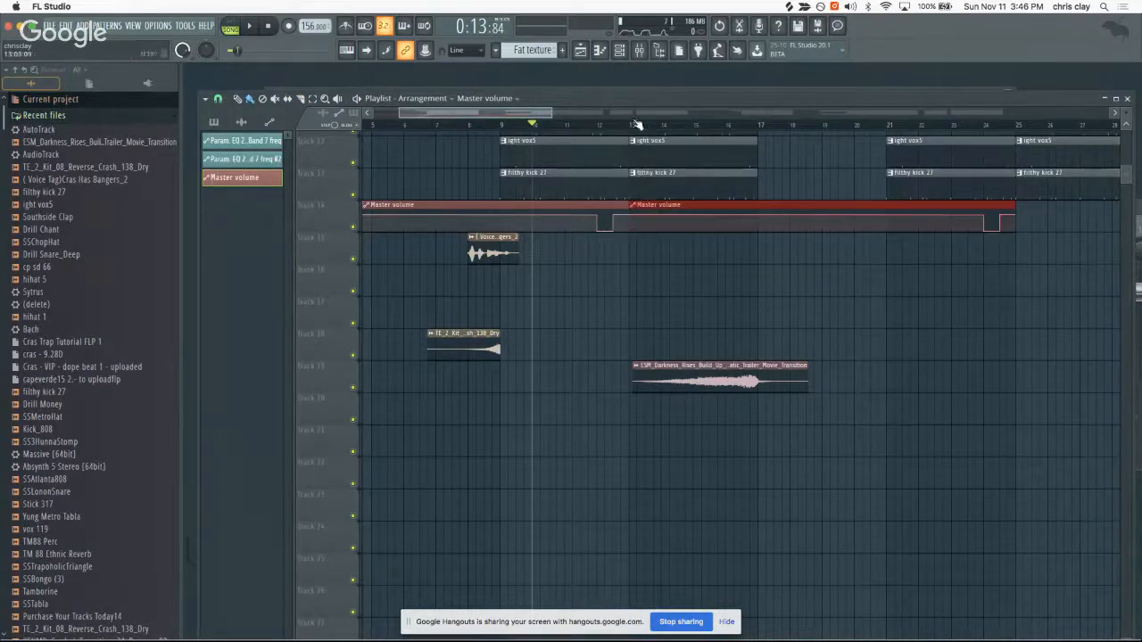
- Replay the song from the beginning through the volume cut at bar 12 with the system volume raised
{"action": "left_click_drag", "start_coordinate": [524, 130], "coordinate": [191, 114]}
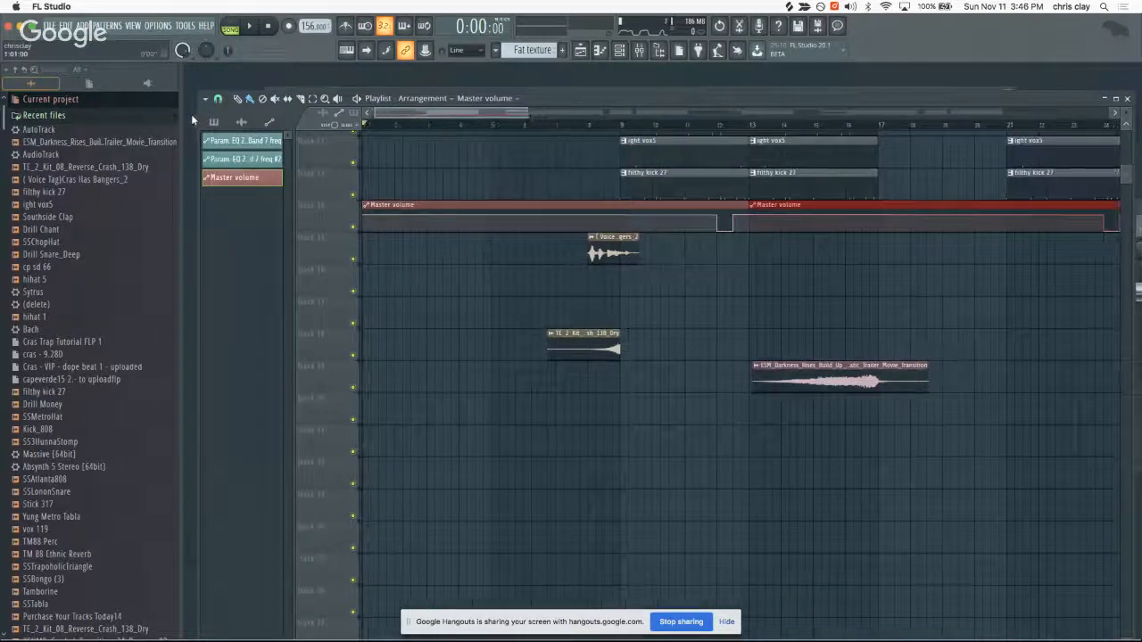
{"action": "key", "text": "space"}
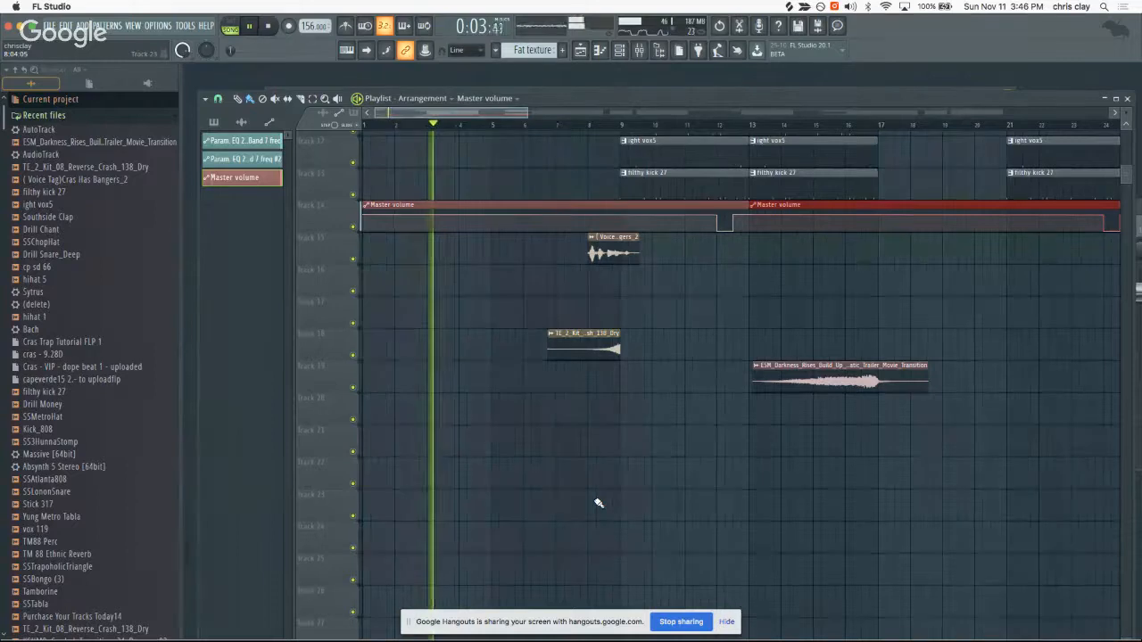
{"action": "key", "text": "XF86AudioRaiseVolume"}
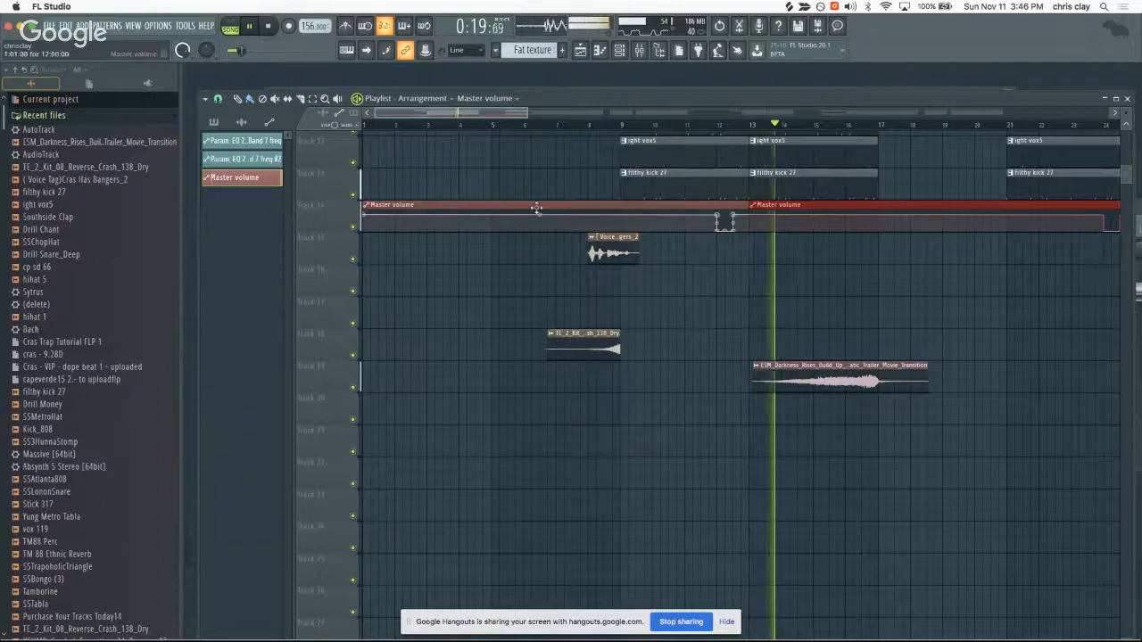
- Copy the two Master volume clips, the voice tag, the reverse crash and the build-up transition from the opening section to bar 33
{"action": "left_click_drag", "start_coordinate": [487, 109], "coordinate": [517, 110]}
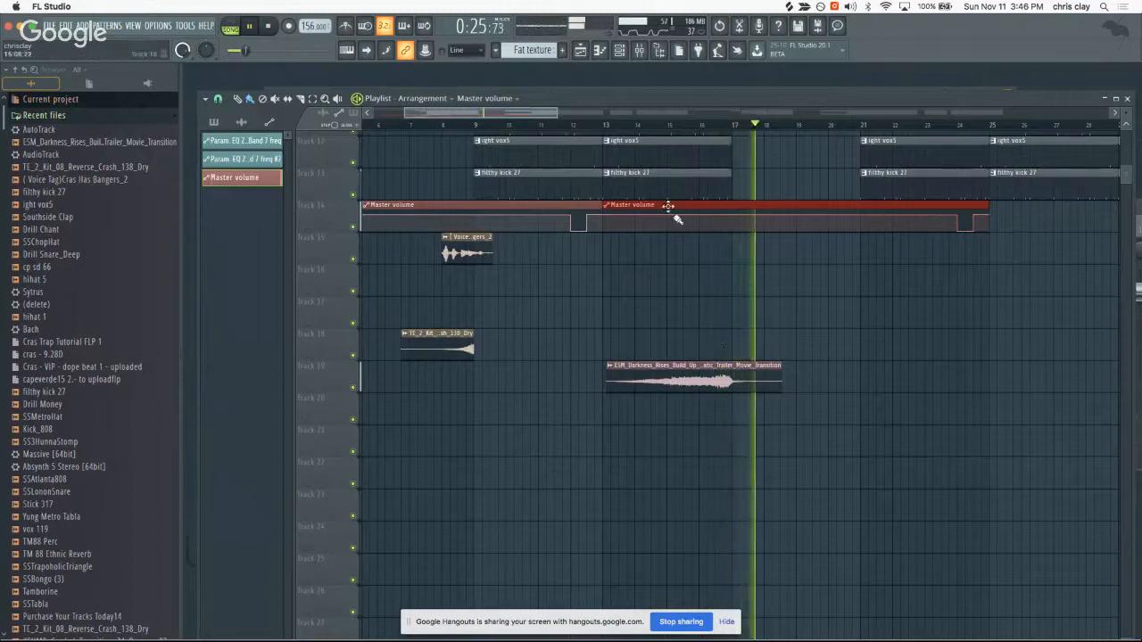
{"action": "left_click_drag", "start_coordinate": [536, 112], "coordinate": [564, 112]}
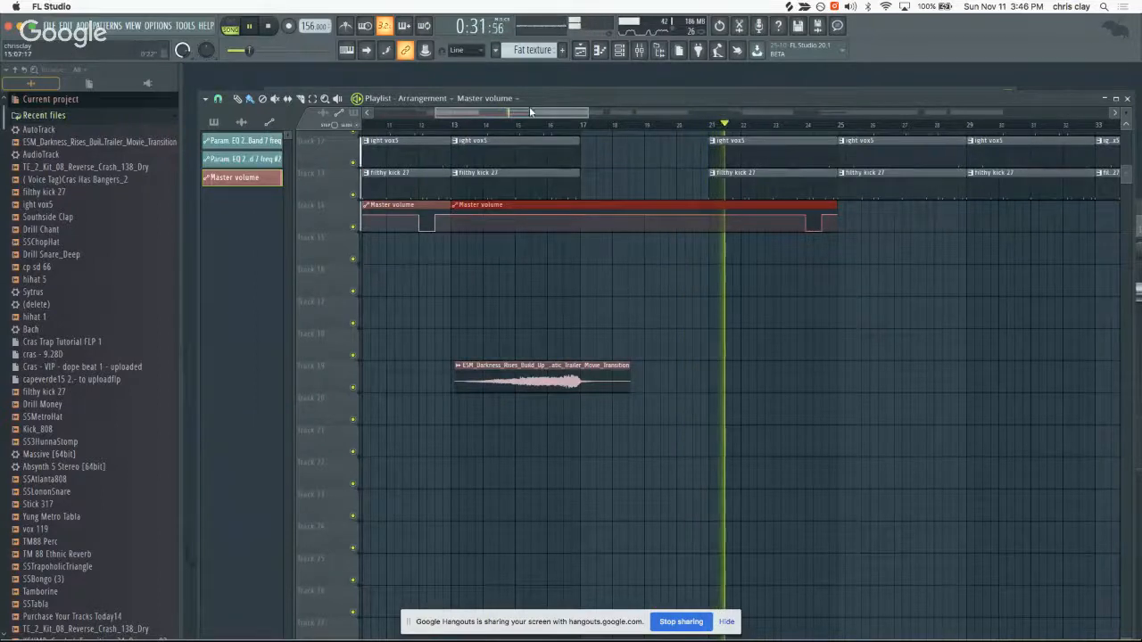
{"action": "left_click_drag", "start_coordinate": [524, 108], "coordinate": [551, 113]}
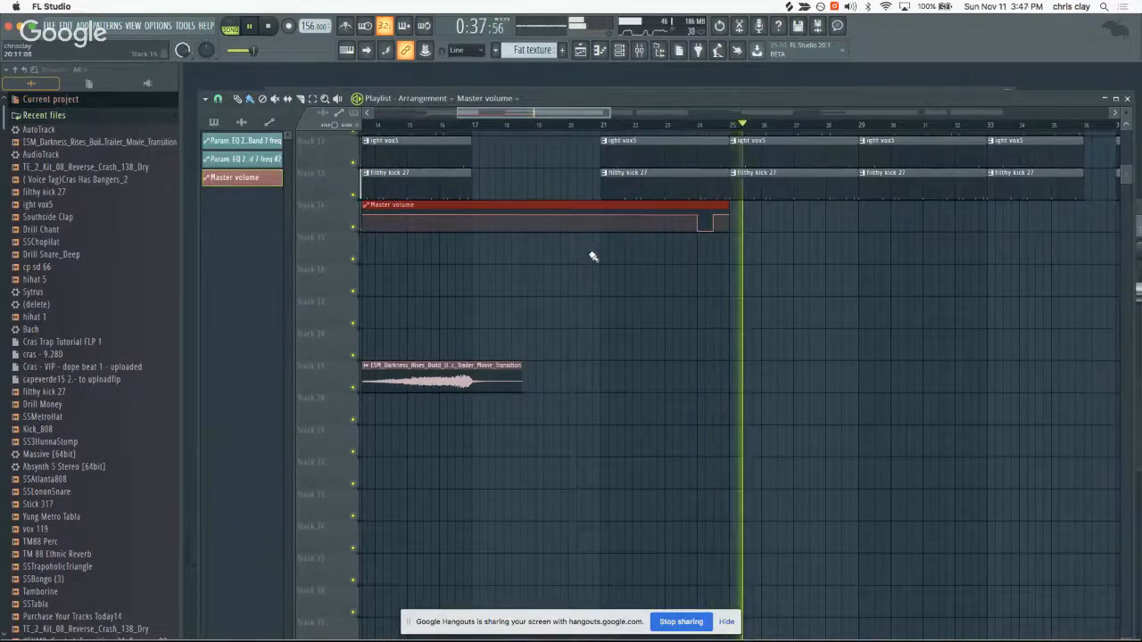
{"action": "scroll", "coordinate": [630, 298], "scroll_direction": "up", "scroll_amount": 5}
{"action": "scroll", "coordinate": [630, 298], "scroll_direction": "down", "scroll_amount": 5}
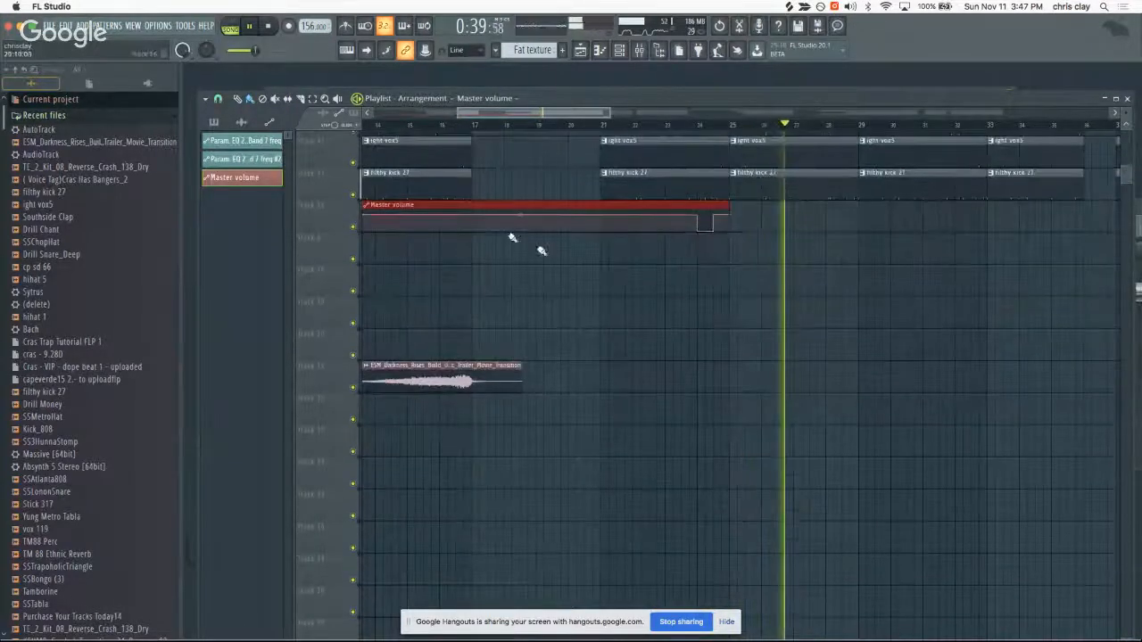
{"action": "scroll", "coordinate": [490, 160], "scroll_direction": "down", "scroll_amount": 3}
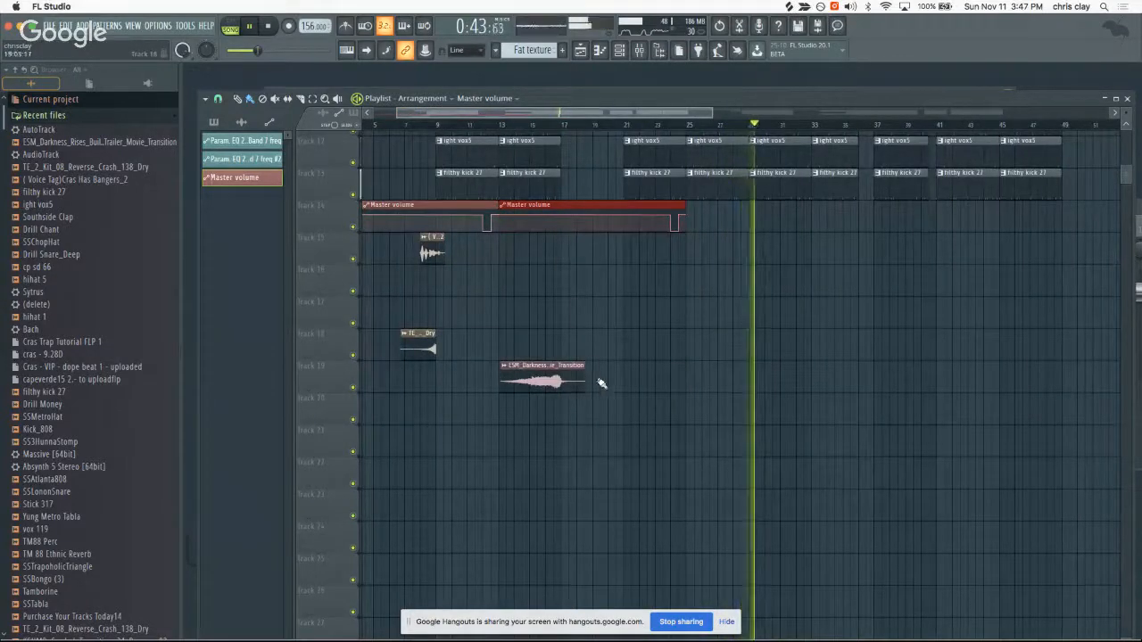
{"action": "left_click_drag", "start_coordinate": [714, 456], "coordinate": [249, 219]}
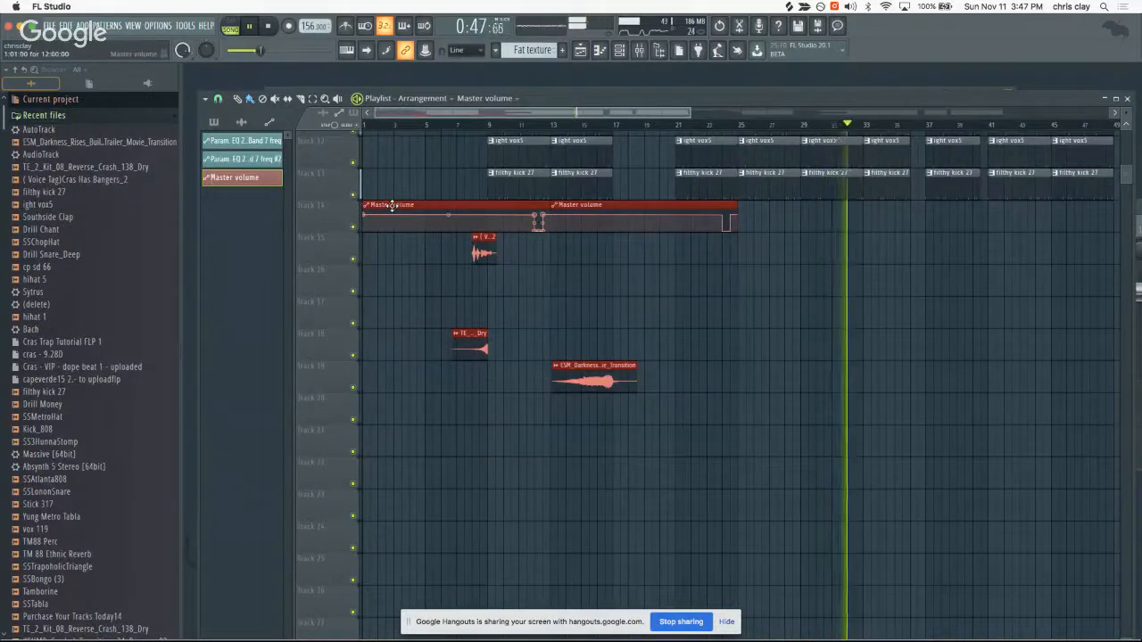
{"action": "left_click_drag", "start_coordinate": [404, 214], "coordinate": [895, 222]}
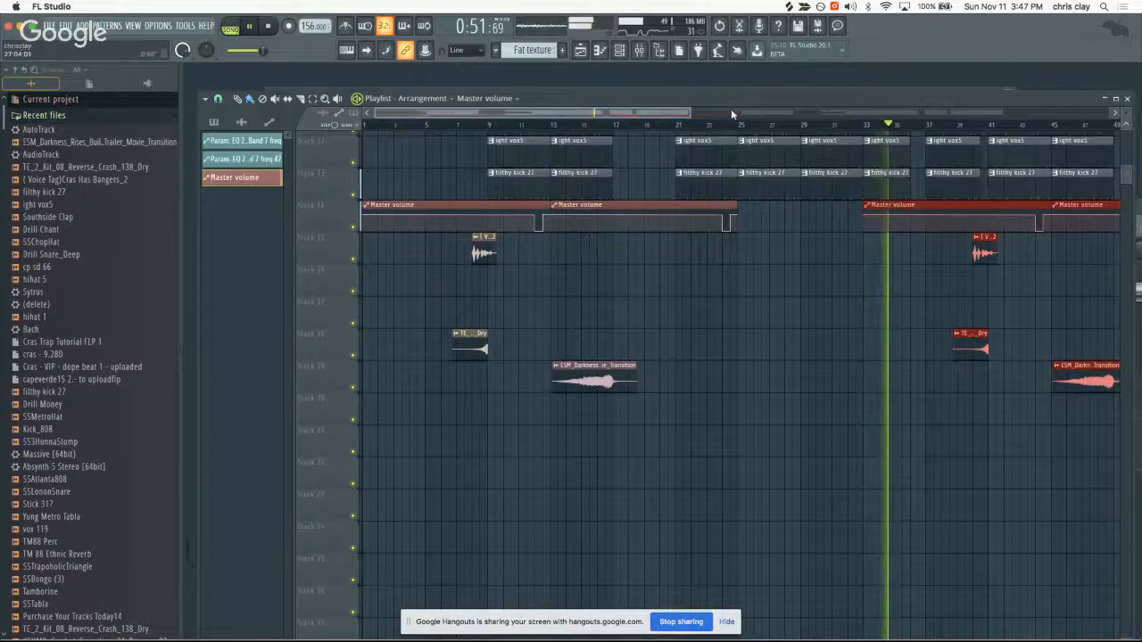
- Listen through the copied volume and effect clips in the section from bar 33 and stop playback
{"action": "left_click_drag", "start_coordinate": [672, 113], "coordinate": [773, 115]}
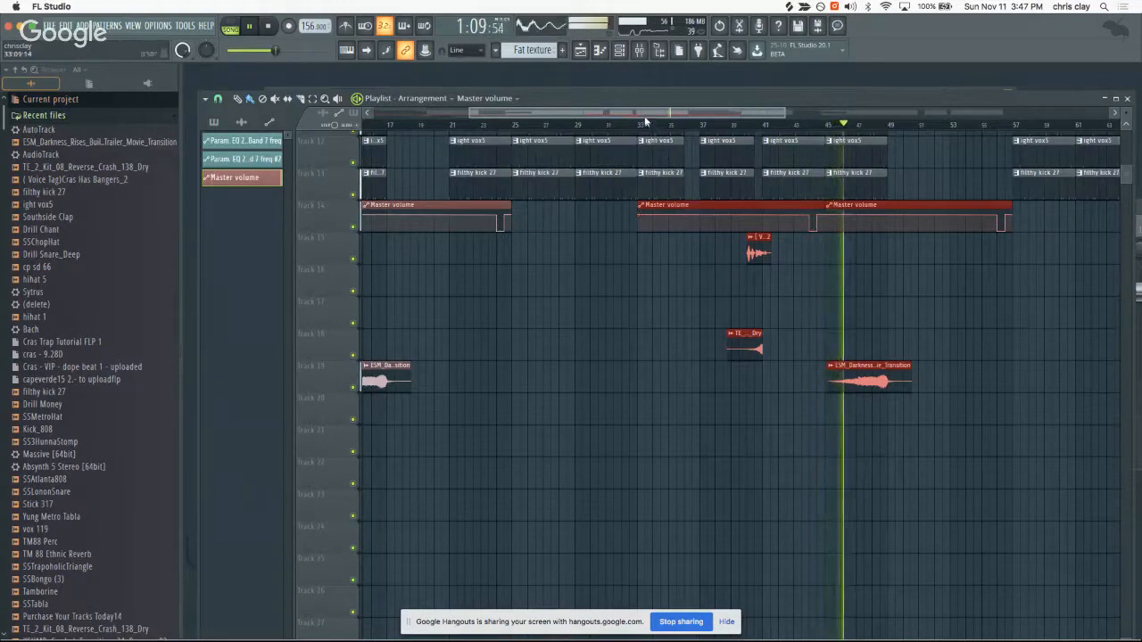
{"action": "left_click_drag", "start_coordinate": [644, 115], "coordinate": [575, 142]}
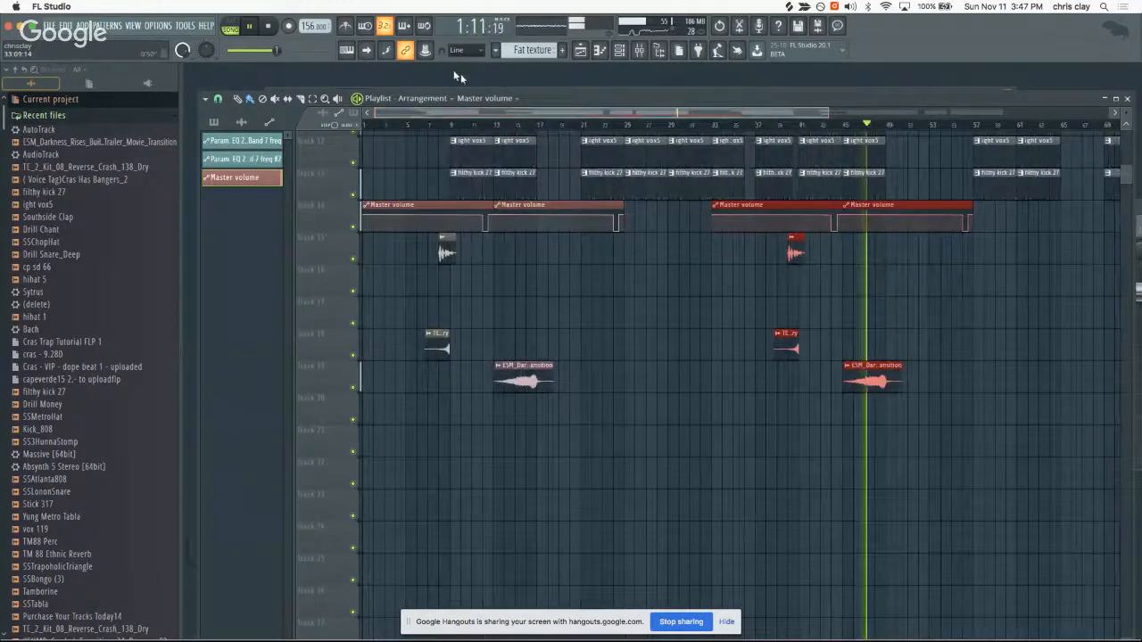
{"action": "left_click", "coordinate": [267, 25]}
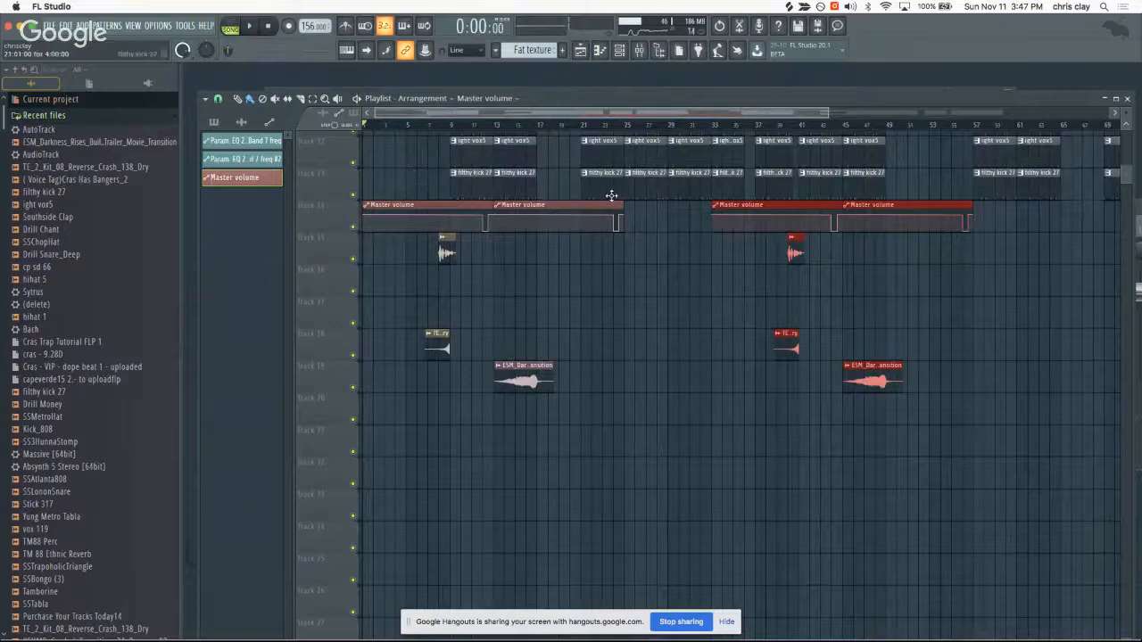
- Examine the whole arrangement across all tracks, comparing the original automation and effect clips with their copies
{"action": "scroll", "coordinate": [587, 248], "scroll_direction": "up", "scroll_amount": 9}
{"action": "scroll", "coordinate": [590, 212], "scroll_direction": "down", "scroll_amount": 20}
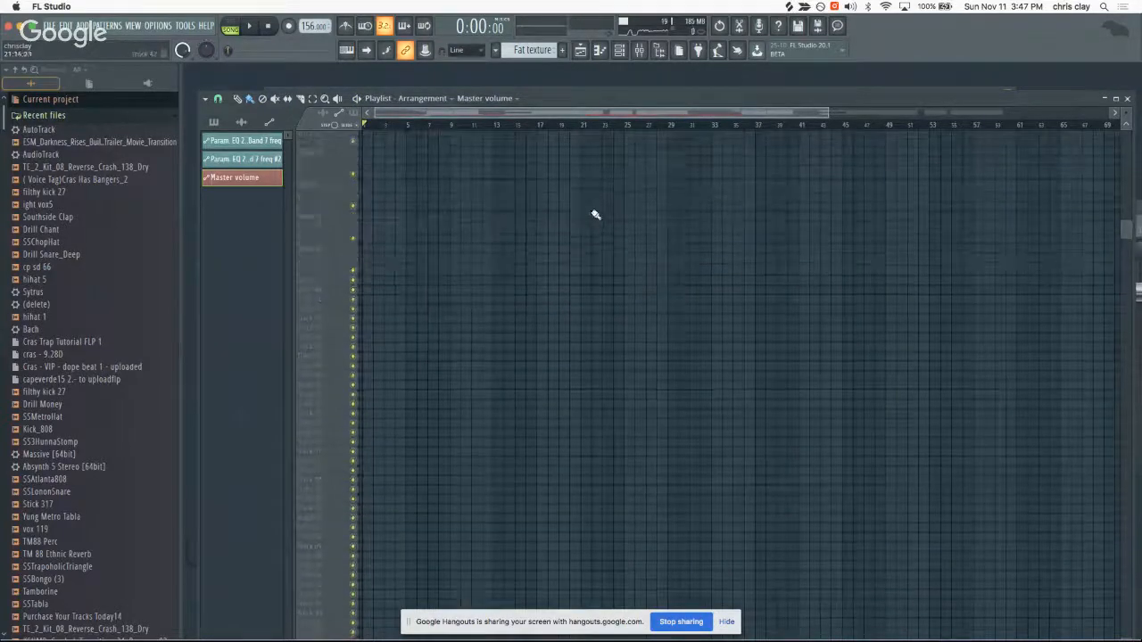
{"action": "scroll", "coordinate": [596, 215], "scroll_direction": "up", "scroll_amount": 20}
{"action": "scroll", "coordinate": [596, 215], "scroll_direction": "up", "scroll_amount": 16}
{"action": "scroll", "coordinate": [594, 217], "scroll_direction": "down", "scroll_amount": 7}
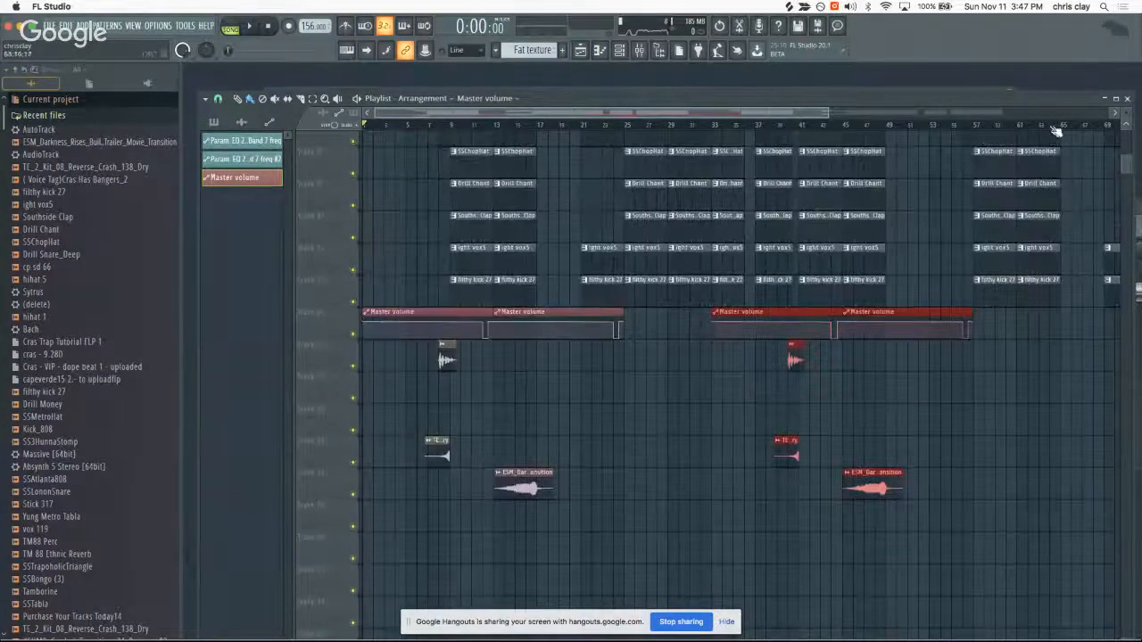
{"action": "scroll", "coordinate": [765, 114], "scroll_direction": "down", "scroll_amount": 4}
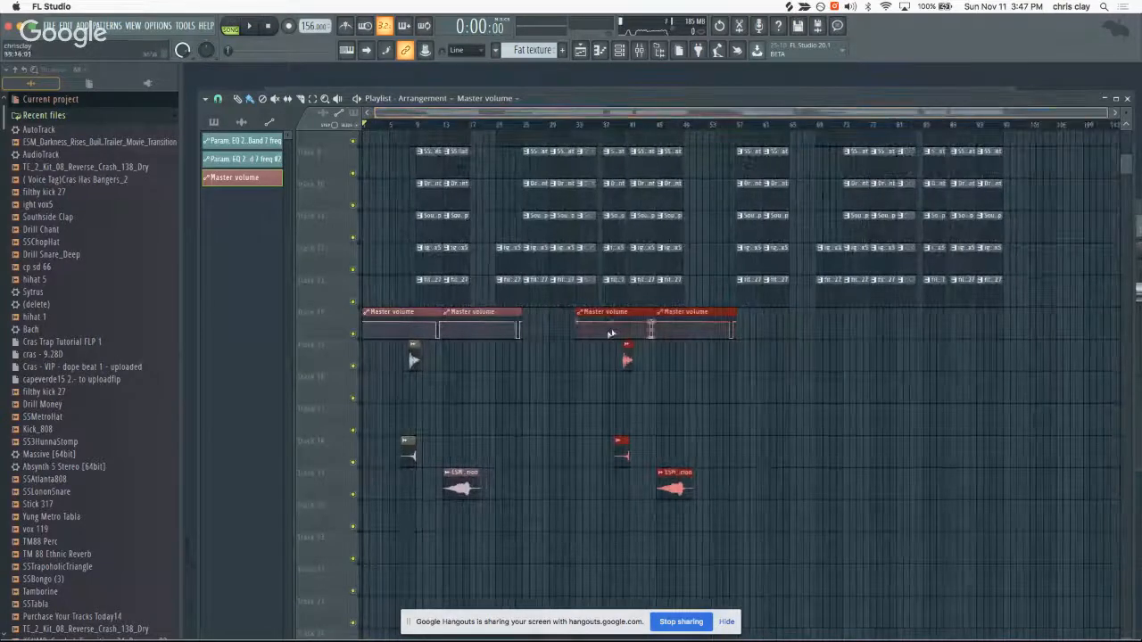
{"action": "scroll", "coordinate": [566, 327], "scroll_direction": "up", "scroll_amount": 2}
{"action": "scroll", "coordinate": [571, 330], "scroll_direction": "down", "scroll_amount": 2}
{"action": "scroll", "coordinate": [539, 310], "scroll_direction": "up", "scroll_amount": 7}
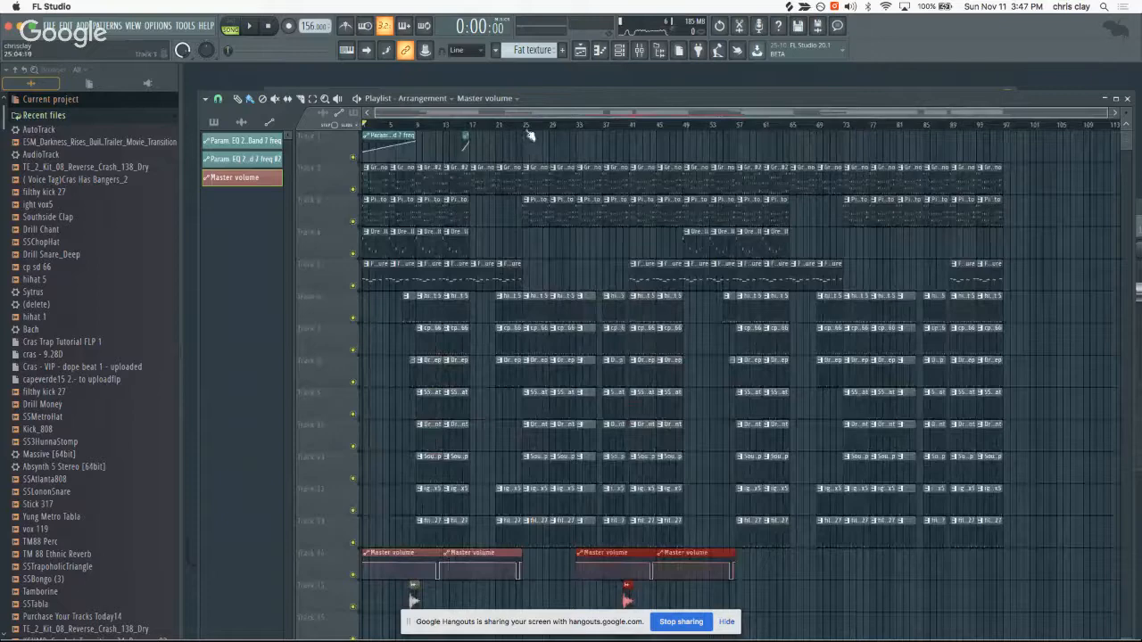
- Select bars 1 through 24 on all tracks and review the opening section's pattern, automation and effect clips
{"action": "left_click_drag", "start_coordinate": [528, 132], "coordinate": [359, 134]}
{"action": "scroll", "coordinate": [431, 164], "scroll_direction": "down", "scroll_amount": 7}
{"action": "scroll", "coordinate": [432, 161], "scroll_direction": "up", "scroll_amount": 9}
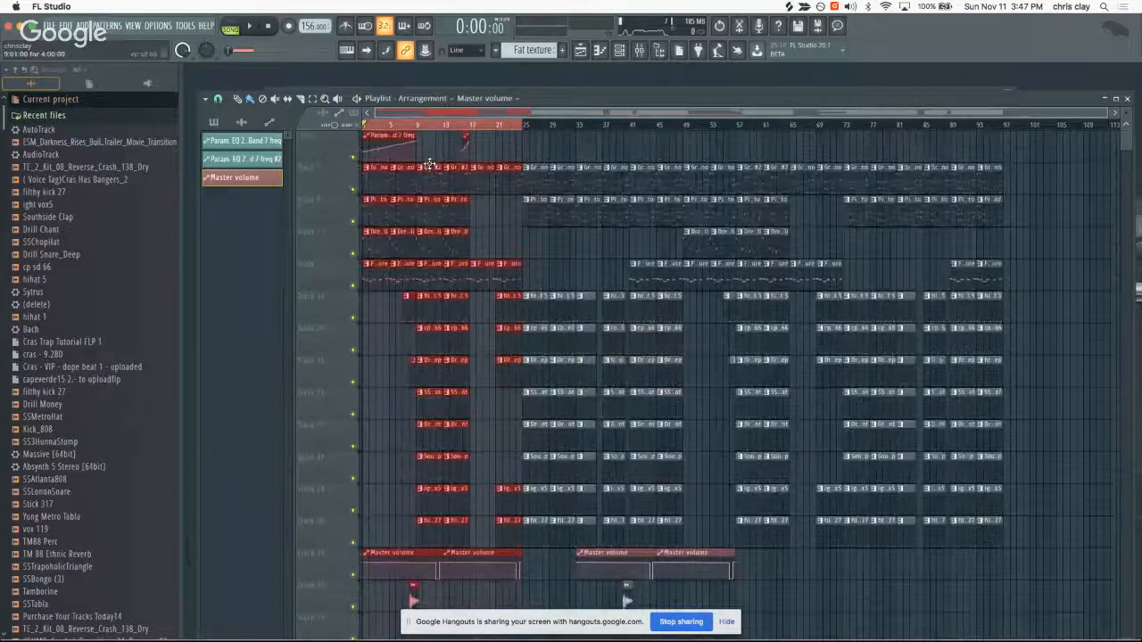
{"action": "scroll", "coordinate": [432, 159], "scroll_direction": "down", "scroll_amount": 5}
{"action": "scroll", "coordinate": [431, 176], "scroll_direction": "down", "scroll_amount": 4}
{"action": "scroll", "coordinate": [536, 321], "scroll_direction": "up", "scroll_amount": 7}
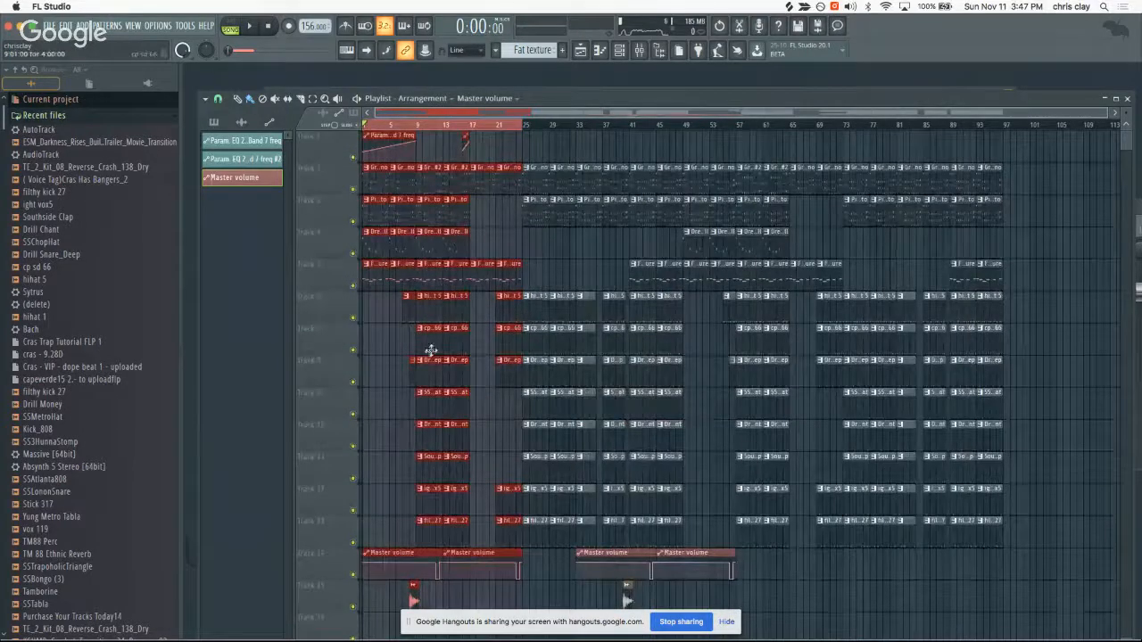
{"action": "scroll", "coordinate": [431, 350], "scroll_direction": "down", "scroll_amount": 7}
{"action": "scroll", "coordinate": [438, 345], "scroll_direction": "up", "scroll_amount": 3}
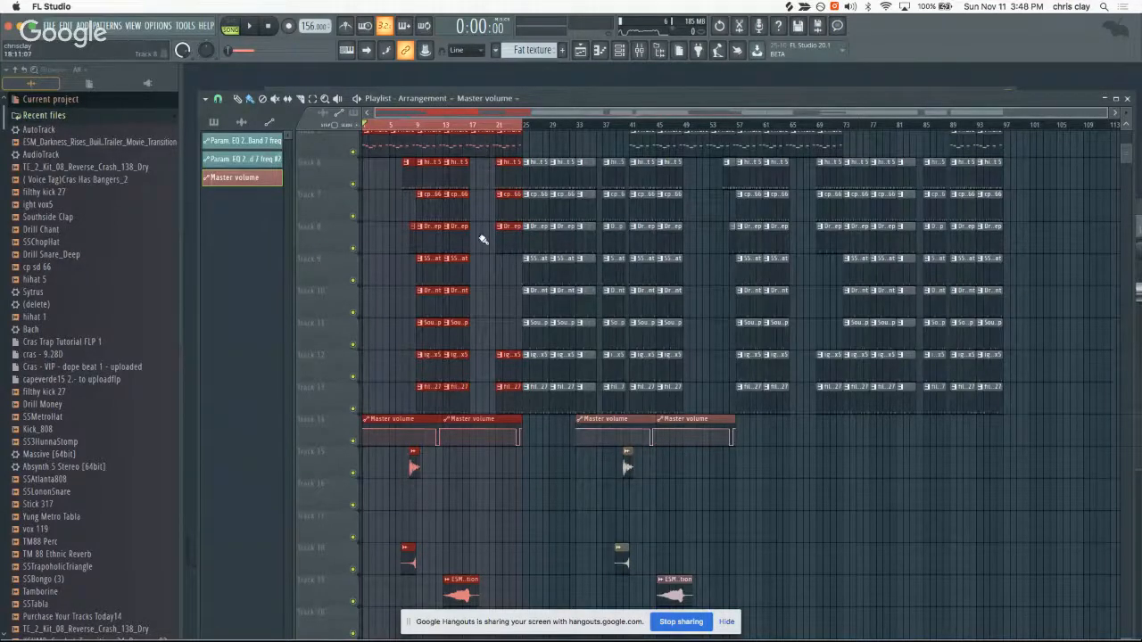
- Clear the time selection, place the playhead around bar 6, and briefly start and stop playback
{"action": "scroll", "coordinate": [482, 240], "scroll_direction": "up", "scroll_amount": 4}
{"action": "left_click", "coordinate": [396, 126]}
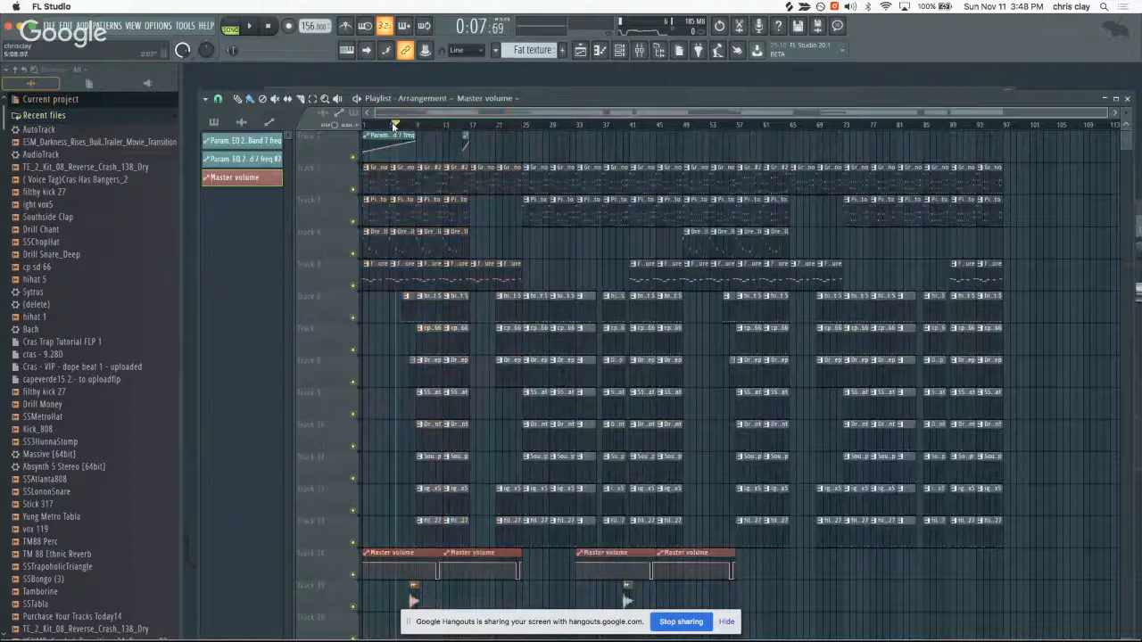
{"action": "key", "text": "space"}
{"action": "key", "text": "space"}
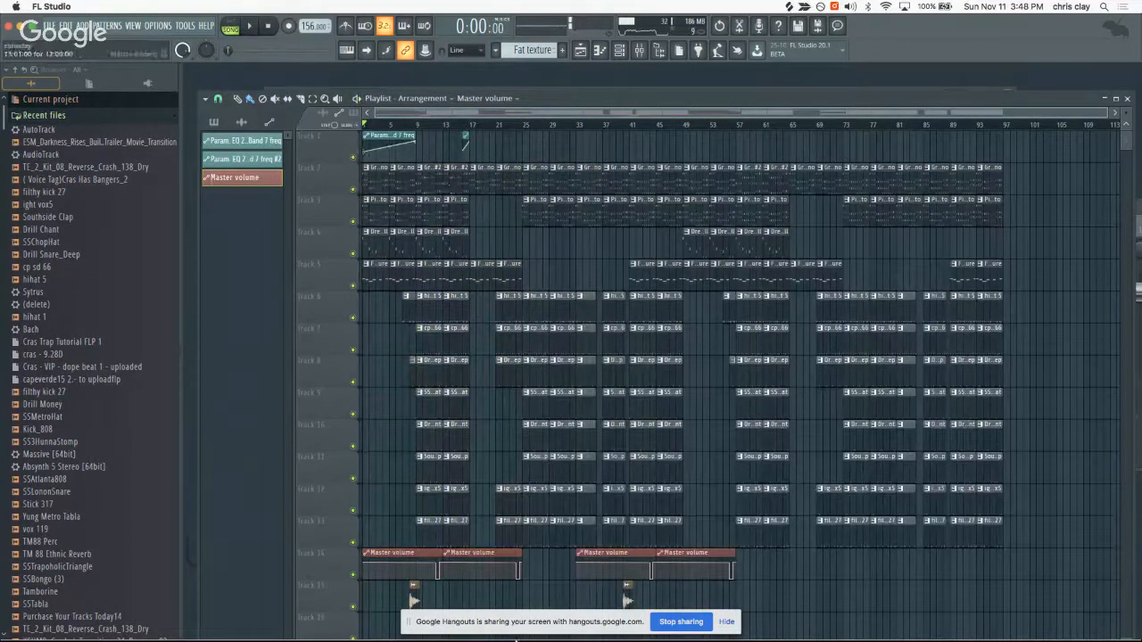
- Switch to the Google Hangouts window in Chrome, look at the group chat, and open the Control Room
{"action": "mouse_move", "coordinate": [563, 623]}
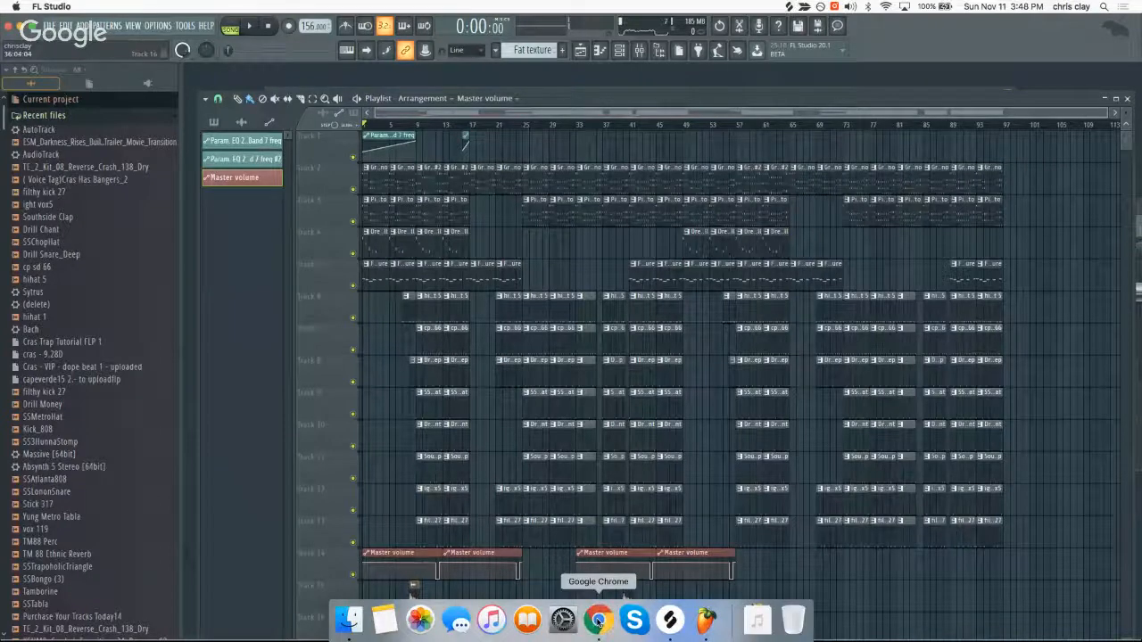
{"action": "left_click", "coordinate": [599, 619]}
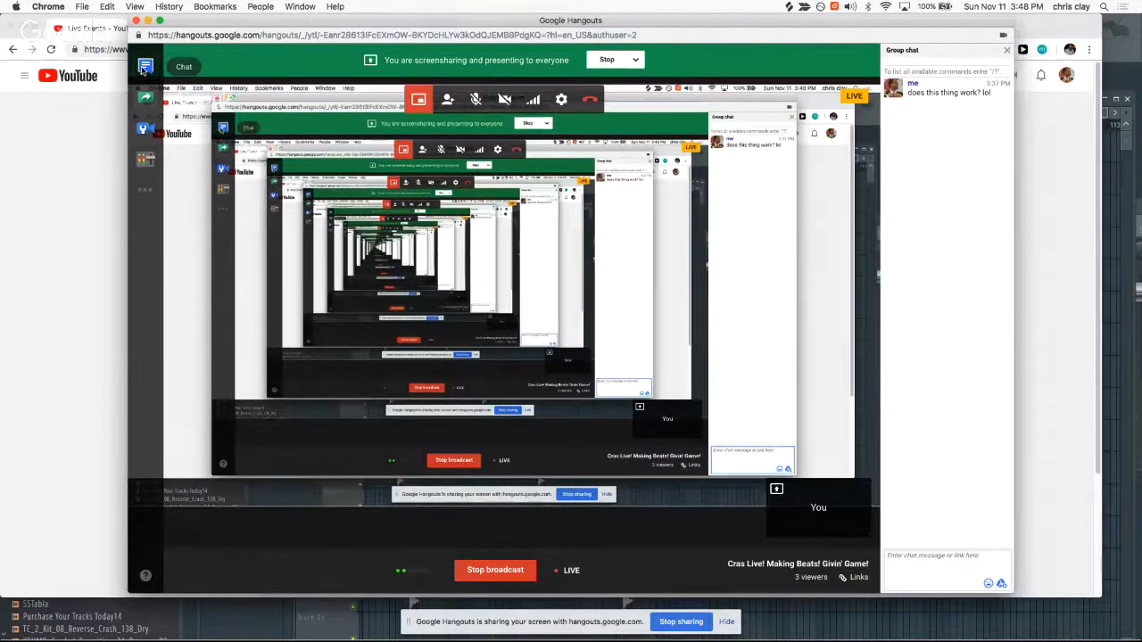
{"action": "left_click", "coordinate": [143, 71]}
{"action": "left_click", "coordinate": [143, 70]}
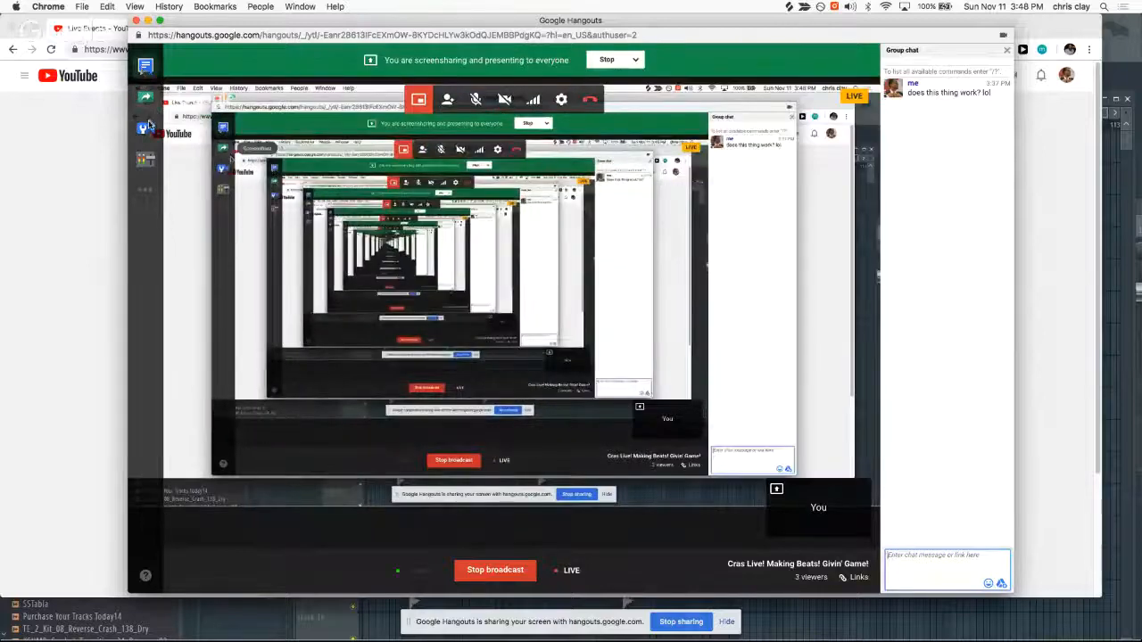
{"action": "left_click", "coordinate": [145, 163]}
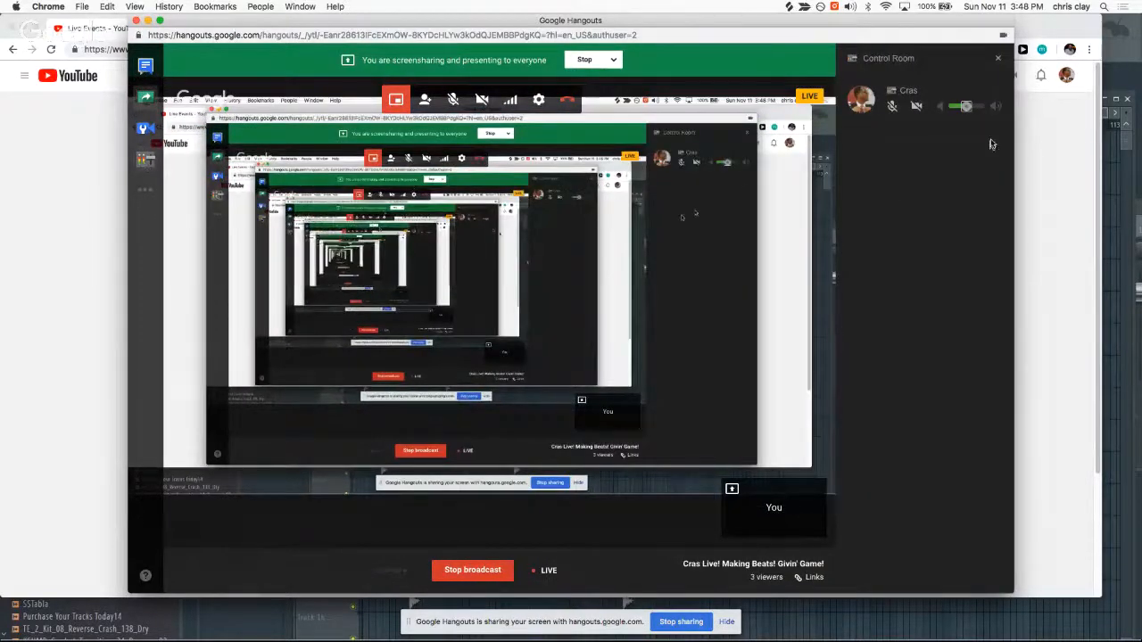
- Adjust the broadcaster's audio level in the Control Room and toggle their microphone and camera
{"action": "left_click_drag", "start_coordinate": [967, 108], "coordinate": [972, 106]}
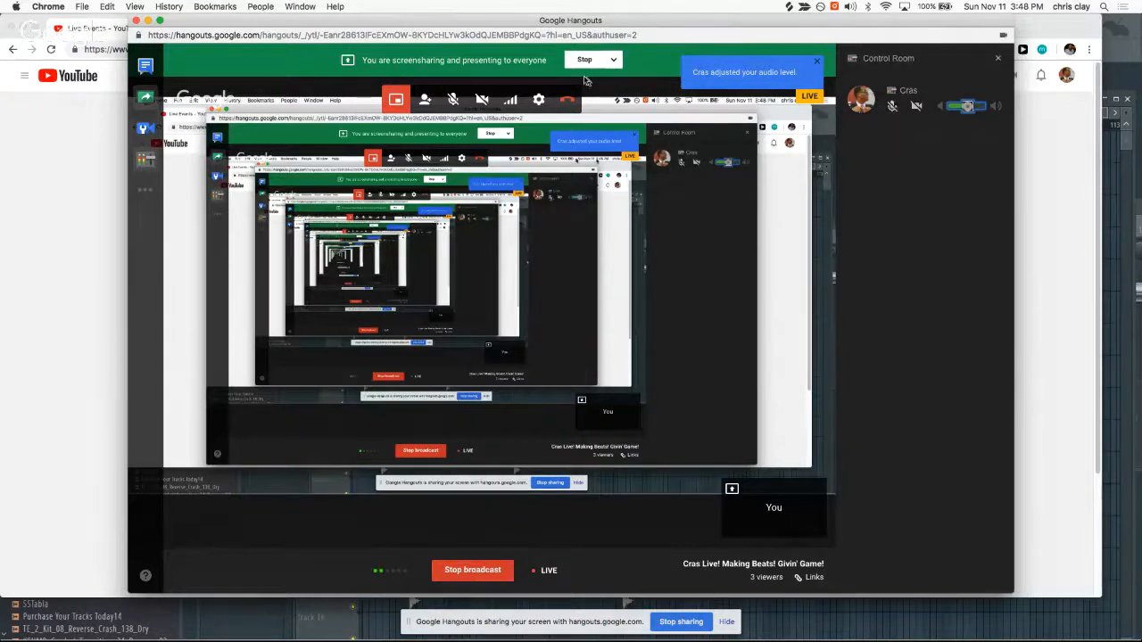
{"action": "left_click", "coordinate": [892, 106]}
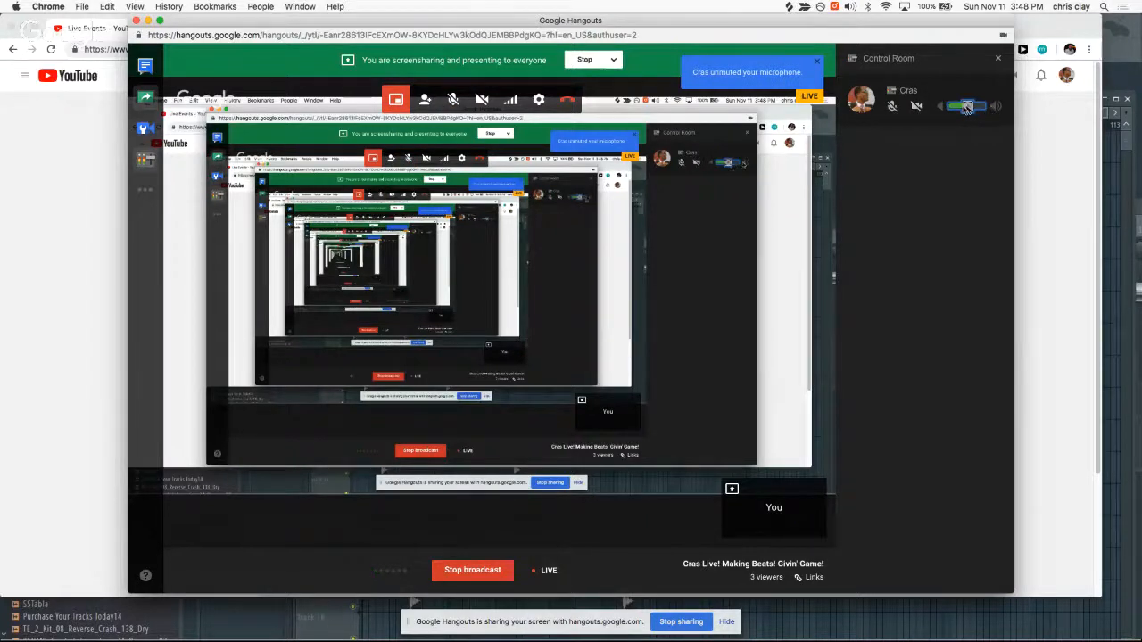
{"action": "left_click", "coordinate": [916, 108]}
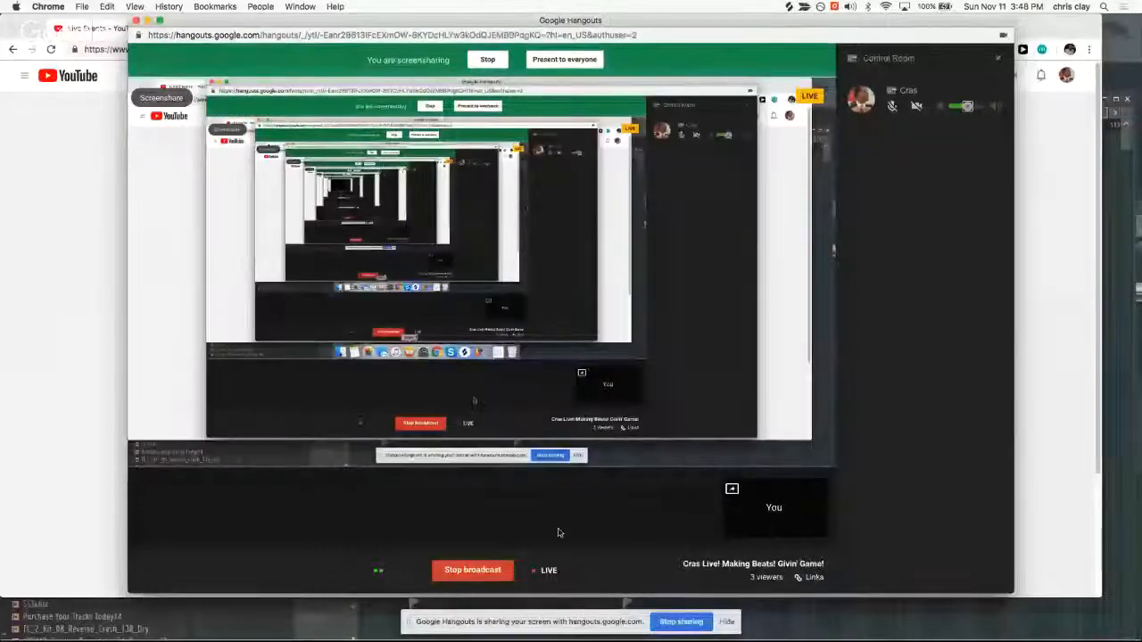
{"action": "mouse_move", "coordinate": [601, 628]}
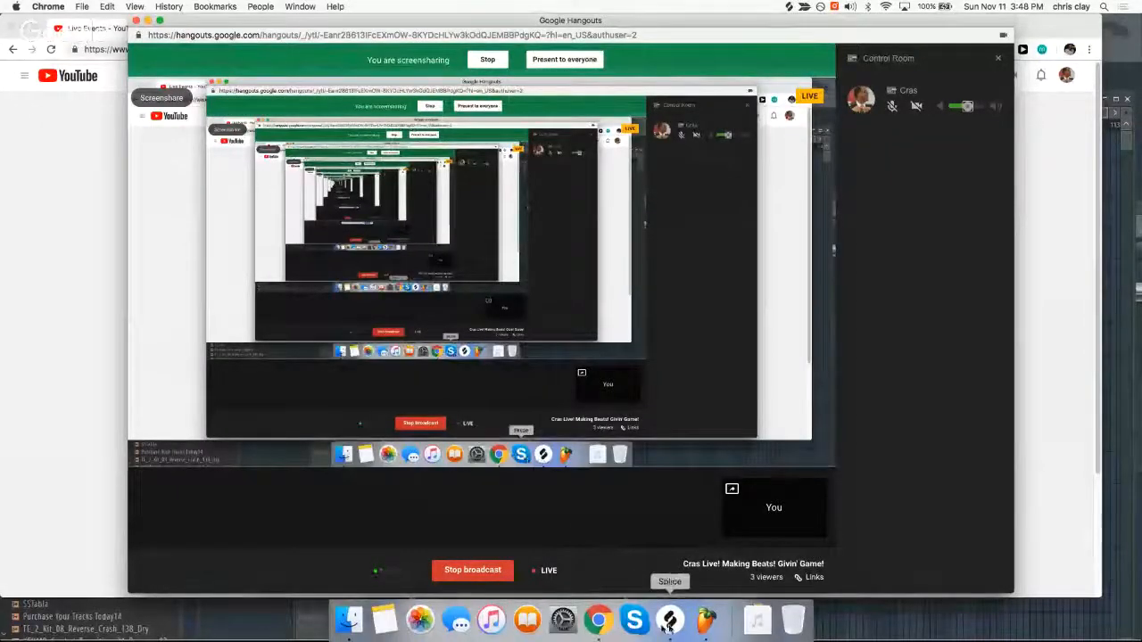